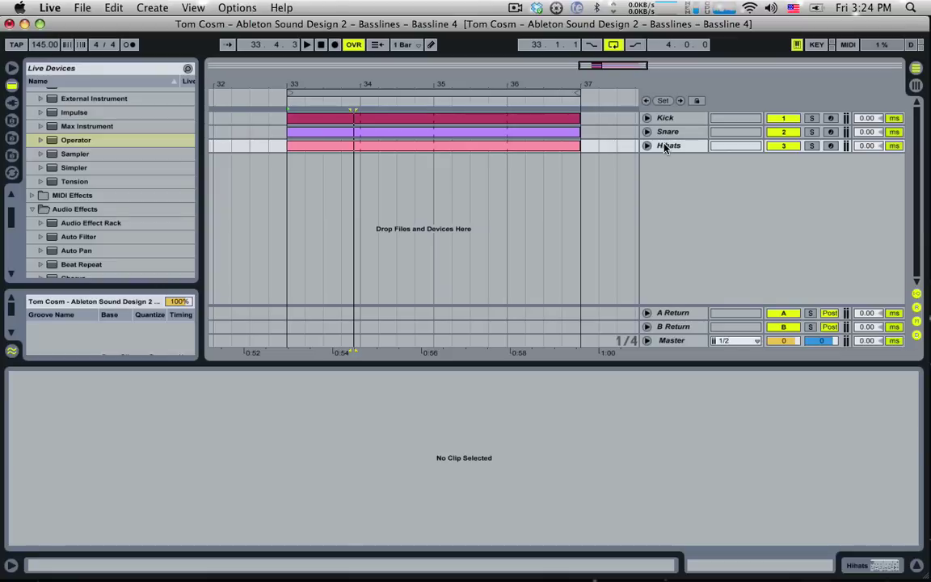
pyautogui.click(666, 146)
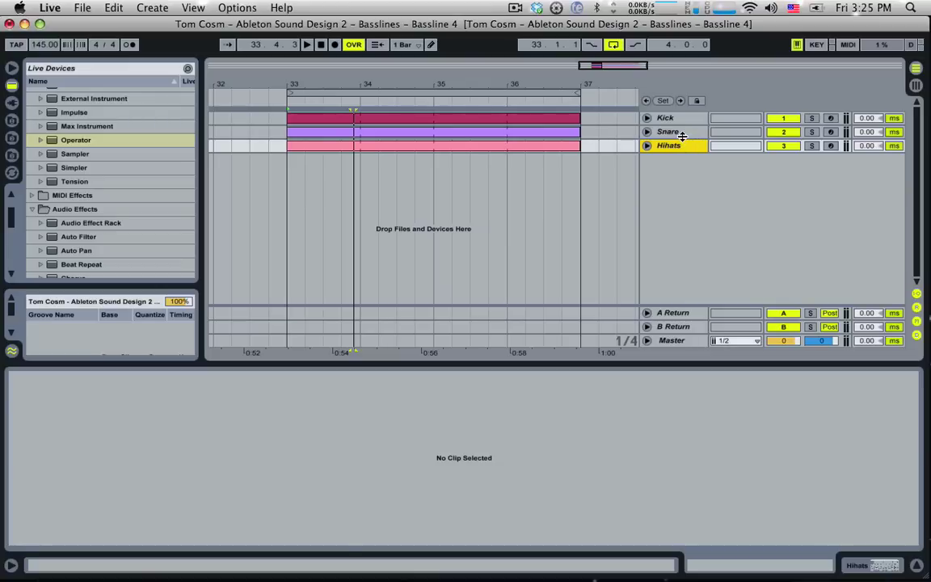
pyautogui.press('Up')
pyautogui.press('Up')
pyautogui.press('Down')
pyautogui.press('Down')
pyautogui.press('Up')
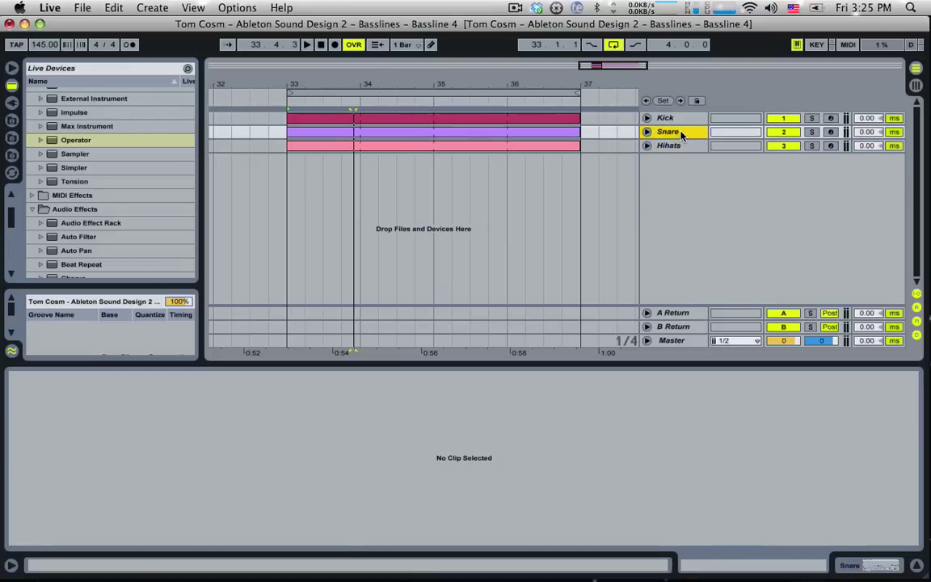
# - Open the Hihats clip and play back the drum pattern from bar 33
pyautogui.click(290, 146)
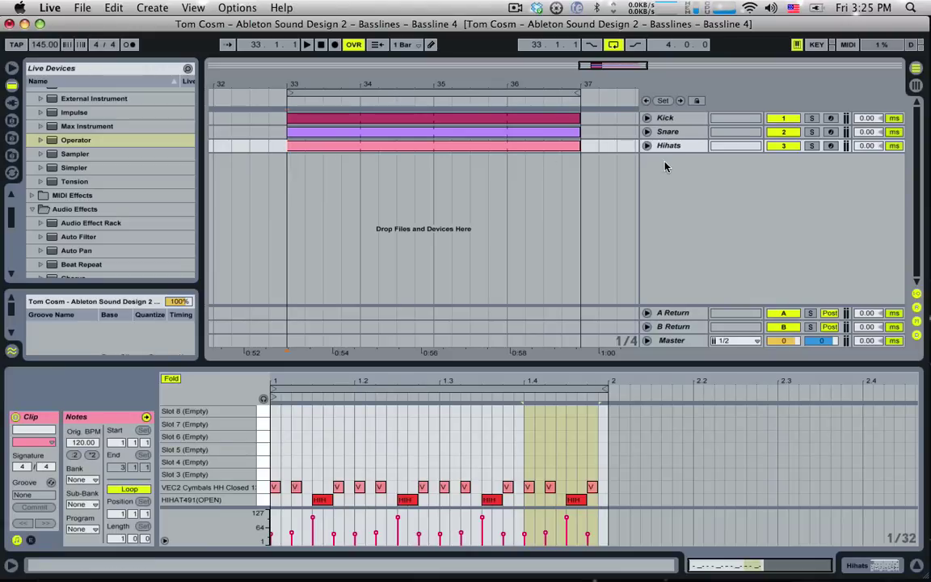
pyautogui.press('space')
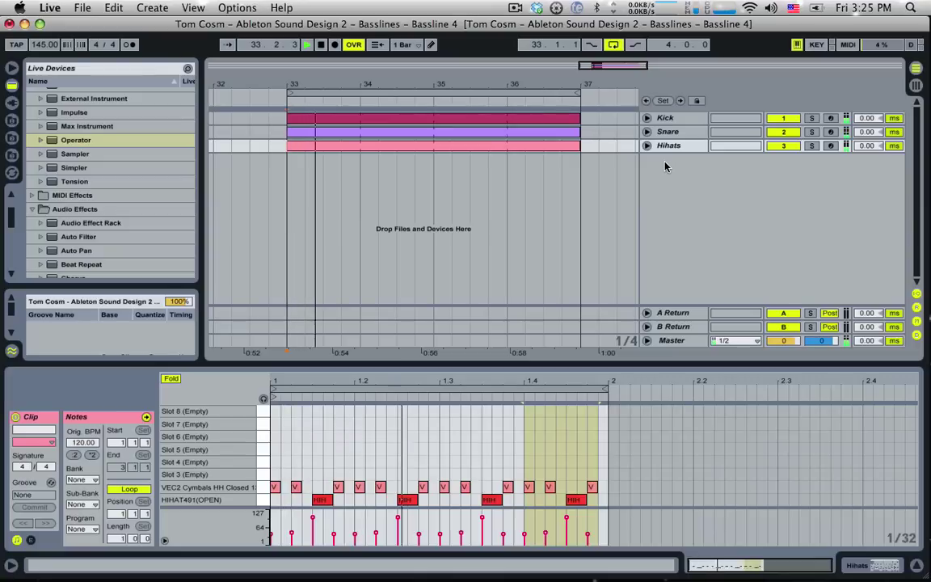
pyautogui.press('space')
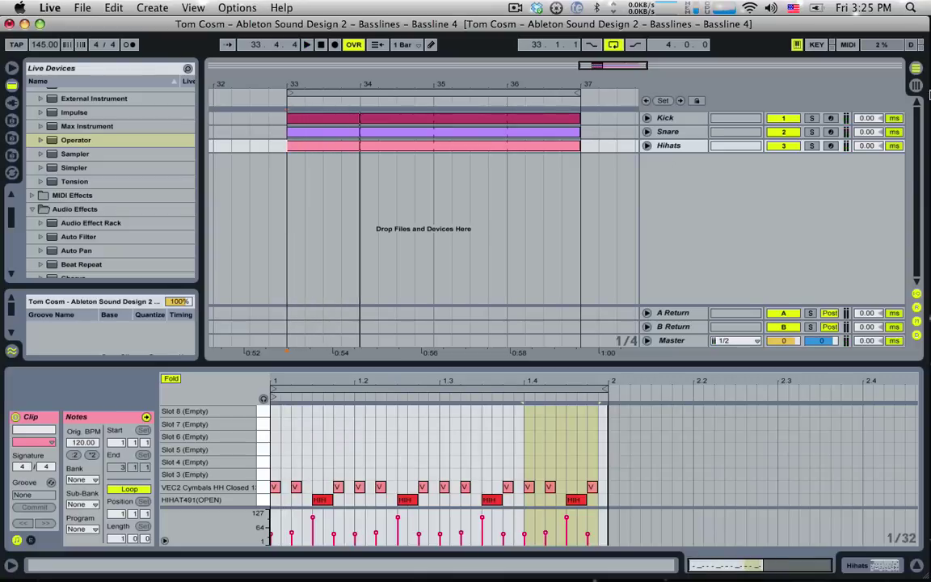
# - Insert a MIDI track below Hihats and rename it Bassline
pyautogui.click(688, 144)
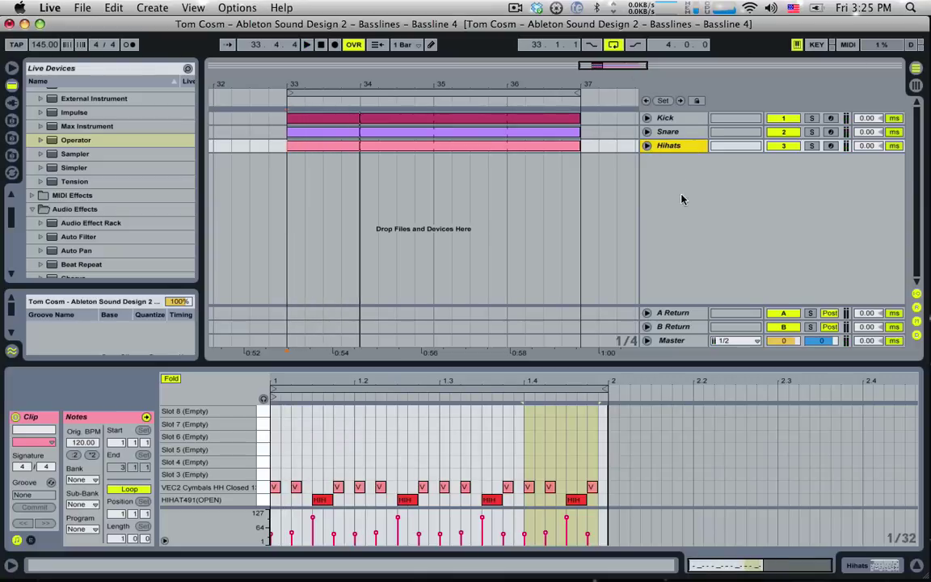
pyautogui.press('super+shift+t')
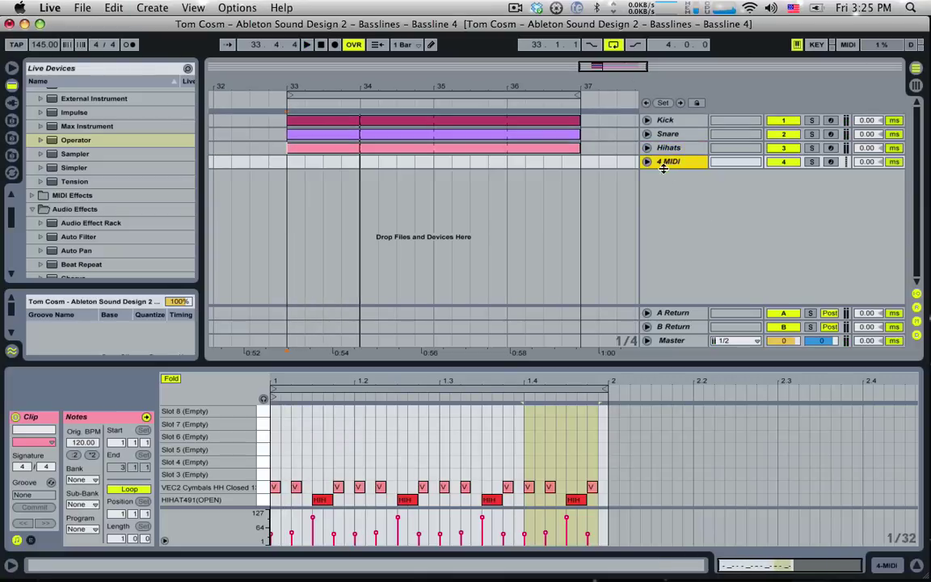
pyautogui.press('super+r')
pyautogui.write('Bassline')
pyautogui.press('Return')
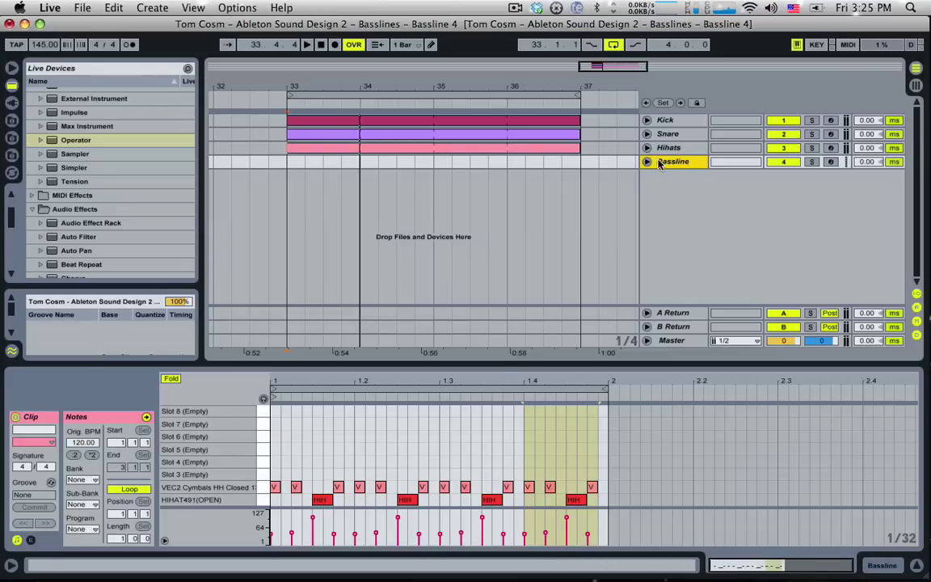
# - Load Operator onto the Bassline track and create an empty one-bar MIDI clip from bar 33 to bar 34
pyautogui.click(648, 162)
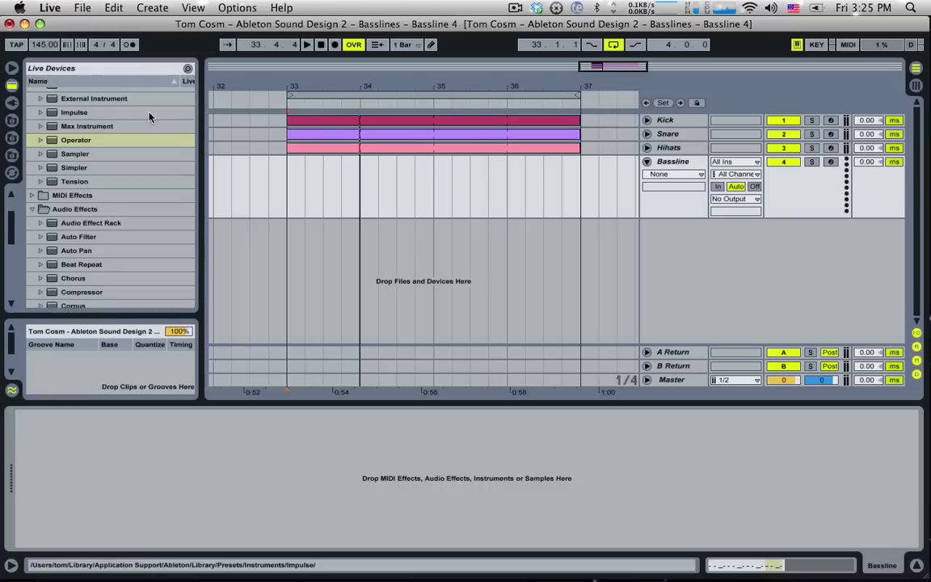
pyautogui.moveTo(71, 139); pyautogui.dragTo(148, 472)
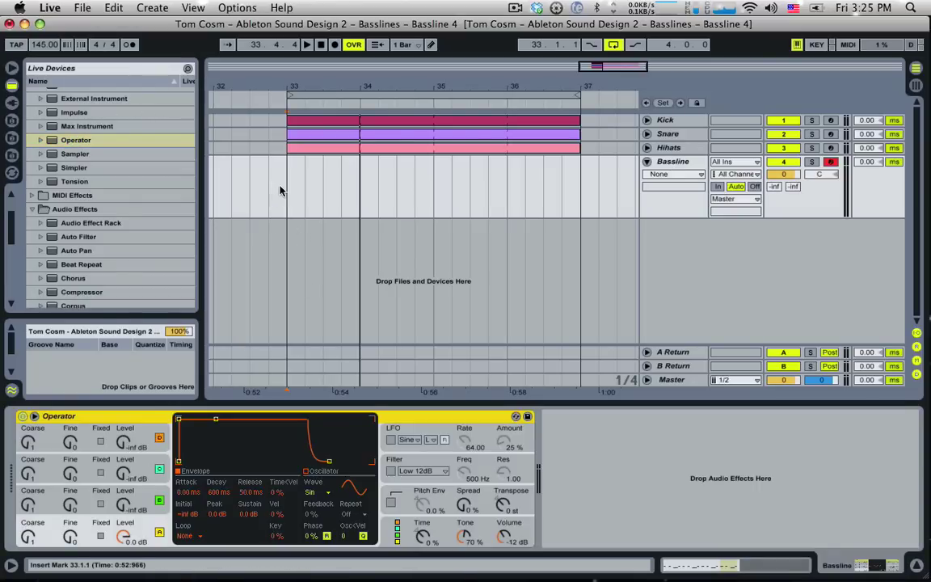
pyautogui.moveTo(283, 191); pyautogui.dragTo(366, 197)
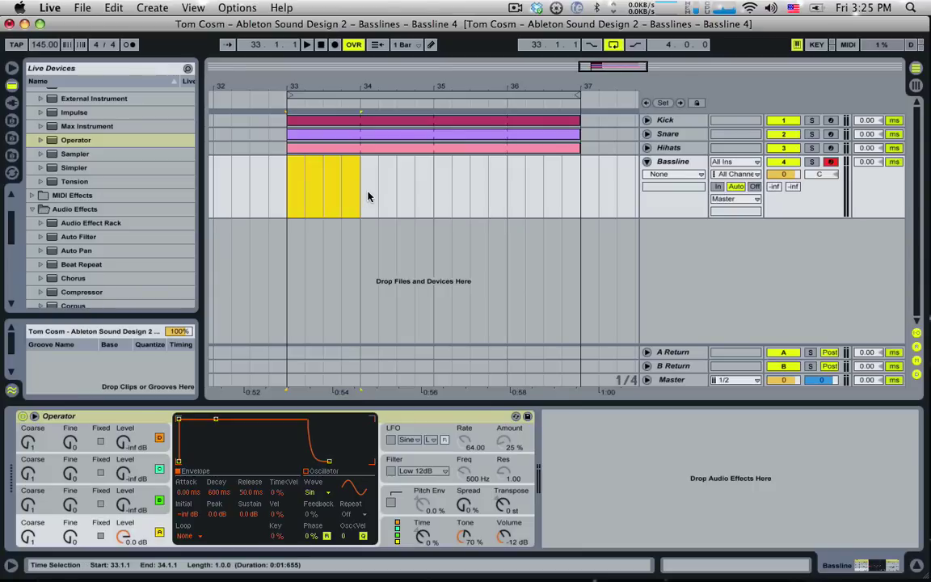
pyautogui.press('super+shift+m')
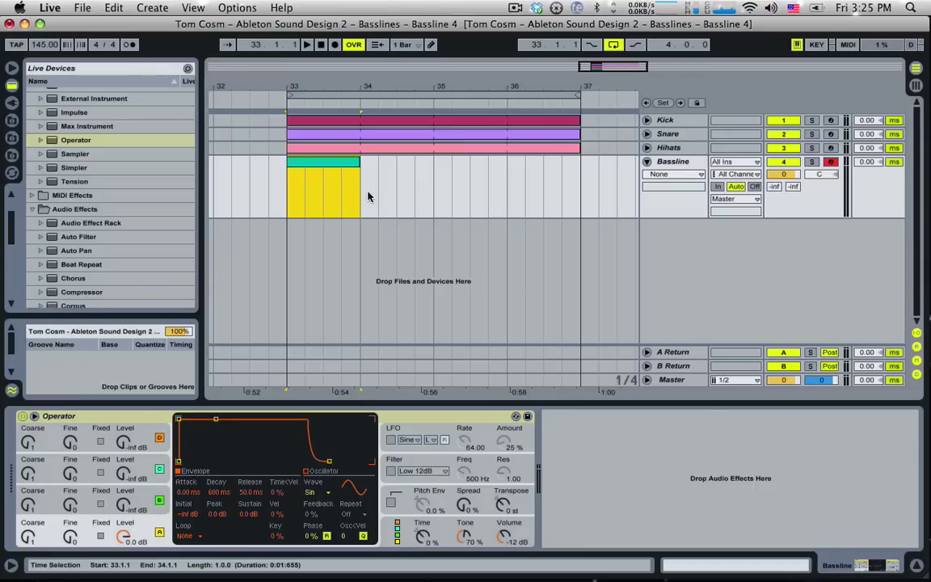
# - Fill the one-bar Bassline clip with back-to-back sixteenth notes on G1 by duplicating the first note
pyautogui.doubleClick(305, 164)
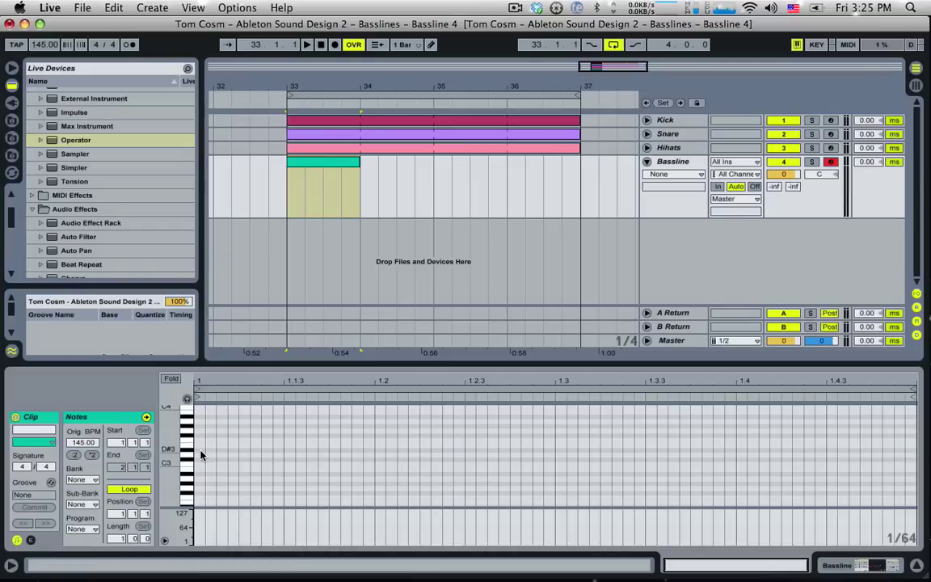
pyautogui.scroll(-5, 206, 468)
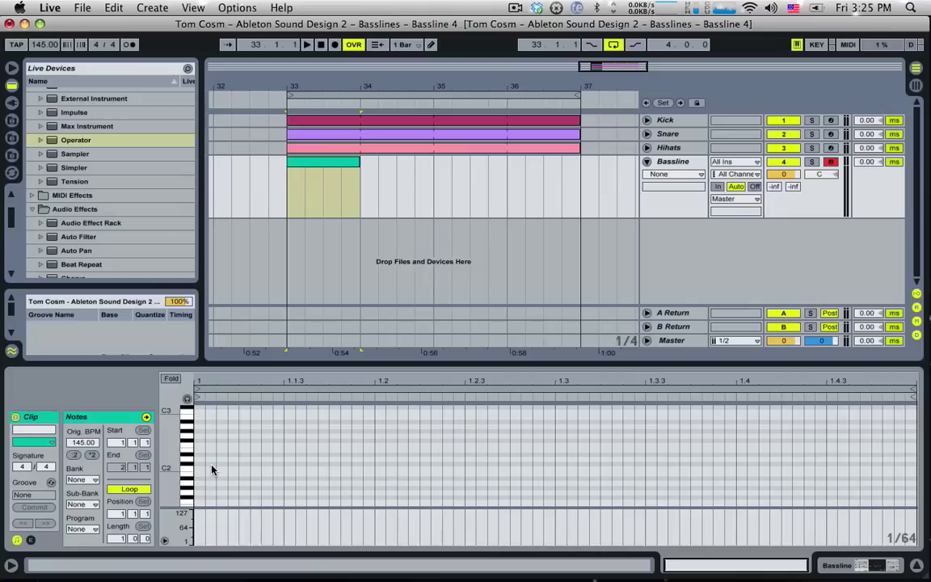
pyautogui.press('space')
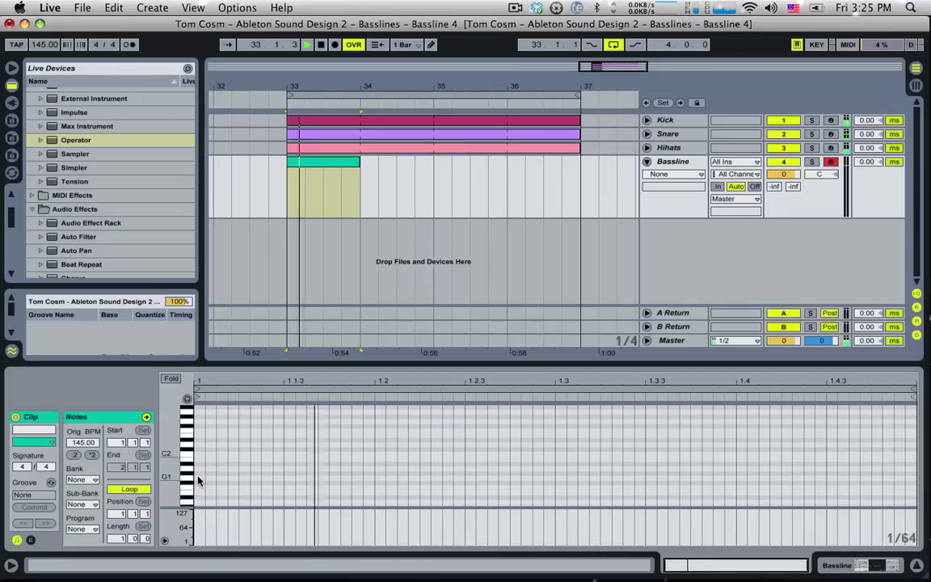
pyautogui.press('space')
pyautogui.doubleClick(200, 477)
pyautogui.moveTo(216, 475); pyautogui.dragTo(374, 478)
pyautogui.press('super+d')
pyautogui.press('super+d')
pyautogui.press('super+d')
pyautogui.press('super+d')
pyautogui.press('super+d')
pyautogui.press('super+d')
pyautogui.press('super+d')
pyautogui.press('super+d')
pyautogui.press('super+d')
pyautogui.press('super+d')
pyautogui.press('super+d')
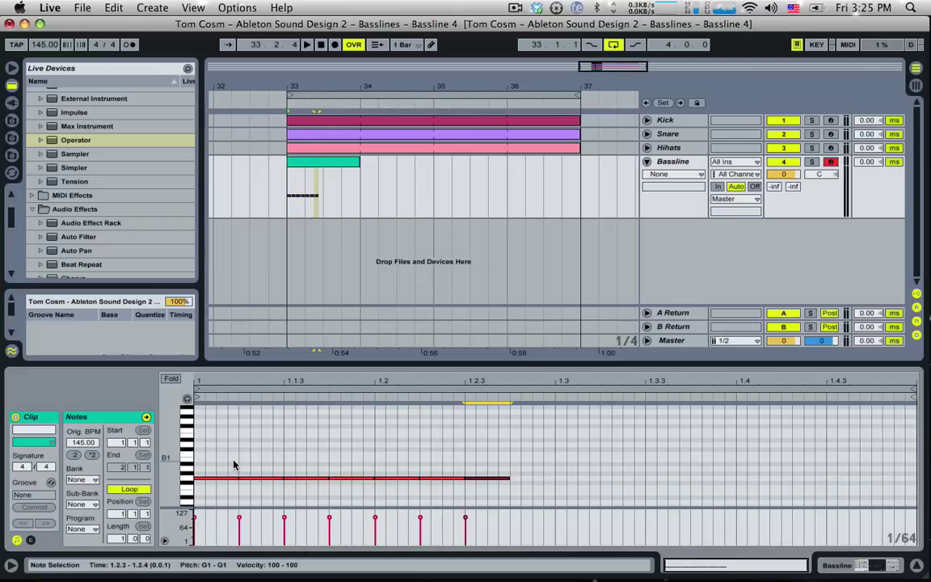
pyautogui.press('super+d')
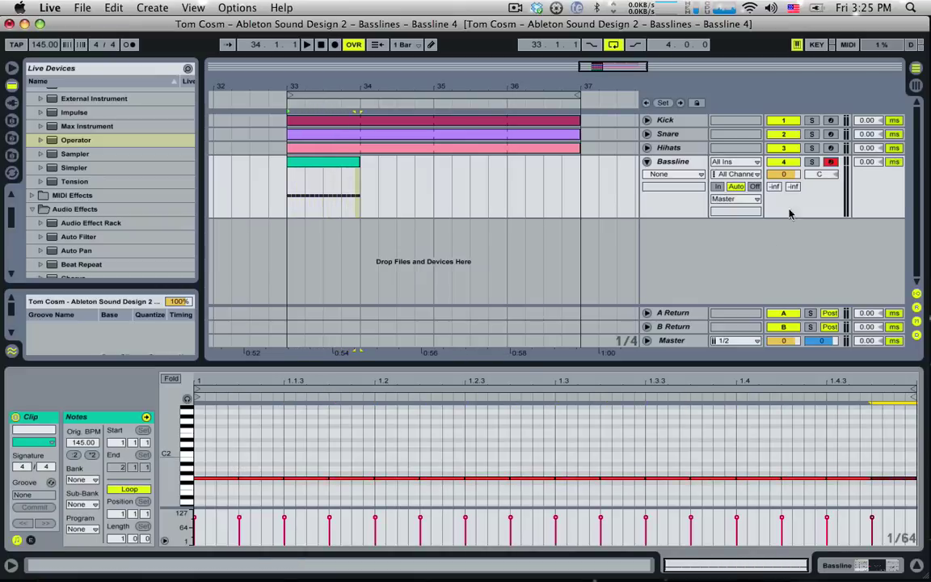
# - Solo the Bassline track and extend its looped clip to bar 37, auditioning the notes
pyautogui.click(811, 163)
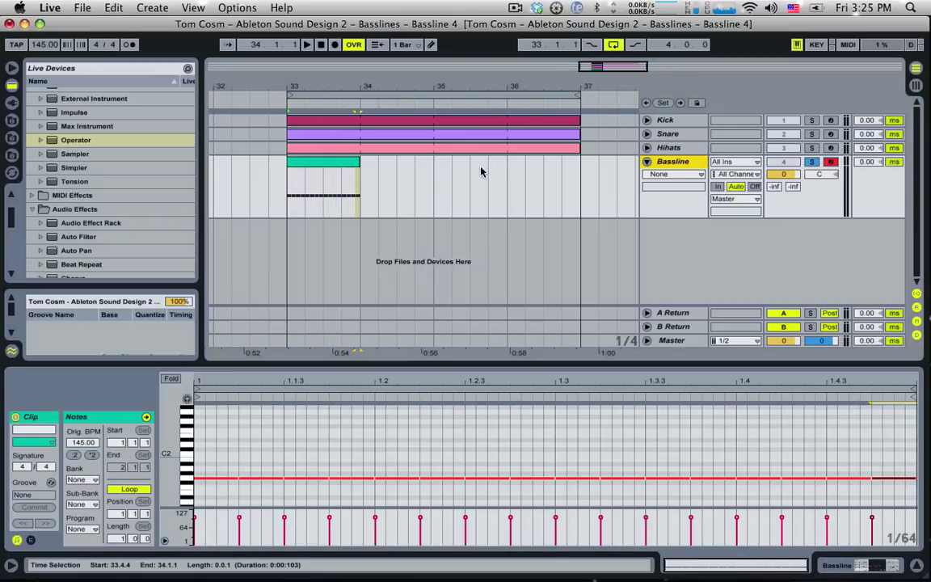
pyautogui.press('space')
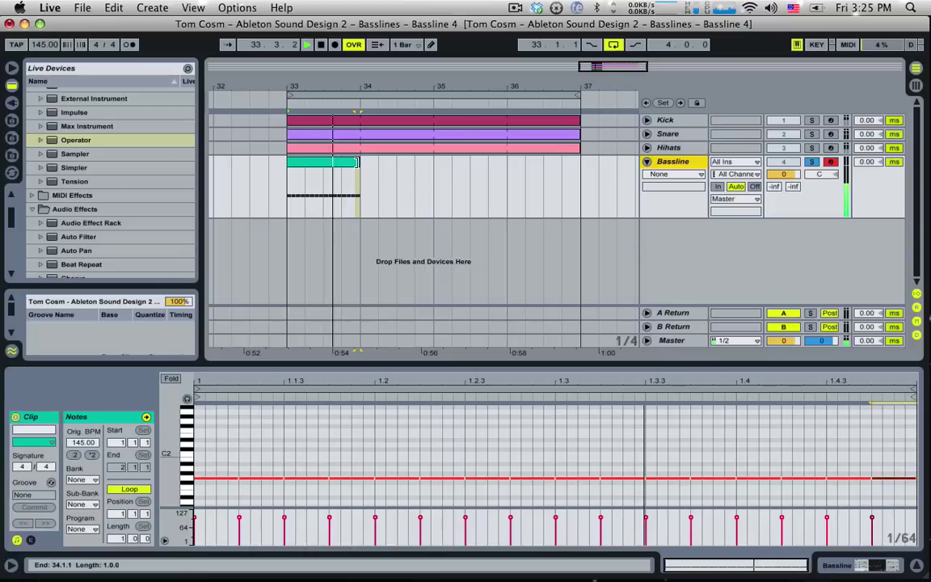
pyautogui.press('space')
pyautogui.moveTo(362, 165); pyautogui.dragTo(577, 172)
pyautogui.press('space')
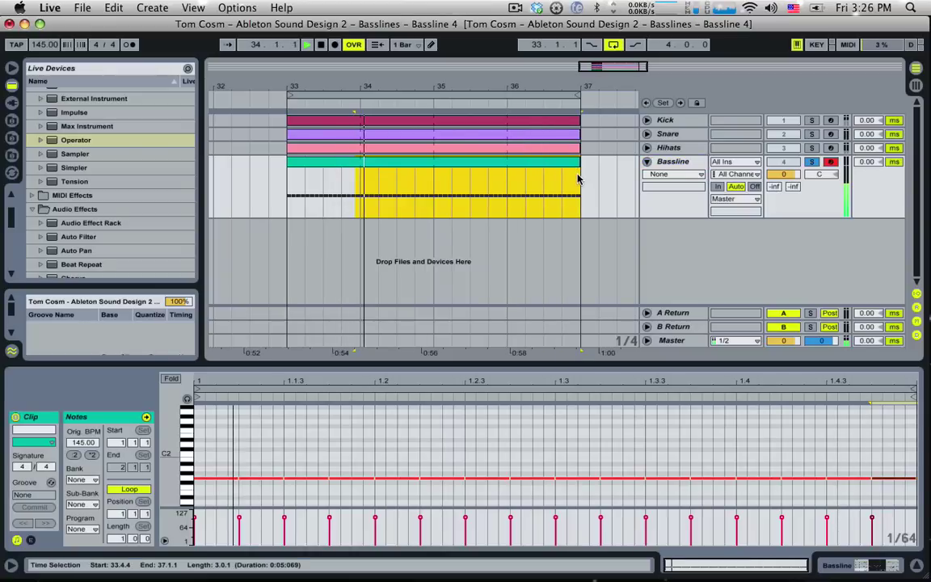
pyautogui.press('space')
# - Turn off oscillators B, C and D in the Bassline track's Operator, leaving only oscillator A on
pyautogui.doubleClick(685, 163)
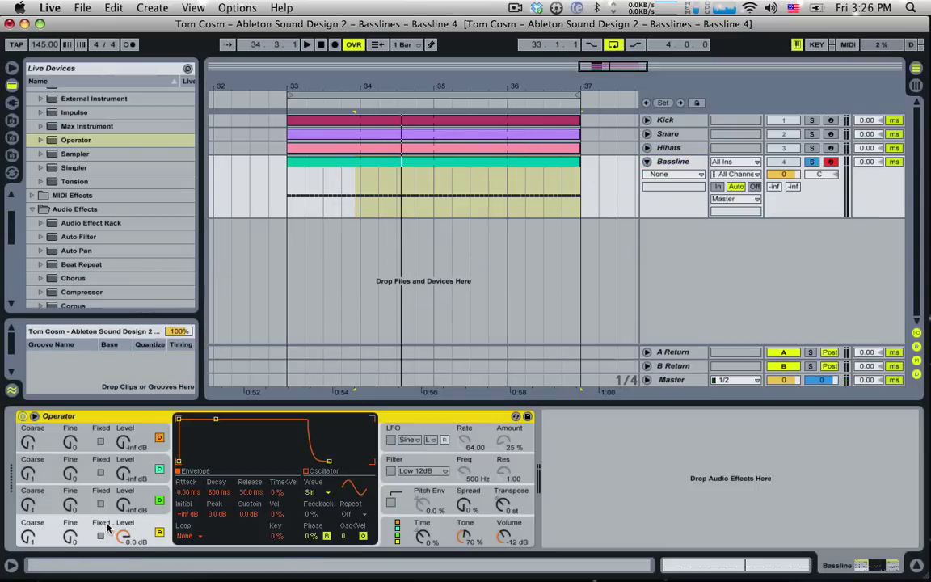
pyautogui.click(74, 535)
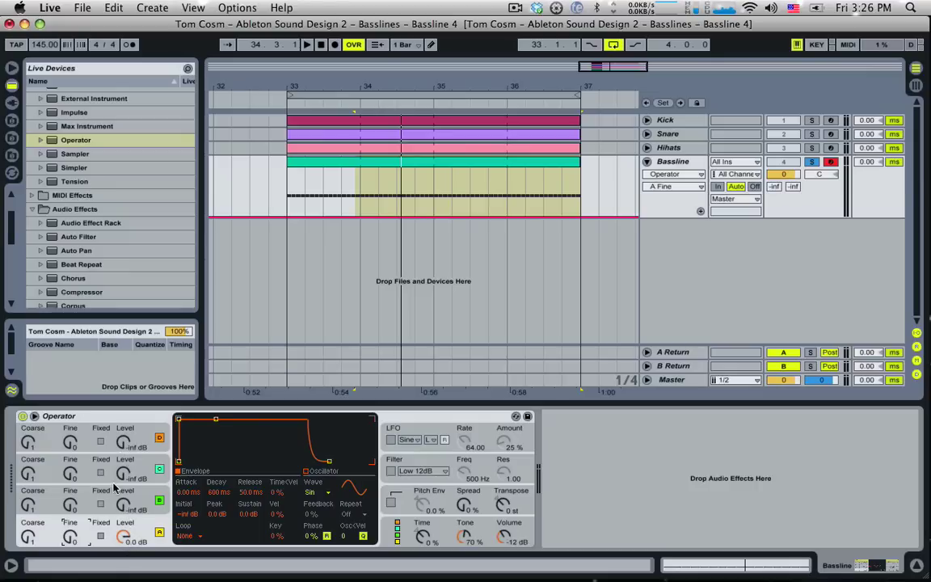
pyautogui.click(160, 502)
pyautogui.click(159, 469)
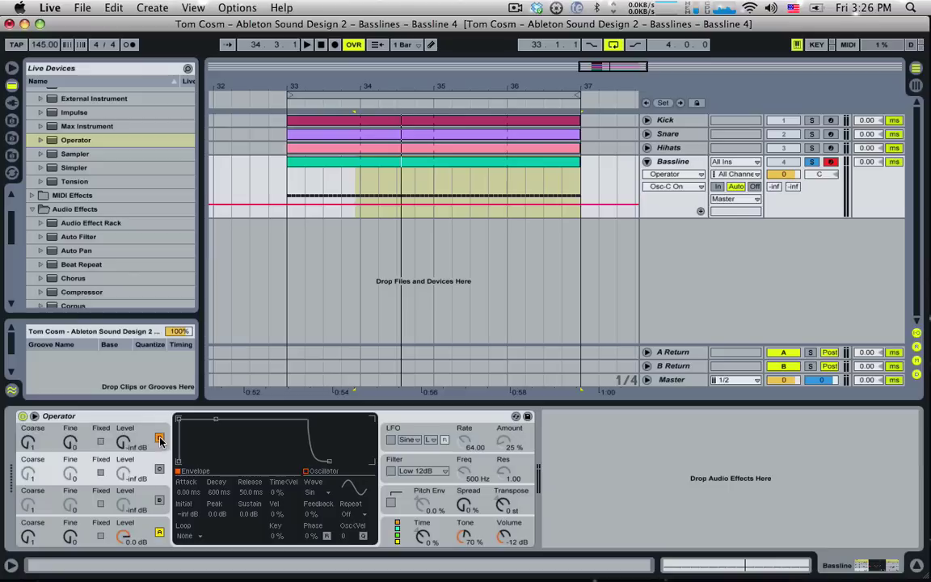
pyautogui.click(160, 438)
pyautogui.click(71, 532)
pyautogui.press('space')
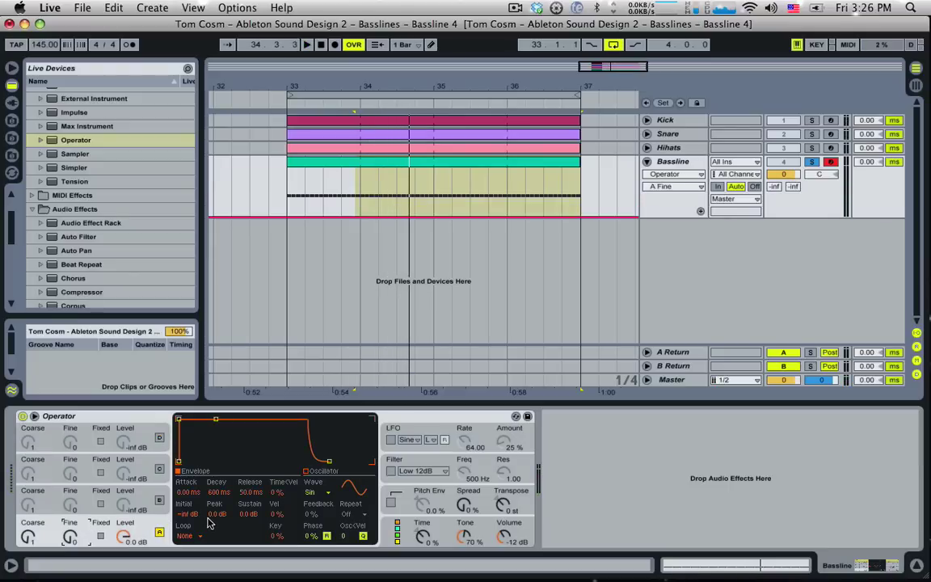
# - Set oscillator A's waveform to Saw D after comparing it with Square D, and audition the sound
pyautogui.click(314, 493)
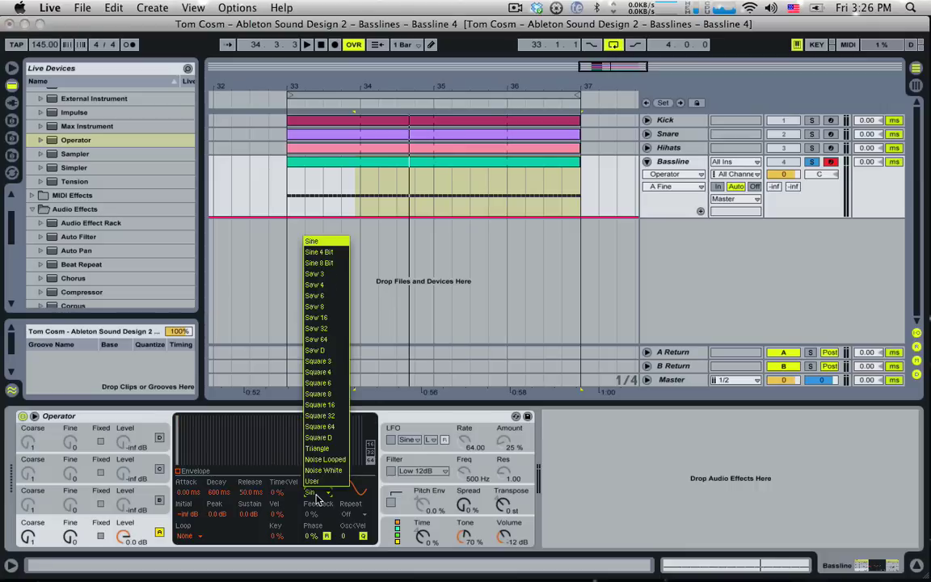
pyautogui.click(330, 351)
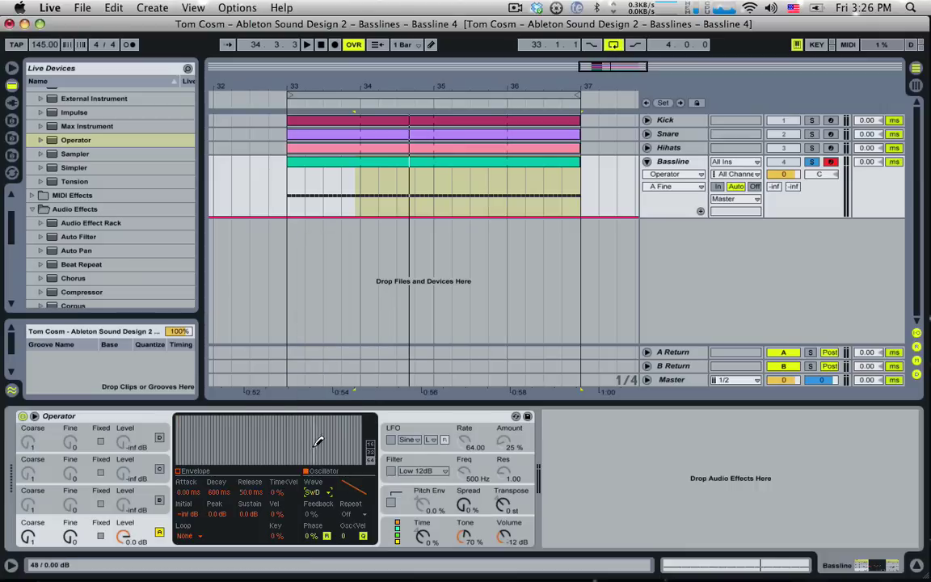
pyautogui.click(313, 495)
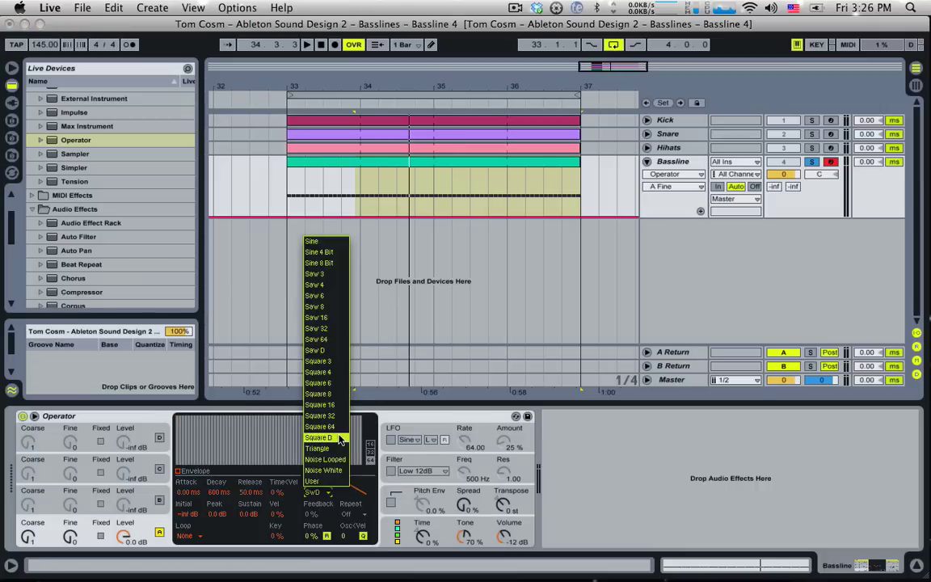
pyautogui.click(319, 437)
pyautogui.click(321, 495)
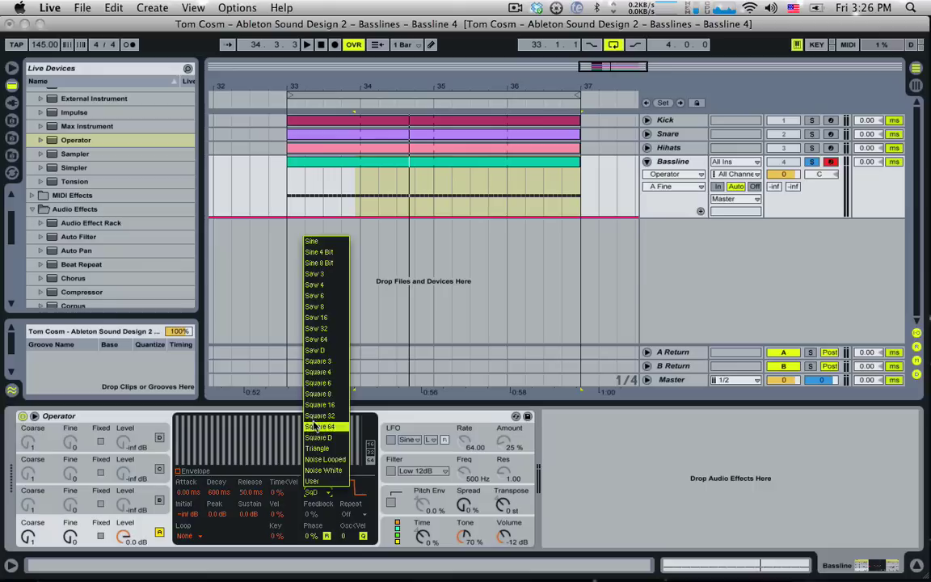
pyautogui.click(317, 352)
pyautogui.press('space')
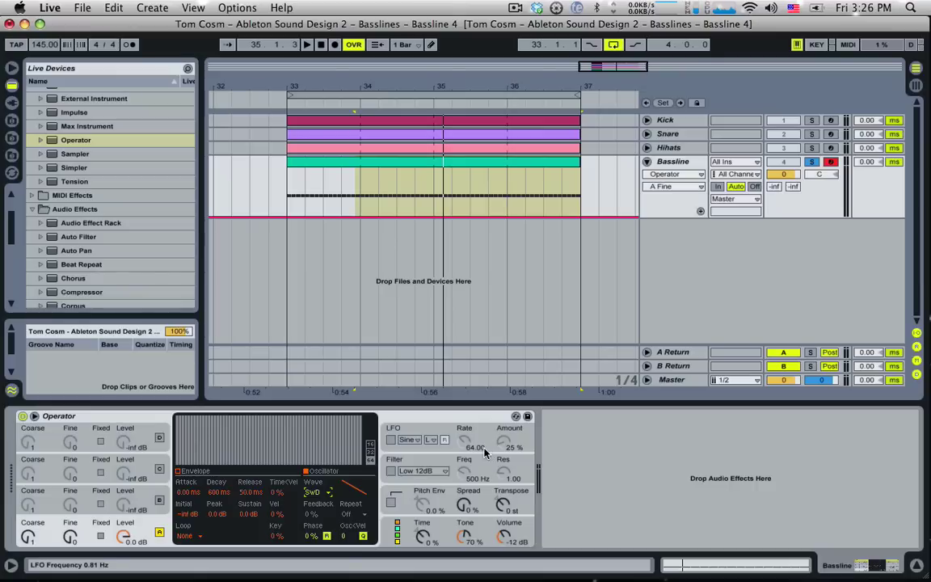
# - Enable Operator's filter as Low 12dB and lower its frequency to 334 Hz, auditioning the sound
pyautogui.click(415, 464)
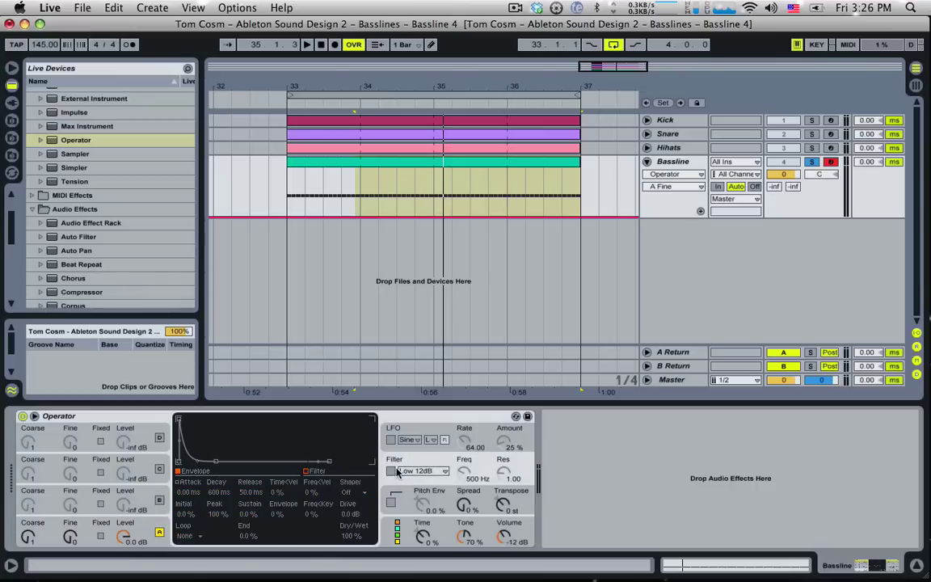
pyautogui.click(392, 471)
pyautogui.click(420, 470)
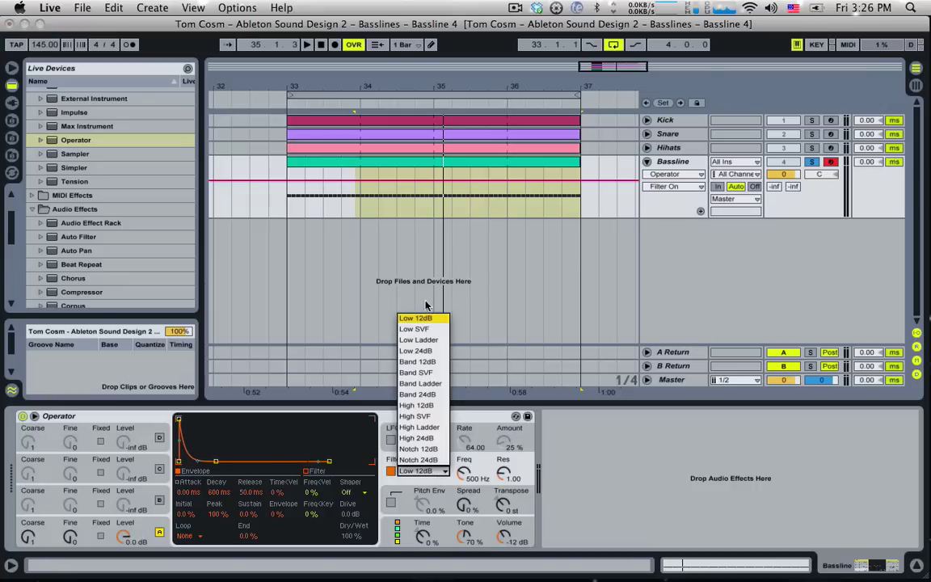
pyautogui.click(422, 319)
pyautogui.moveTo(463, 475)
pyautogui.mouseDown()
pyautogui.moveTo(463, 448)
pyautogui.moveTo(466, 479)
pyautogui.mouseUp()
pyautogui.press('space')
pyautogui.press('space')
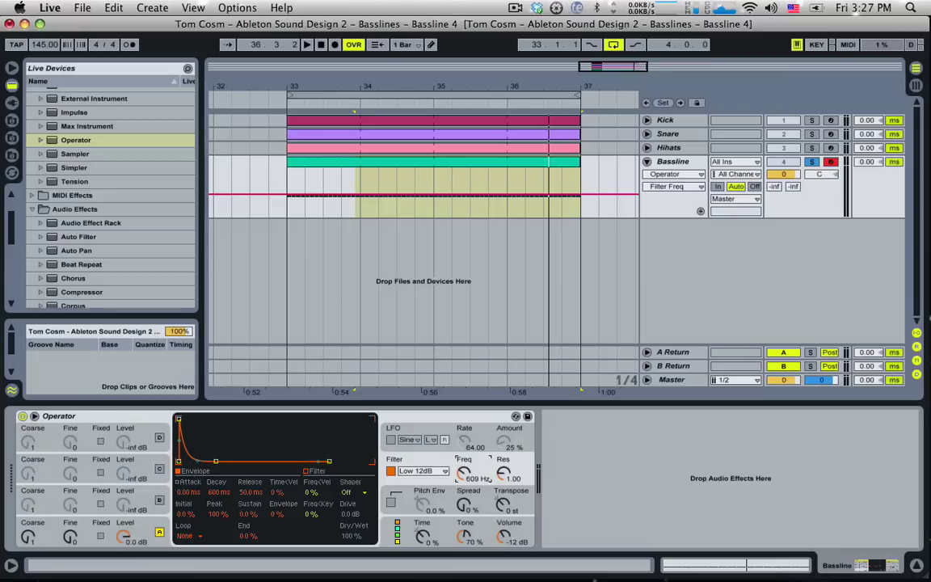
pyautogui.moveTo(464, 473); pyautogui.dragTo(464, 480)
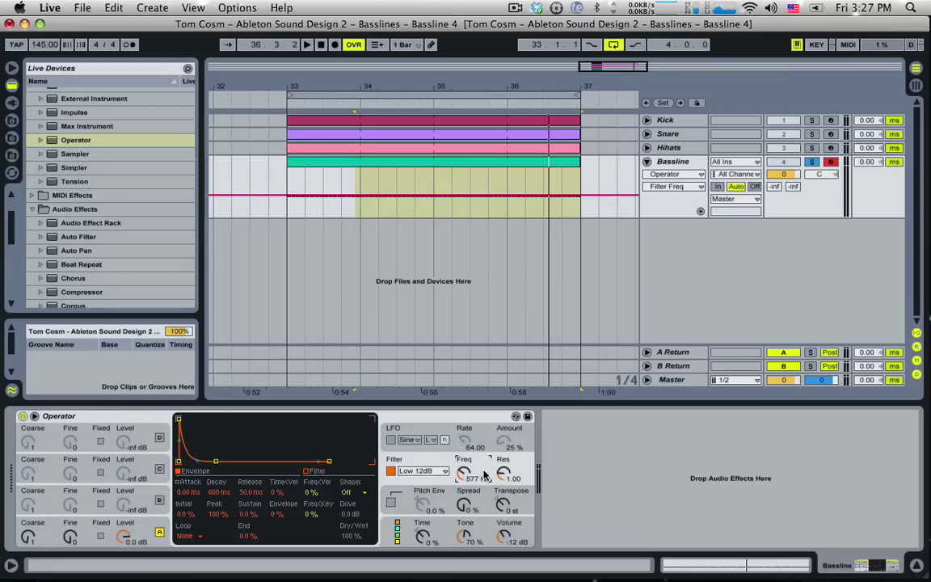
pyautogui.moveTo(466, 480)
pyautogui.mouseDown()
pyautogui.moveTo(466, 497)
pyautogui.moveTo(465, 482)
pyautogui.mouseUp()
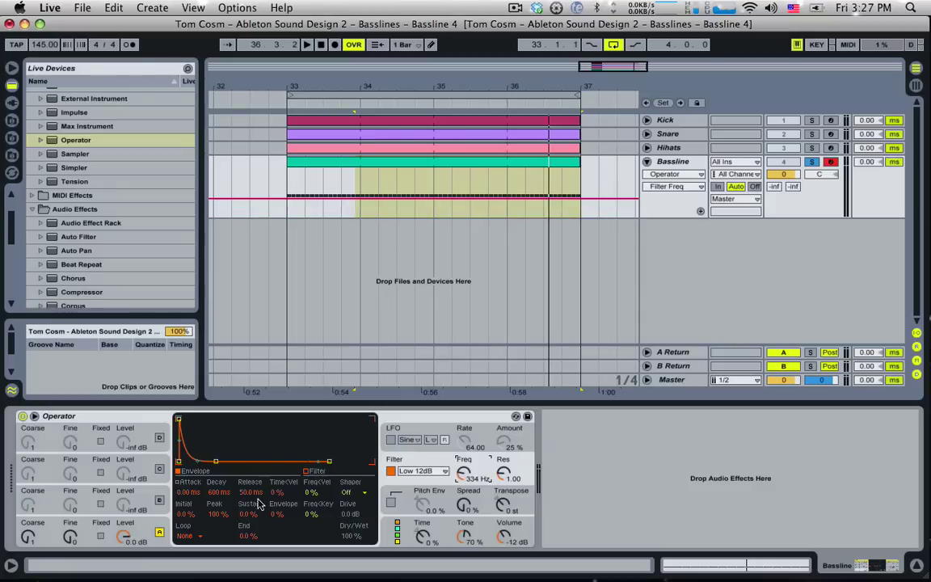
# - Raise Operator's filter envelope amount to 100% while auditioning the bassline
pyautogui.moveTo(279, 518); pyautogui.dragTo(279, 522)
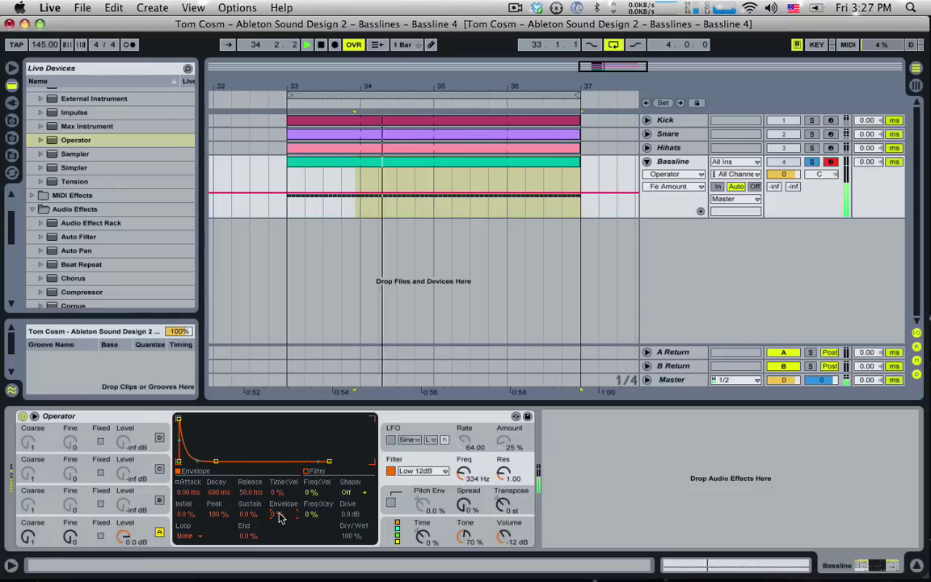
pyautogui.moveTo(279, 514); pyautogui.dragTo(278, 435)
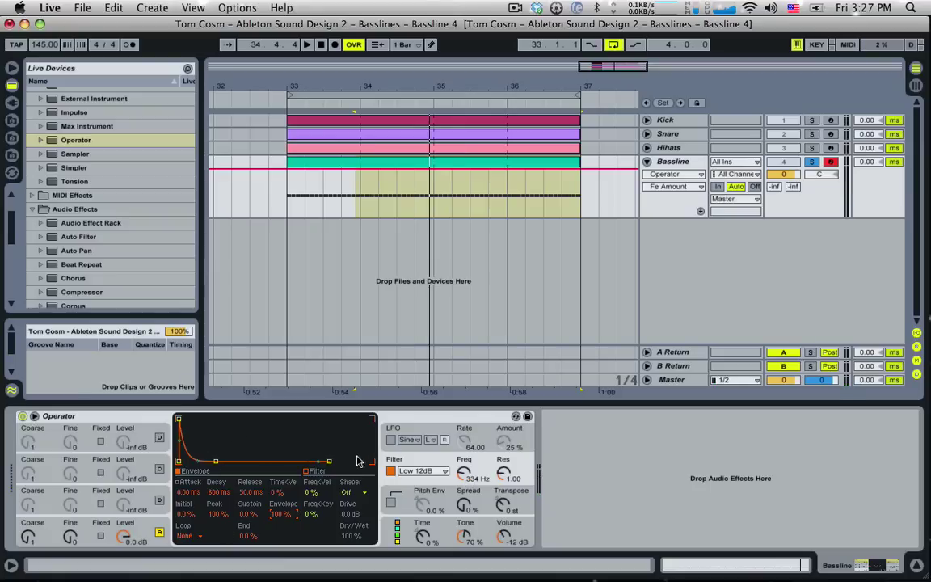
pyautogui.click(178, 419)
pyautogui.moveTo(178, 420); pyautogui.dragTo(178, 418)
# - Shorten the filter envelope's decay to 356 ms and lower the filter frequency to 61.3 Hz, auditioning the sound
pyautogui.click(215, 493)
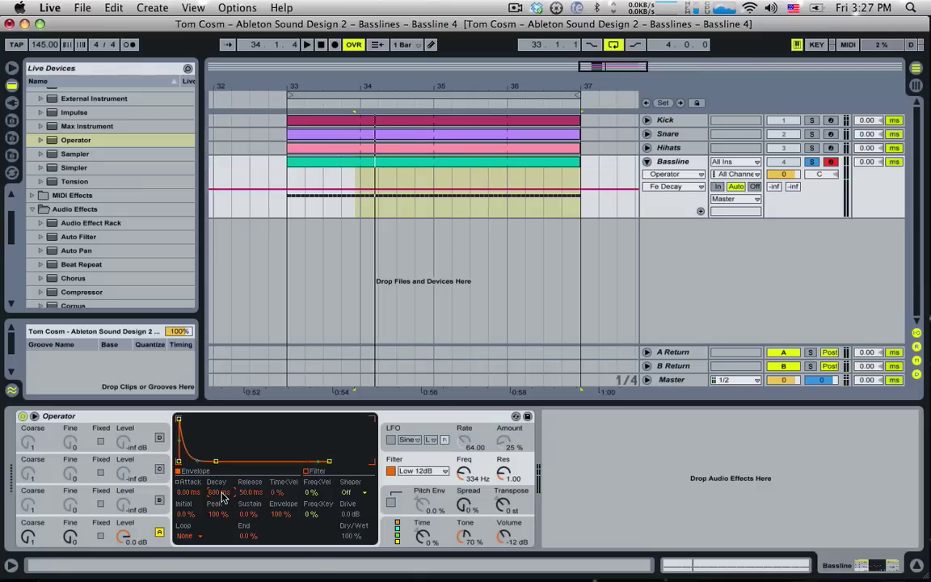
pyautogui.moveTo(217, 492); pyautogui.dragTo(217, 510)
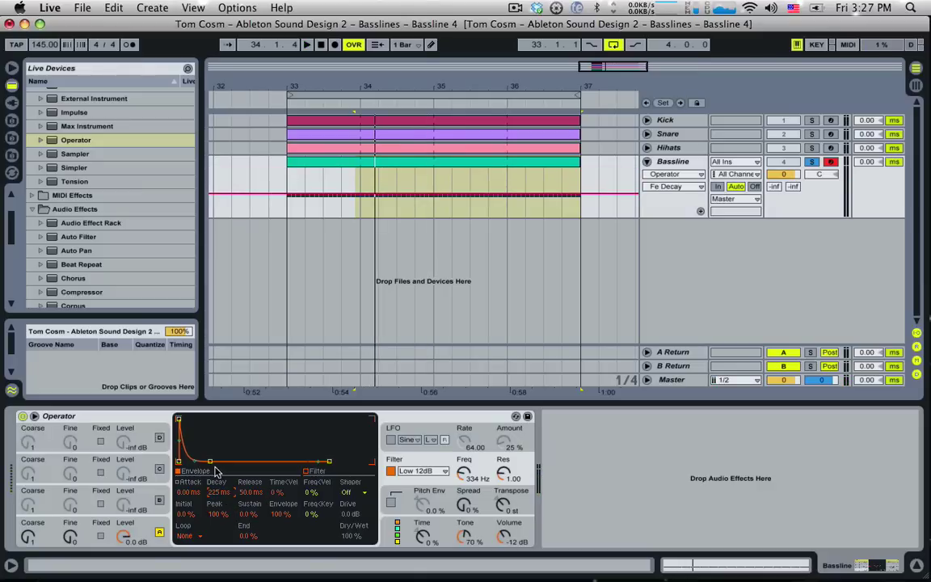
pyautogui.moveTo(210, 466)
pyautogui.mouseDown()
pyautogui.moveTo(218, 486)
pyautogui.moveTo(198, 461)
pyautogui.moveTo(219, 490)
pyautogui.moveTo(212, 460)
pyautogui.mouseUp()
pyautogui.press('space')
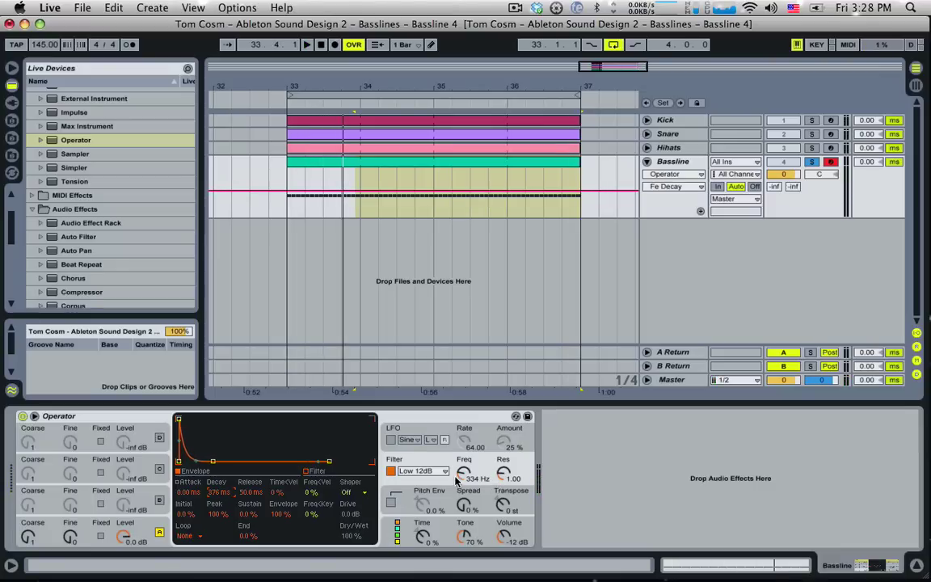
pyautogui.moveTo(465, 477); pyautogui.dragTo(465, 482)
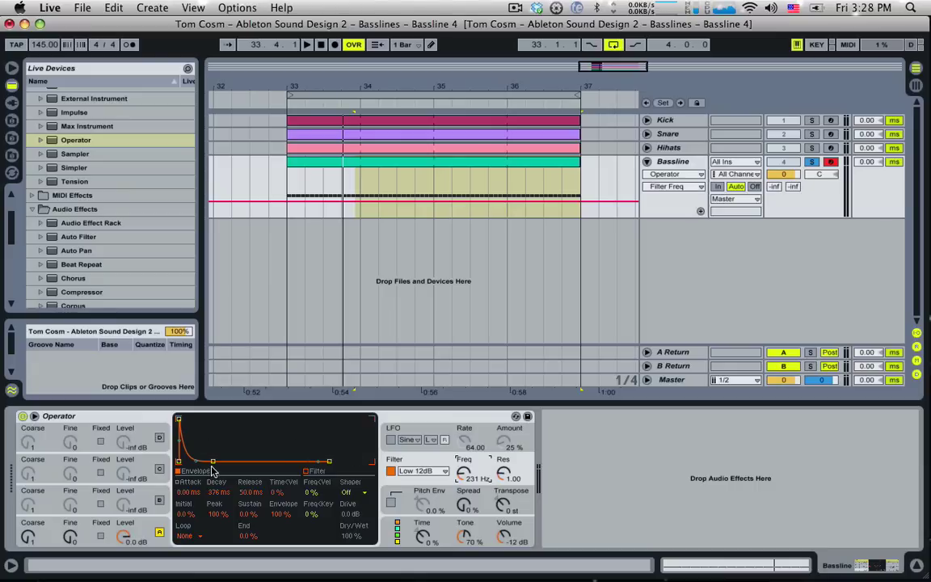
pyautogui.moveTo(212, 461); pyautogui.dragTo(212, 462)
pyautogui.moveTo(462, 473); pyautogui.dragTo(462, 489)
pyautogui.press('space')
pyautogui.press('space')
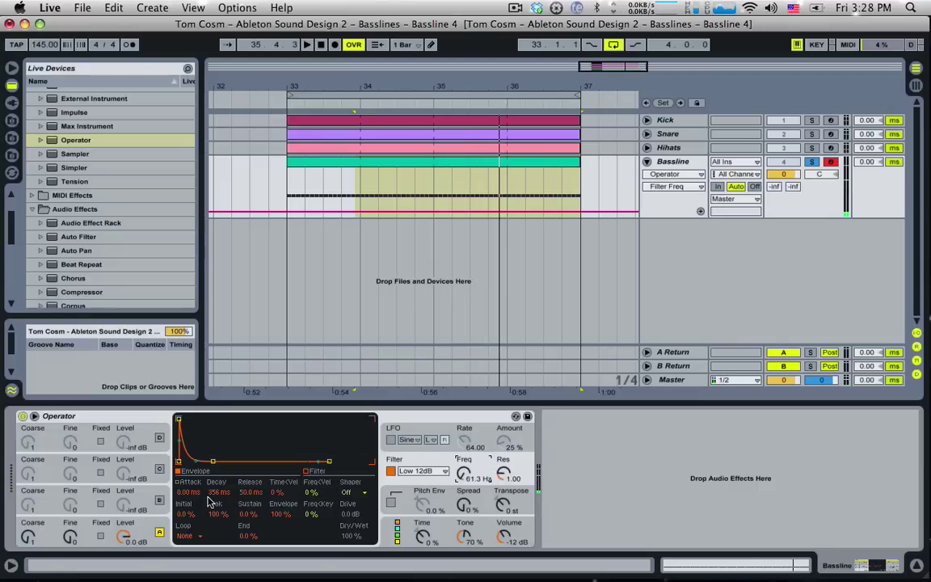
# - Shorten the filter envelope's decay to 206 ms during playback
pyautogui.moveTo(207, 499)
pyautogui.mouseDown()
pyautogui.moveTo(207, 518)
pyautogui.moveTo(215, 485)
pyautogui.mouseUp()
pyautogui.press('space')
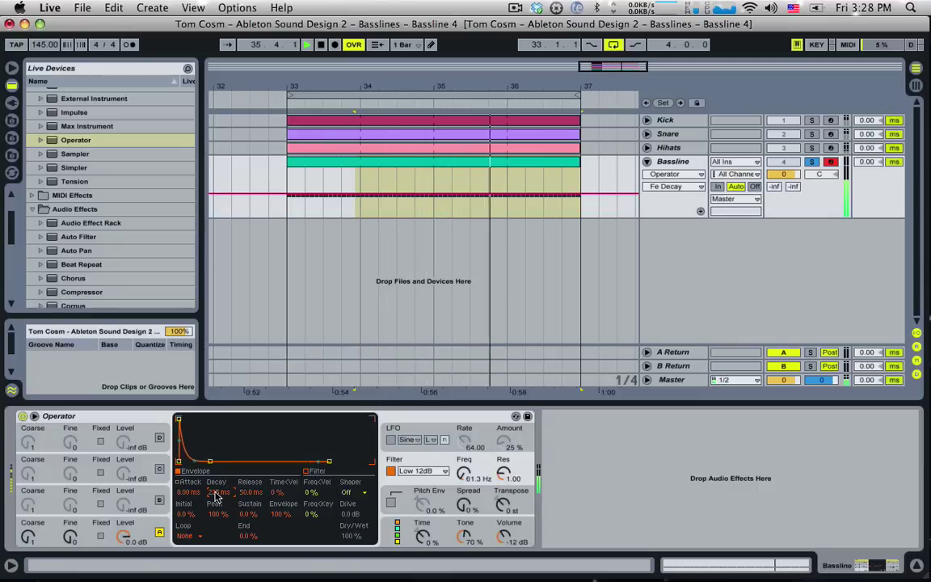
pyautogui.press('space')
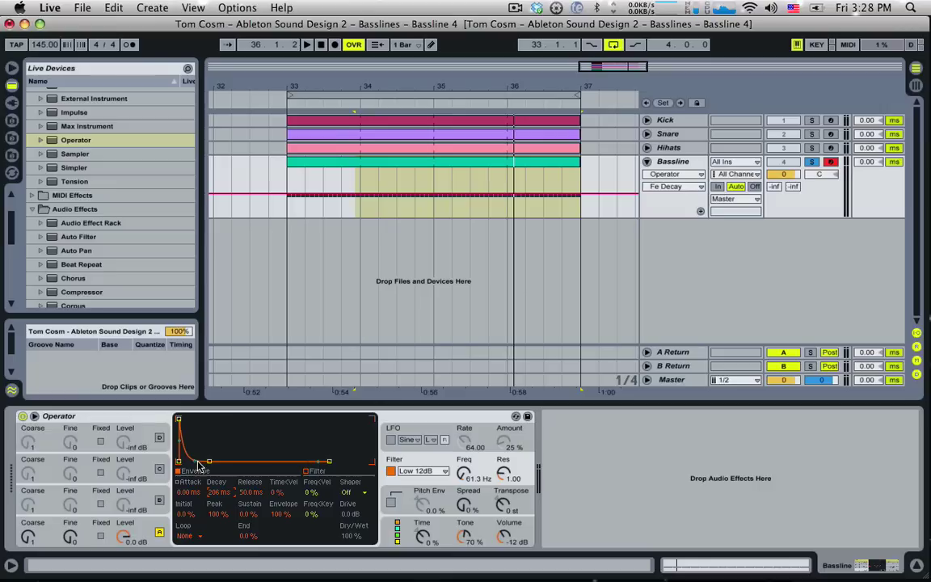
# - Try a nearly straight filter decay slope of 3.4% with a decay of 90.1 ms, auditioning the sound
pyautogui.moveTo(194, 459); pyautogui.dragTo(194, 451)
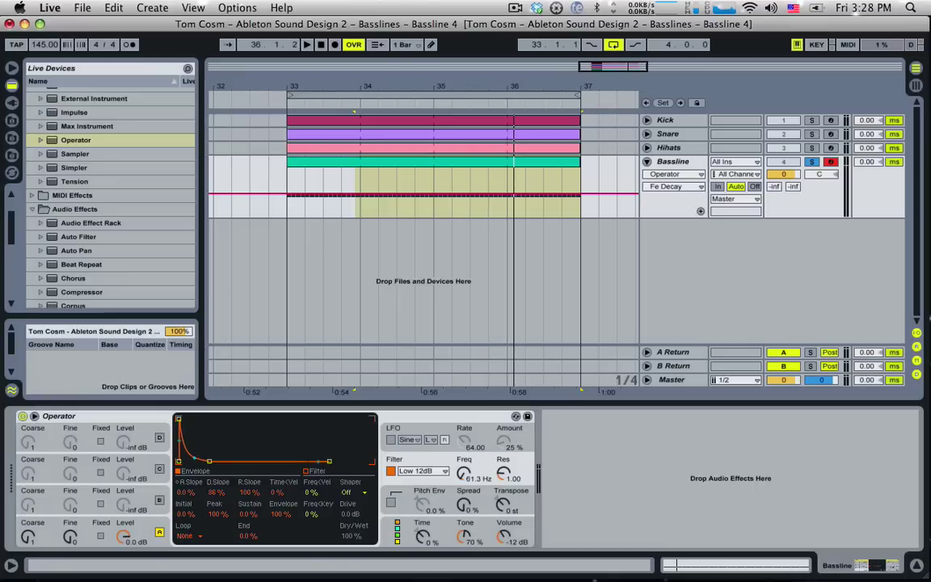
pyautogui.moveTo(194, 445); pyautogui.dragTo(194, 436)
pyautogui.press('space')
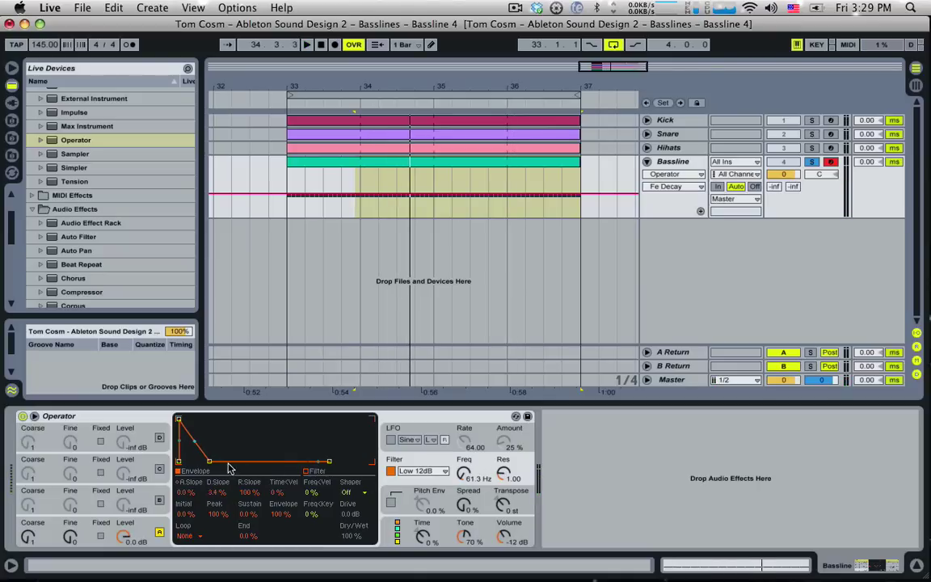
pyautogui.press('space')
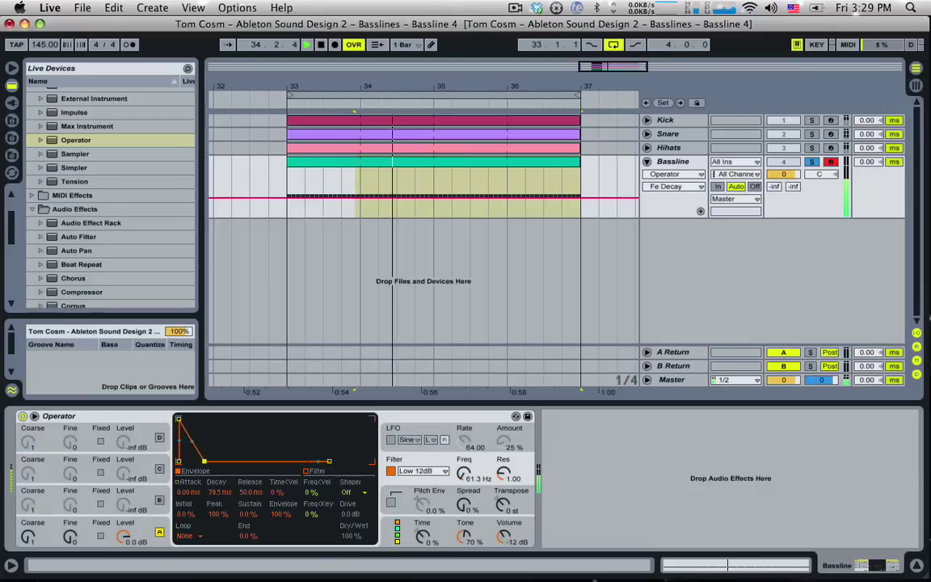
pyautogui.moveTo(204, 461); pyautogui.dragTo(206, 461)
pyautogui.press('space')
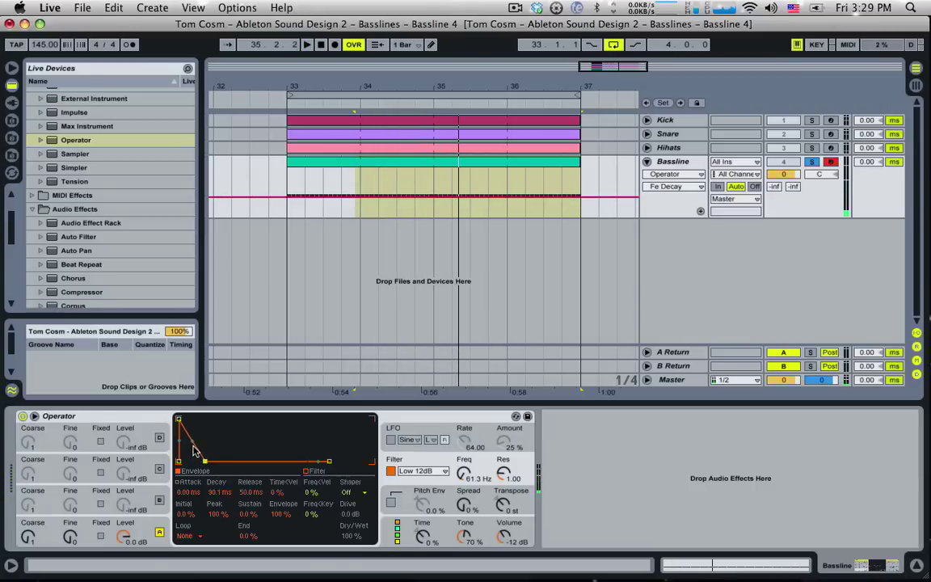
# - Restore the curved filter decay slope and fine-tune the decay to 134 ms, auditioning the bassline
pyautogui.press('space')
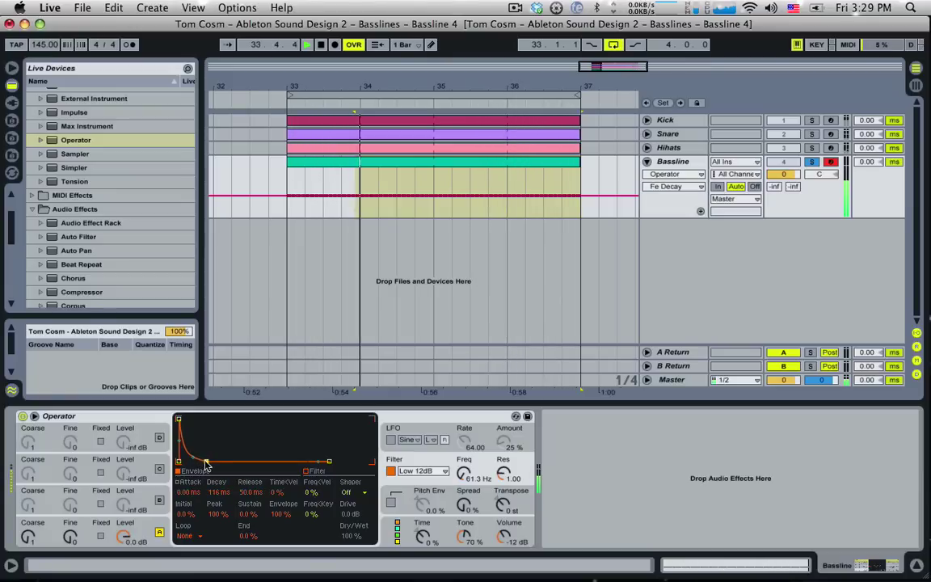
pyautogui.press('space')
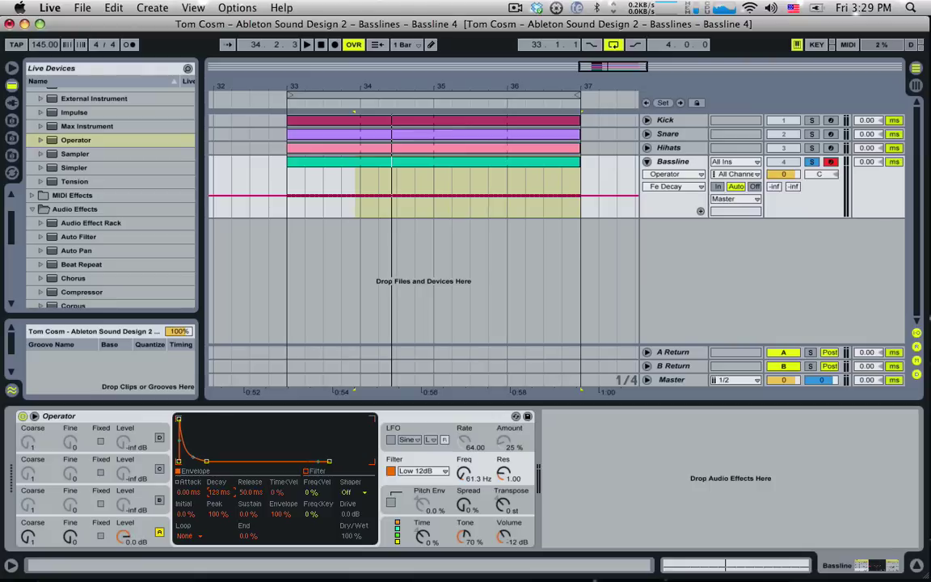
pyautogui.press('space')
pyautogui.moveTo(217, 491); pyautogui.dragTo(217, 483)
pyautogui.press('space')
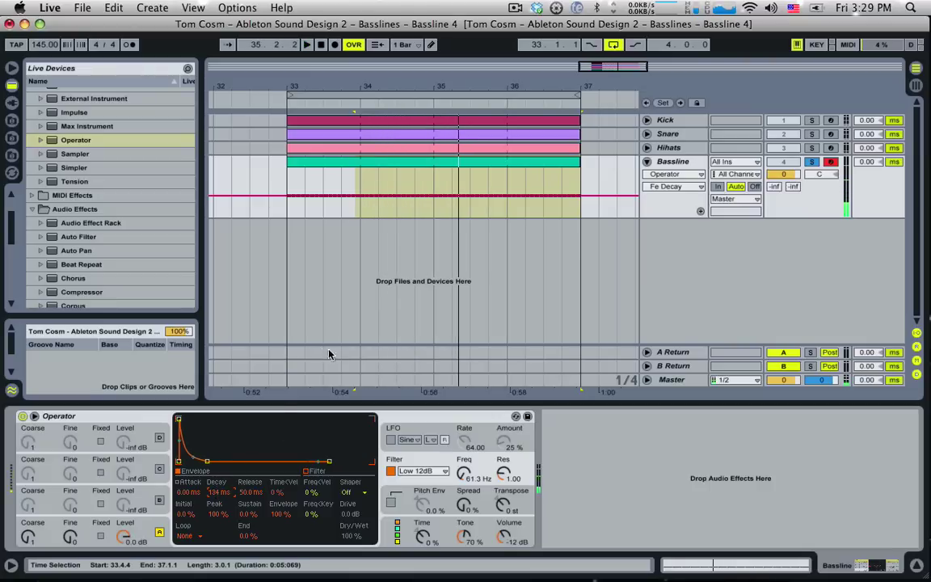
pyautogui.press('space')
pyautogui.press('space')
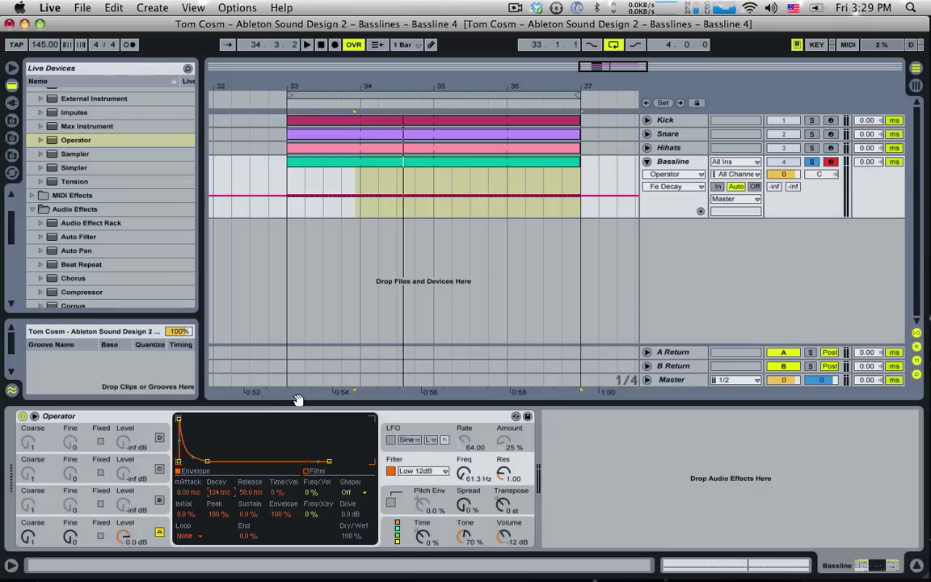
pyautogui.press('space')
pyautogui.press('space')
# - Shorten all G1 notes in the Bassline clip to about three quarters of a sixteenth, leaving gaps between them, and audition the result
pyautogui.doubleClick(357, 165)
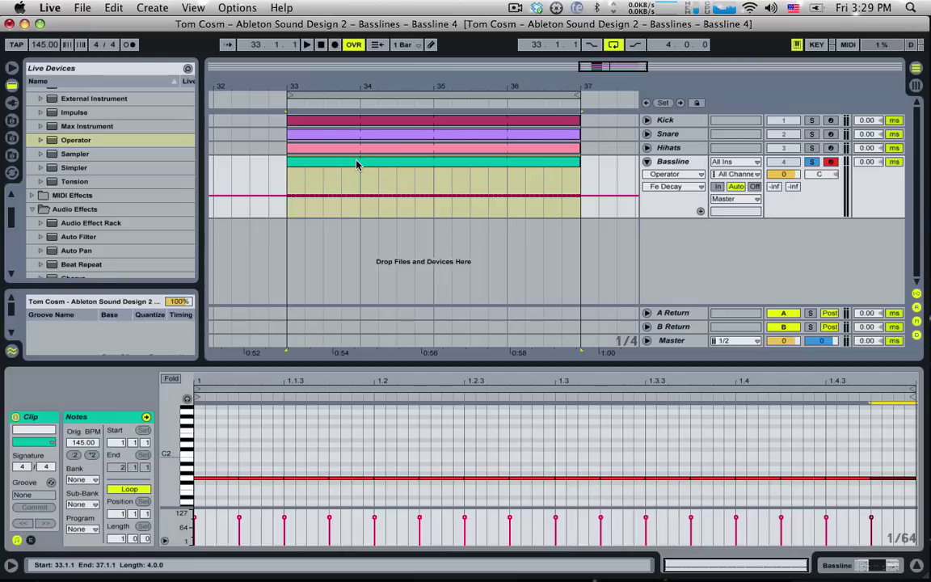
pyautogui.click(396, 497)
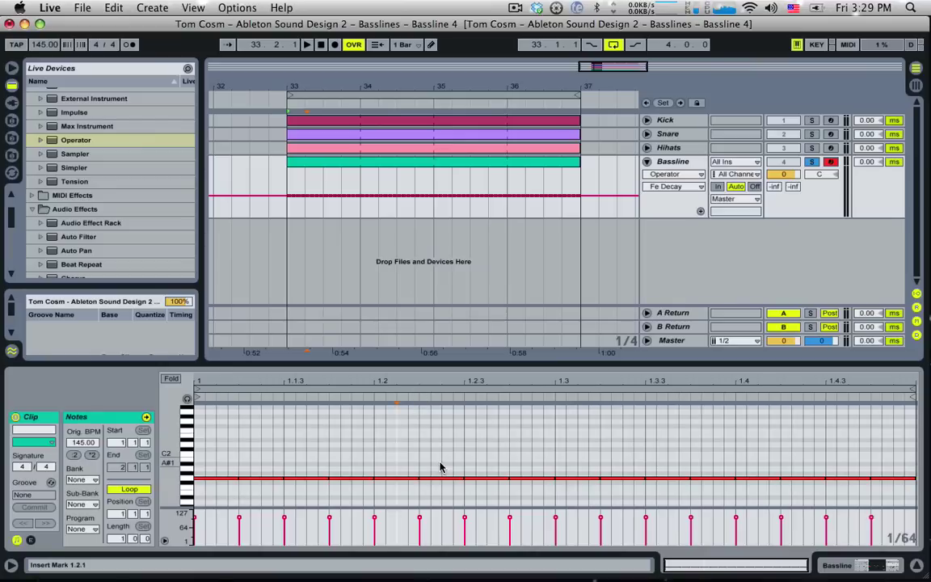
pyautogui.press('super+a')
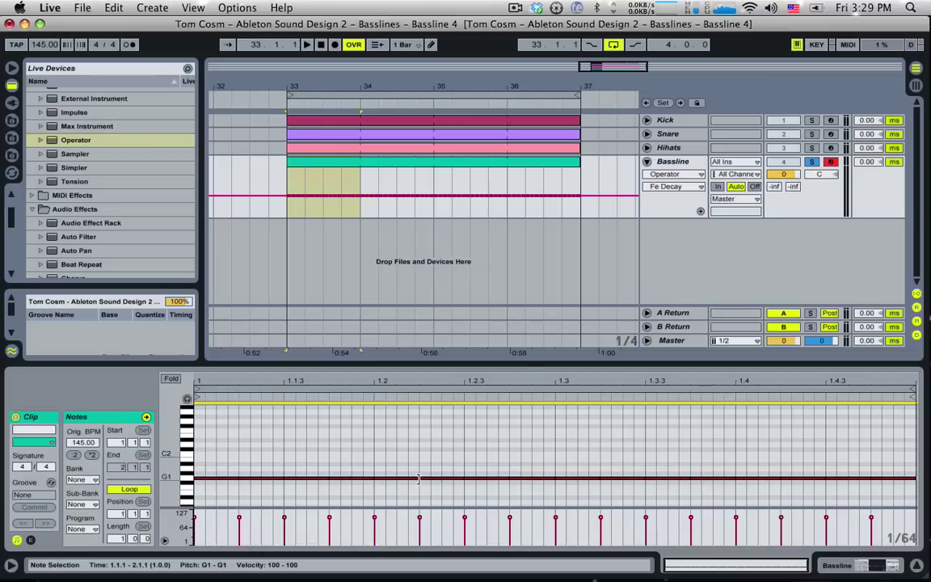
pyautogui.moveTo(416, 480); pyautogui.dragTo(413, 479)
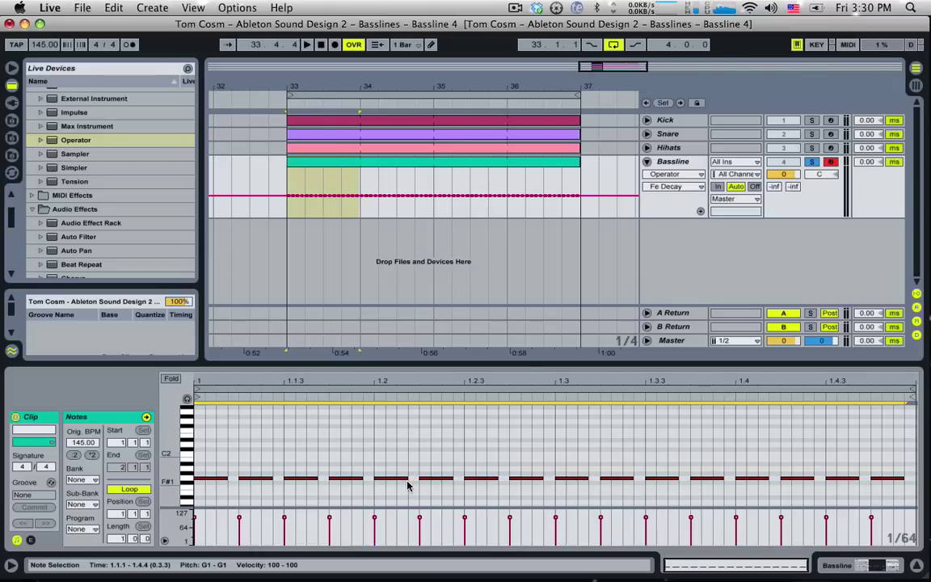
pyautogui.click(676, 164)
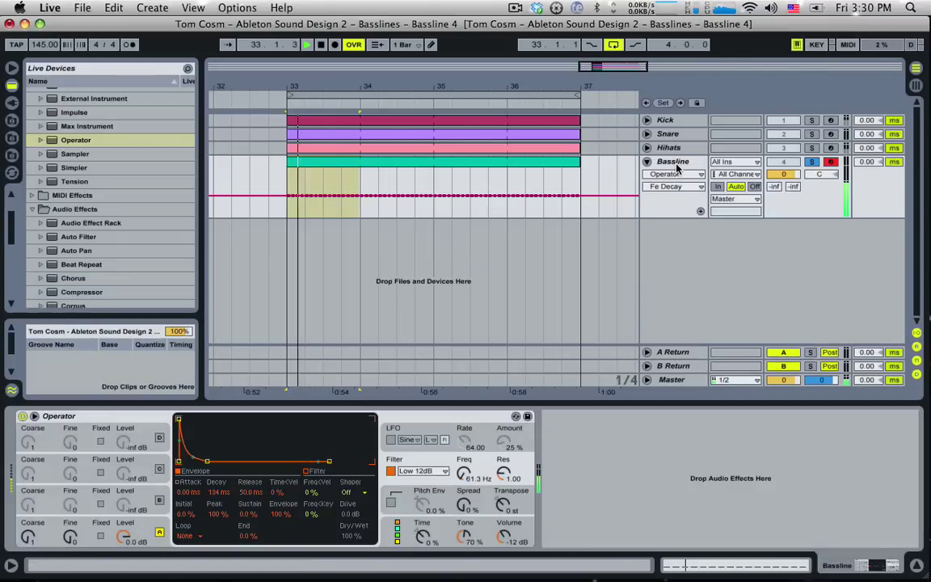
pyautogui.click(474, 163)
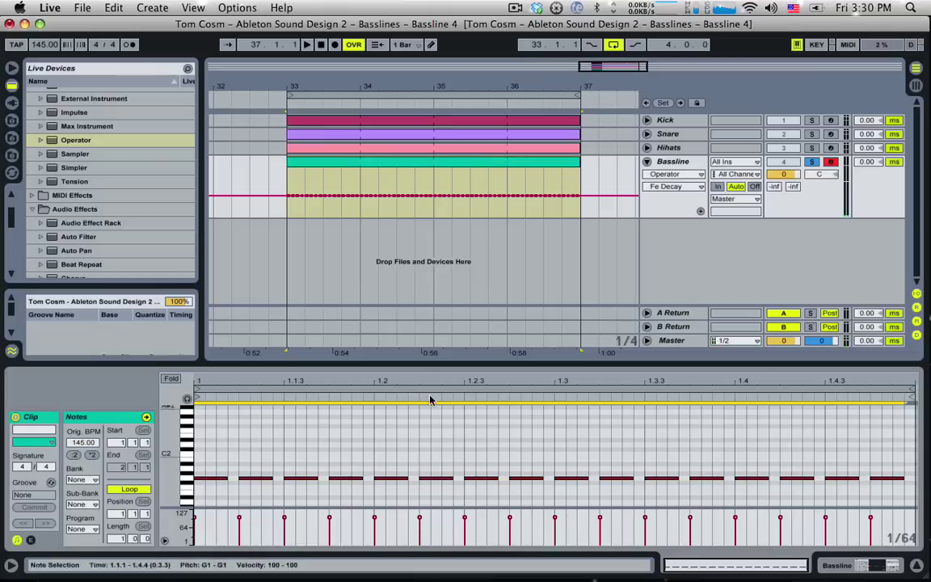
pyautogui.press('super+a')
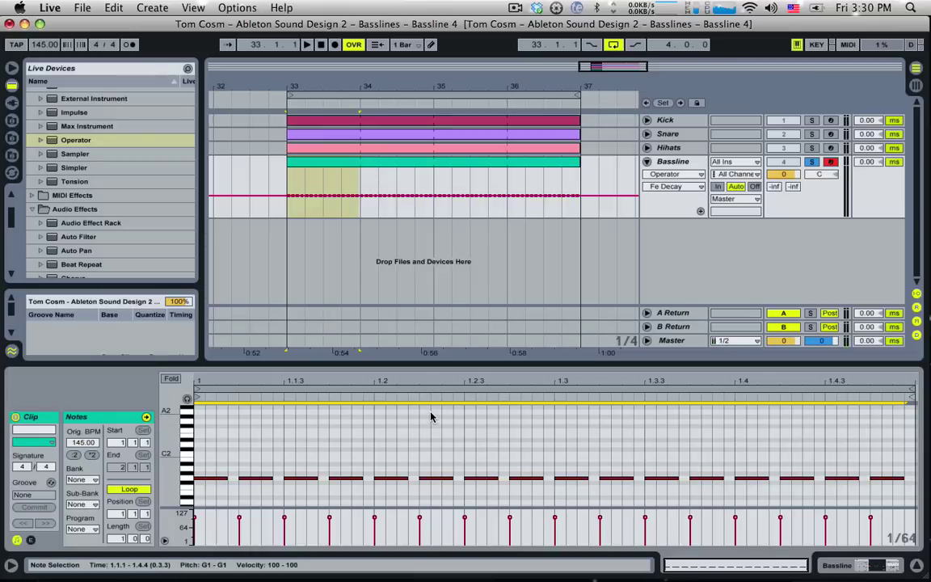
pyautogui.press('space')
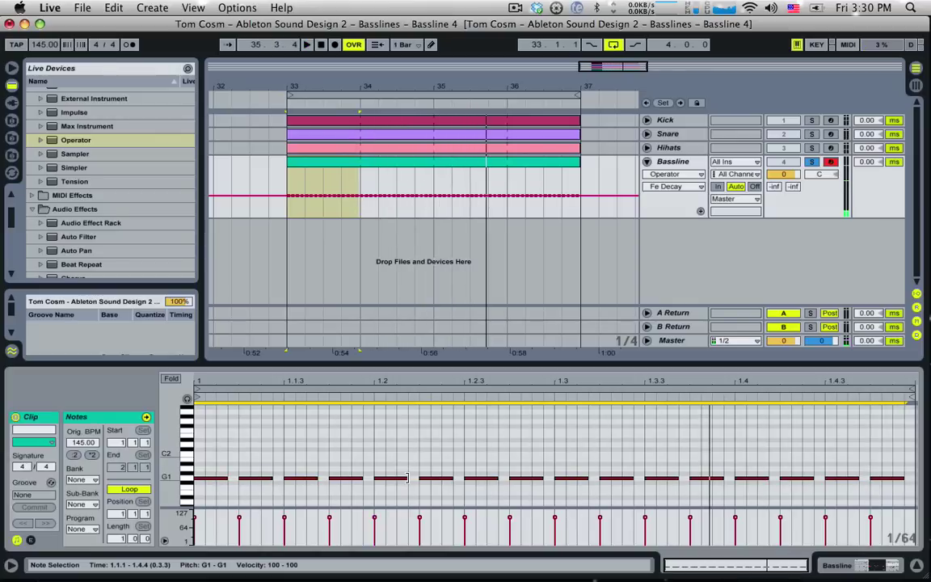
pyautogui.moveTo(407, 478); pyautogui.dragTo(405, 474)
pyautogui.press('space')
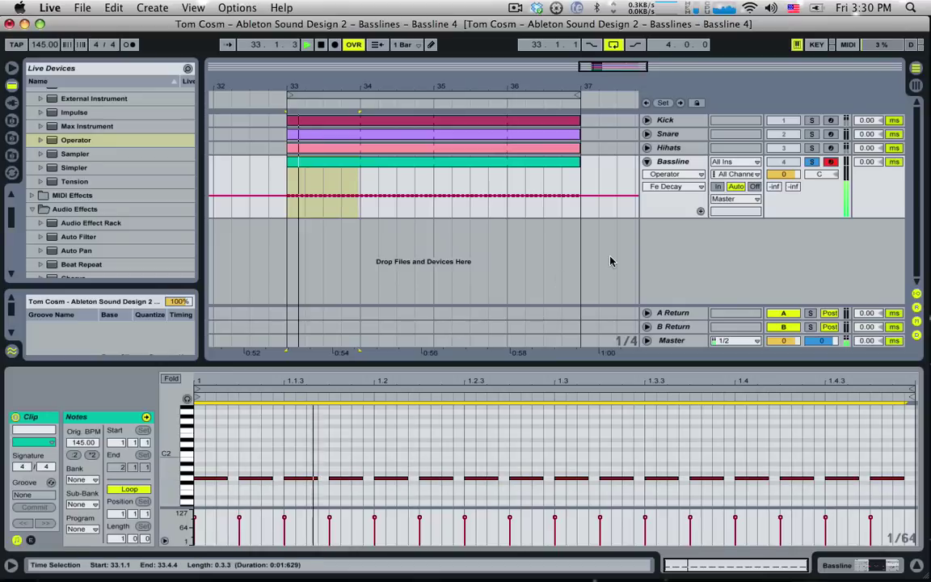
pyautogui.click(673, 162)
pyautogui.press('space')
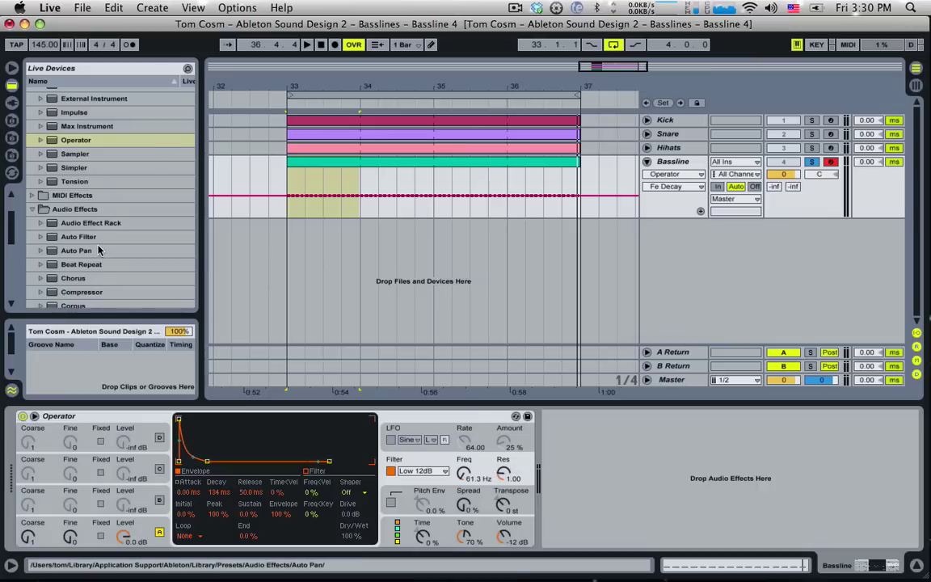
# - Add an Auto Filter after Operator on the Bassline track and lower its low-pass frequency to 428 Hz
pyautogui.moveTo(77, 236); pyautogui.dragTo(636, 521)
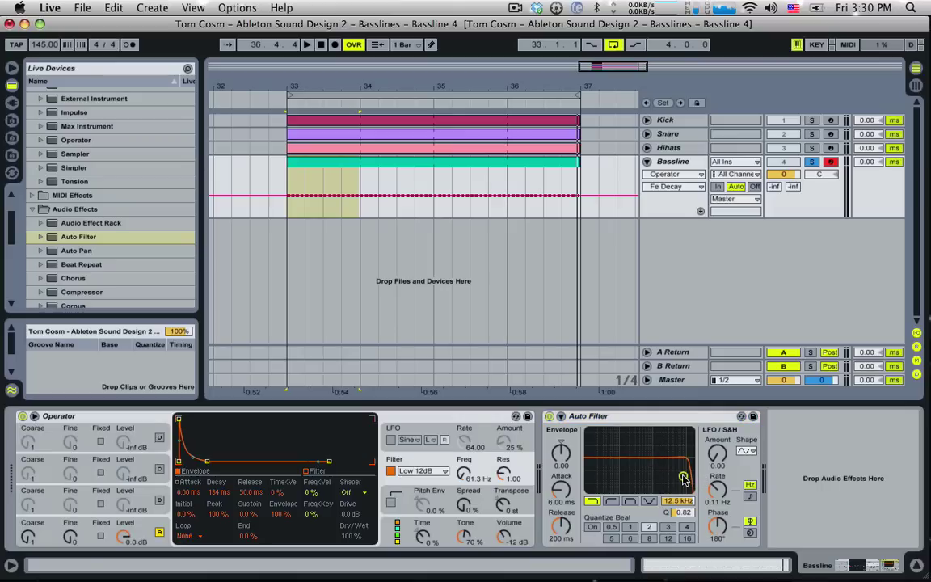
pyautogui.moveTo(683, 476); pyautogui.dragTo(677, 540)
pyautogui.moveTo(636, 473); pyautogui.dragTo(633, 474)
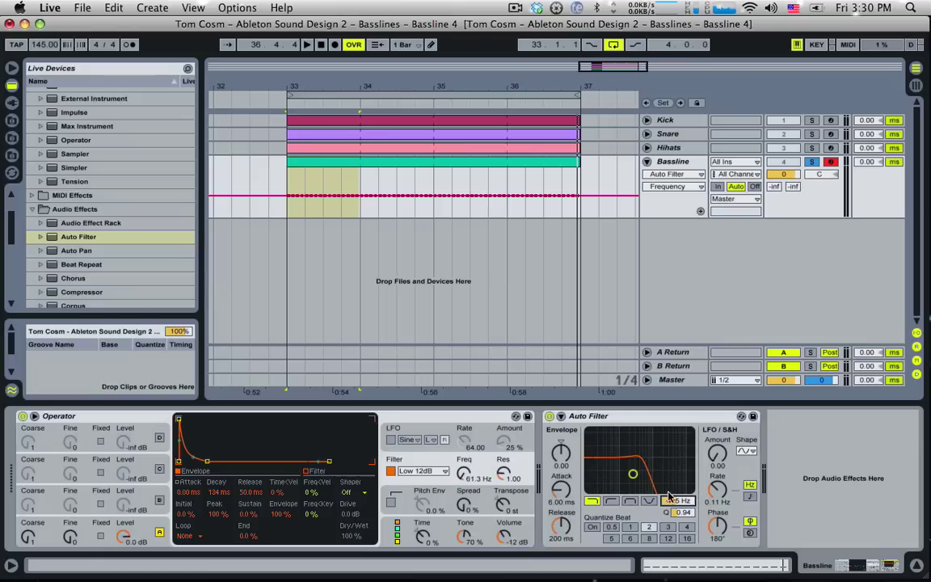
pyautogui.moveTo(686, 503)
pyautogui.mouseDown()
pyautogui.moveTo(686, 517)
pyautogui.moveTo(686, 507)
pyautogui.mouseUp()
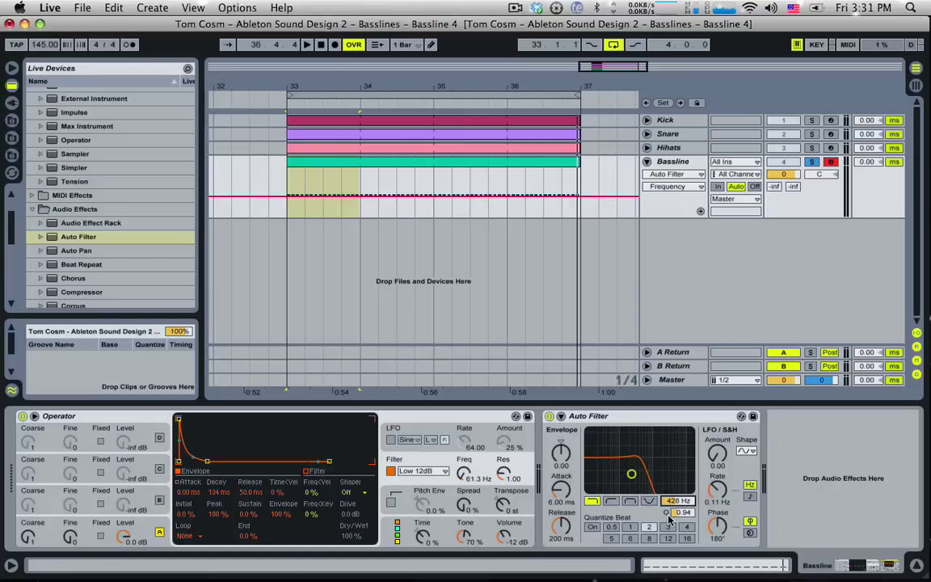
# - Try Auto Filter resonance values from 1.45 down to 0.73, and delete the Auto Filter from the Bassline track
pyautogui.moveTo(683, 514); pyautogui.dragTo(683, 490)
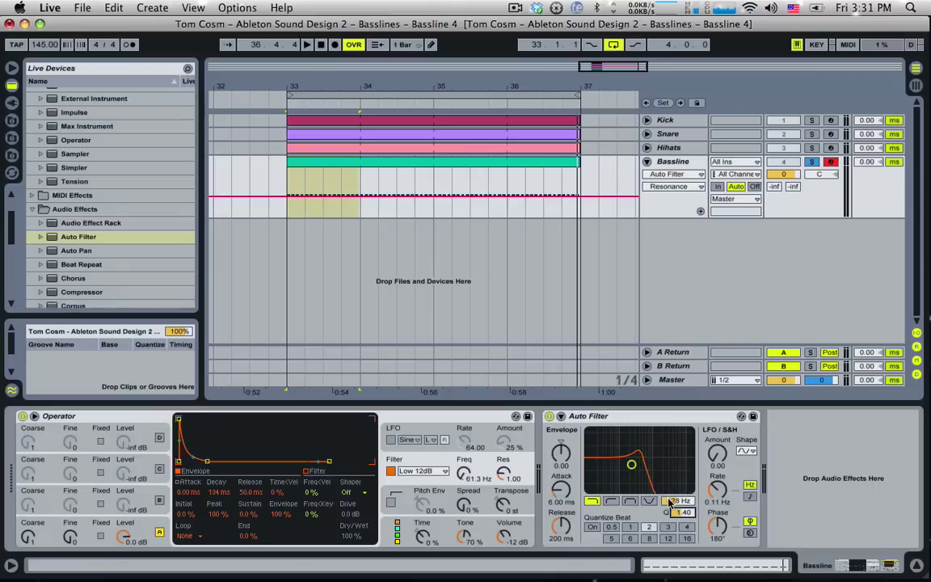
pyautogui.moveTo(679, 514); pyautogui.dragTo(679, 485)
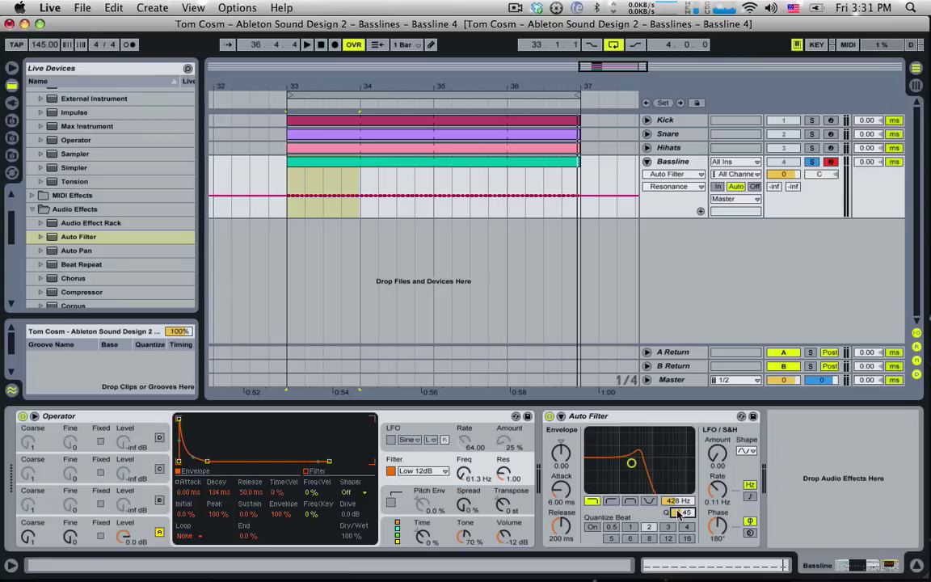
pyautogui.moveTo(679, 485); pyautogui.dragTo(679, 507)
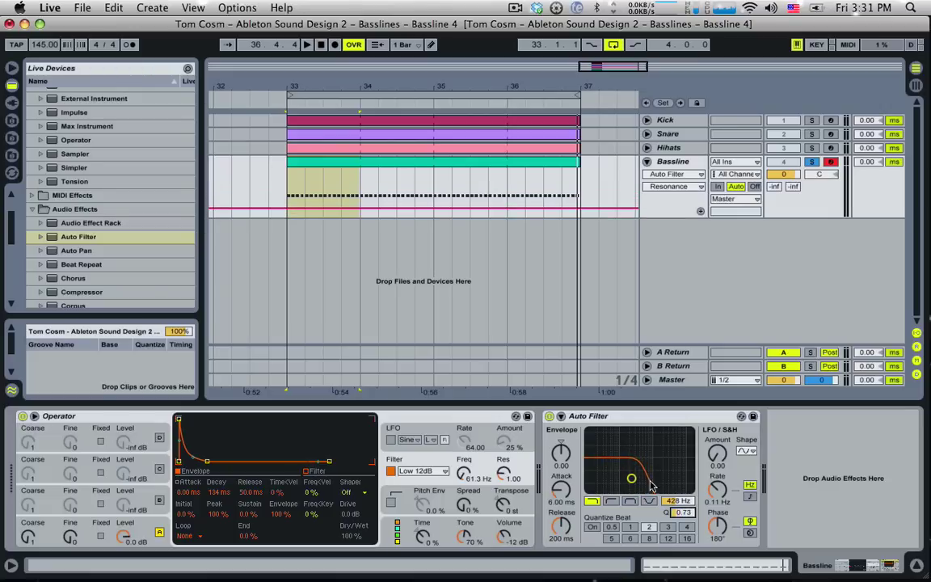
pyautogui.click(607, 417)
pyautogui.press('Delete')
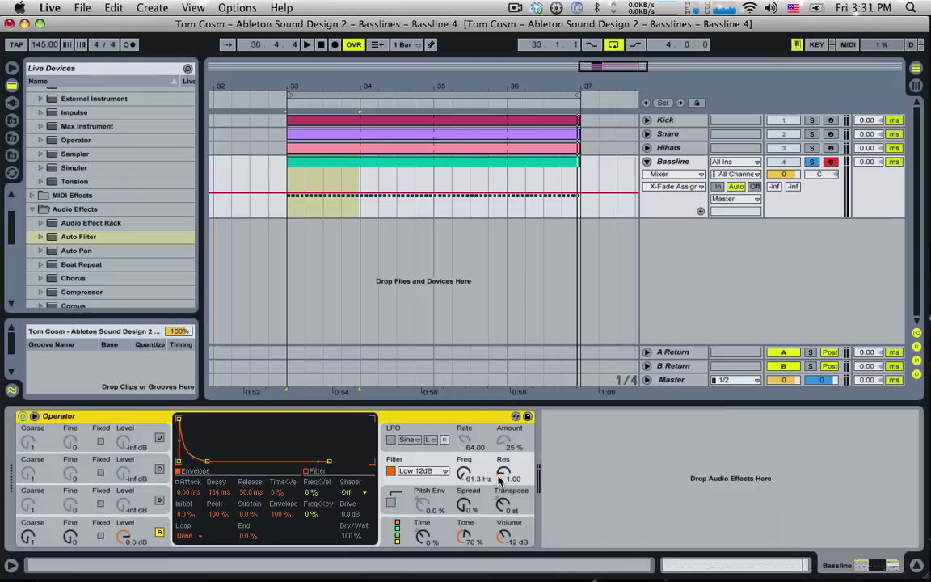
# - Raise Operator's filter resonance to 10.0 while auditioning the bassline
pyautogui.press('space')
pyautogui.moveTo(500, 478); pyautogui.dragTo(500, 419)
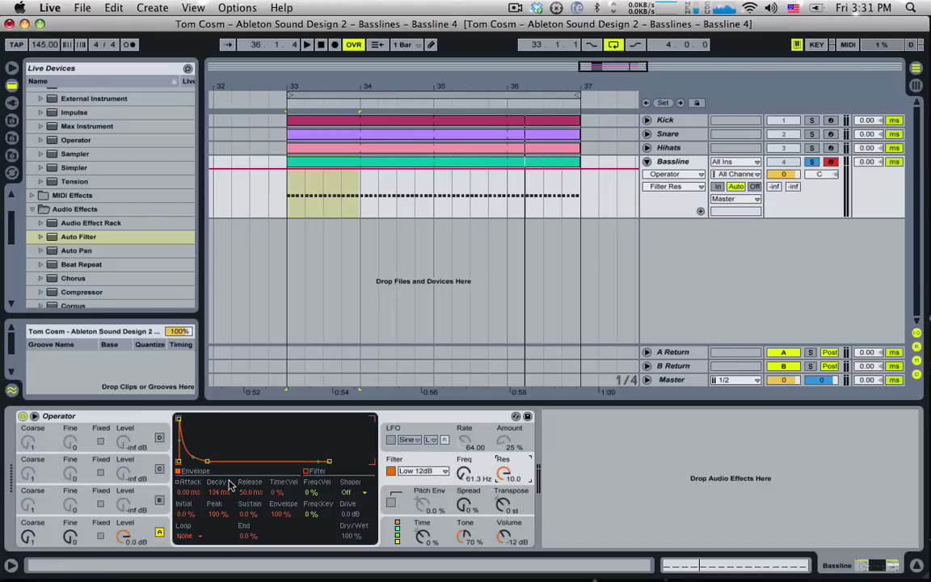
# - Slow the tempo to 20 BPM, lengthen Operator's filter envelope decay to 3.83 s, and audition the bassline
pyautogui.press('space')
pyautogui.press('space')
pyautogui.moveTo(219, 493); pyautogui.dragTo(218, 453)
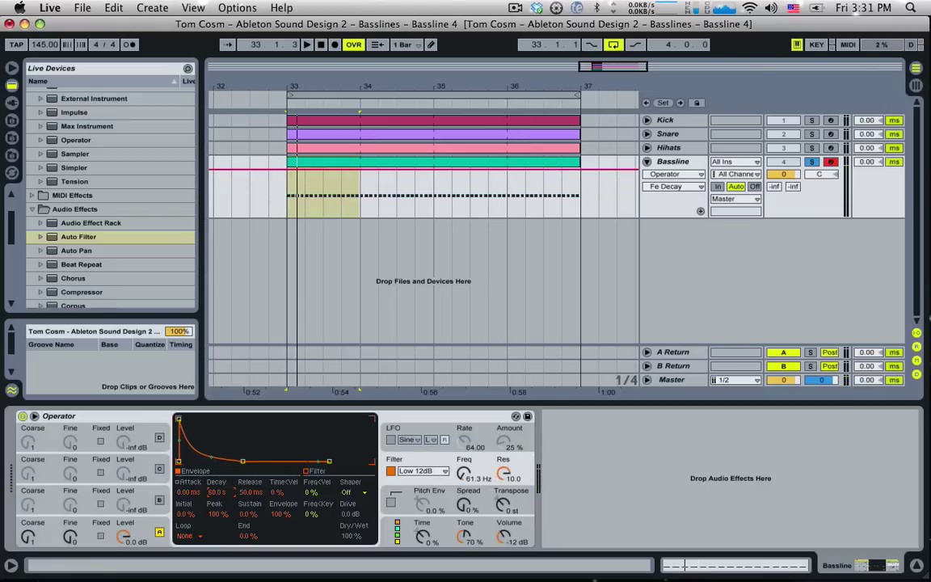
pyautogui.moveTo(42, 46); pyautogui.dragTo(42, 154)
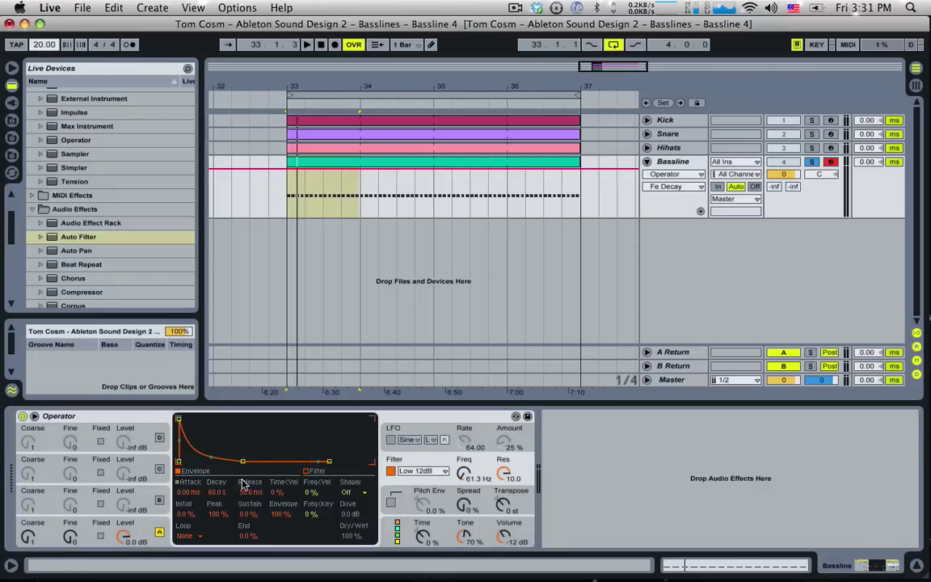
pyautogui.press('space')
pyautogui.moveTo(243, 461); pyautogui.dragTo(226, 462)
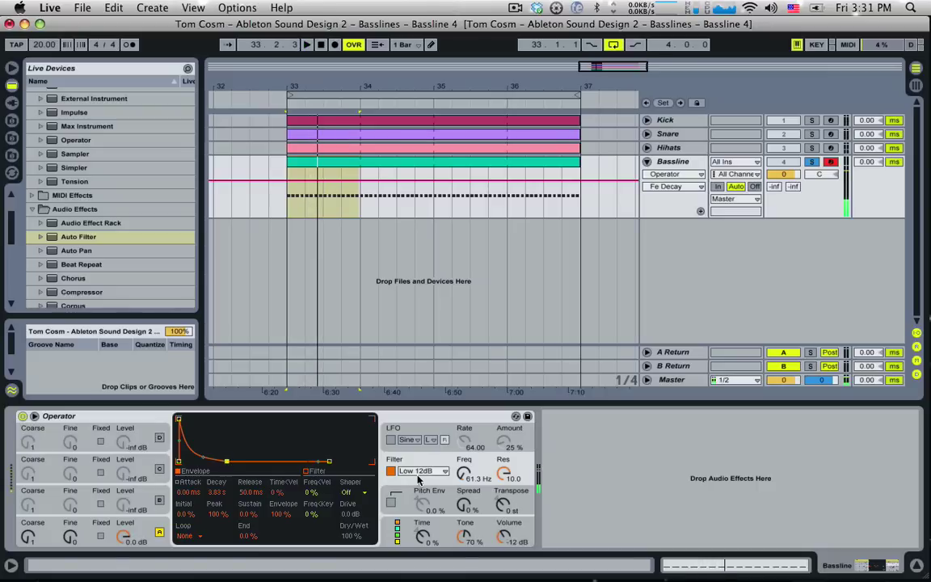
# - Lower Operator's filter resonance to 1.99 while auditioning the slowed-down bassline
pyautogui.click(504, 475)
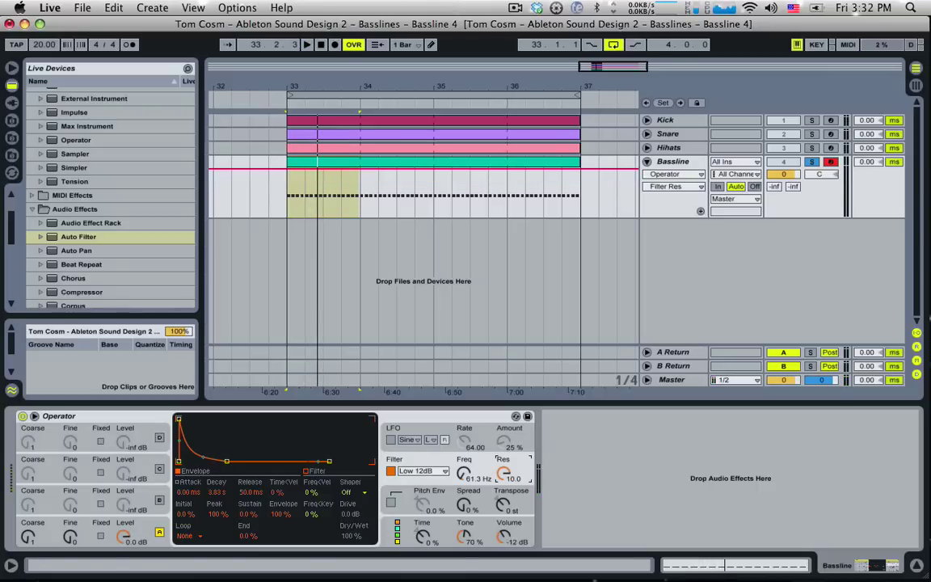
pyautogui.press('space')
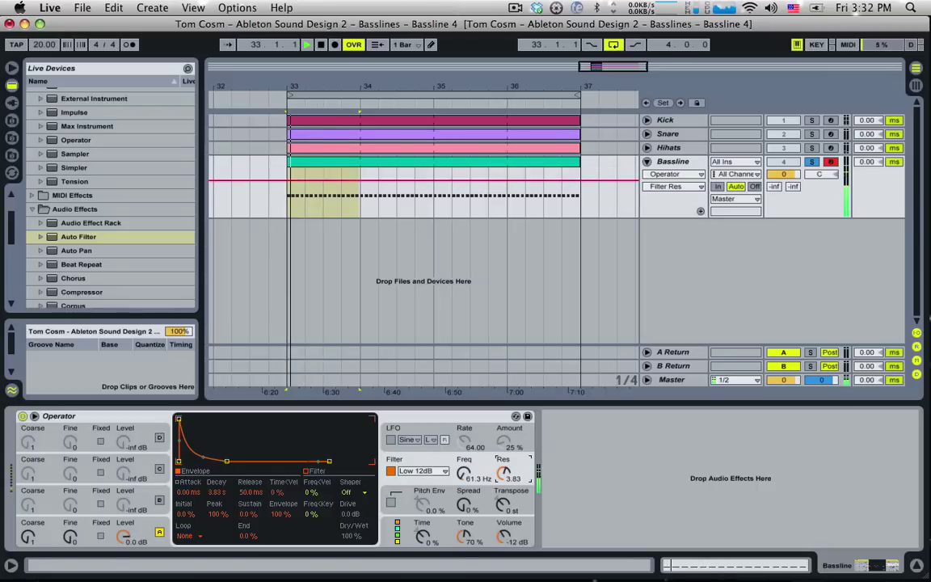
pyautogui.moveTo(503, 473); pyautogui.dragTo(503, 514)
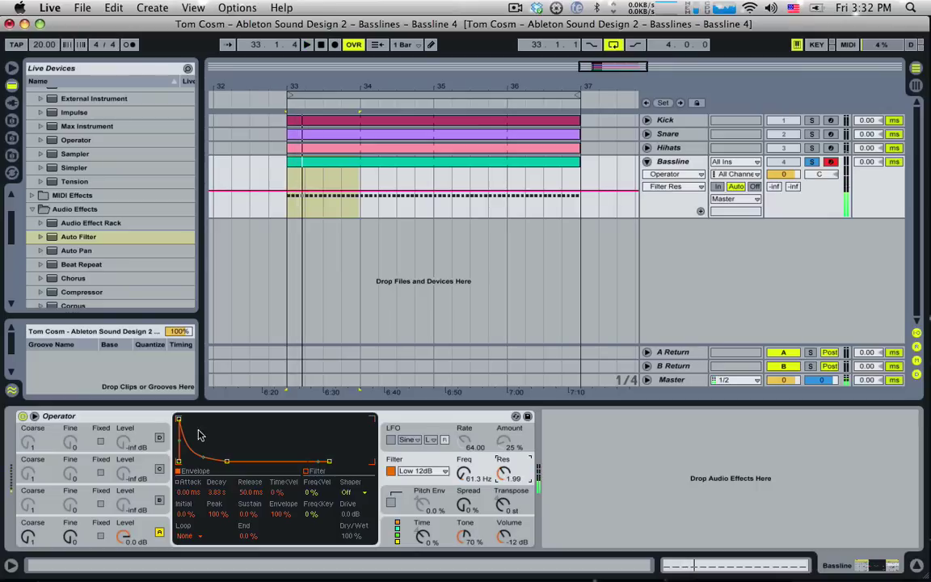
# - Set the tempo back to 145 BPM and shorten Operator's filter envelope decay to 174 ms
pyautogui.moveTo(208, 494); pyautogui.dragTo(208, 523)
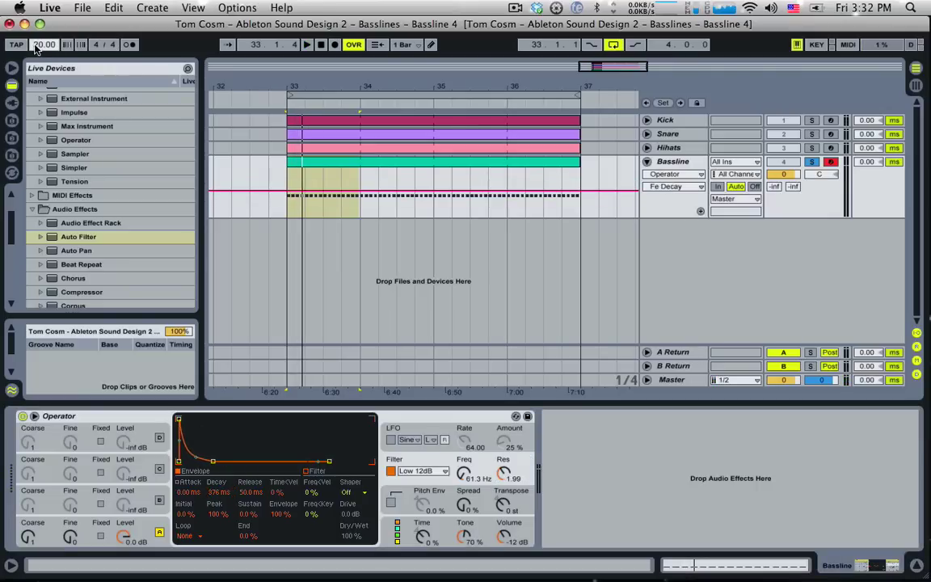
pyautogui.press('Return')
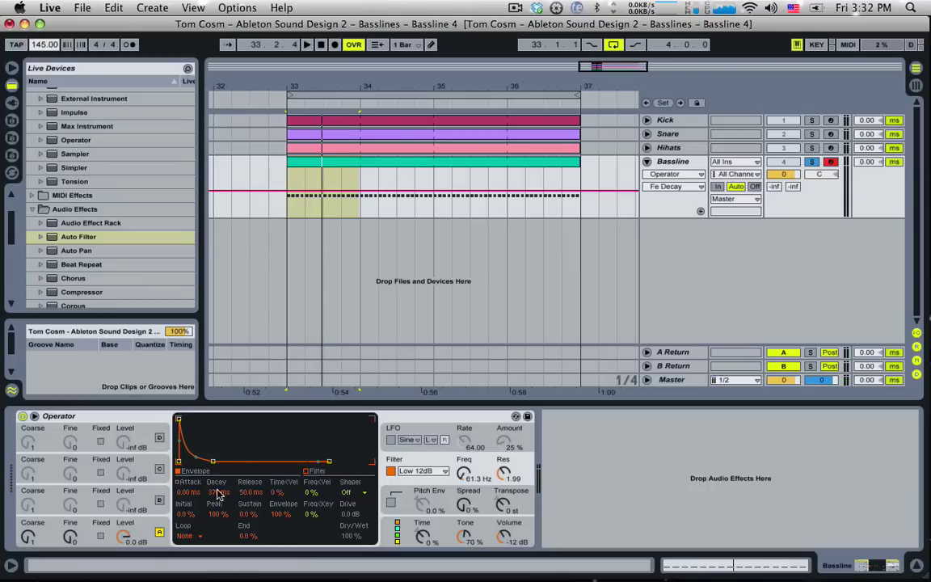
pyautogui.moveTo(219, 492); pyautogui.dragTo(219, 500)
pyautogui.press('space')
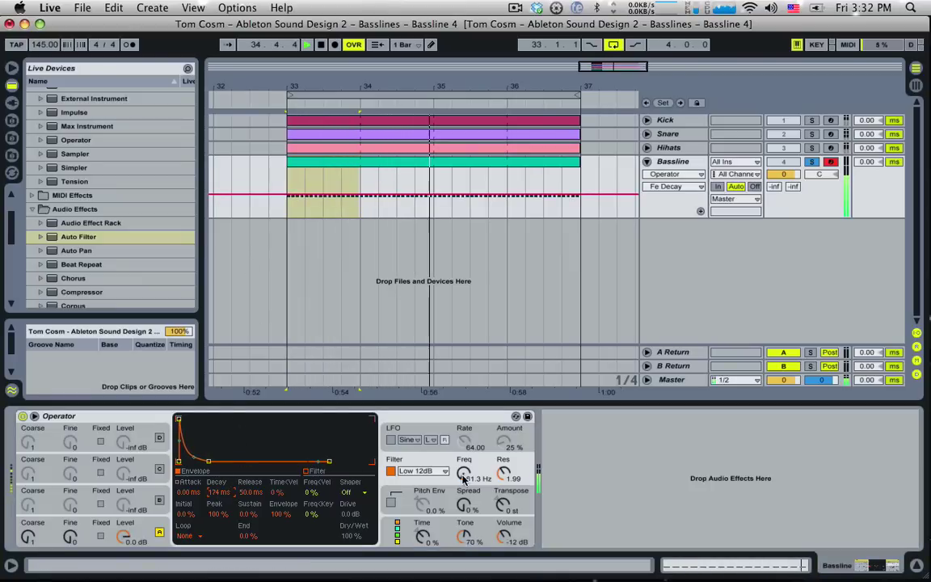
# - Set Operator's filter frequency to 55.3 Hz and its resonance to 1.35 while auditioning the bassline
pyautogui.press('space')
pyautogui.moveTo(505, 472); pyautogui.dragTo(464, 480)
pyautogui.press('space')
pyautogui.press('space')
pyautogui.press('space')
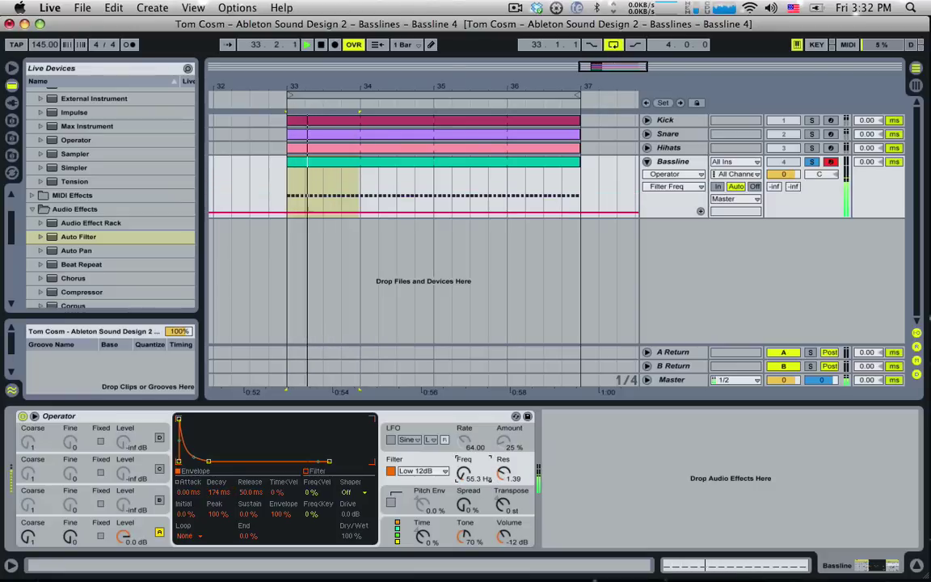
pyautogui.press('space')
pyautogui.click(506, 473)
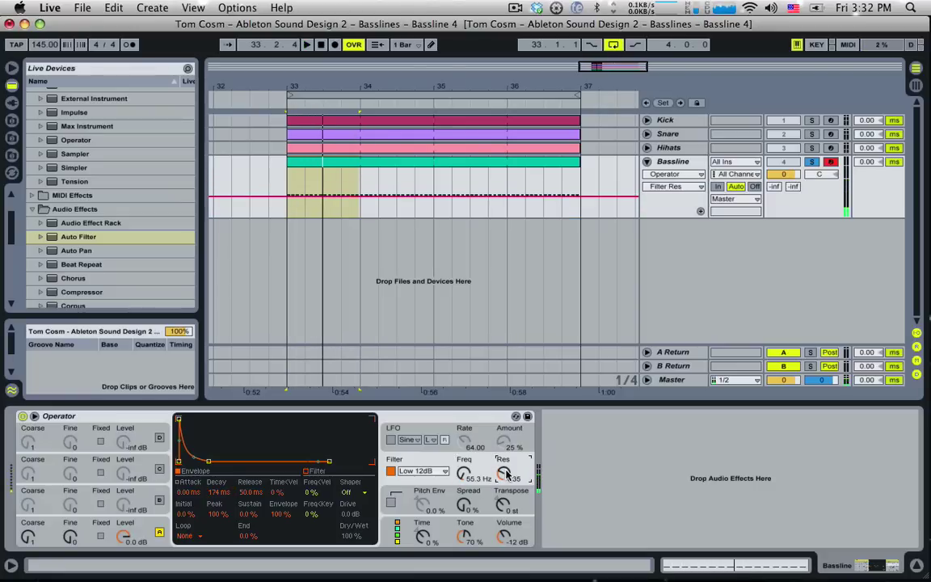
pyautogui.press('space')
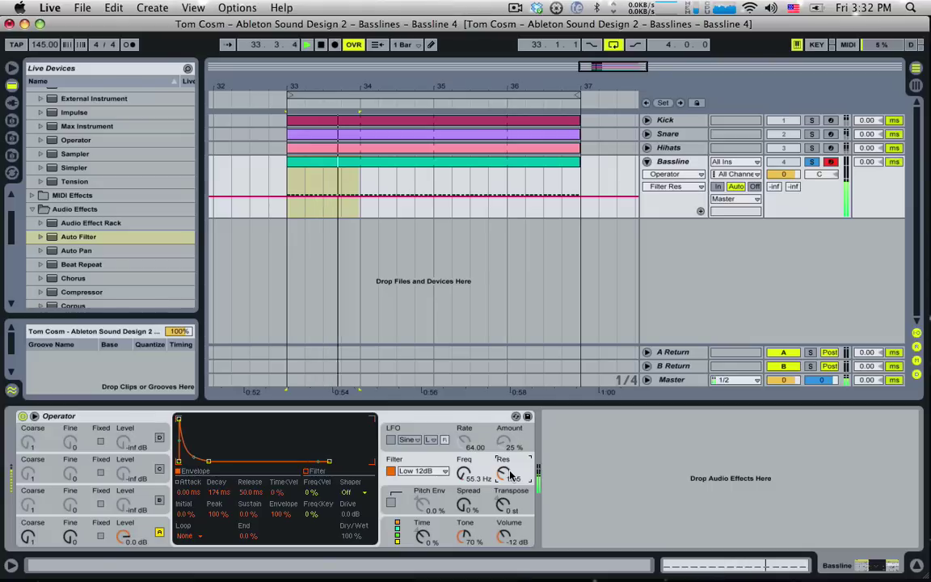
pyautogui.press('space')
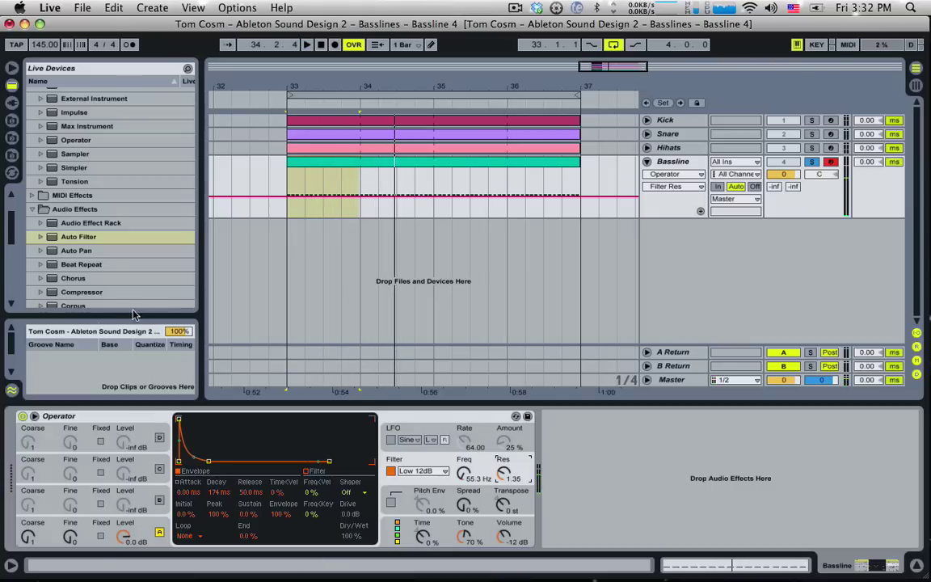
# - Solo the Kick track together with the Bassline track and audition the two playing together
pyautogui.click(813, 162)
pyautogui.click(812, 121)
pyautogui.press('space')
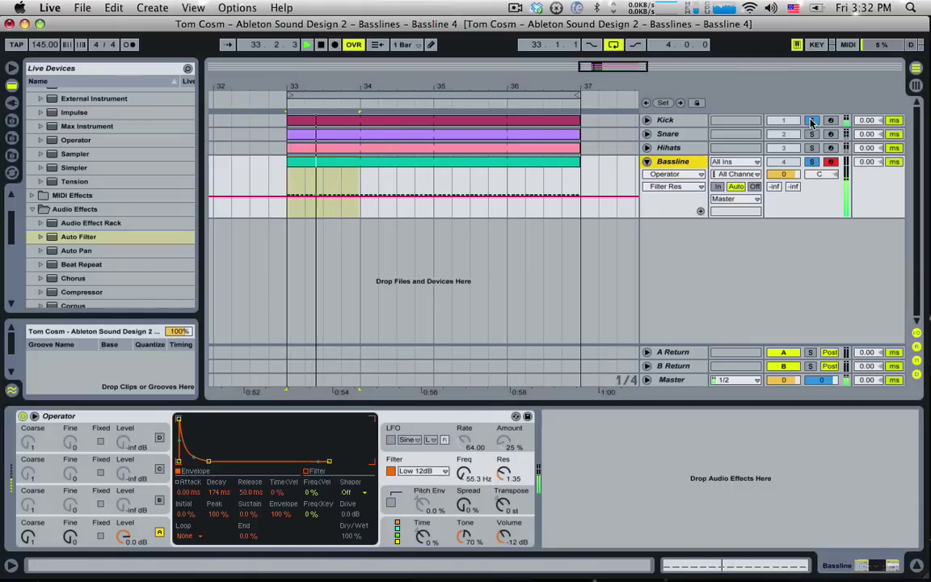
pyautogui.press('space')
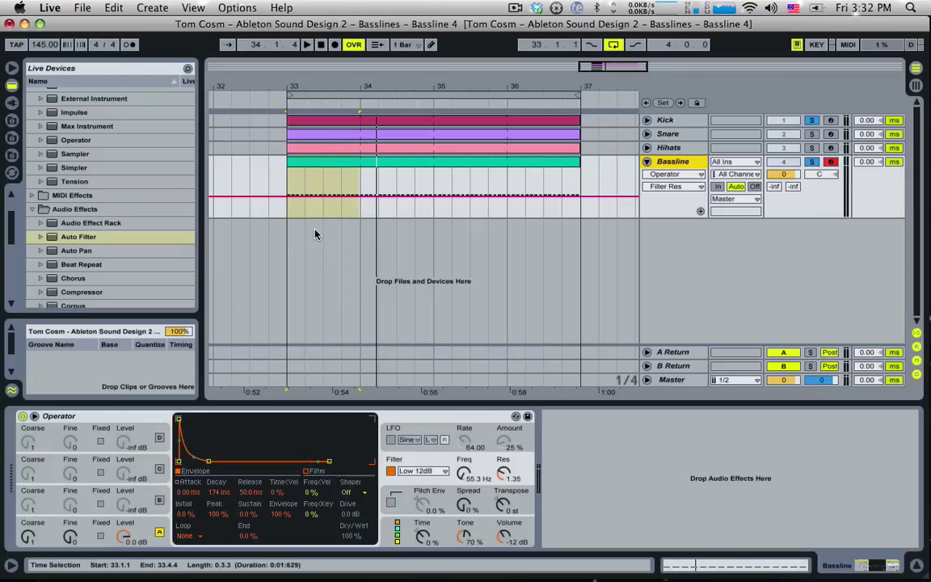
pyautogui.press('space')
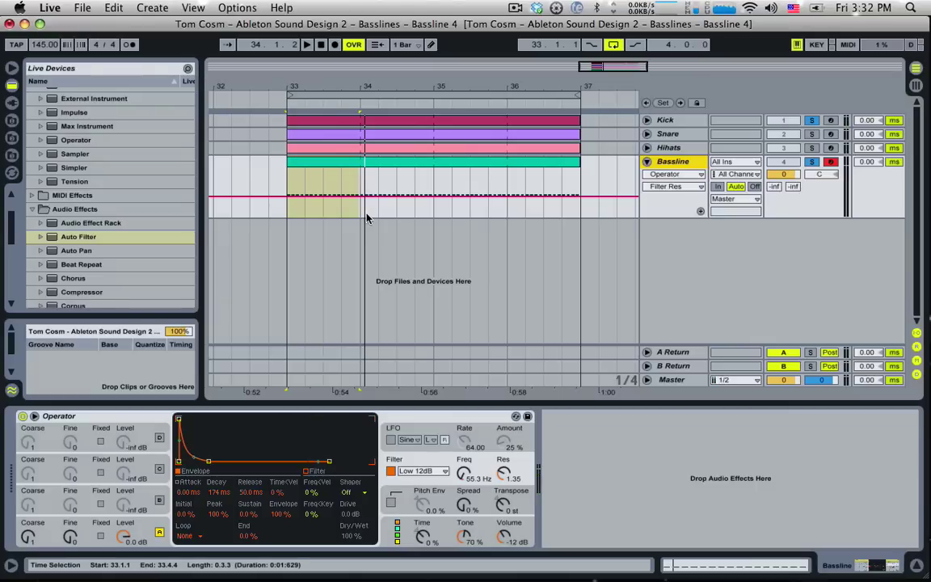
# - Delete the G1 notes falling on each of the four beats in the Bassline clip and audition the result
pyautogui.doubleClick(416, 165)
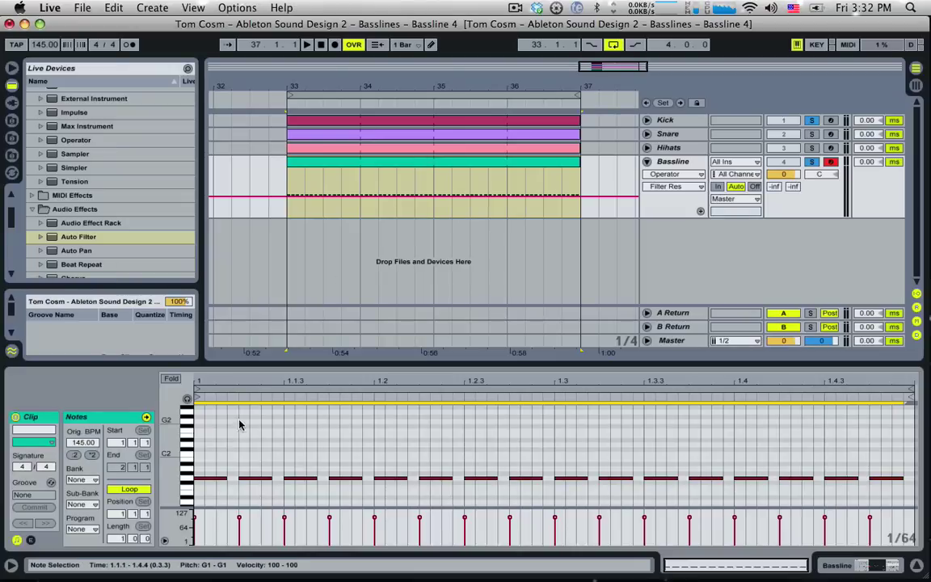
pyautogui.moveTo(201, 491); pyautogui.dragTo(201, 492)
pyautogui.press('Delete')
pyautogui.moveTo(388, 463); pyautogui.dragTo(385, 500)
pyautogui.press('Delete')
pyautogui.moveTo(573, 461); pyautogui.dragTo(572, 485)
pyautogui.press('Delete')
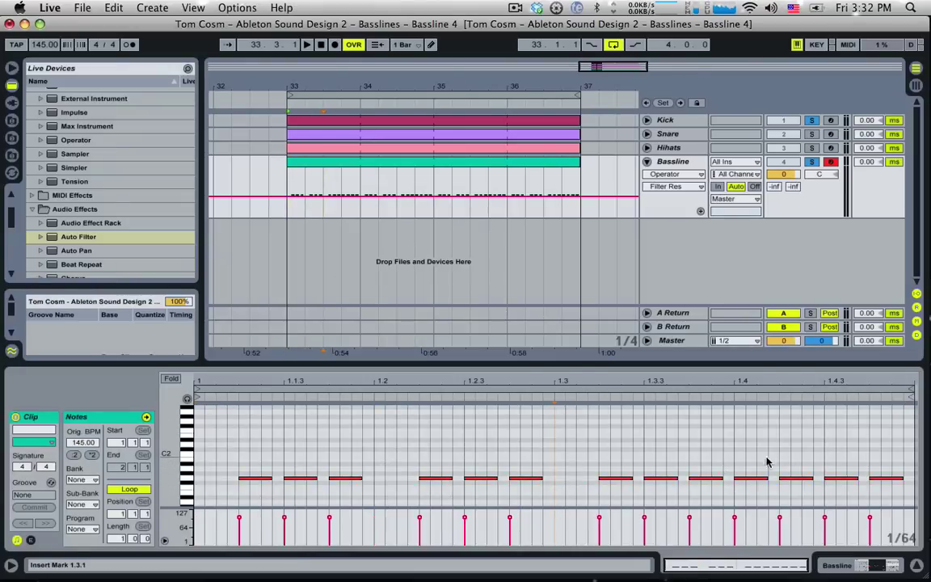
pyautogui.moveTo(765, 462); pyautogui.dragTo(747, 485)
pyautogui.press('Delete')
pyautogui.press('space')
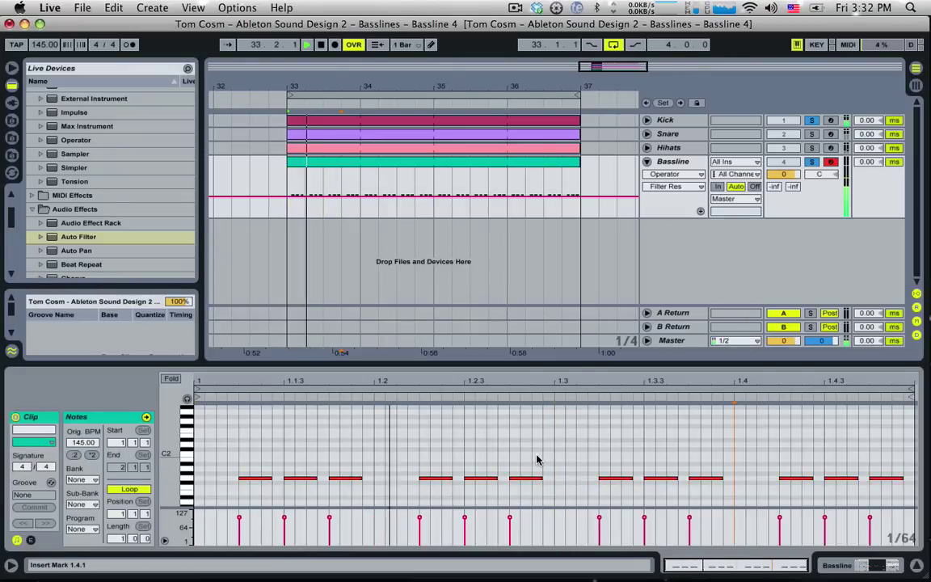
pyautogui.press('space')
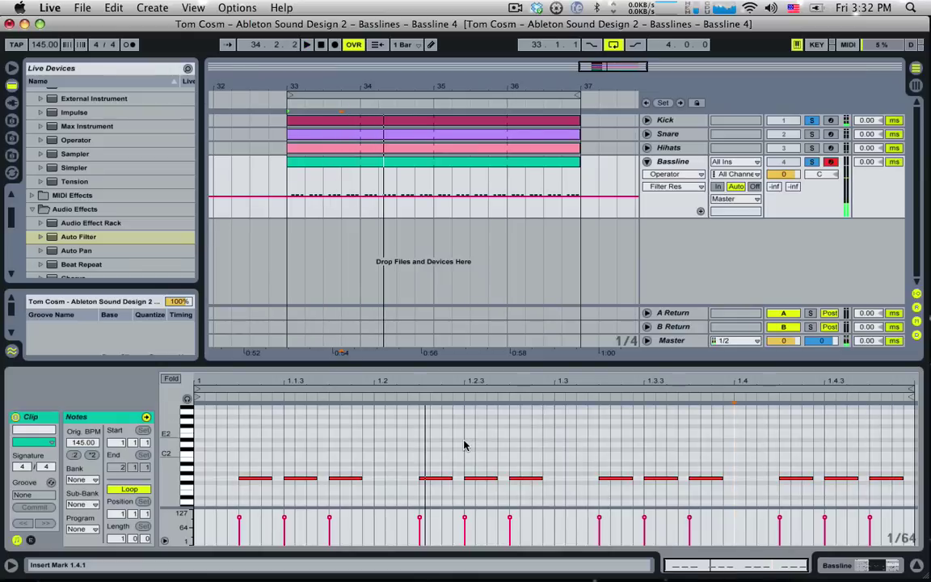
# - Undo the four note deletions in the Bassline clip
pyautogui.hotkey('ctrl', 'z')
pyautogui.hotkey('ctrl', 'z')
pyautogui.hotkey('ctrl', 'z')
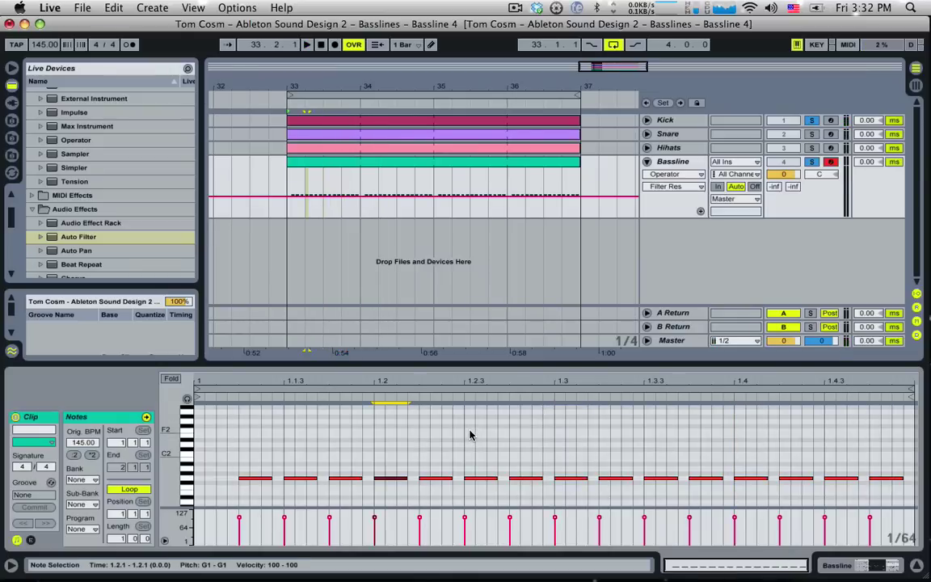
pyautogui.hotkey('ctrl', 'z')
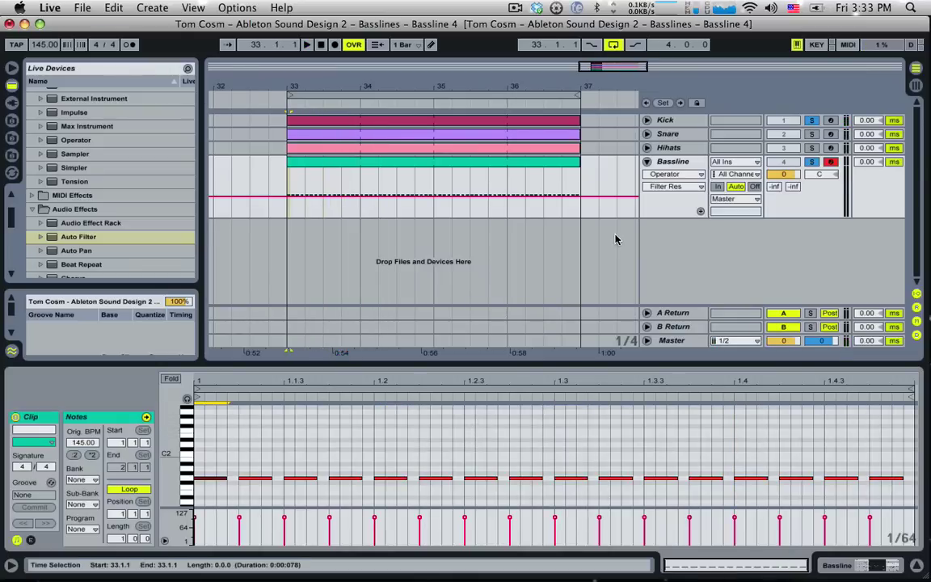
# - Add a Compressor after Operator on the Bassline track and enable its sidechain with Kick as the audio source
pyautogui.doubleClick(683, 165)
pyautogui.scroll(-3, 152, 251)
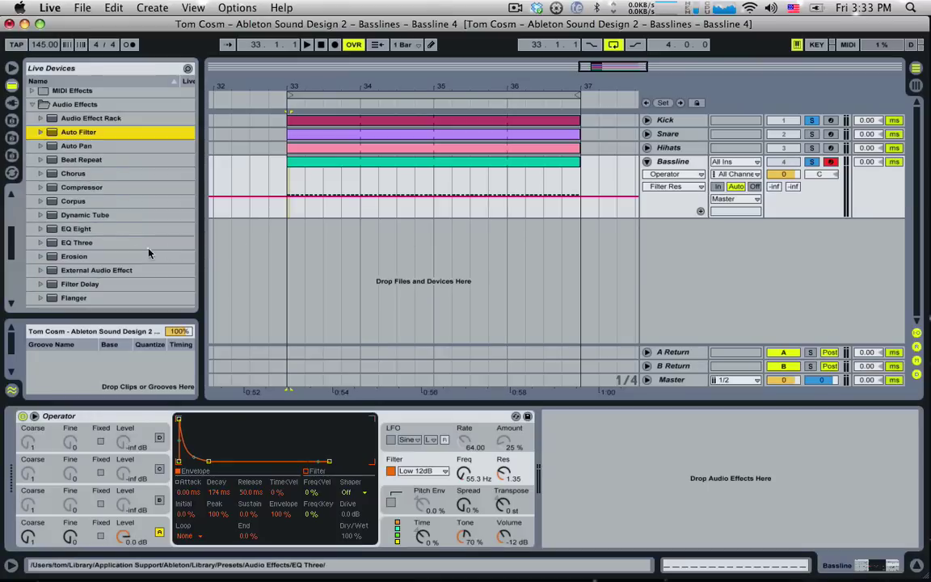
pyautogui.doubleClick(76, 187)
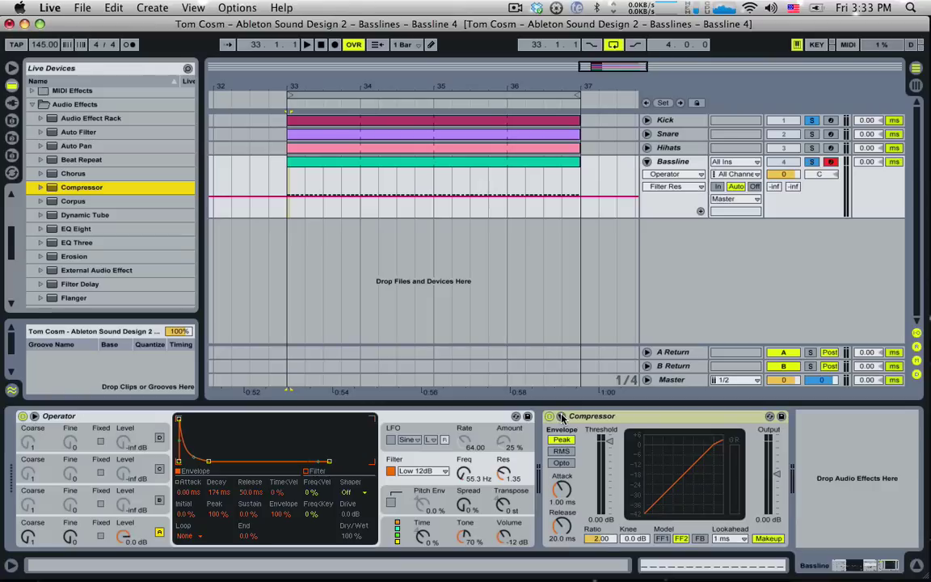
pyautogui.click(561, 416)
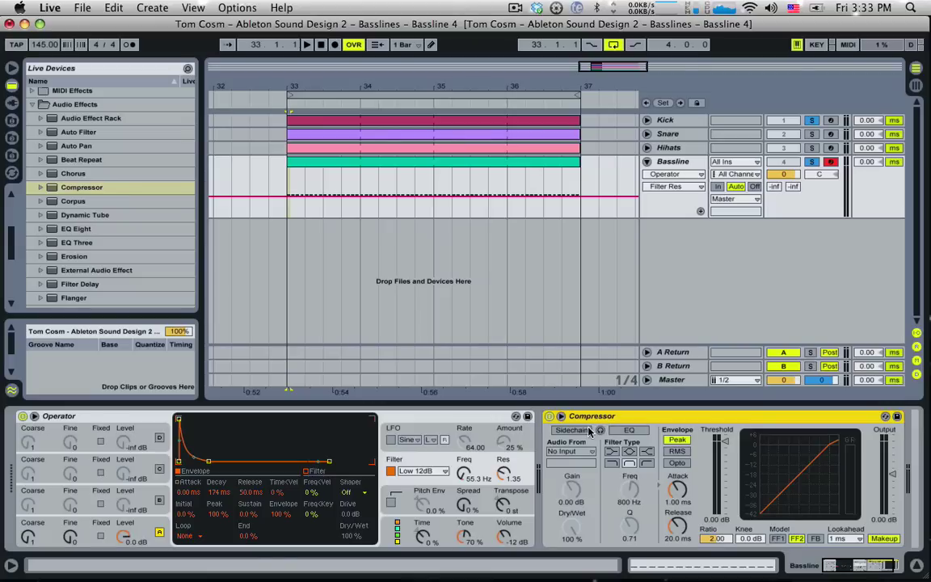
pyautogui.click(573, 430)
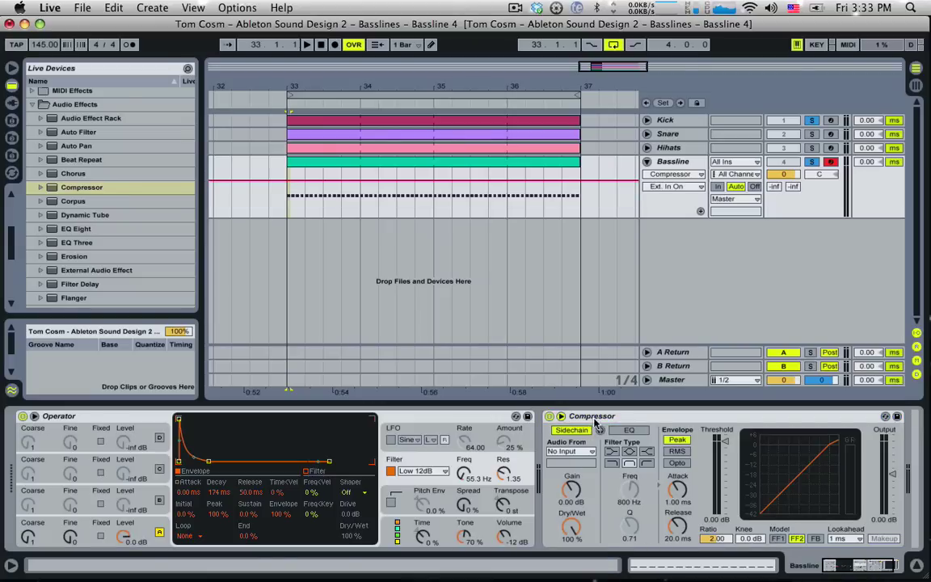
pyautogui.click(576, 454)
pyautogui.click(564, 462)
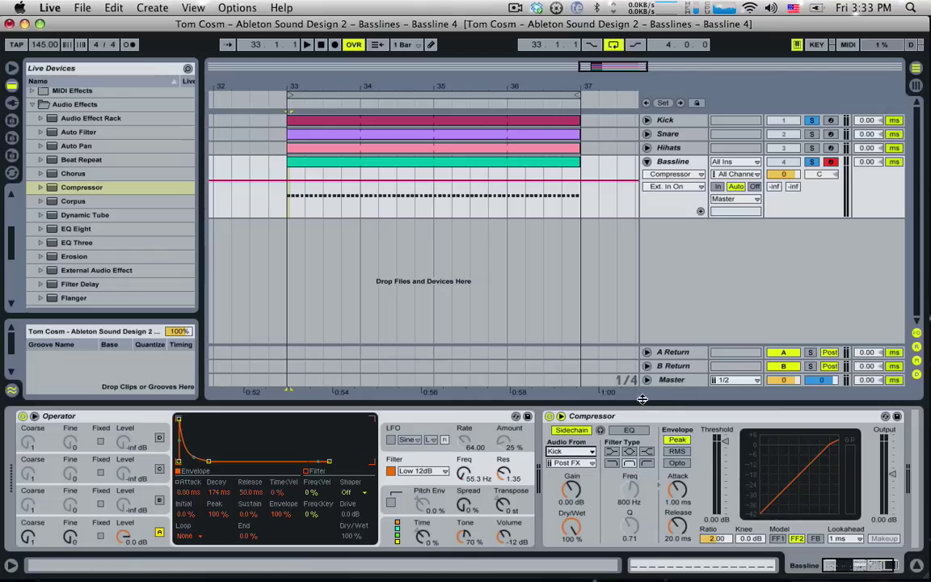
# - Set the Compressor's threshold to -37.2 dB, attack to 0.16 ms and release to 6.31 ms while auditioning the ducking
pyautogui.press('space')
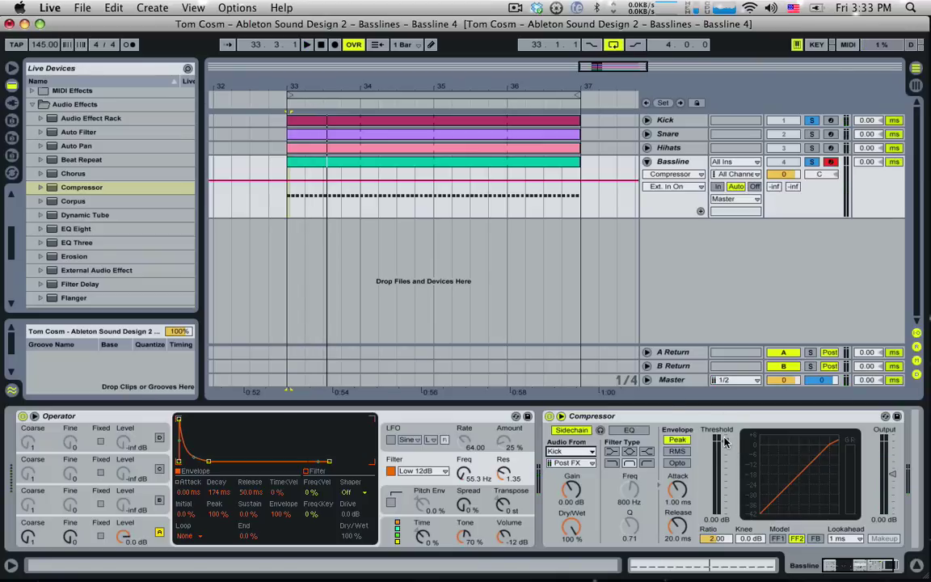
pyautogui.moveTo(725, 444); pyautogui.dragTo(725, 480)
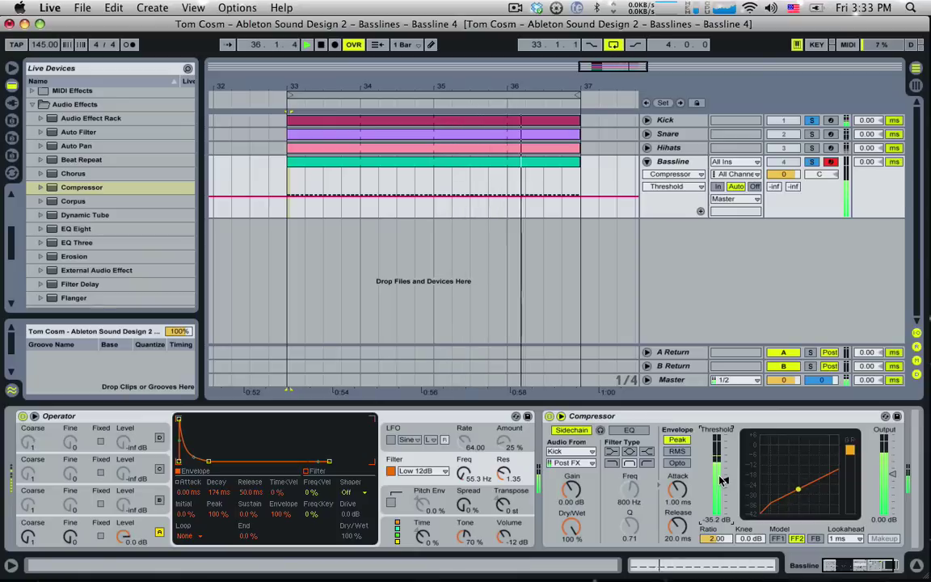
pyautogui.press('space')
pyautogui.moveTo(678, 489); pyautogui.dragTo(678, 542)
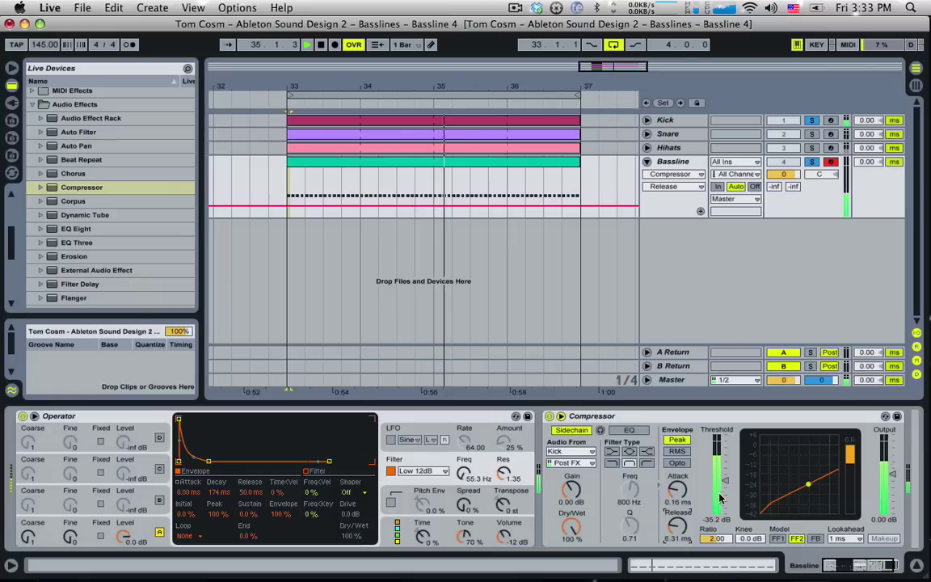
pyautogui.moveTo(726, 482); pyautogui.dragTo(725, 486)
pyautogui.press('space')
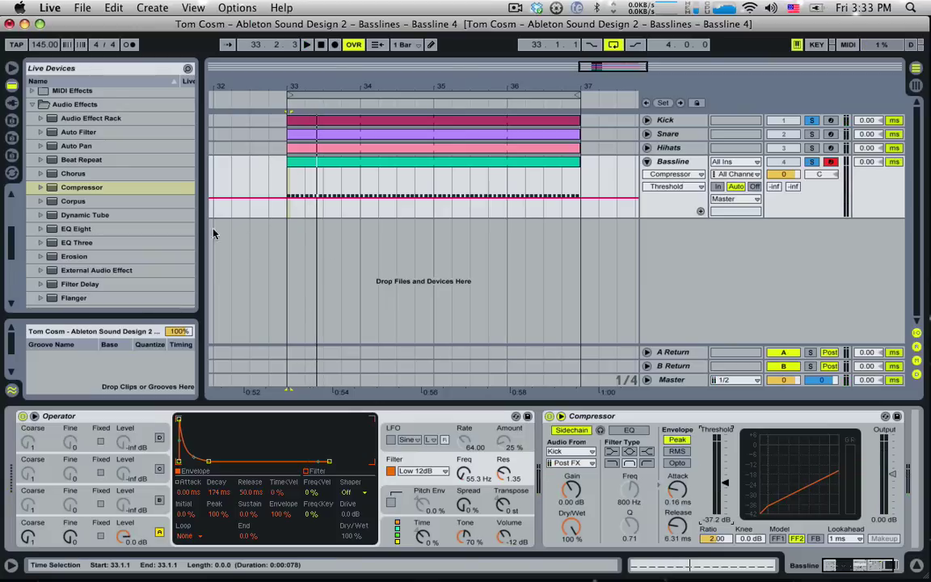
# - Insert a Ping Pong Delay between Operator and the Compressor on the Bassline track
pyautogui.scroll(-5, 127, 222)
pyautogui.scroll(-3, 125, 262)
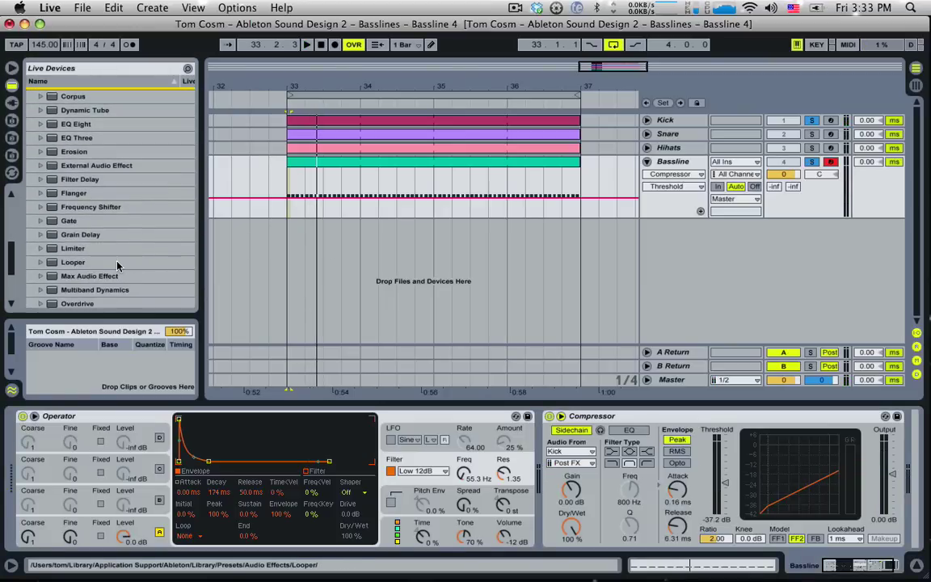
pyautogui.scroll(-4, 116, 261)
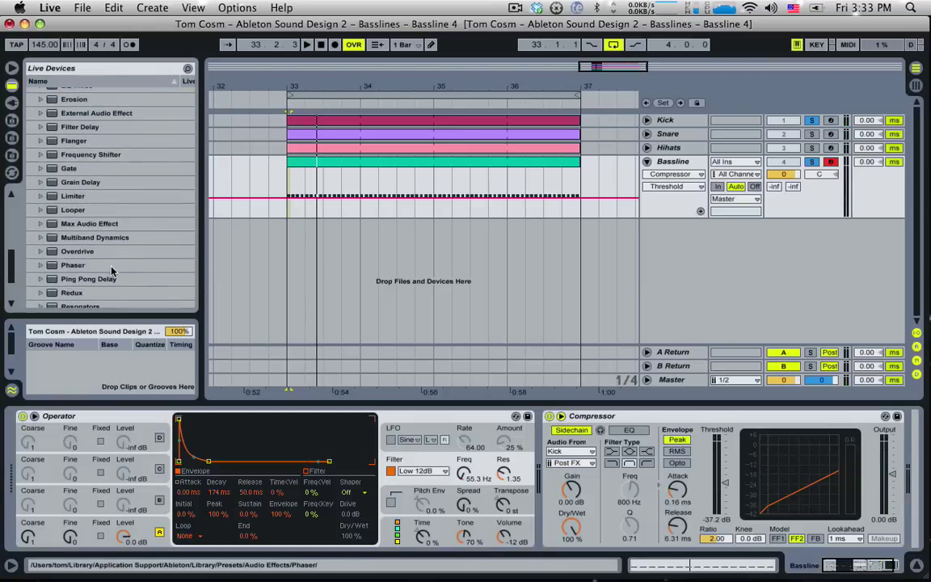
pyautogui.click(97, 279)
pyautogui.moveTo(97, 279); pyautogui.dragTo(465, 467)
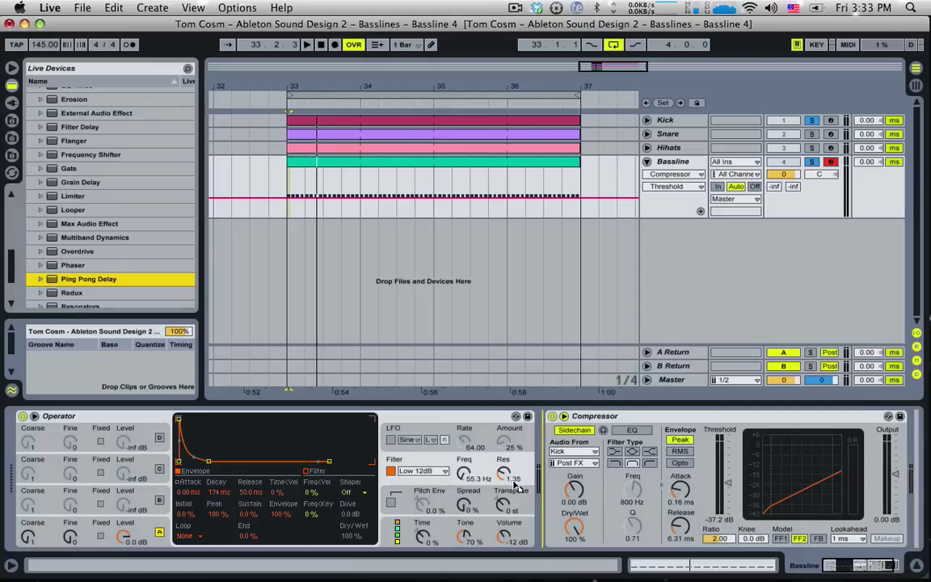
pyautogui.moveTo(523, 487); pyautogui.dragTo(538, 481)
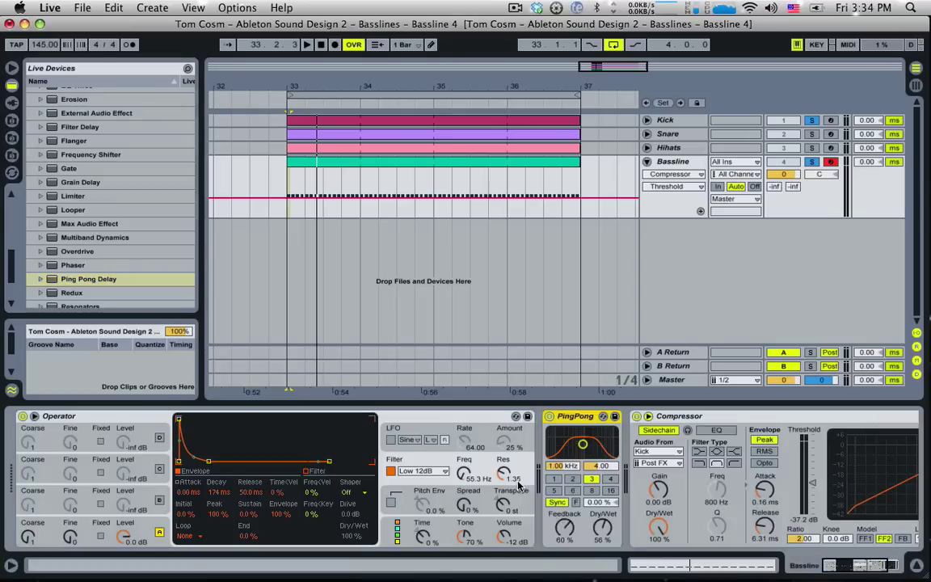
# - Replace the Ping Pong Delay on the Bassline track with a Filter Delay placed between Operator and the Compressor
pyautogui.press('Delete')
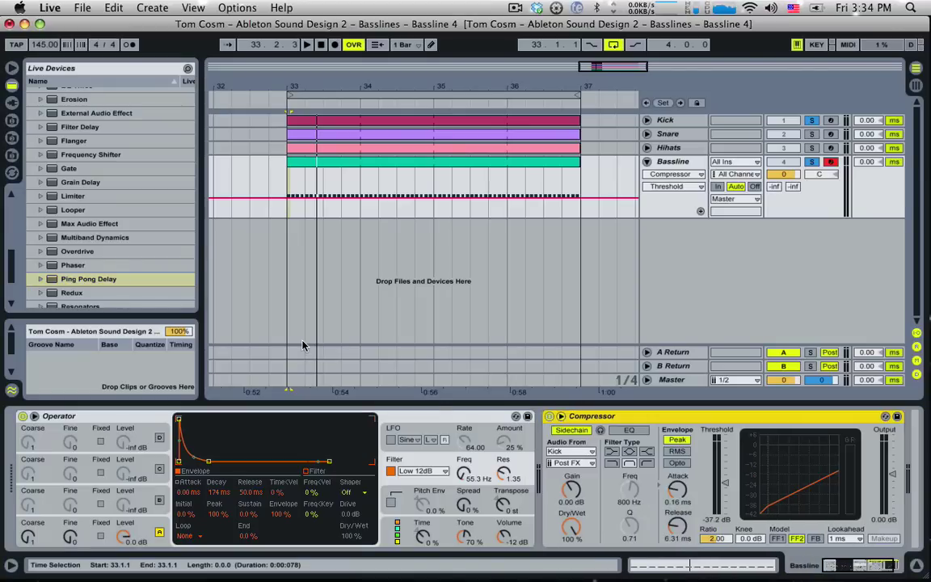
pyautogui.scroll(-4, 138, 273)
pyautogui.scroll(3, 138, 275)
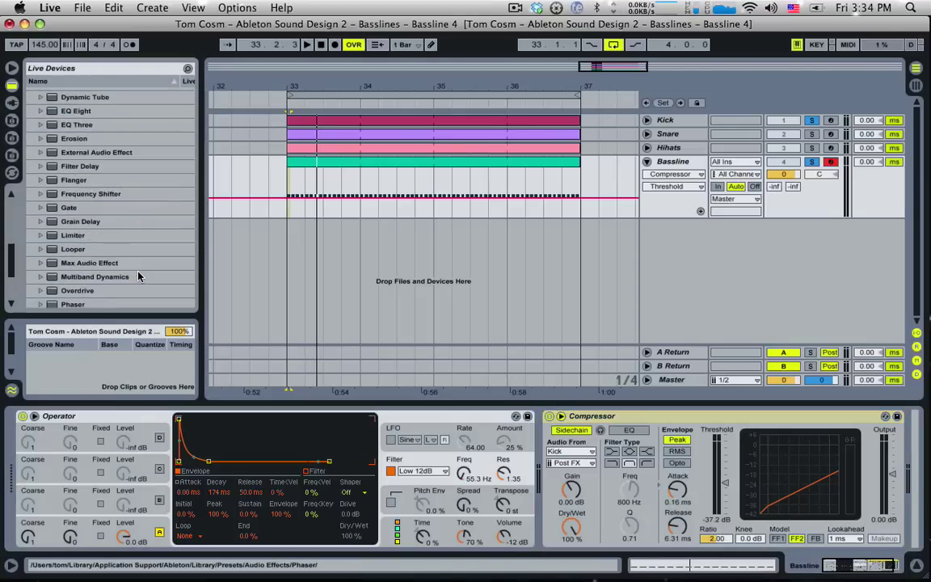
pyautogui.scroll(1, 138, 276)
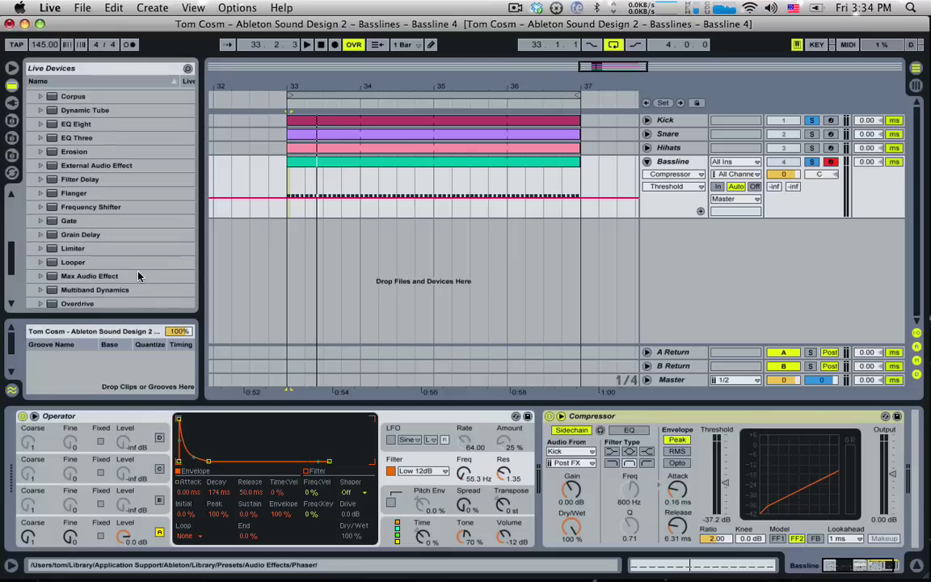
pyautogui.click(82, 180)
pyautogui.moveTo(375, 401); pyautogui.dragTo(463, 460)
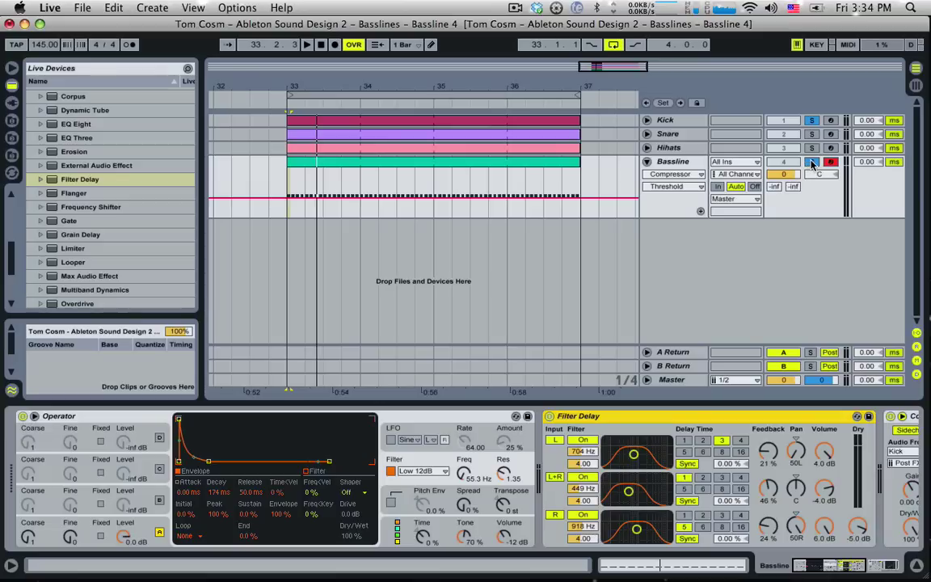
# - Solo only the Bassline track and switch off the Filter Delay's L+R input, keeping L and R on, while auditioning
pyautogui.click(631, 298)
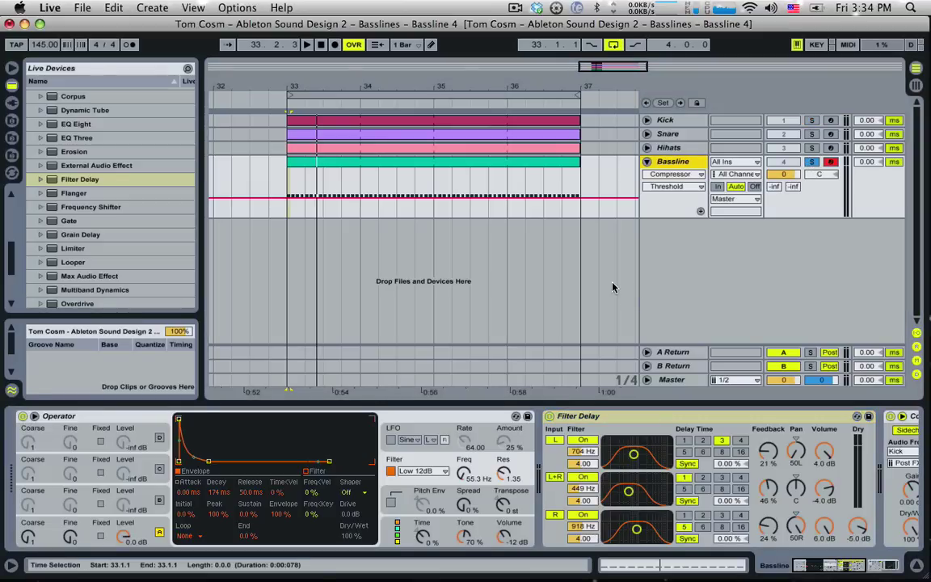
pyautogui.press('space')
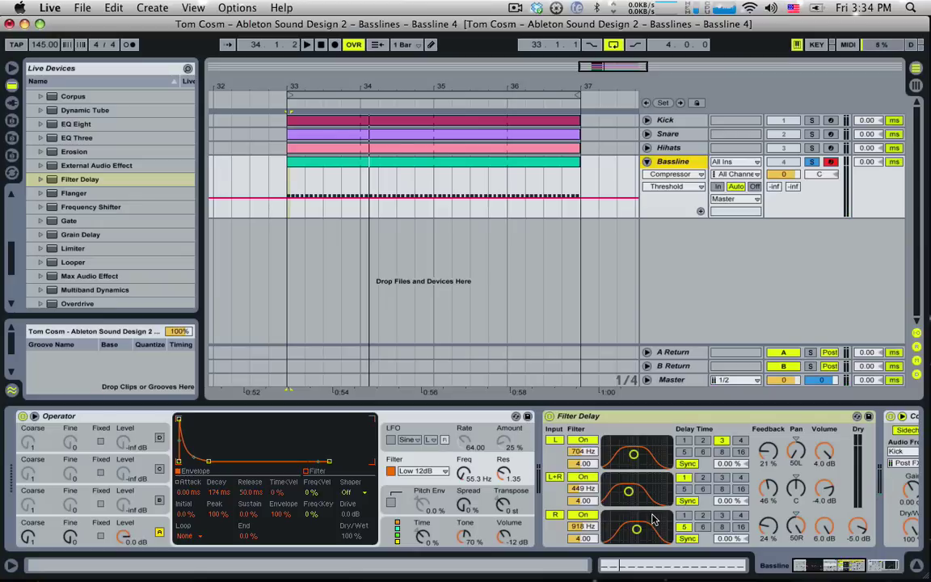
pyautogui.click(554, 477)
pyautogui.click(554, 516)
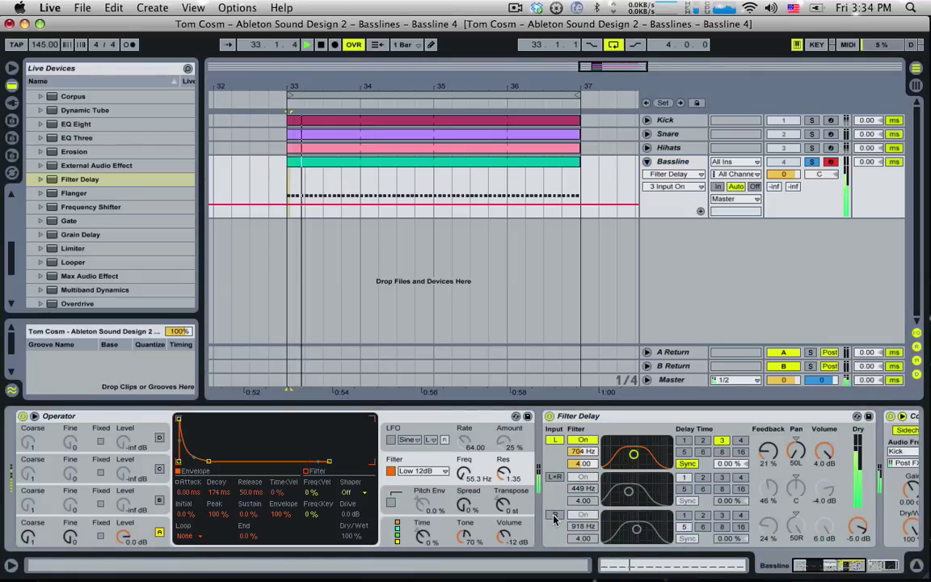
pyautogui.click(554, 516)
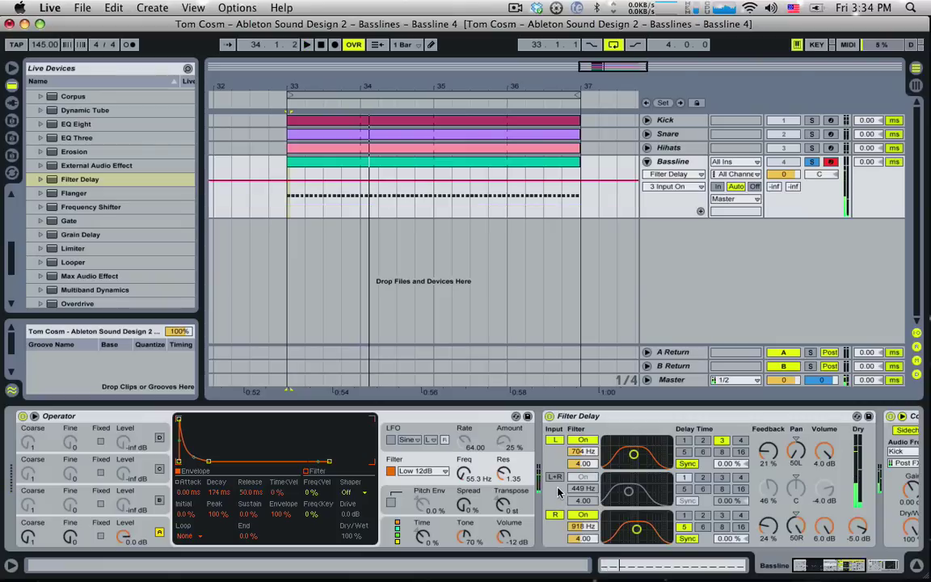
pyautogui.click(554, 477)
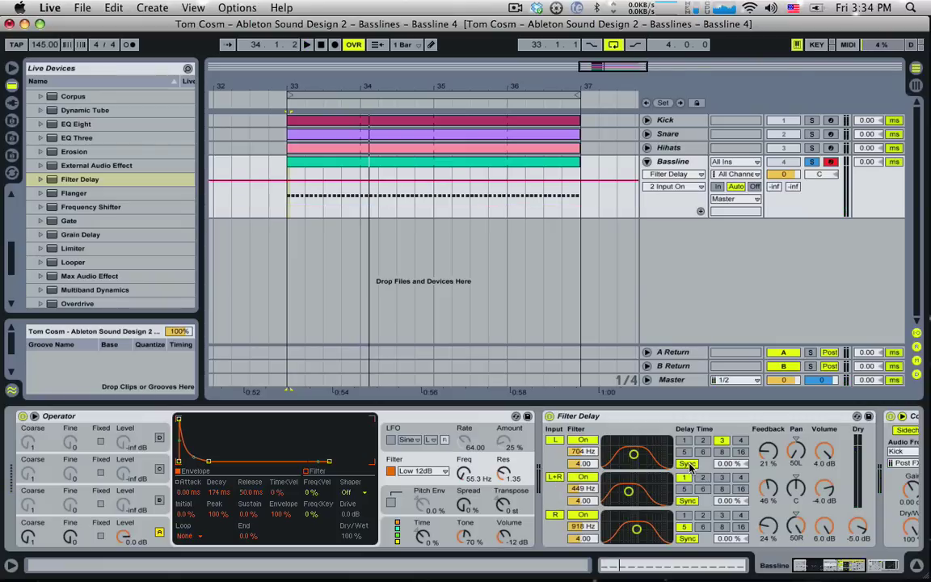
pyautogui.click(554, 477)
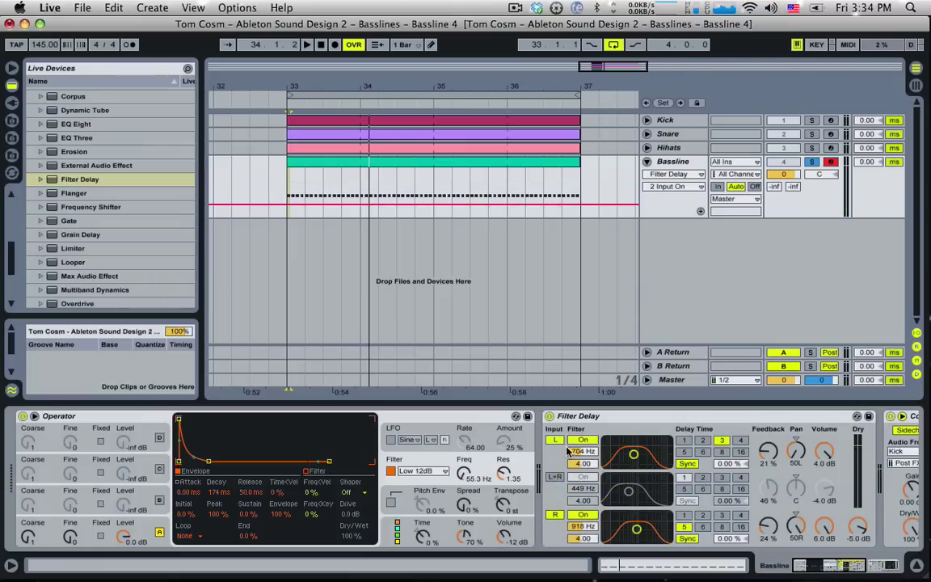
# - Switch the Filter Delay's L and R lines from Sync to Time mode and set the L delay time to 1.00 ms
pyautogui.click(687, 464)
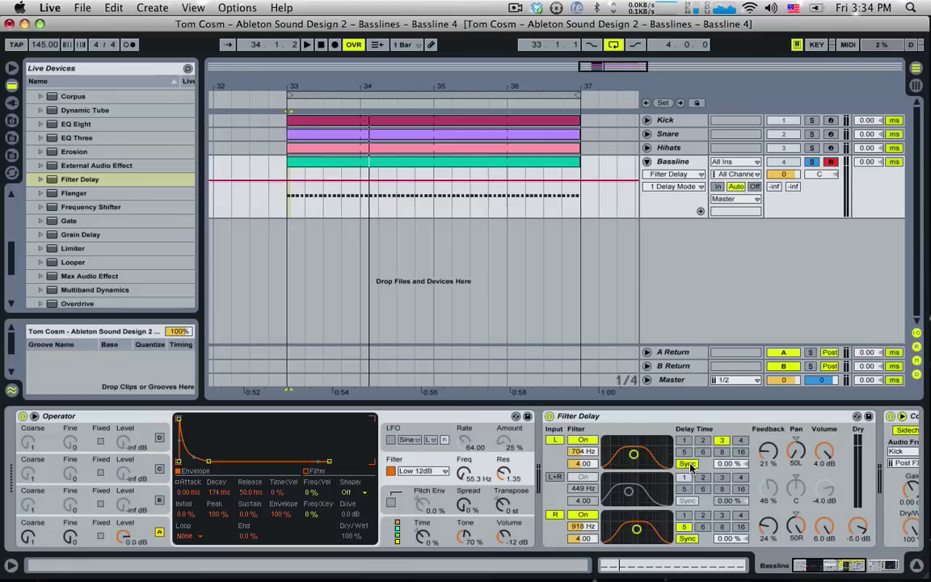
pyautogui.click(686, 538)
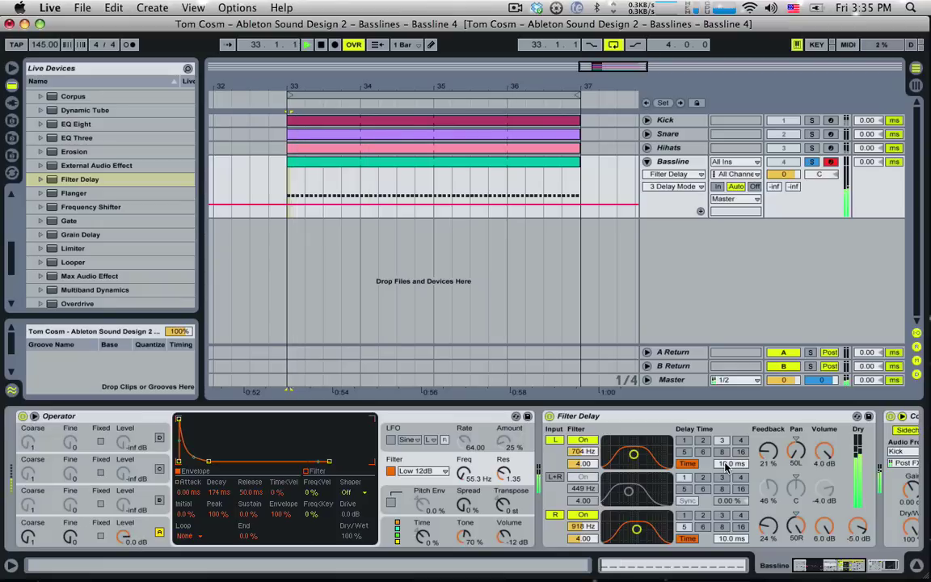
pyautogui.press('space')
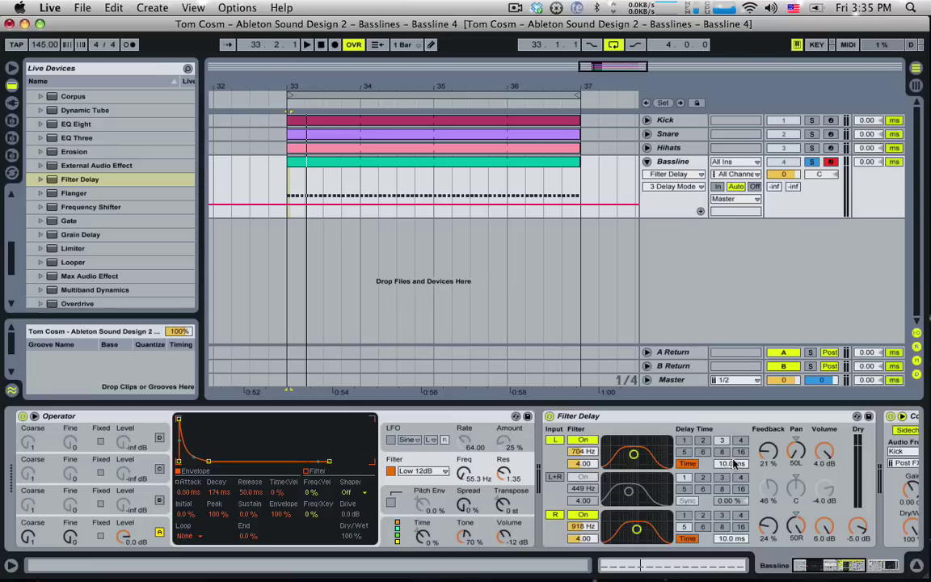
pyautogui.press('space')
pyautogui.moveTo(737, 463); pyautogui.dragTo(737, 534)
pyautogui.press('space')
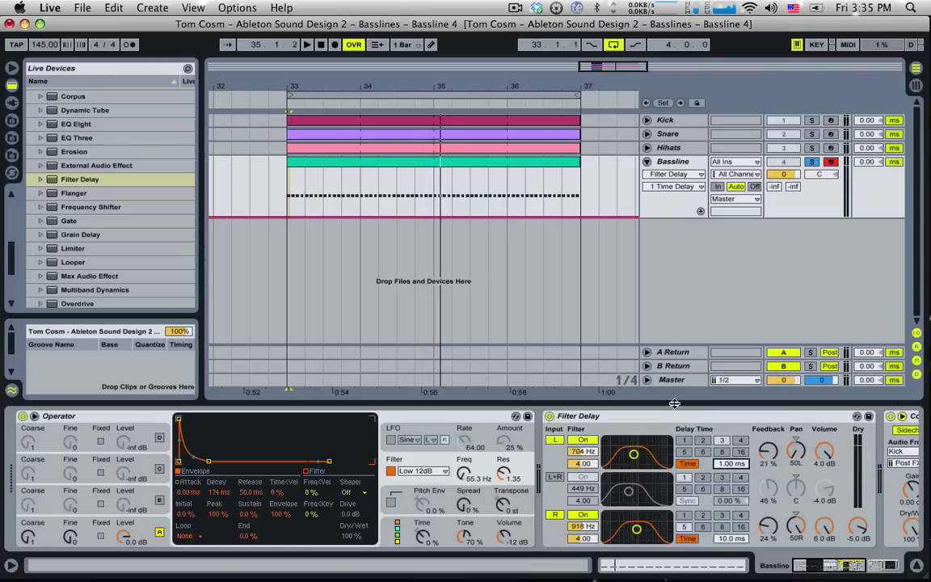
# - Set the Filter Delay's R delay time to 4.12 ms while the bassline plays
pyautogui.click(729, 539)
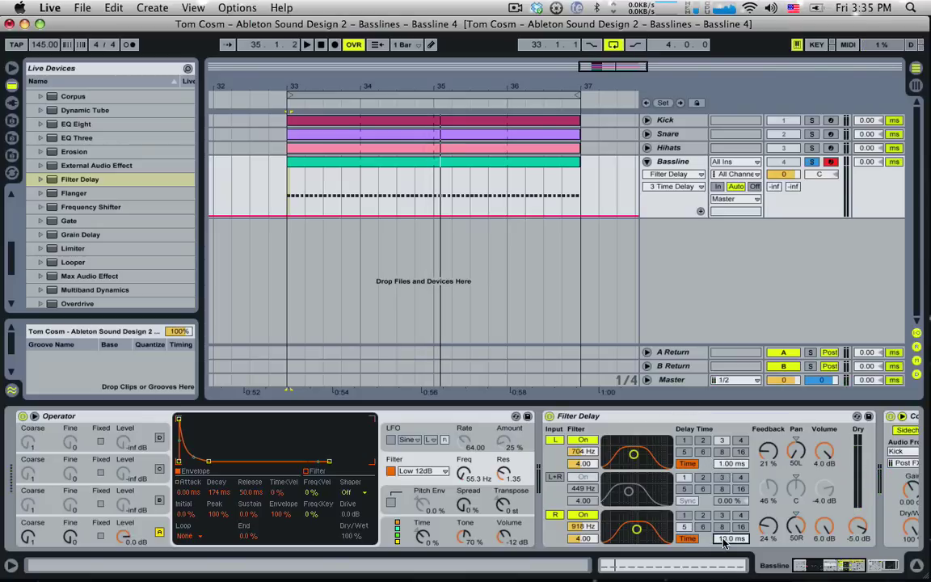
pyautogui.moveTo(729, 538)
pyautogui.mouseDown()
pyautogui.moveTo(729, 554)
pyautogui.moveTo(729, 538)
pyautogui.mouseUp()
pyautogui.press('space')
pyautogui.moveTo(729, 540); pyautogui.dragTo(730, 562)
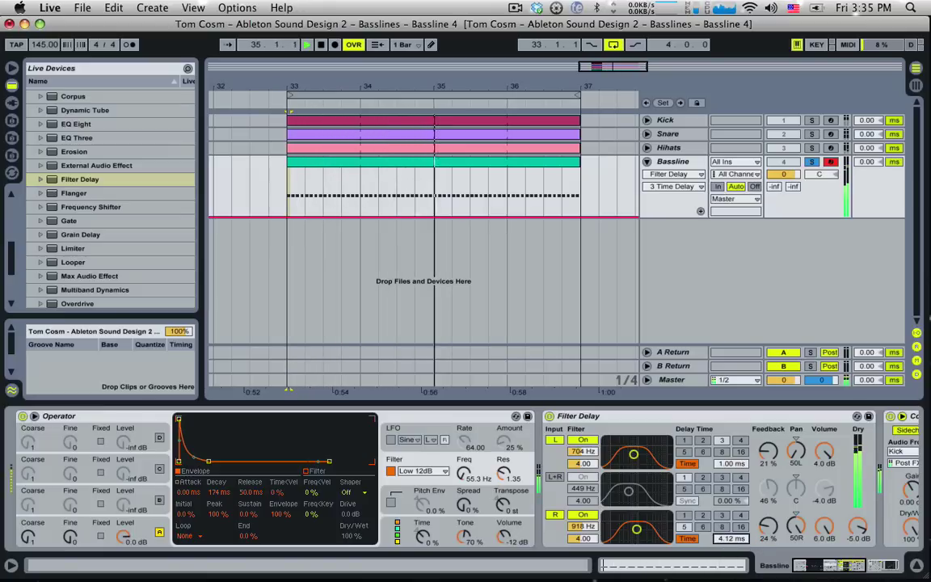
pyautogui.press('space')
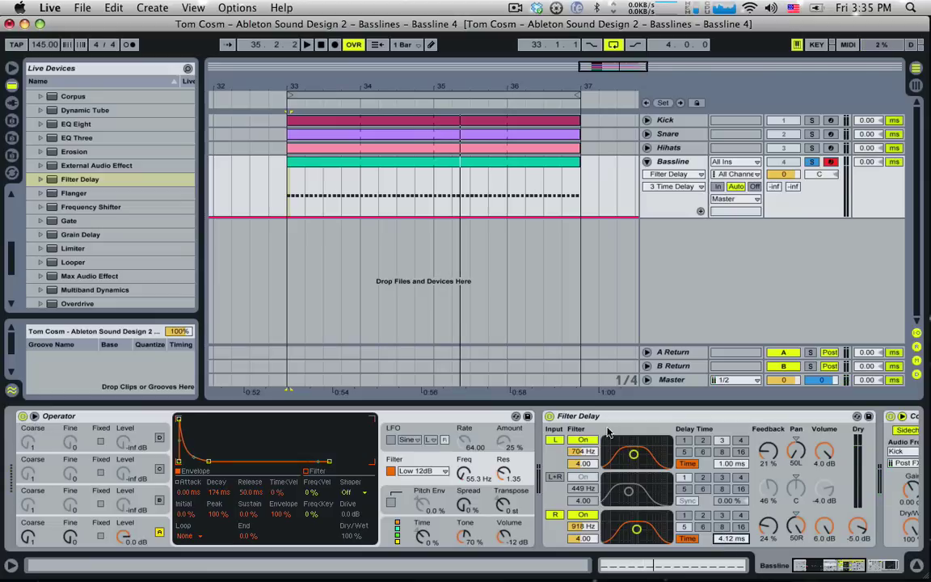
# - Tune the Filter Delay's bandpass filters during playback: L to 1.29 kHz with 4.50 width, R to 1.05 kHz with 4.25 width
pyautogui.moveTo(634, 455); pyautogui.dragTo(634, 452)
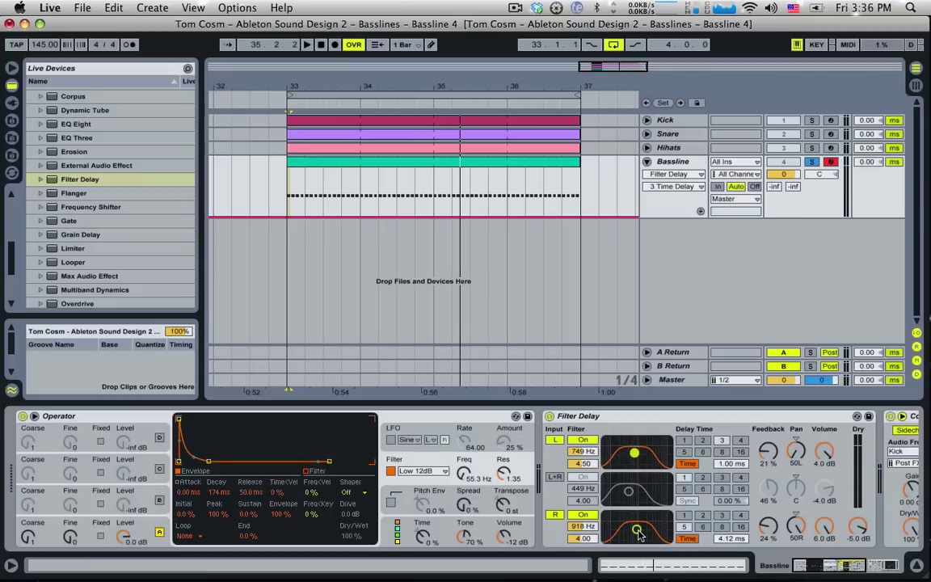
pyautogui.moveTo(638, 534); pyautogui.dragTo(640, 535)
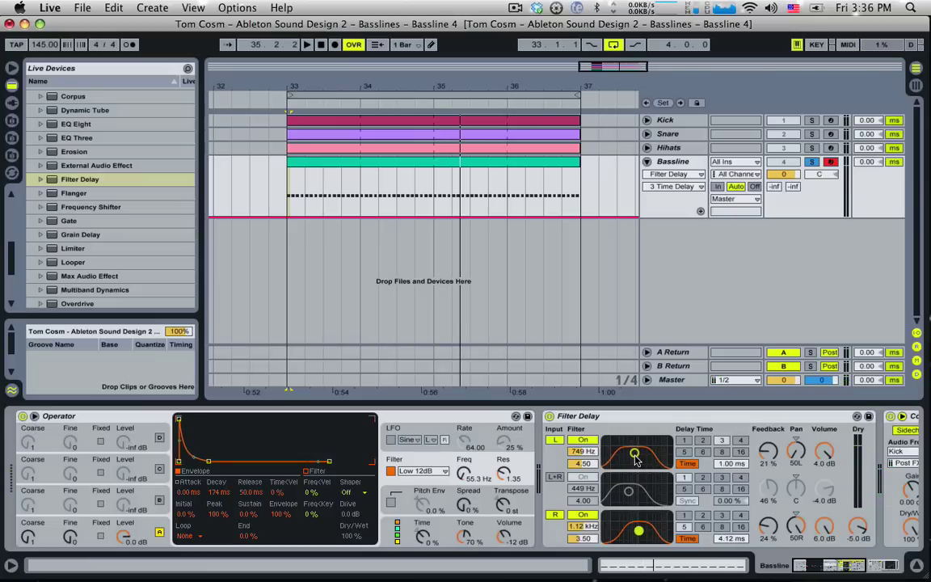
pyautogui.moveTo(635, 456); pyautogui.dragTo(649, 458)
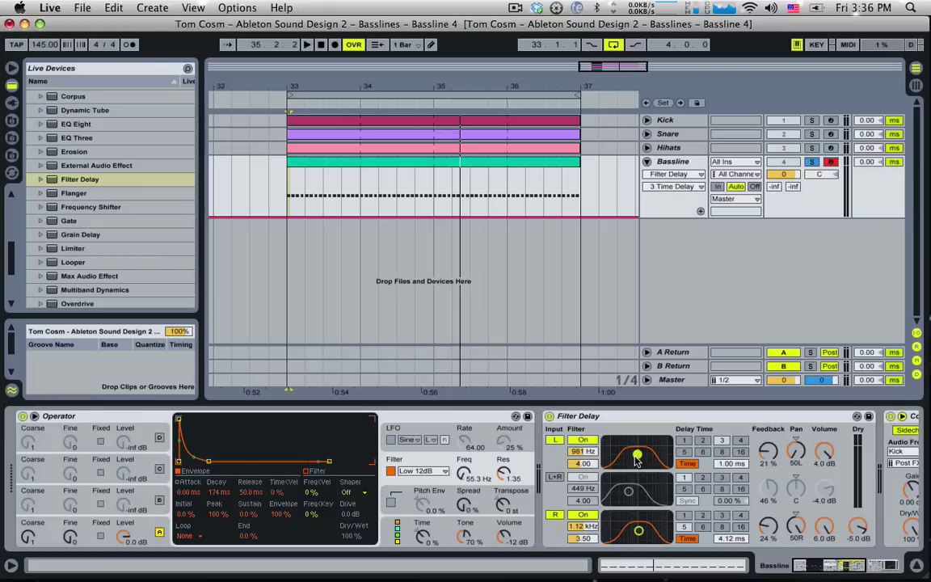
pyautogui.press('space')
pyautogui.moveTo(636, 454); pyautogui.dragTo(640, 453)
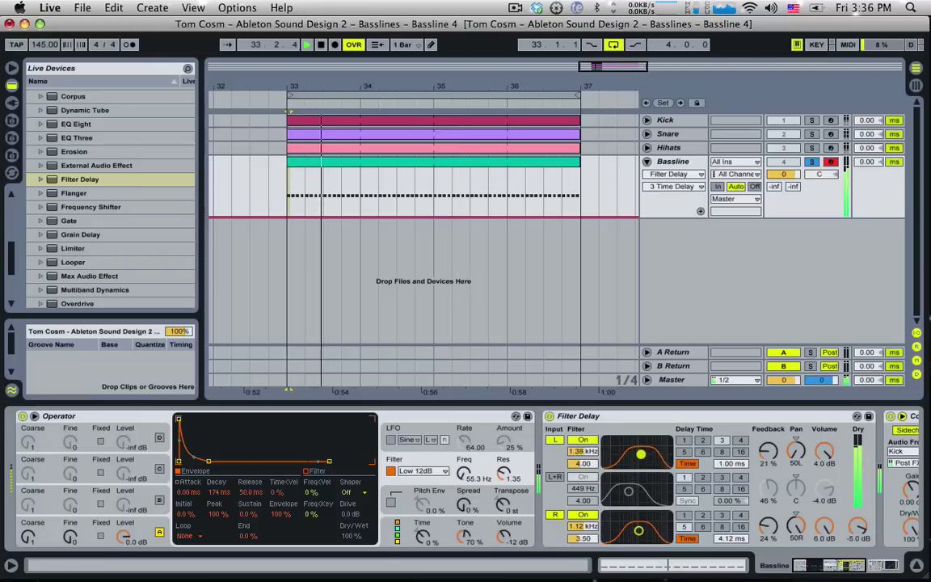
pyautogui.moveTo(640, 533); pyautogui.dragTo(637, 529)
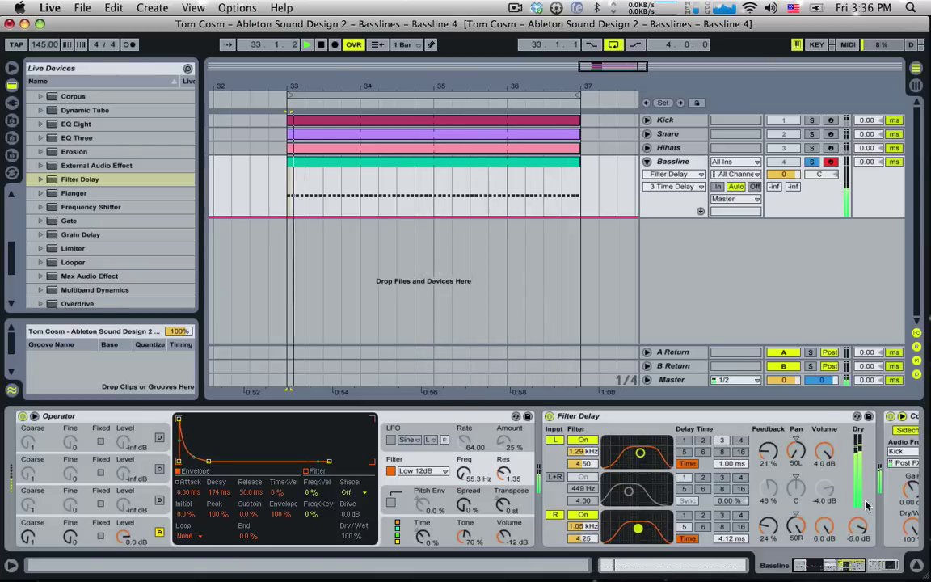
pyautogui.press('space')
# - Group Operator and the Filter Delay into an Instrument Rack, leaving the Compressor outside it
pyautogui.moveTo(829, 565); pyautogui.dragTo(828, 566)
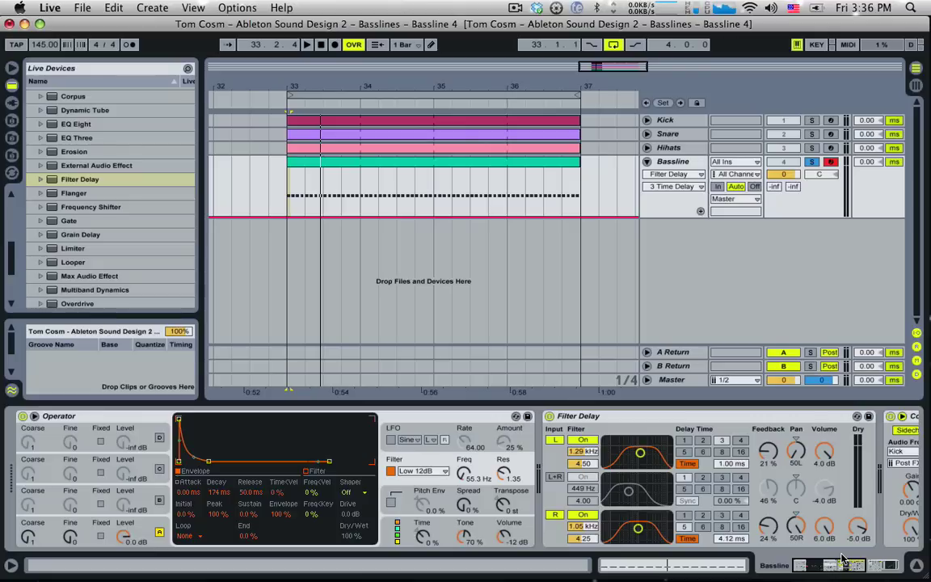
pyautogui.click(661, 415)
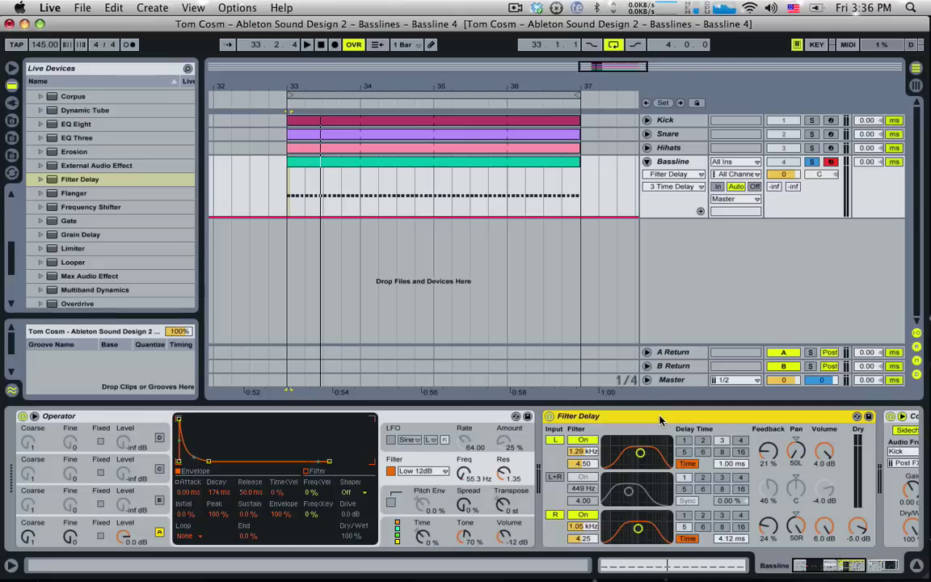
pyautogui.click(445, 416)
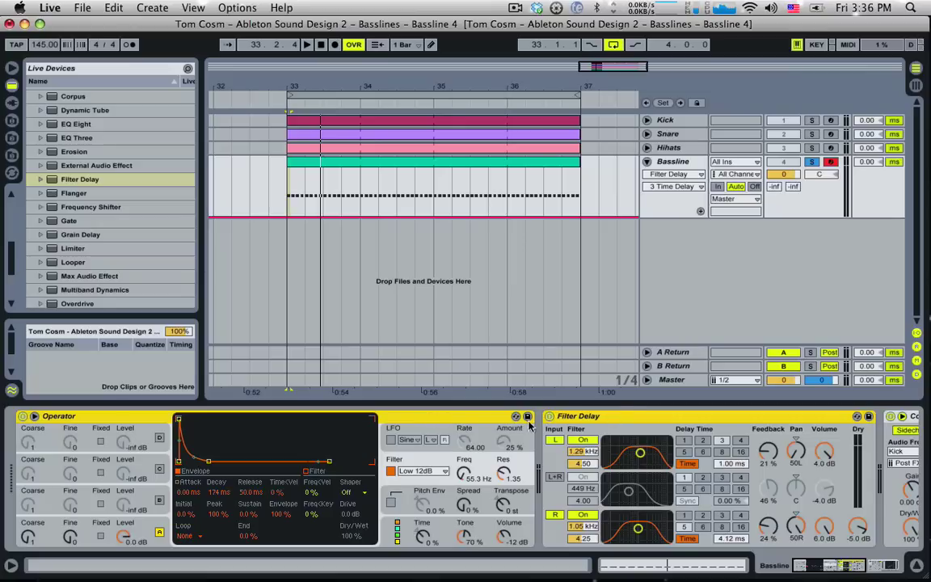
pyautogui.click(600, 417)
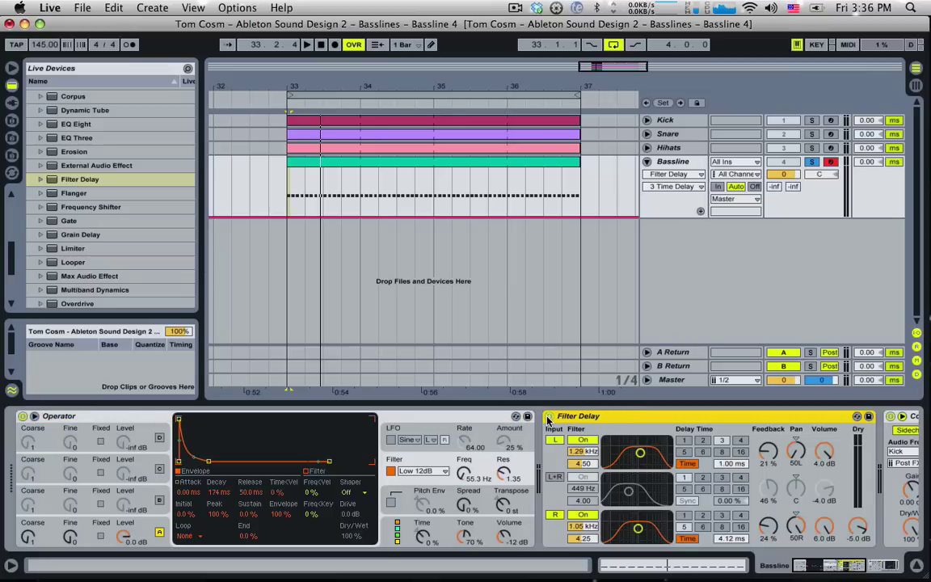
pyautogui.click(481, 417)
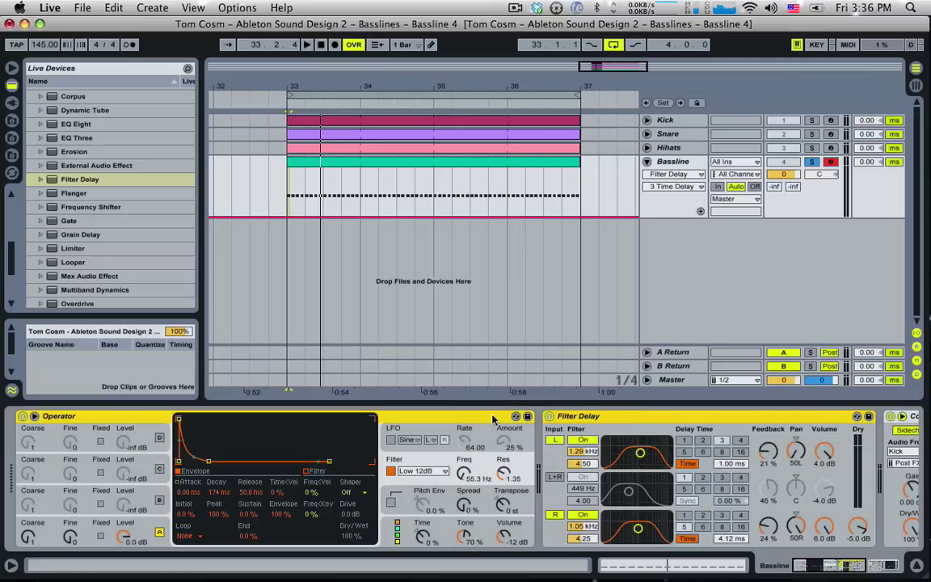
pyautogui.rightClick(442, 418)
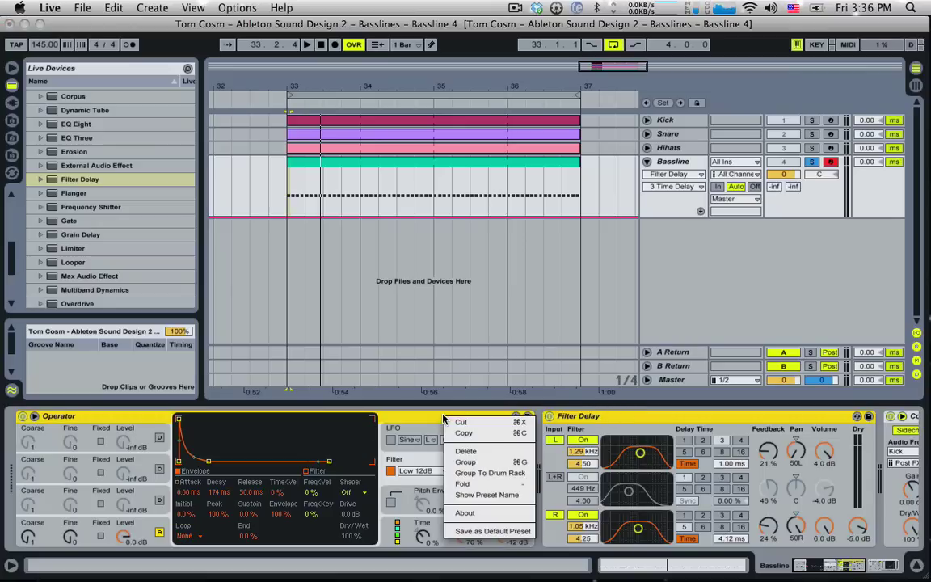
pyautogui.click(490, 463)
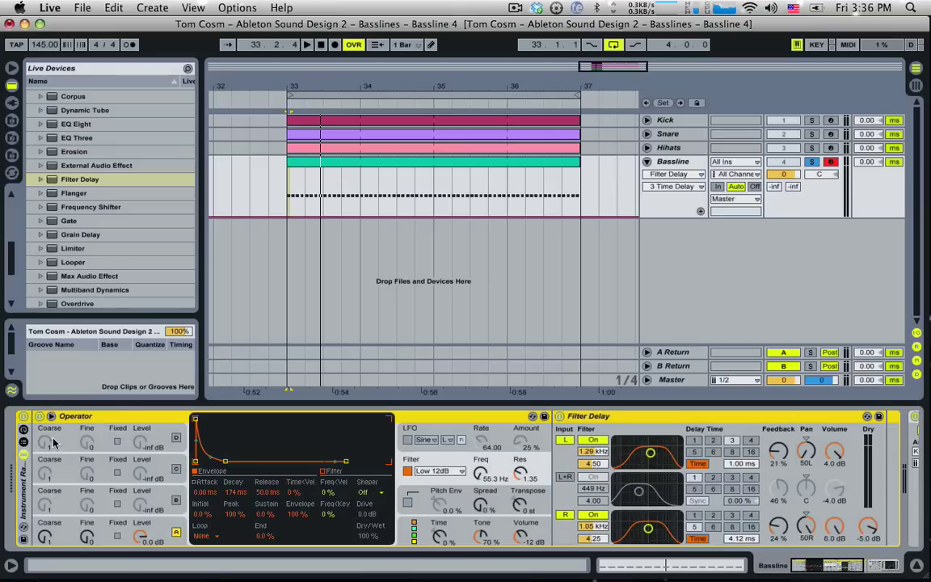
# - Show the Instrument Rack's chain list and rename the Operator chain as H
pyautogui.click(24, 441)
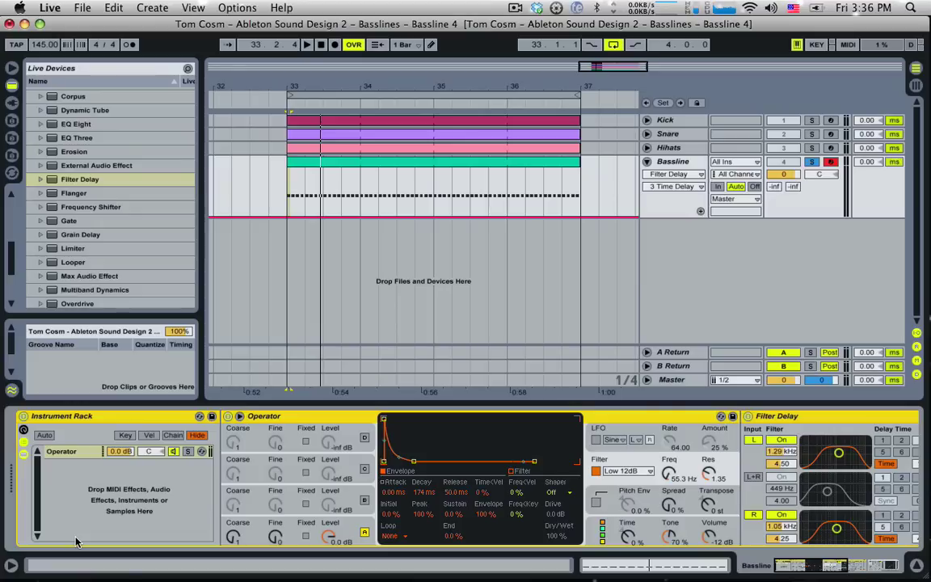
pyautogui.click(65, 453)
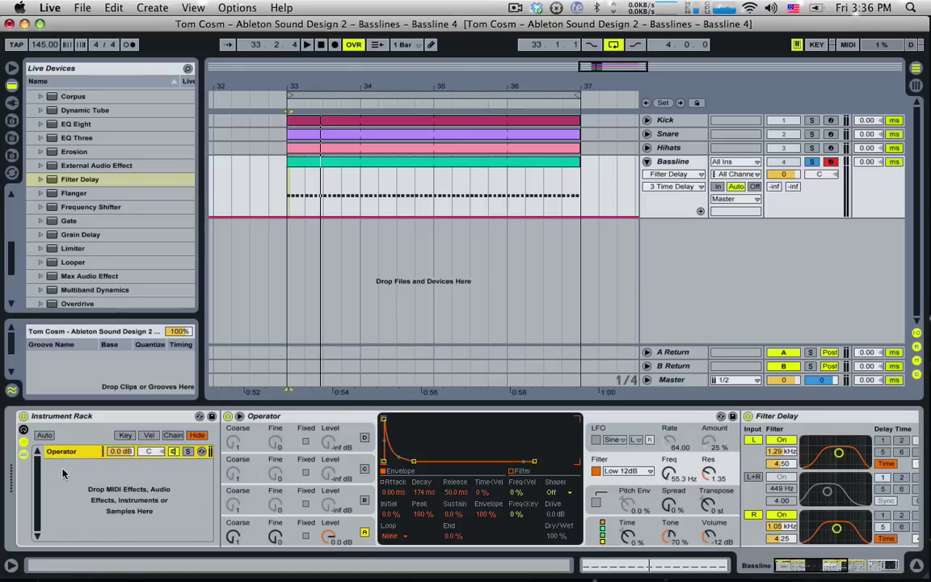
pyautogui.press('super+r')
pyautogui.write('H')
# - Insert an EQ Eight after the Filter Delay inside the rack, before the Compressor, and select its band 1
pyautogui.moveTo(781, 568); pyautogui.dragTo(800, 564)
pyautogui.scroll(1, 114, 178)
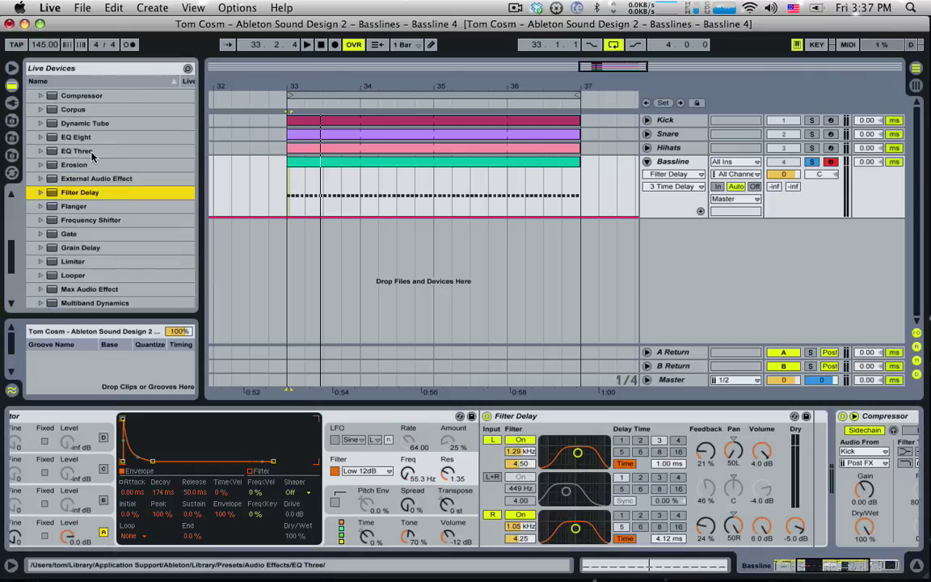
pyautogui.click(77, 136)
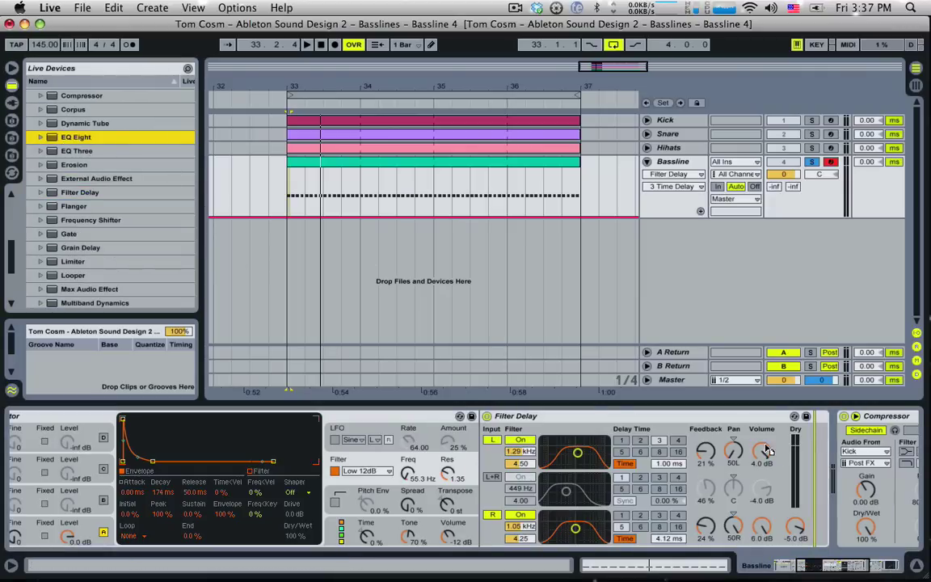
pyautogui.press('Return')
pyautogui.moveTo(838, 562); pyautogui.dragTo(862, 560)
pyautogui.click(702, 410)
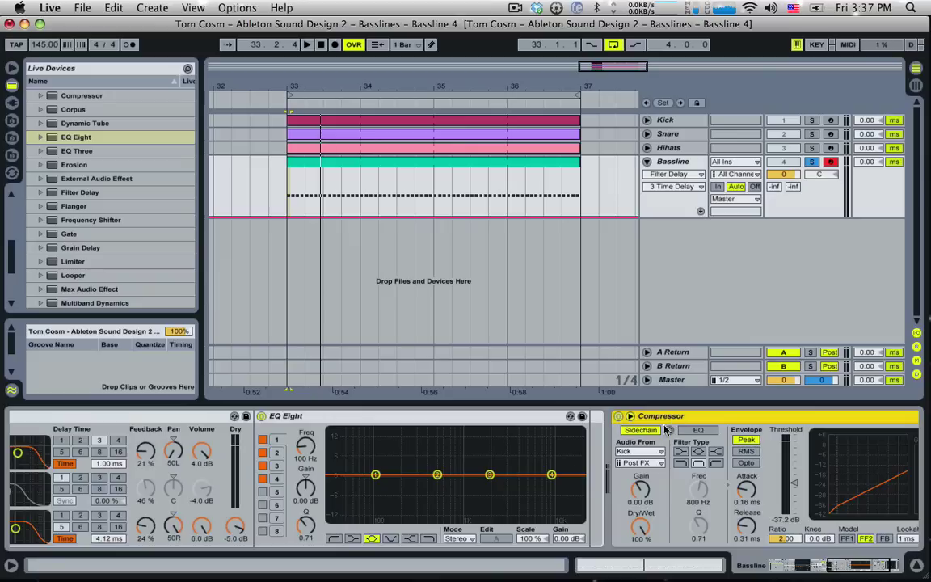
pyautogui.click(341, 421)
pyautogui.click(375, 475)
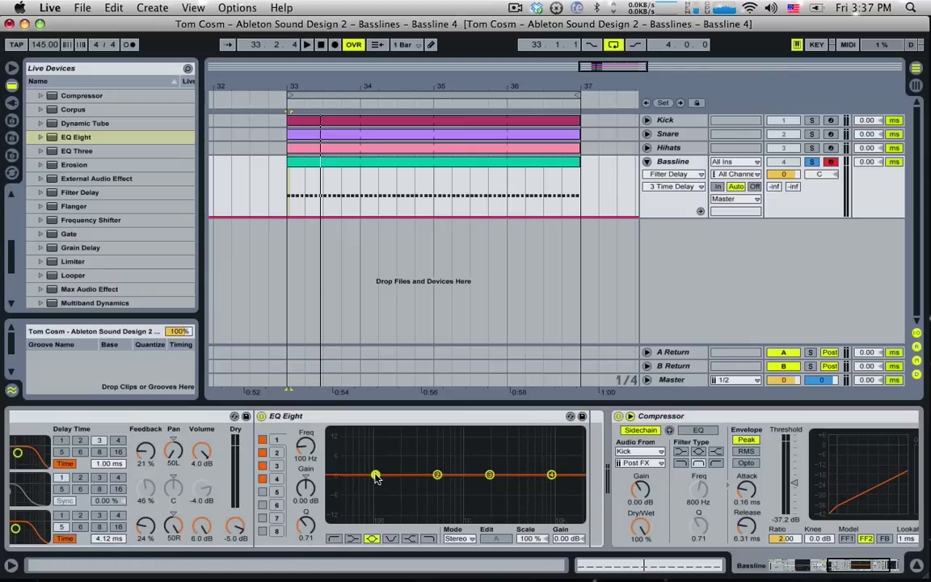
# - Make EQ Eight's band 1 a low cut at 106 Hz with Q 0.84, tuning it during playback
pyautogui.click(334, 539)
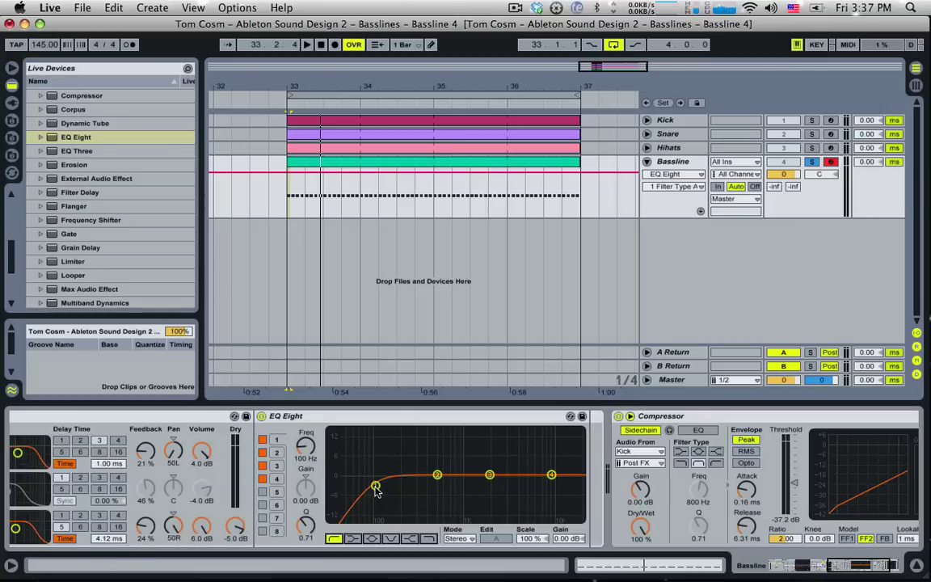
pyautogui.press('space')
pyautogui.moveTo(375, 487); pyautogui.dragTo(373, 511)
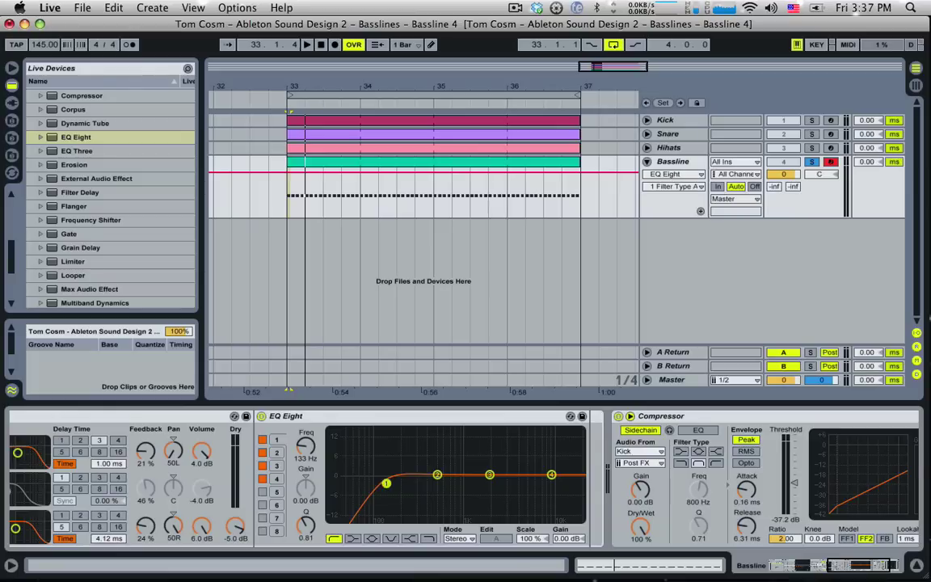
pyautogui.moveTo(386, 484)
pyautogui.mouseDown()
pyautogui.moveTo(492, 482)
pyautogui.moveTo(377, 482)
pyautogui.mouseUp()
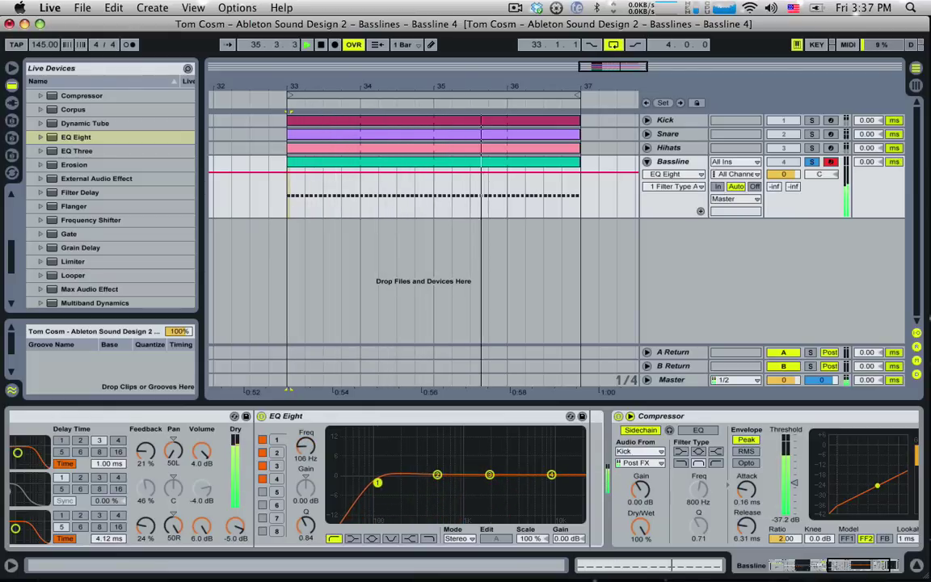
pyautogui.press('space')
# - Add a second Operator as a new chain in the Instrument Rack and rename the chain Sub
pyautogui.click(771, 566)
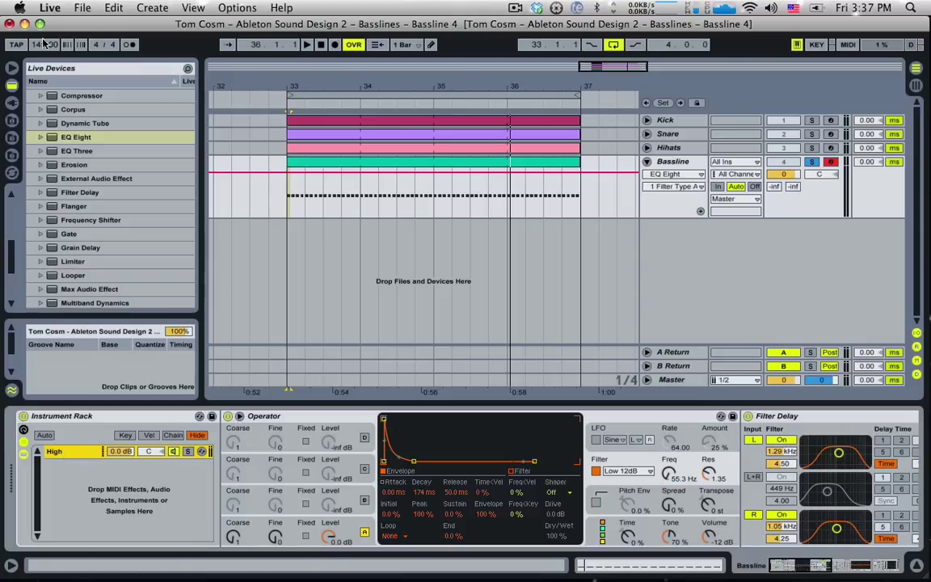
pyautogui.scroll(6, 94, 165)
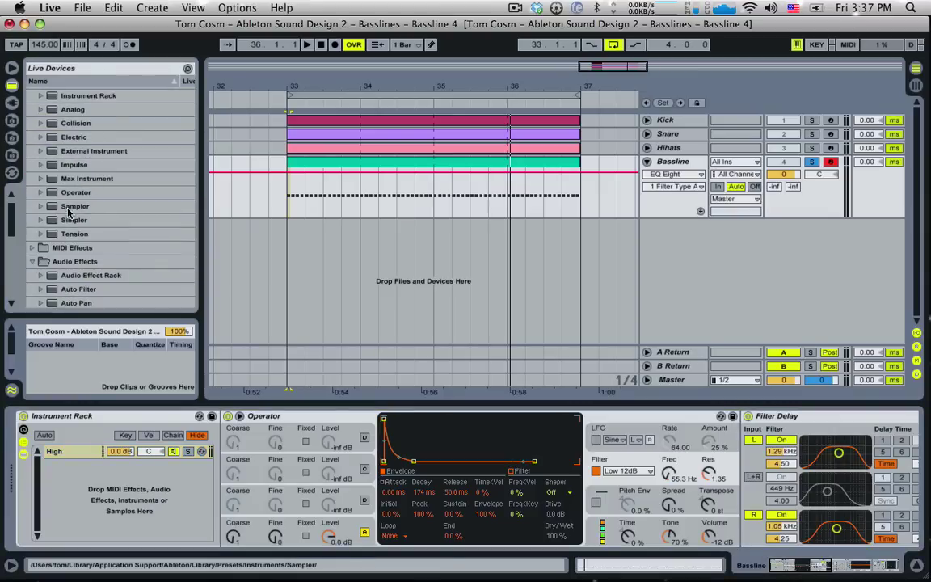
pyautogui.moveTo(65, 192); pyautogui.dragTo(50, 488)
pyautogui.moveTo(71, 490); pyautogui.dragTo(66, 477)
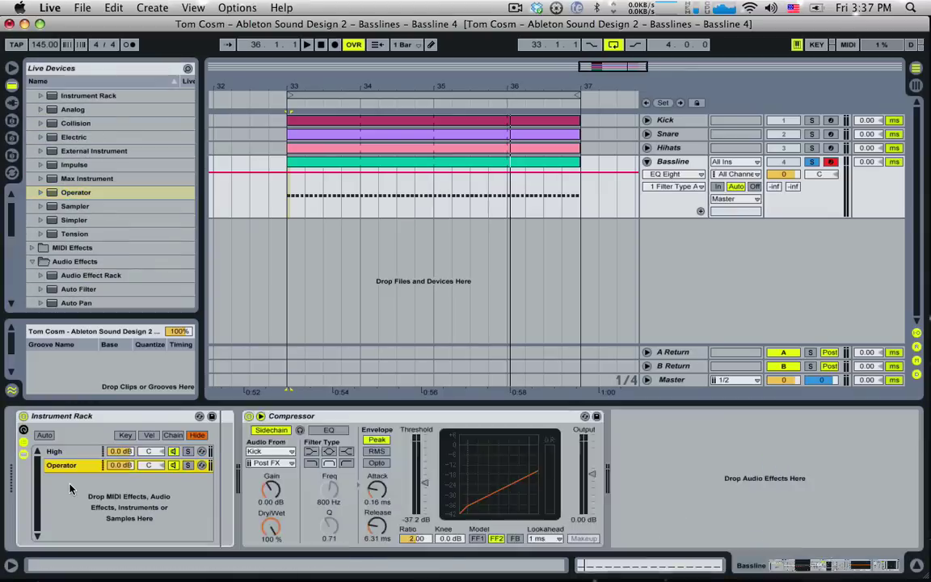
pyautogui.press('super+r')
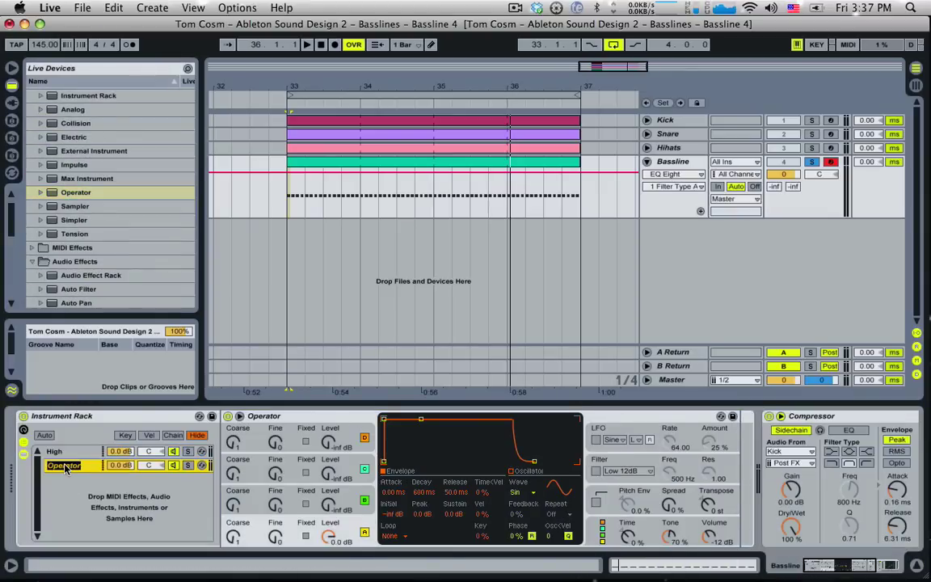
pyautogui.write('Sub')
# - Solo the Sub chain and play the loop to hear the new Operator on its own
pyautogui.click(188, 452)
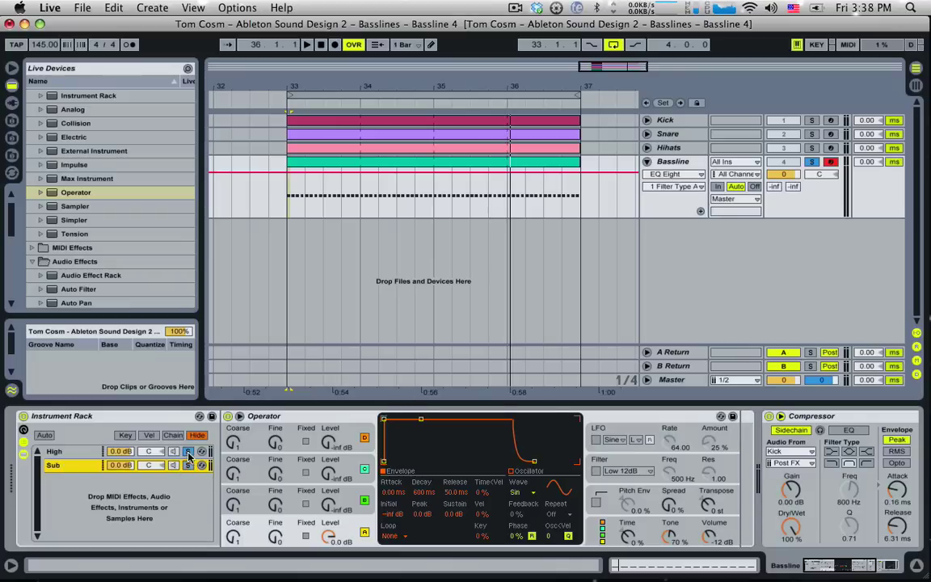
pyautogui.click(188, 466)
pyautogui.press('space')
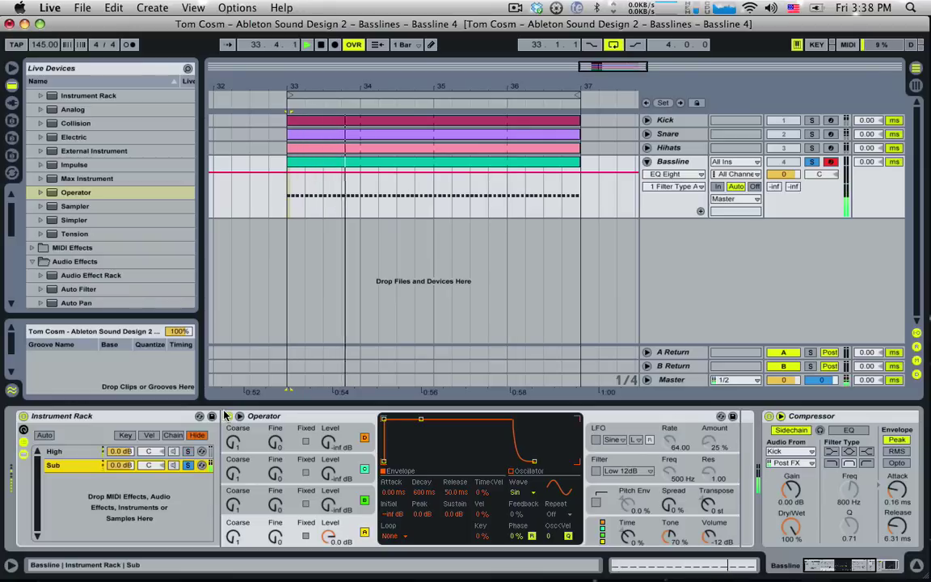
pyautogui.press('space')
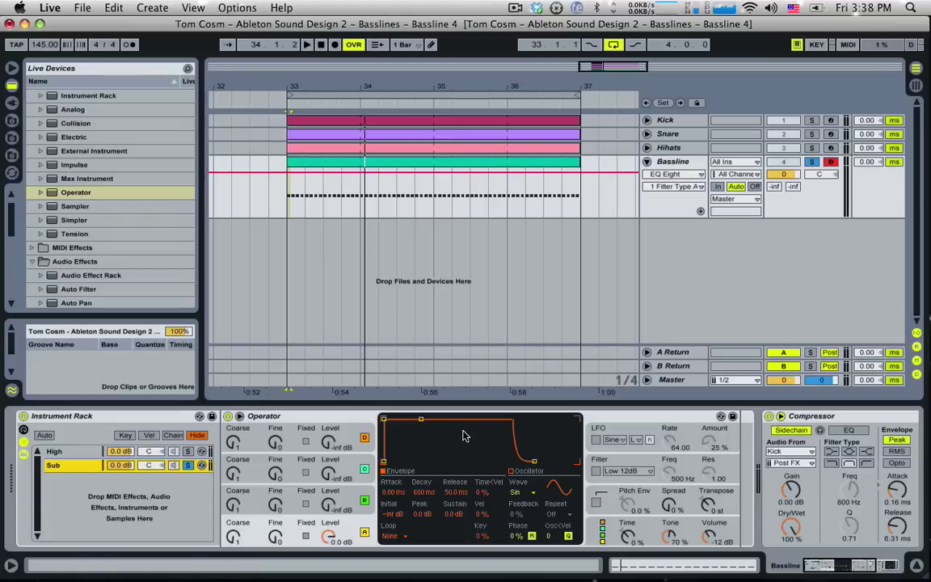
pyautogui.press('space')
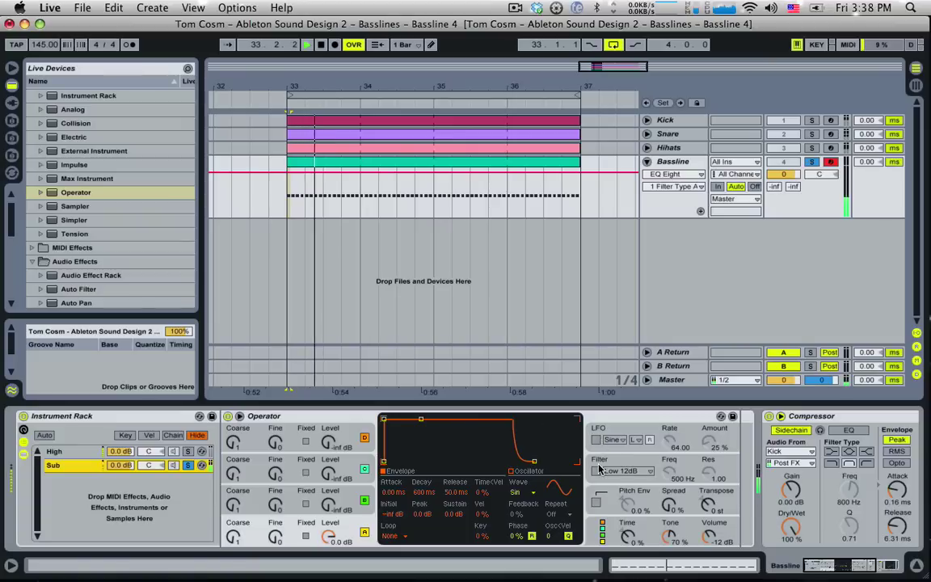
pyautogui.press('space')
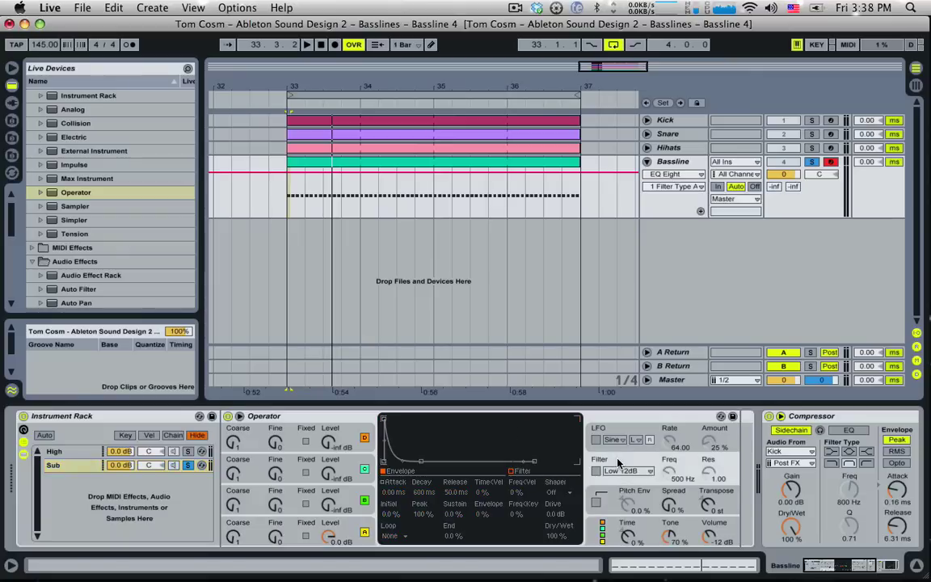
# - Enable the pitch envelope in the Sub chain's Operator and set its amount to 100 %
pyautogui.click(278, 535)
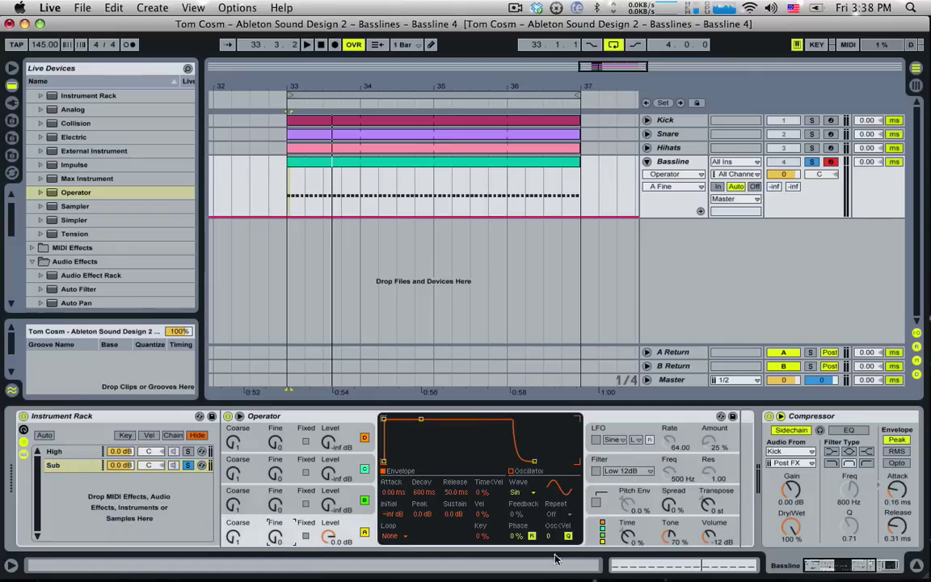
pyautogui.click(620, 495)
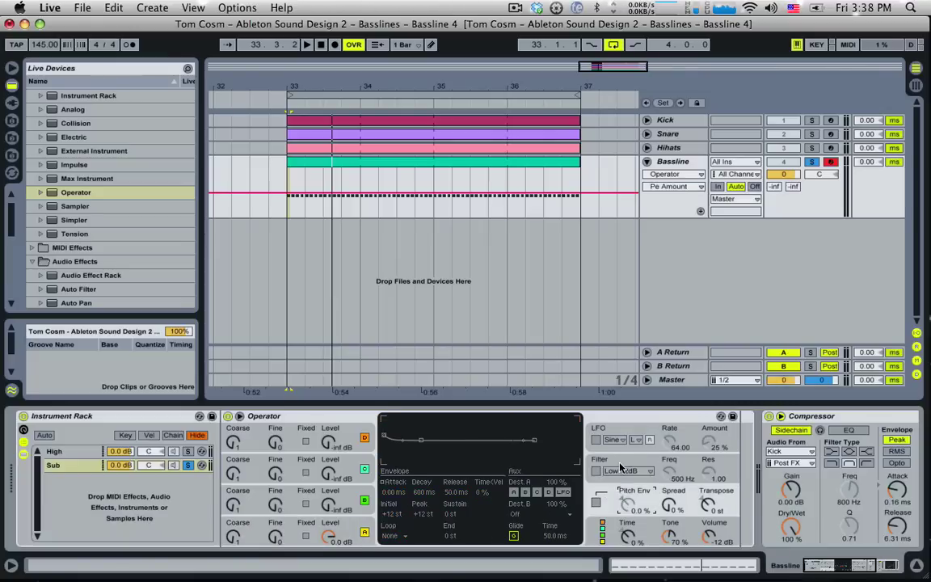
pyautogui.click(621, 468)
pyautogui.click(620, 494)
pyautogui.click(598, 503)
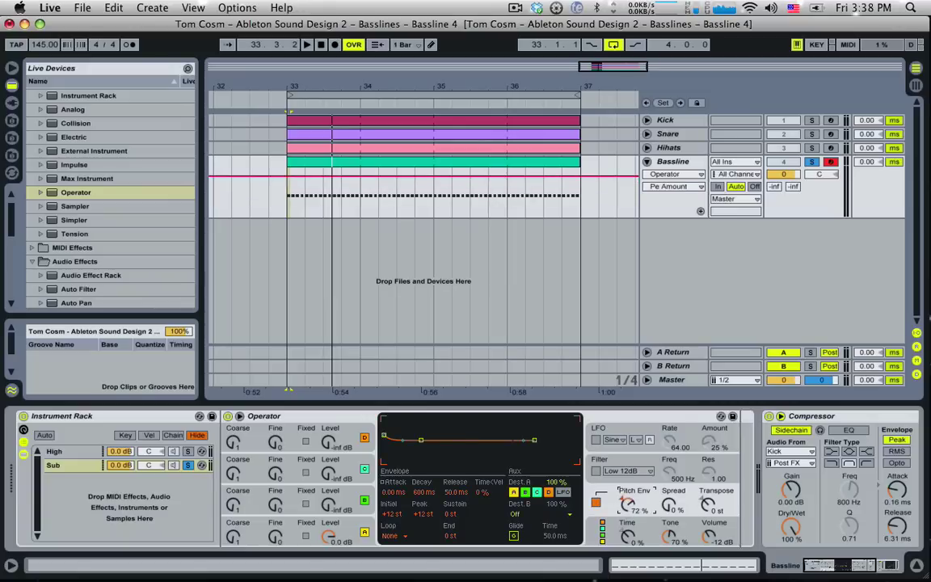
pyautogui.moveTo(620, 503); pyautogui.dragTo(620, 477)
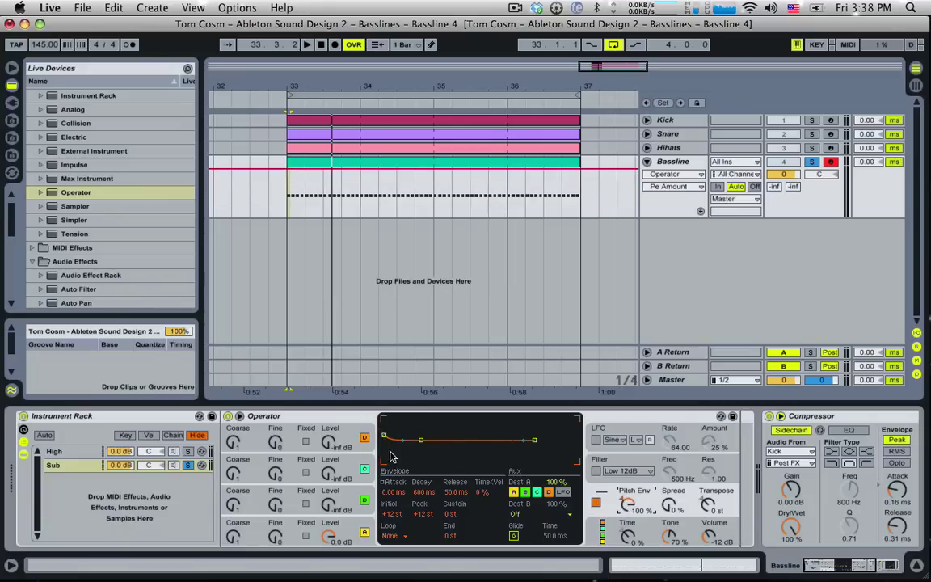
# - Set the Sub Operator's pitch envelope decay to 67.5 ms and its peak to +36 st, auditioning the sound
pyautogui.click(415, 490)
pyautogui.moveTo(422, 493); pyautogui.dragTo(428, 496)
pyautogui.press('space')
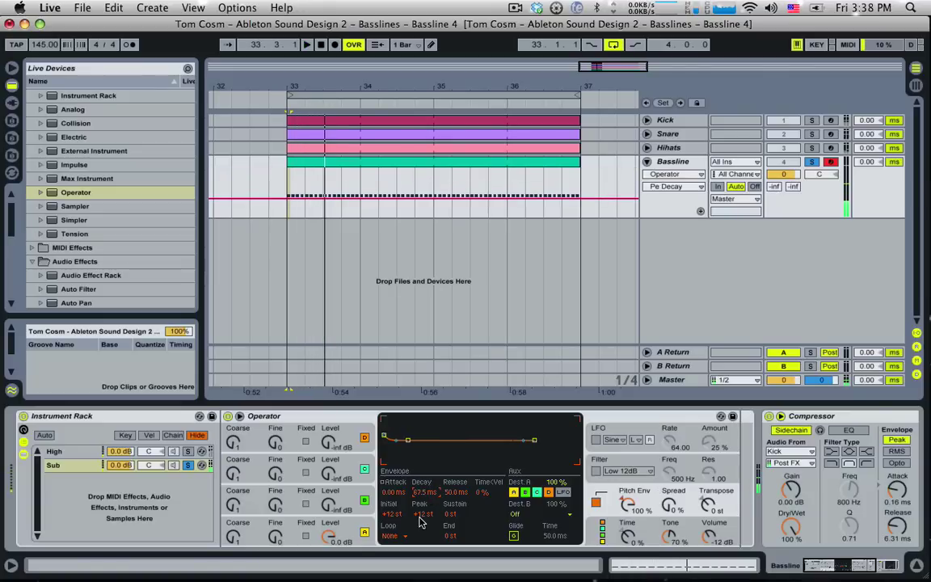
pyautogui.click(425, 503)
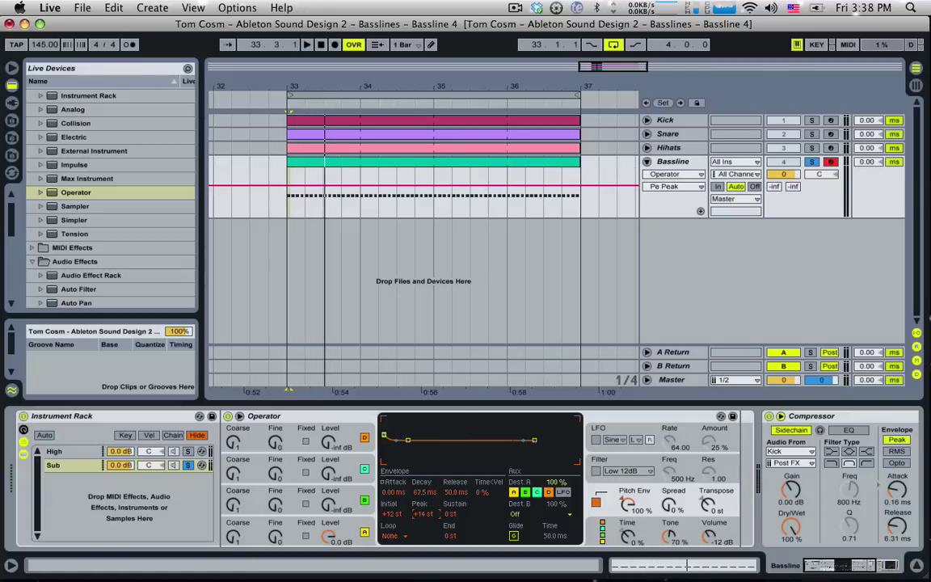
pyautogui.moveTo(425, 514); pyautogui.dragTo(425, 504)
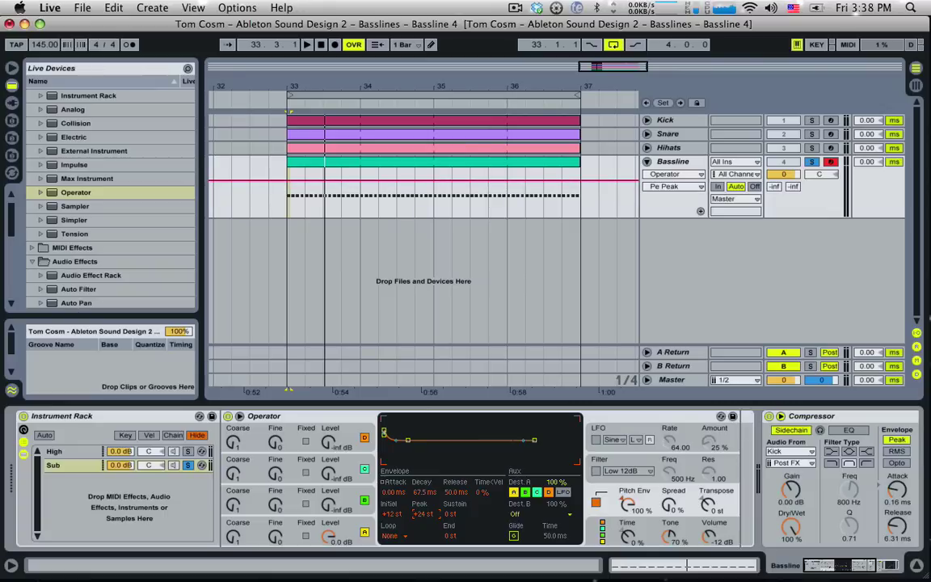
pyautogui.press('Up')
pyautogui.press('Up')
pyautogui.press('Up')
pyautogui.press('Up')
pyautogui.press('Up')
pyautogui.press('Up')
pyautogui.press('Up')
pyautogui.press('Up')
pyautogui.press('Up')
pyautogui.press('Up')
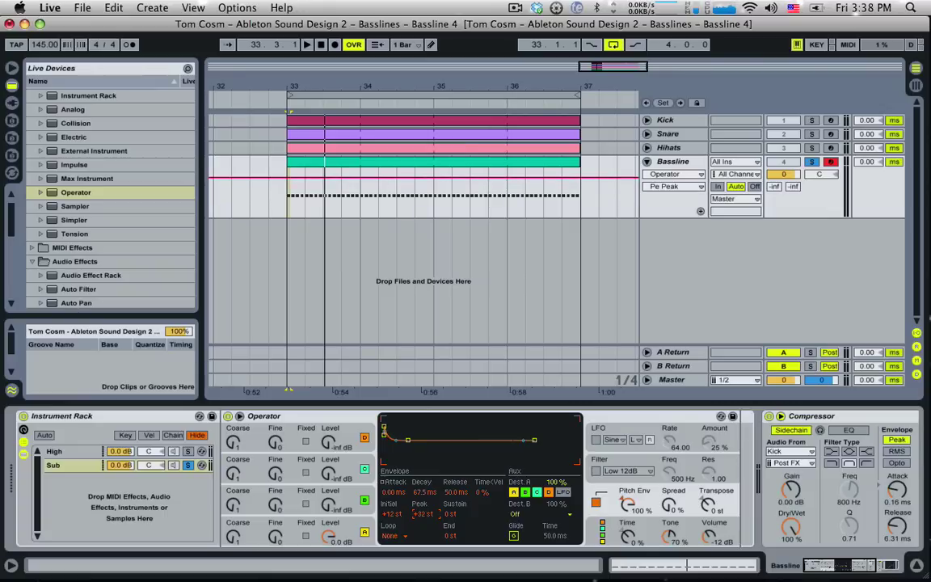
pyautogui.press('Up')
pyautogui.press('Up')
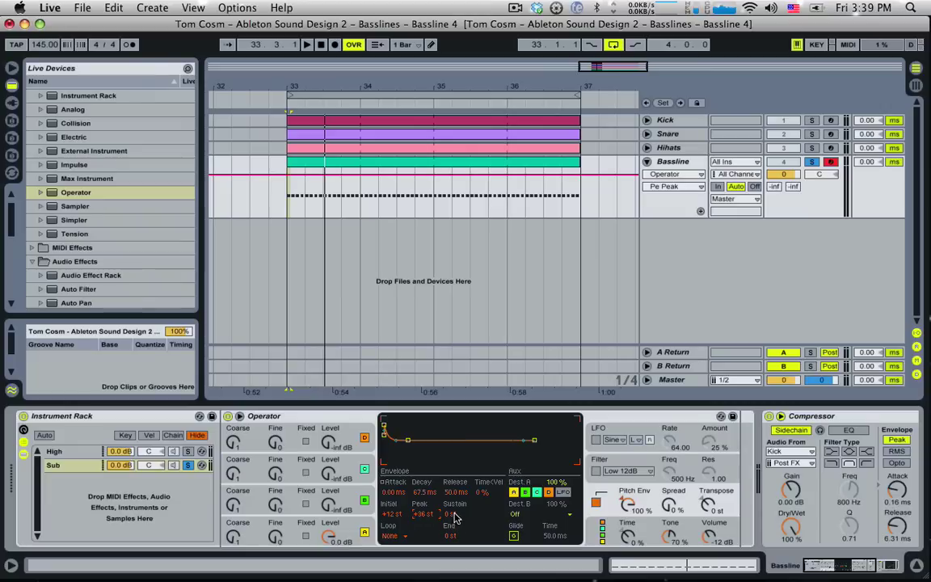
# - Check the Bassline clip's notes, audition the sub, and shorten its pitch envelope decay to 31.1 ms
pyautogui.doubleClick(329, 166)
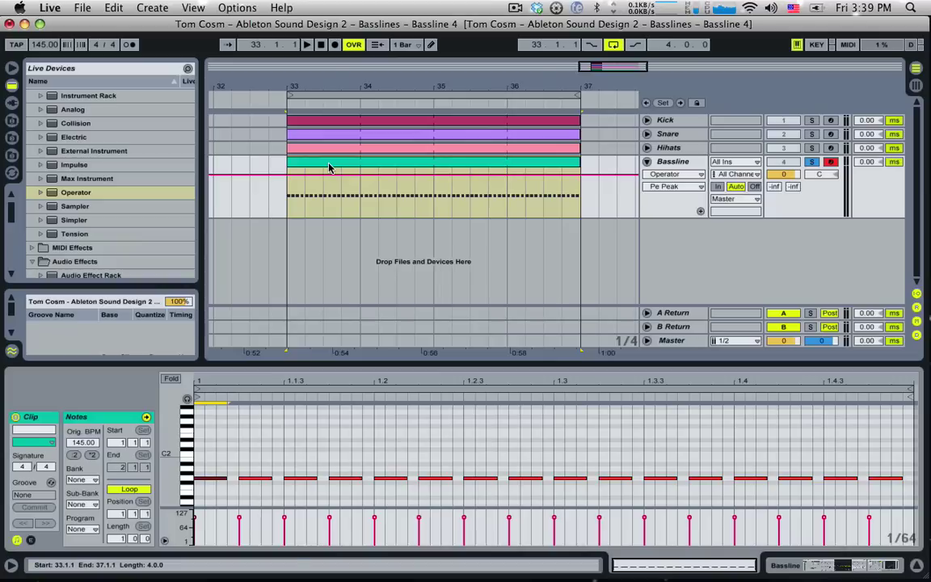
pyautogui.hotkey('shift', 'Tab')
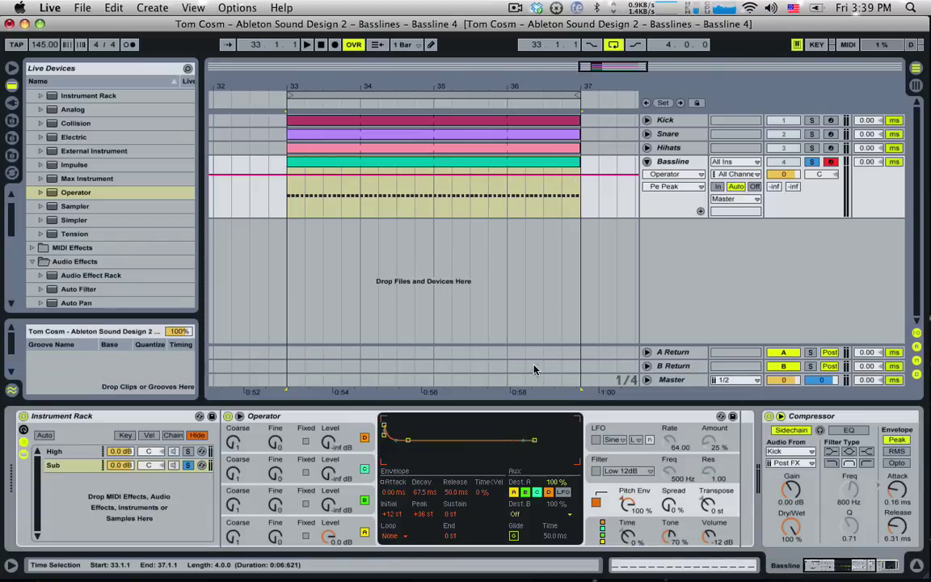
pyautogui.press('space')
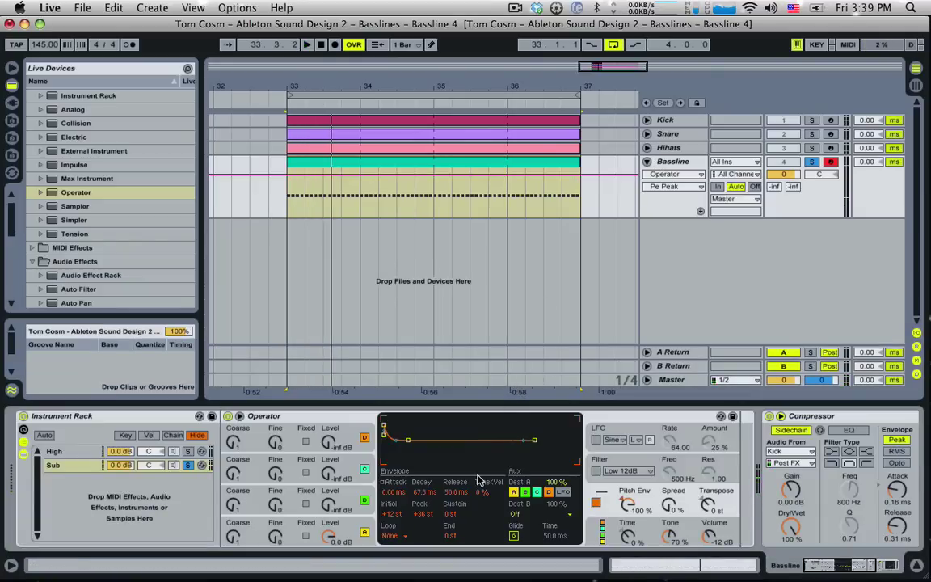
pyautogui.click(421, 495)
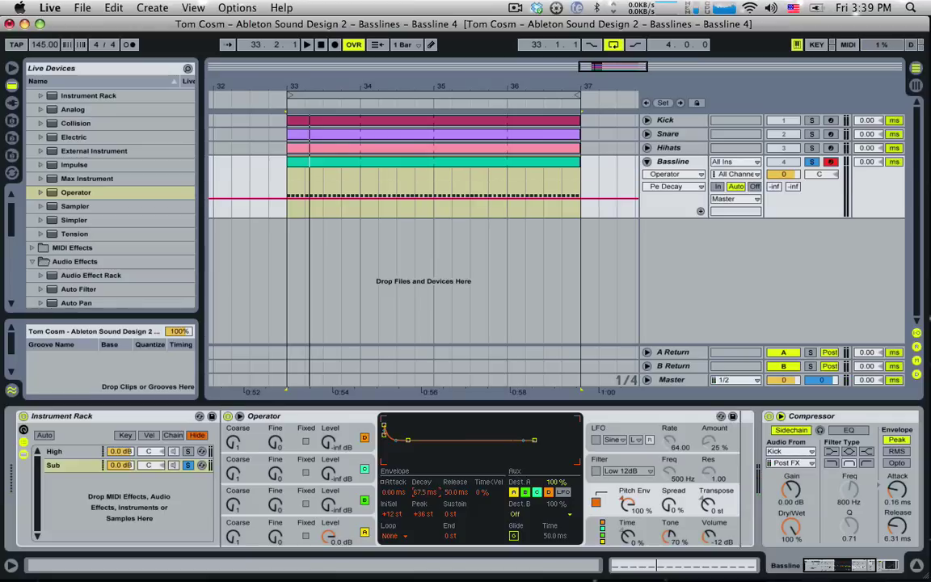
pyautogui.moveTo(421, 493); pyautogui.dragTo(421, 507)
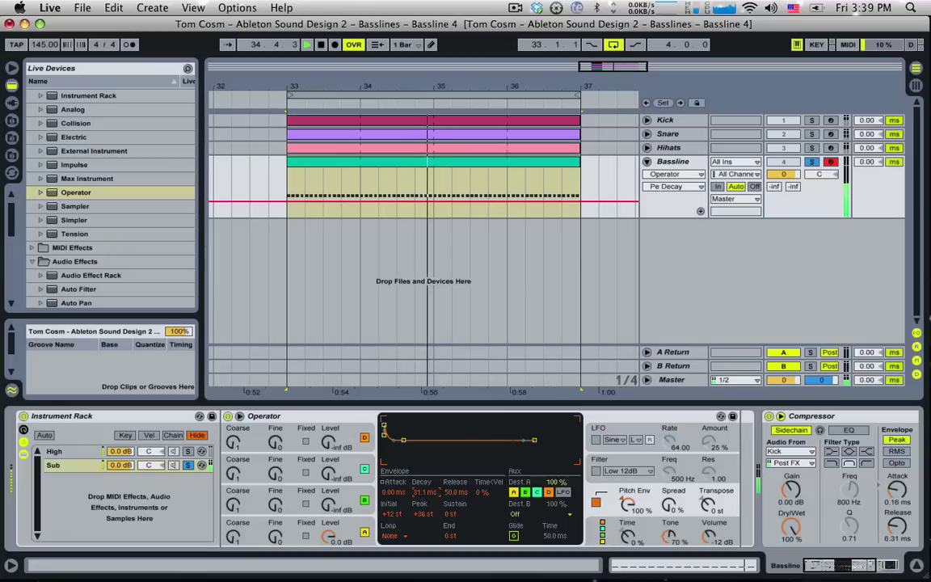
# - Unsolo the Sub chain and play it together with the High chain
pyautogui.click(187, 466)
pyautogui.press('space')
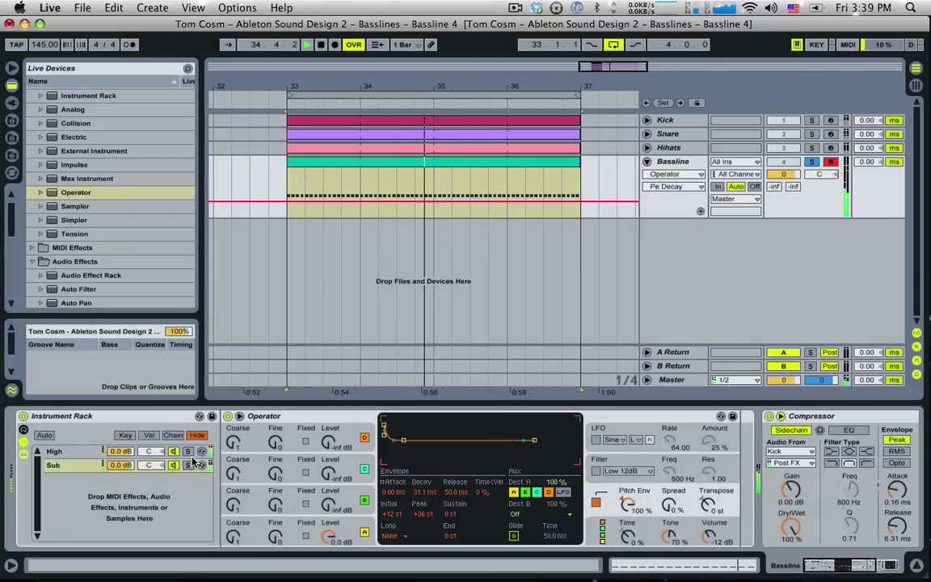
pyautogui.press('space')
# - Transpose all notes in the first Bassline clip down one octave to G0
pyautogui.click(301, 162)
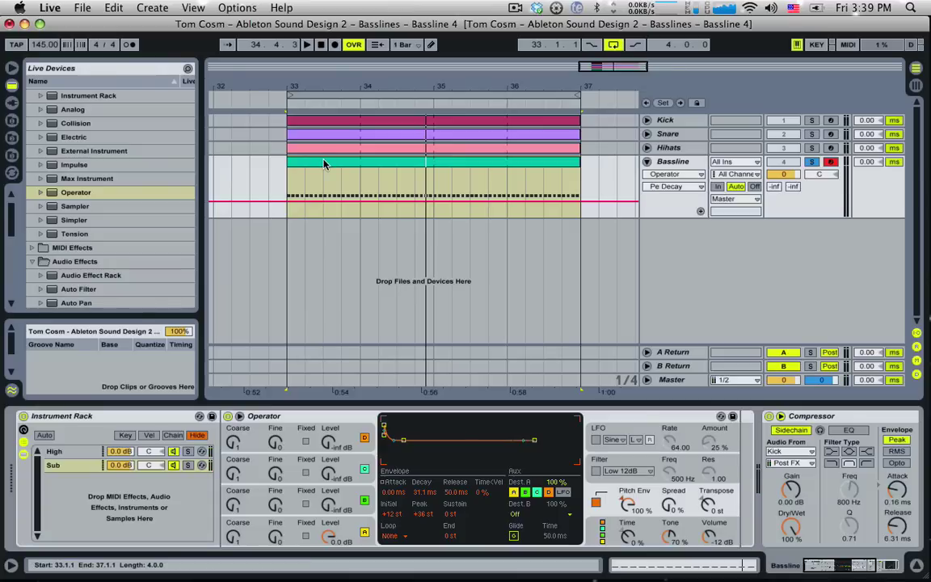
pyautogui.doubleClick(547, 166)
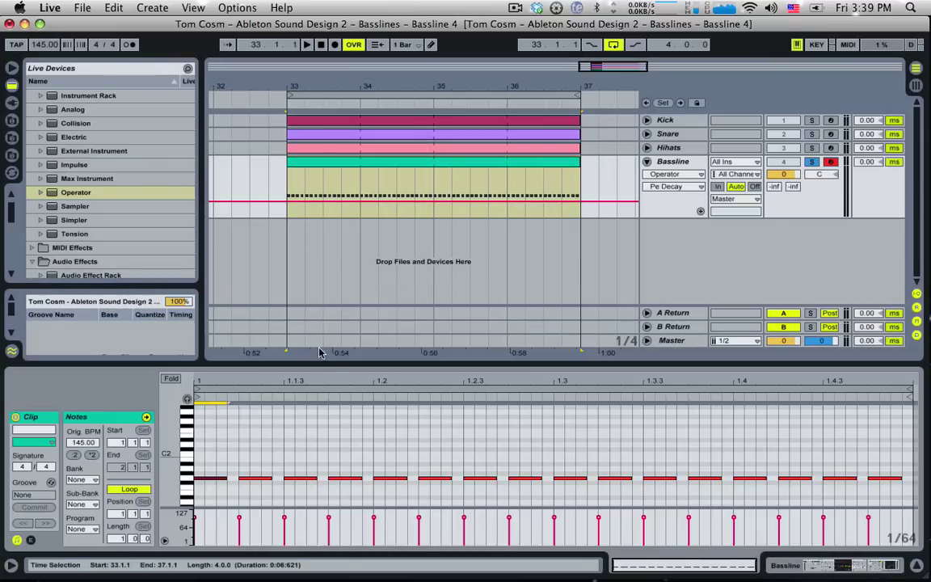
pyautogui.click(338, 435)
pyautogui.press('super+a')
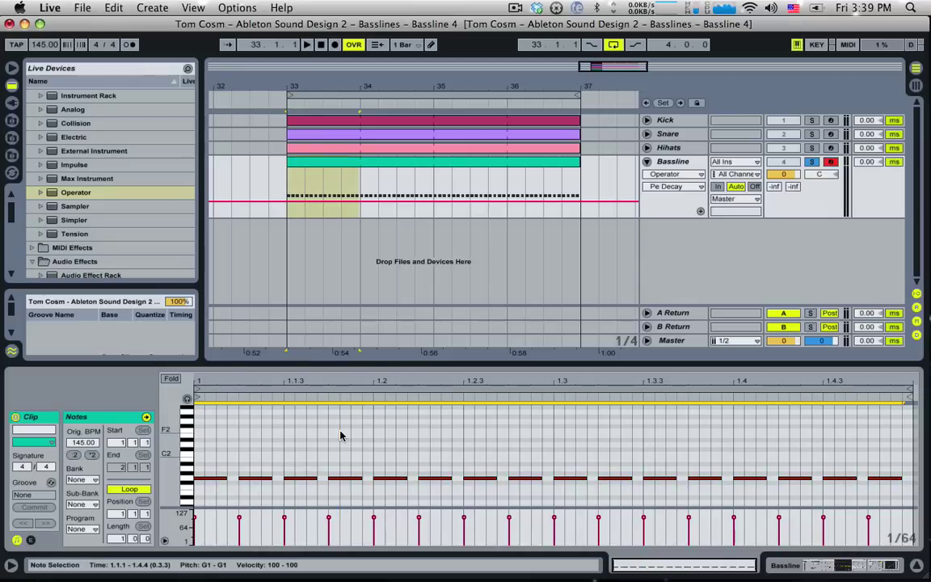
pyautogui.hotkey('shift', 'Down')
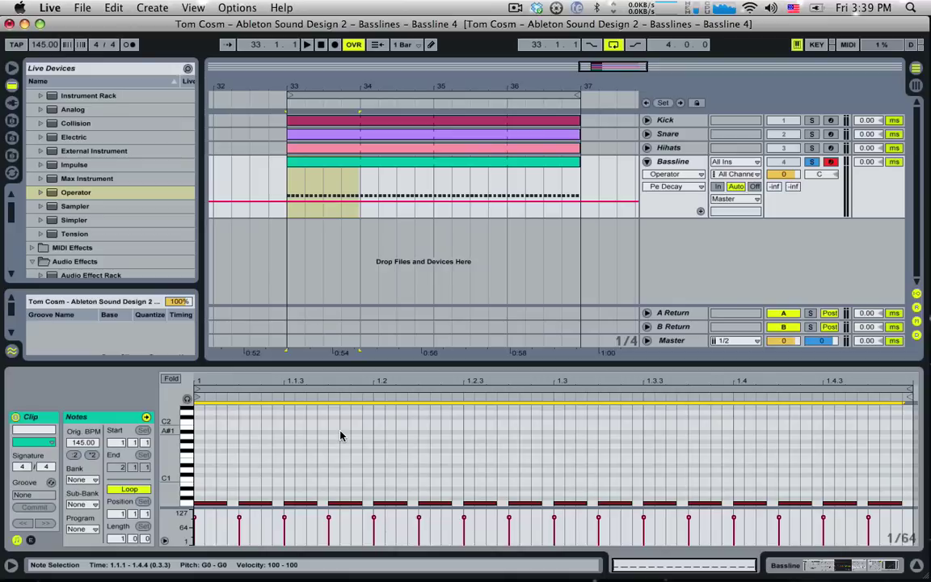
# - Audition the lowered Bassline clip through the rack, soloing first the Sub chain and after it the High chain
pyautogui.press('space')
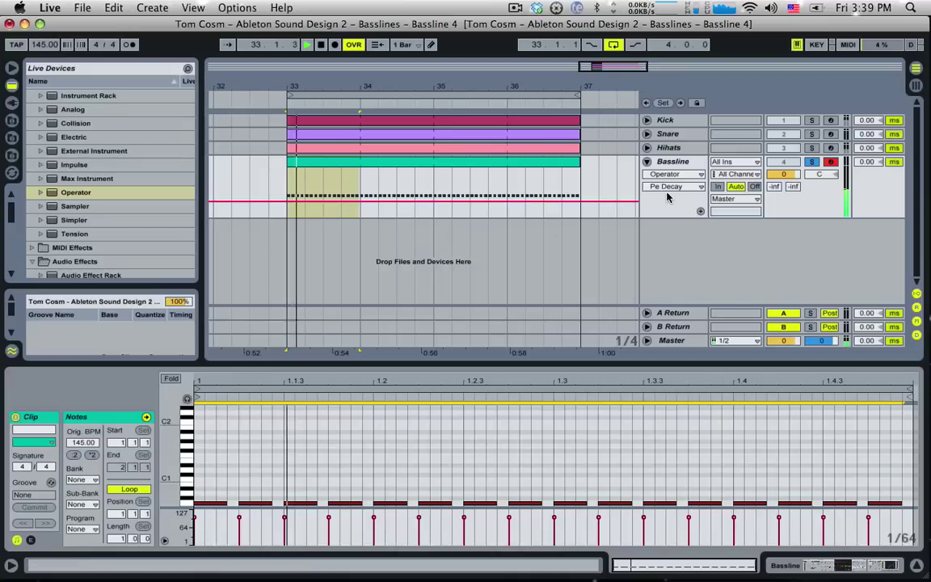
pyautogui.click(671, 163)
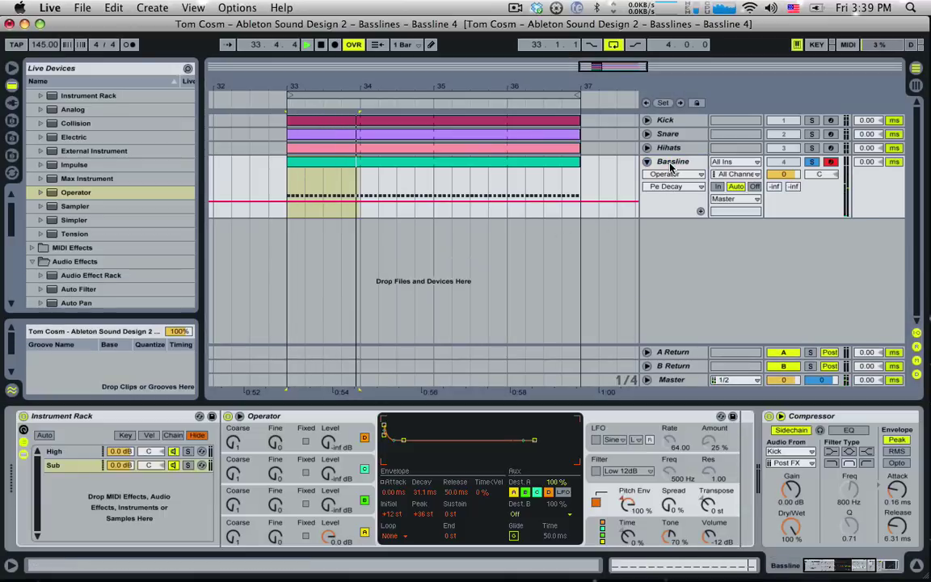
pyautogui.press('space')
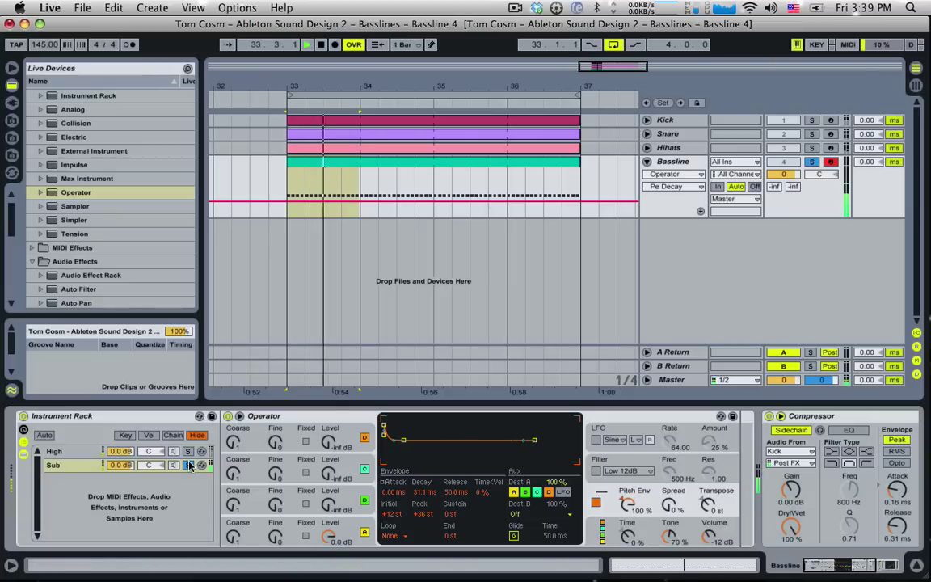
pyautogui.click(188, 452)
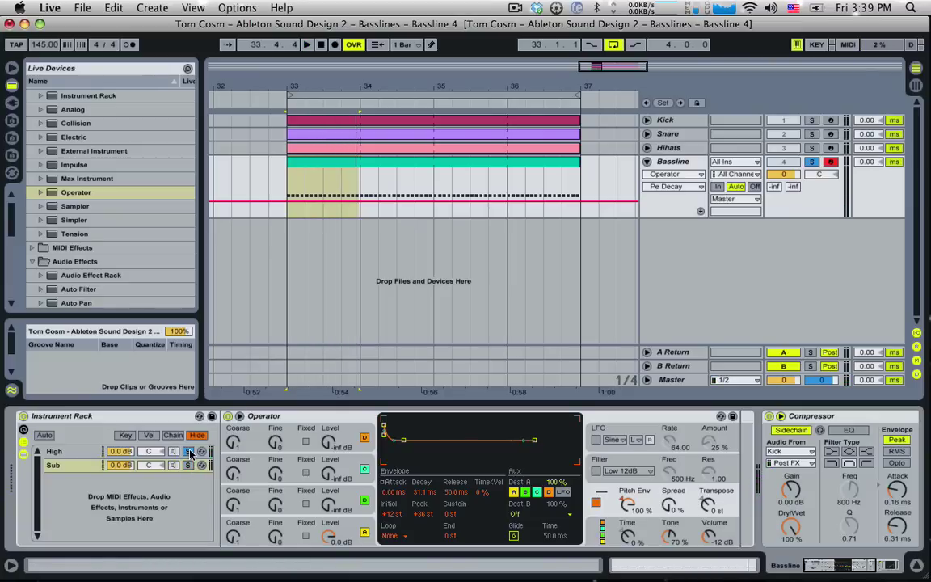
# - Turn off the High chain's solo and play the High and Sub chains together
pyautogui.press('space')
pyautogui.click(188, 452)
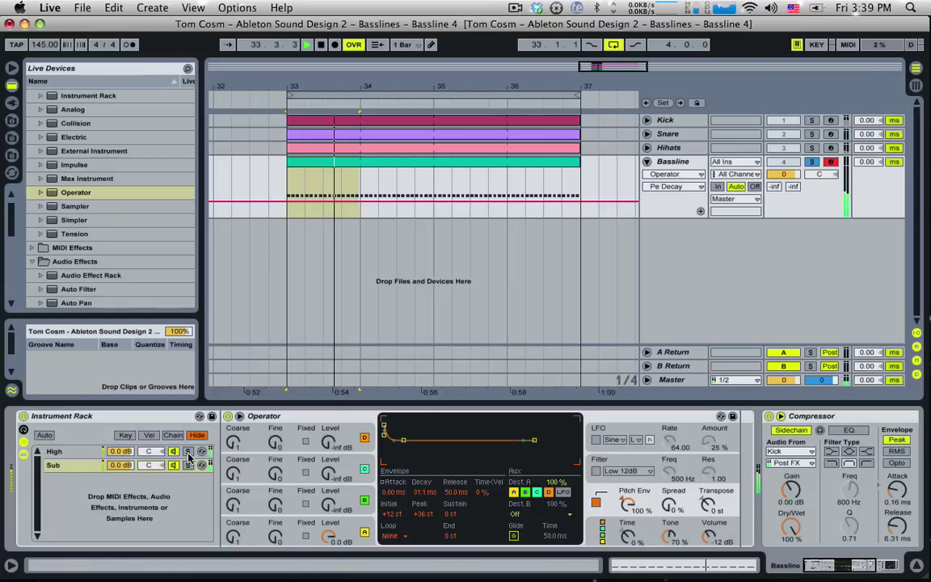
pyautogui.press('space')
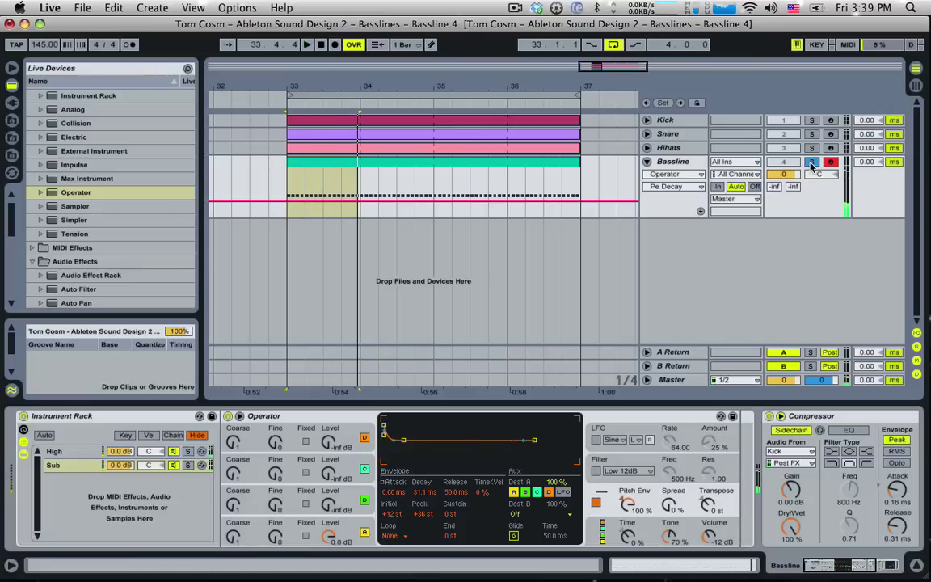
# - Play the bassline with the drums unsoloed, and solo the Bassline track again to compare it on its own
pyautogui.click(811, 162)
pyautogui.press('space')
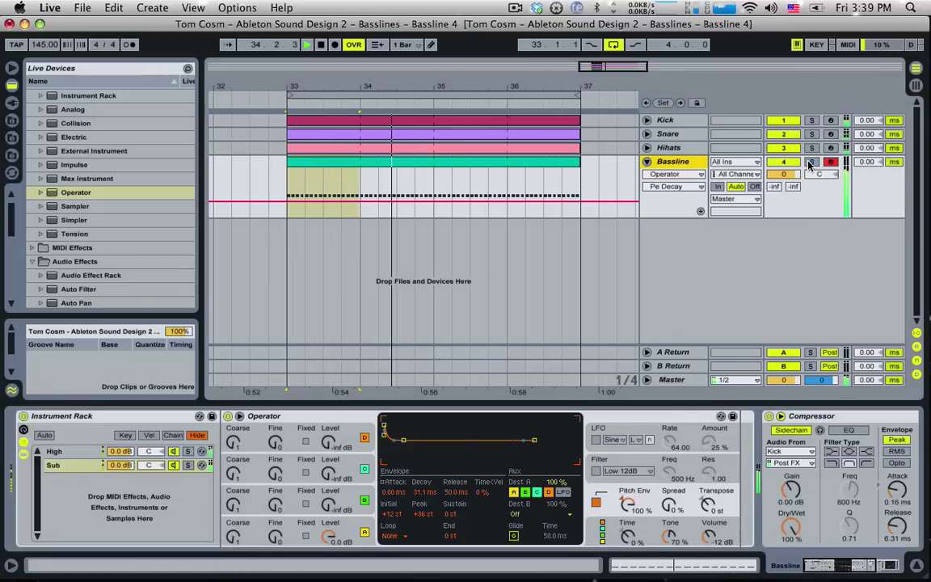
pyautogui.click(811, 162)
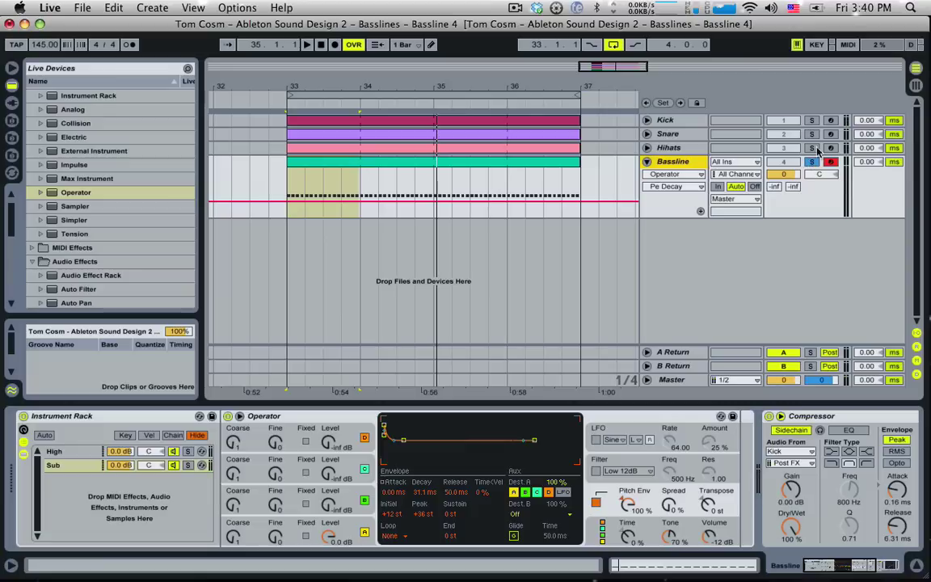
pyautogui.press('space')
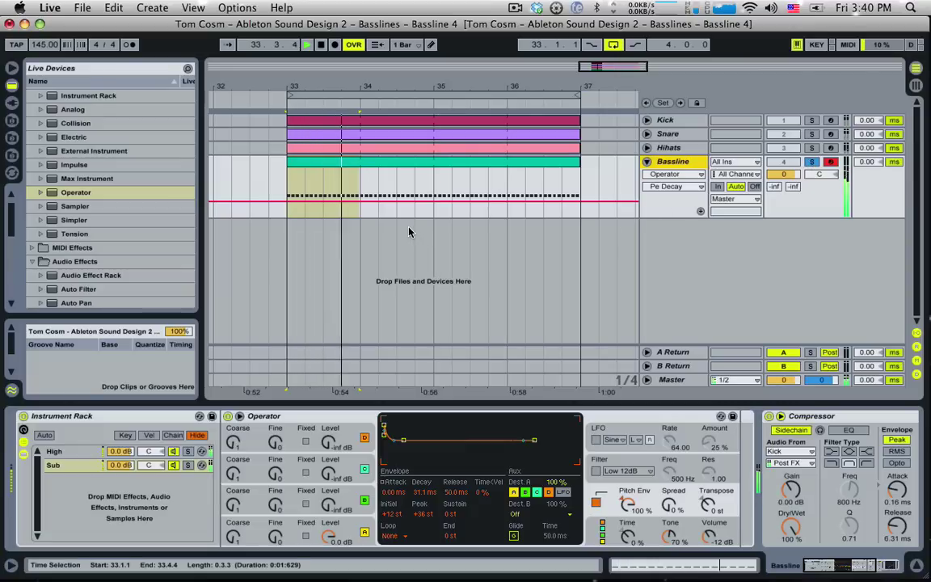
pyautogui.press('space')
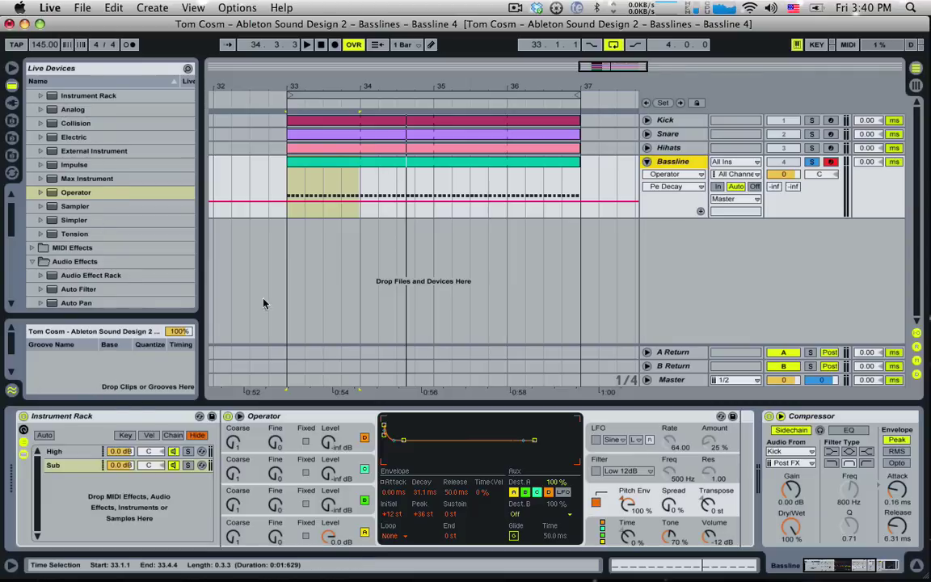
# - Open the Bassline clip, select all its notes and extract the clip's groove into the Groove Pool
pyautogui.click(380, 161)
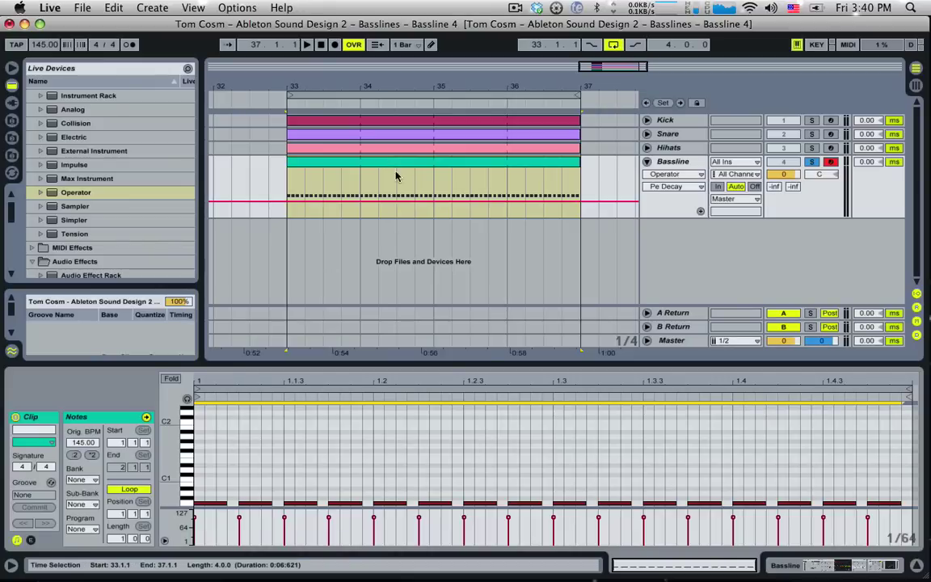
pyautogui.press('super+a')
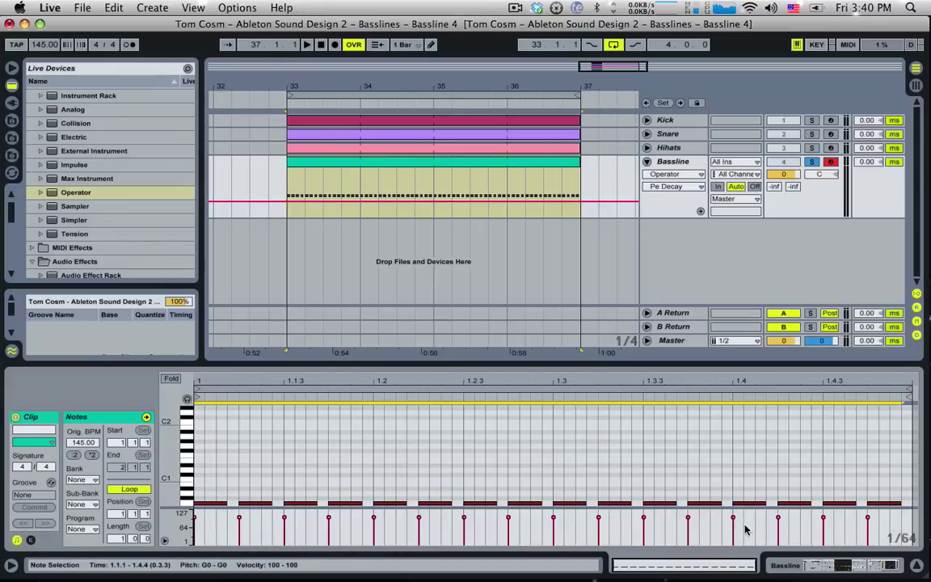
pyautogui.click(351, 166)
pyautogui.moveTo(351, 166); pyautogui.dragTo(74, 320)
# - Apply the extracted groove to the Bassline clip and play the result
pyautogui.click(272, 186)
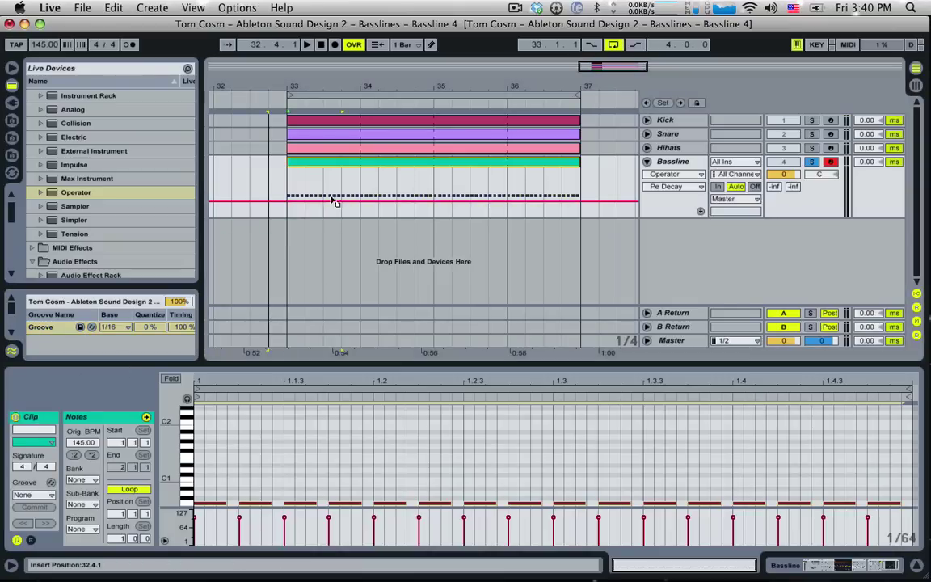
pyautogui.click(339, 181)
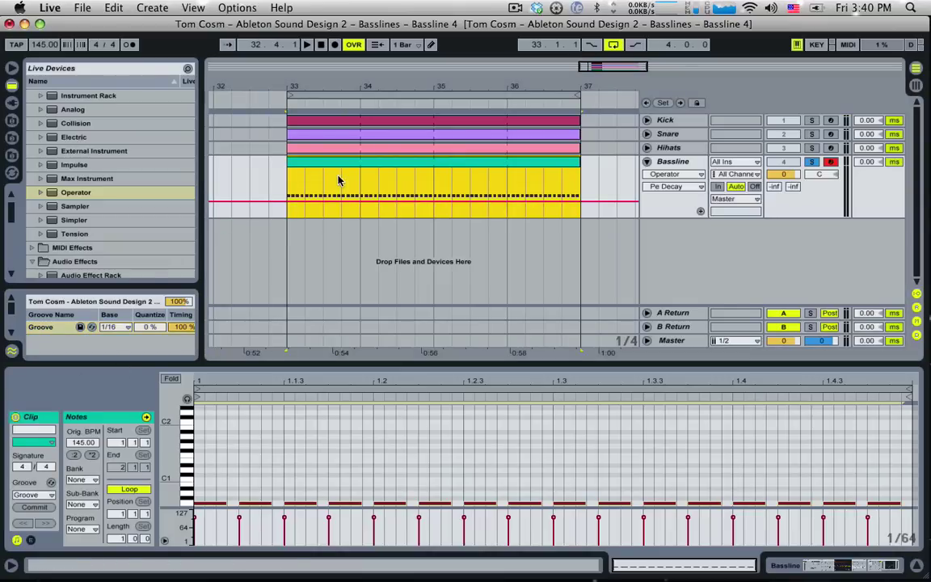
pyautogui.click(79, 326)
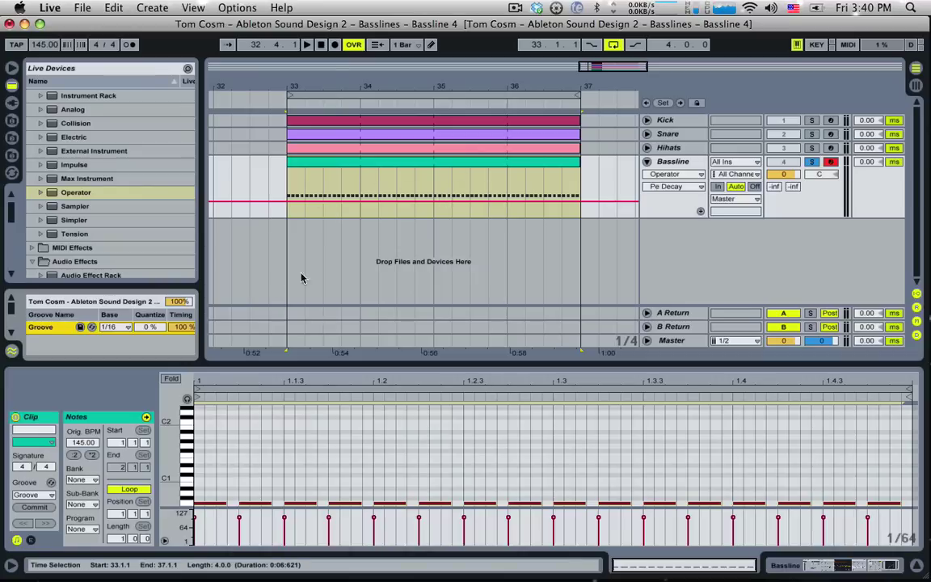
pyautogui.press('space')
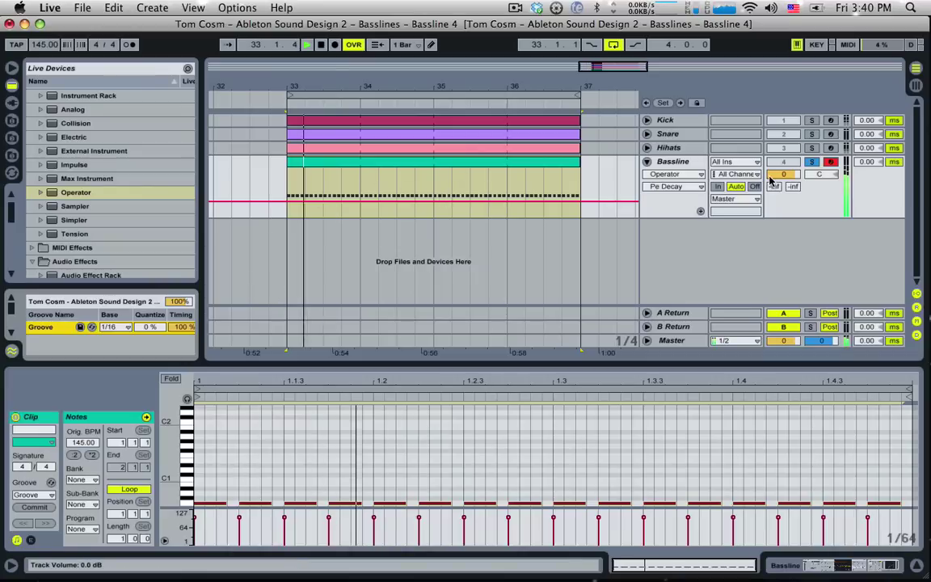
pyautogui.press('space')
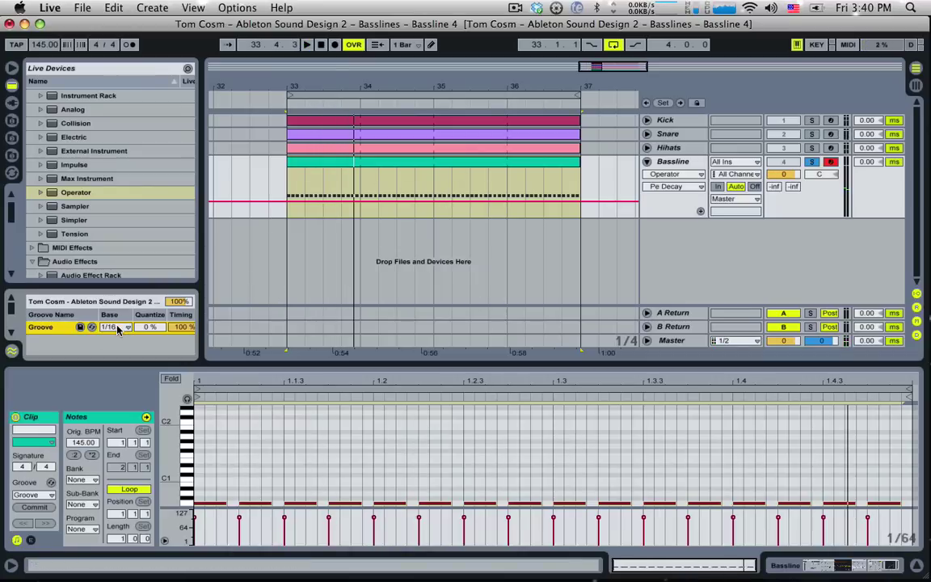
# - Set the groove's base to 1/16T, widen the Groove Pool and audition the bassline
pyautogui.click(118, 328)
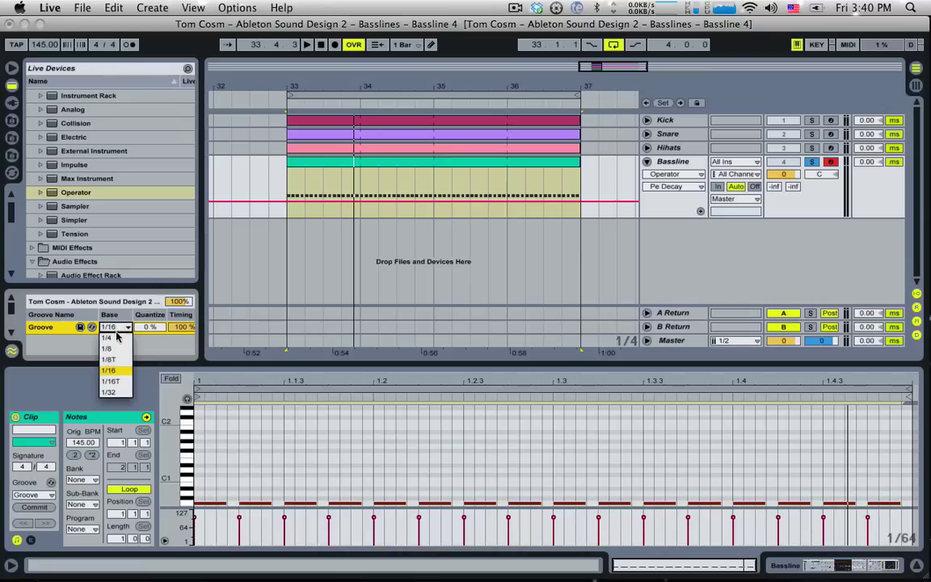
pyautogui.click(116, 382)
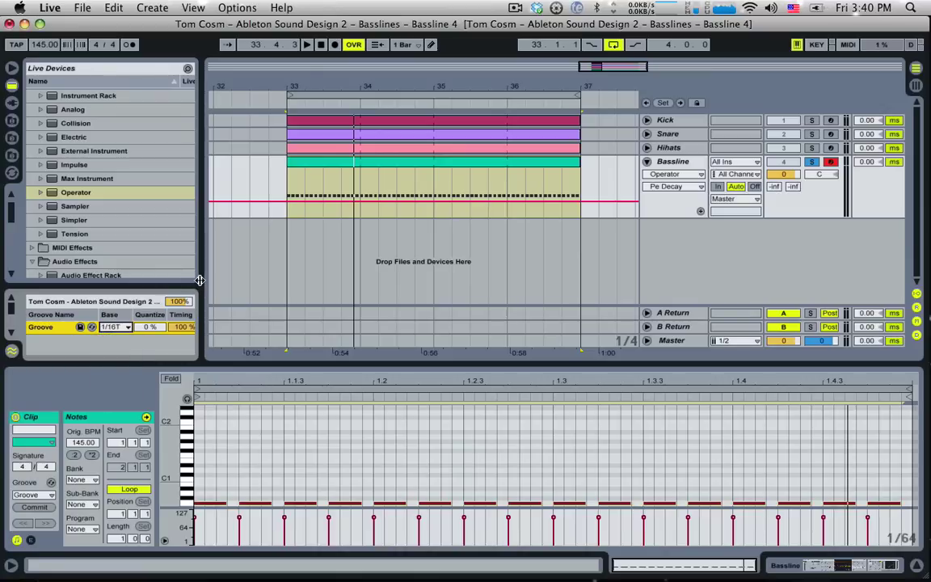
pyautogui.moveTo(199, 280); pyautogui.dragTo(240, 288)
pyautogui.press('space')
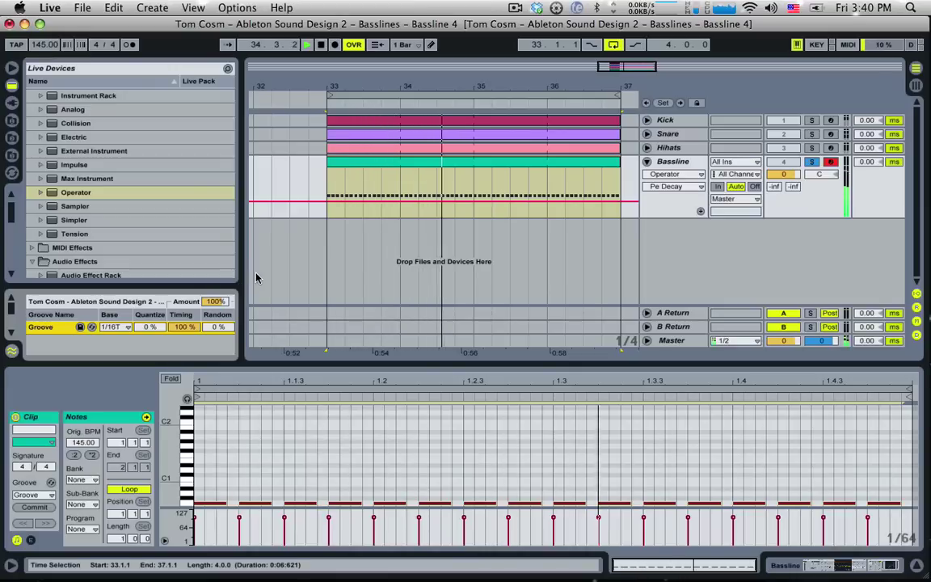
pyautogui.press('space')
# - Switch the groove's base to 1/16 for a comparison during playback and return it to 1/16T
pyautogui.click(116, 326)
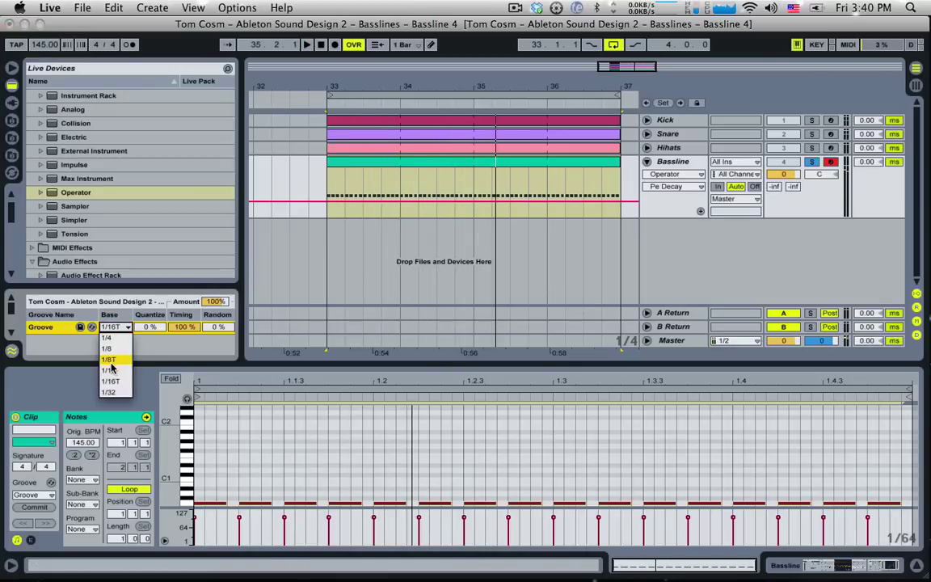
pyautogui.click(110, 370)
pyautogui.press('space')
pyautogui.click(119, 327)
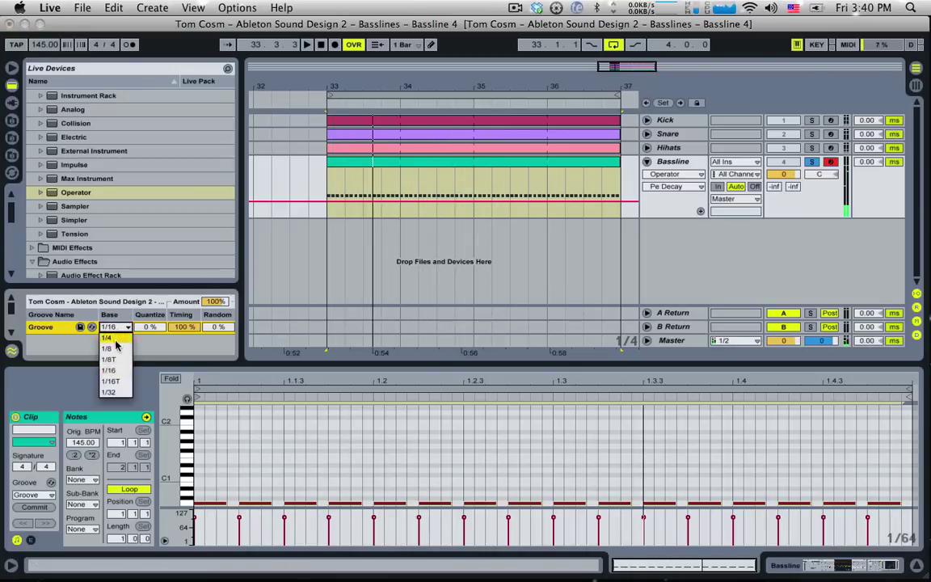
pyautogui.click(110, 380)
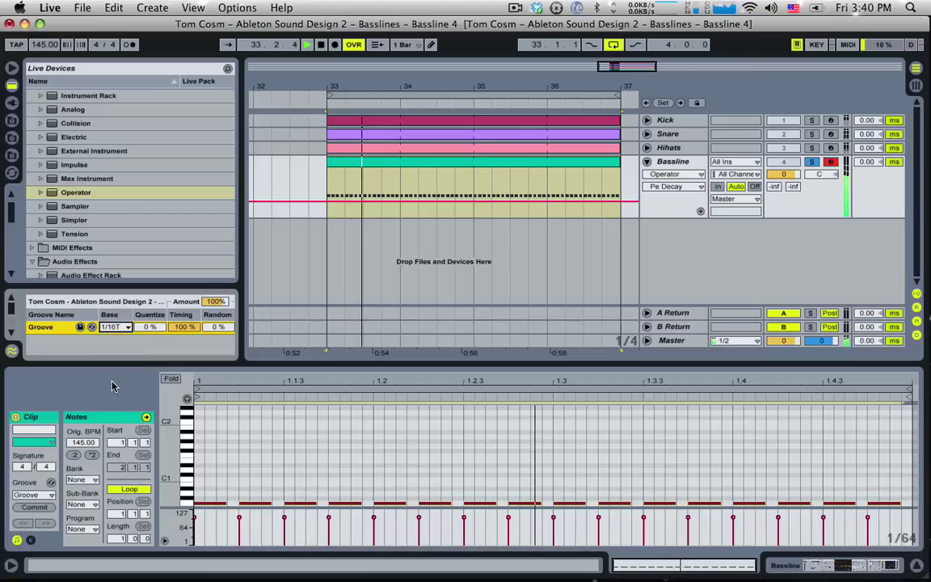
# - Set the groove's timing to 0 % and play the bassline without the swing
pyautogui.click(184, 327)
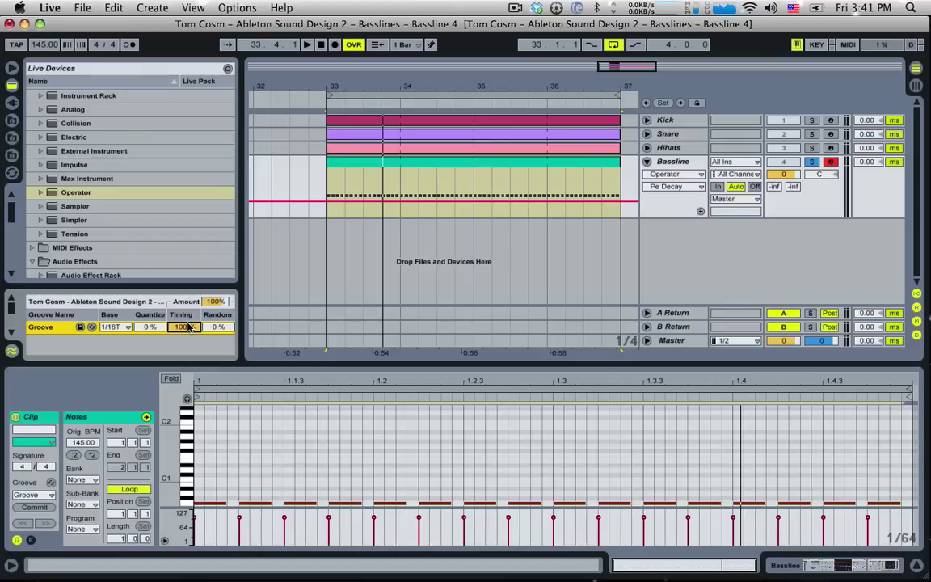
pyautogui.moveTo(187, 326); pyautogui.dragTo(187, 407)
pyautogui.press('space')
pyautogui.press('space')
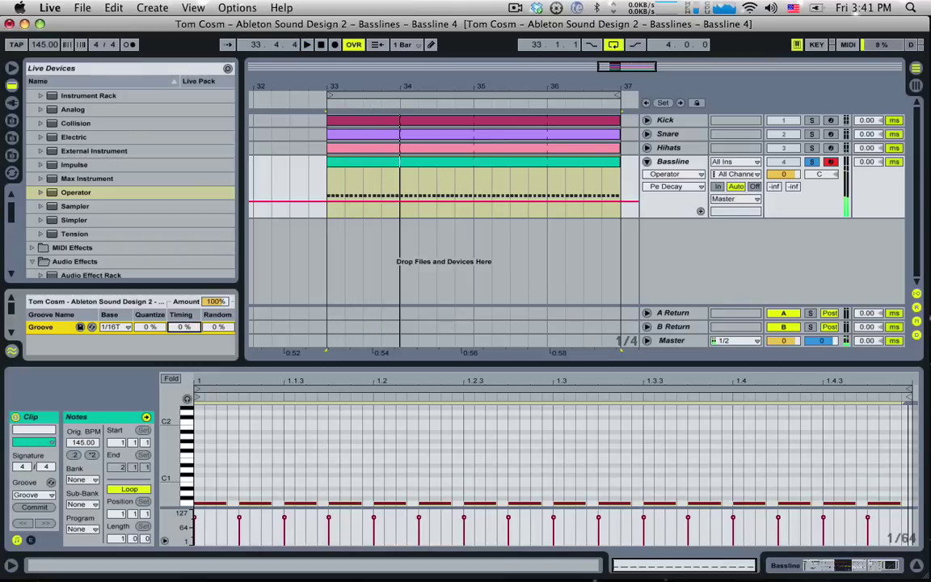
# - Raise the groove's timing to 50 % while listening to the soloed bassline
pyautogui.press('space')
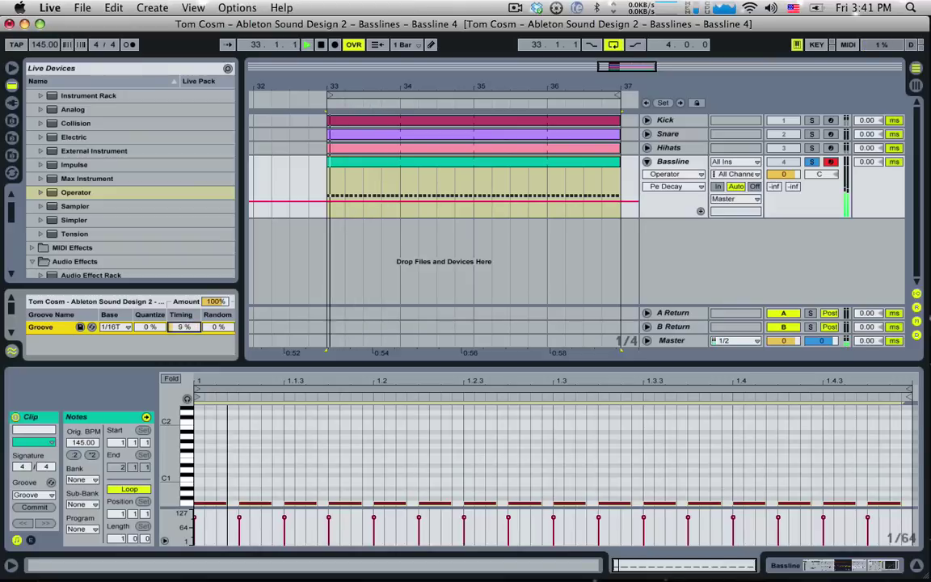
pyautogui.moveTo(183, 327); pyautogui.dragTo(183, 300)
pyautogui.moveTo(183, 326); pyautogui.dragTo(185, 326)
pyautogui.press('space')
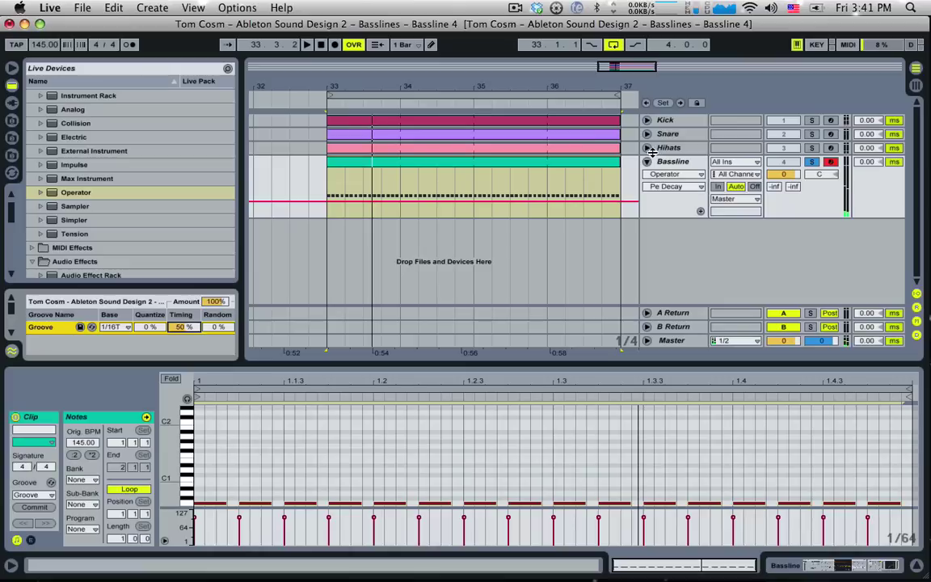
# - Unfold the Hihats track and try assigning the same groove to the Hihats, Snare and Kick clips
pyautogui.click(647, 147)
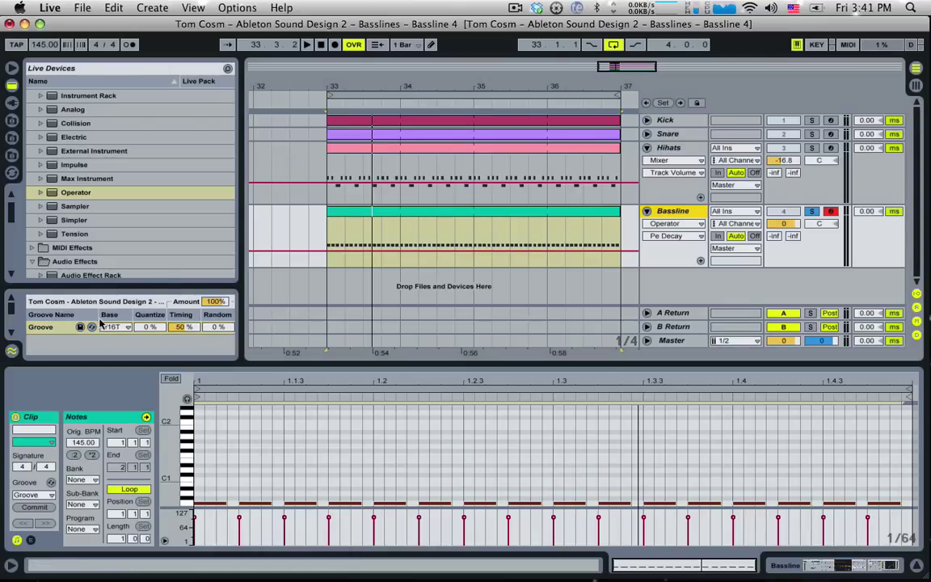
pyautogui.moveTo(47, 332); pyautogui.dragTo(353, 194)
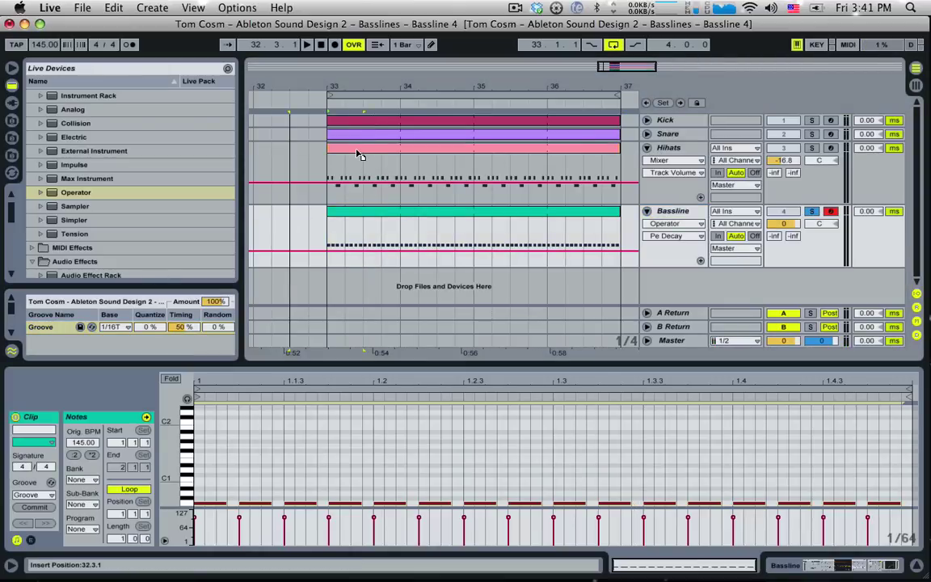
pyautogui.moveTo(356, 154); pyautogui.dragTo(276, 192)
pyautogui.moveTo(38, 328); pyautogui.dragTo(347, 139)
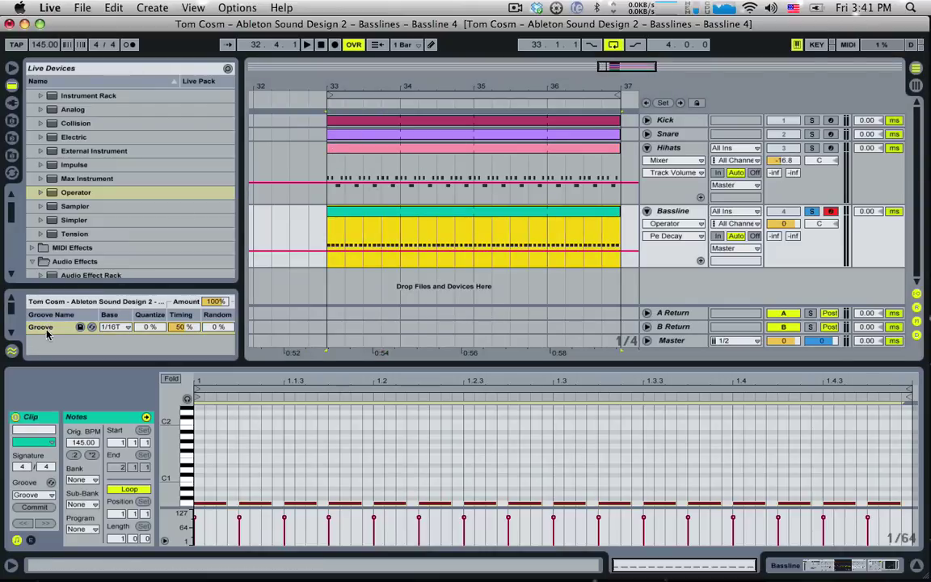
pyautogui.moveTo(47, 331); pyautogui.dragTo(373, 122)
# - Play the full mix with the Bassline track unsoloed and set the groove's timing to 70 %
pyautogui.press('space')
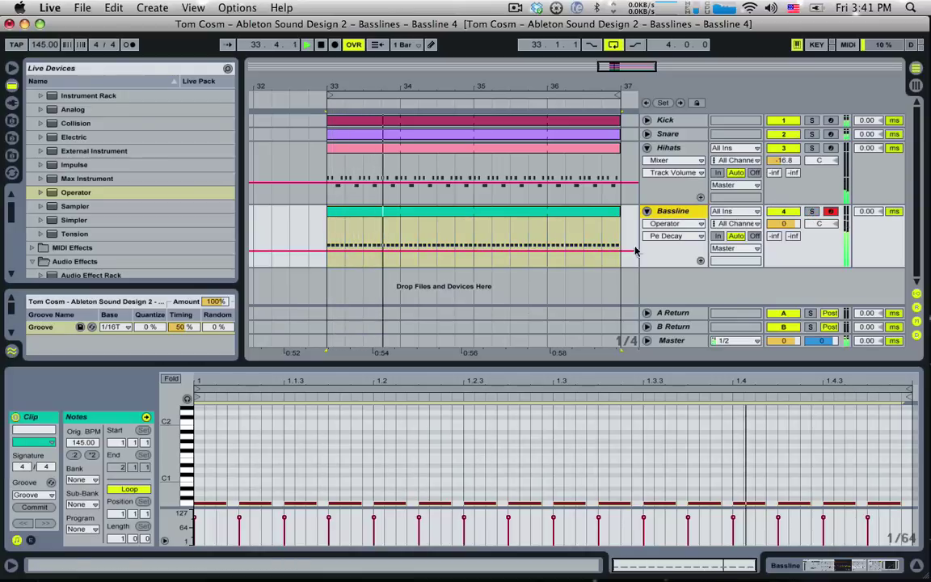
pyautogui.press('space')
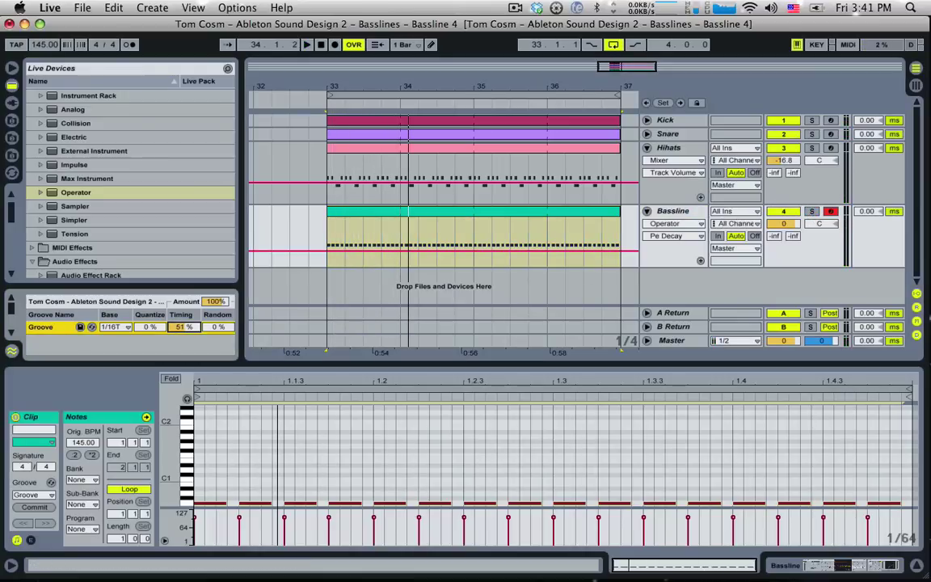
pyautogui.press('space')
pyautogui.moveTo(184, 327); pyautogui.dragTo(184, 312)
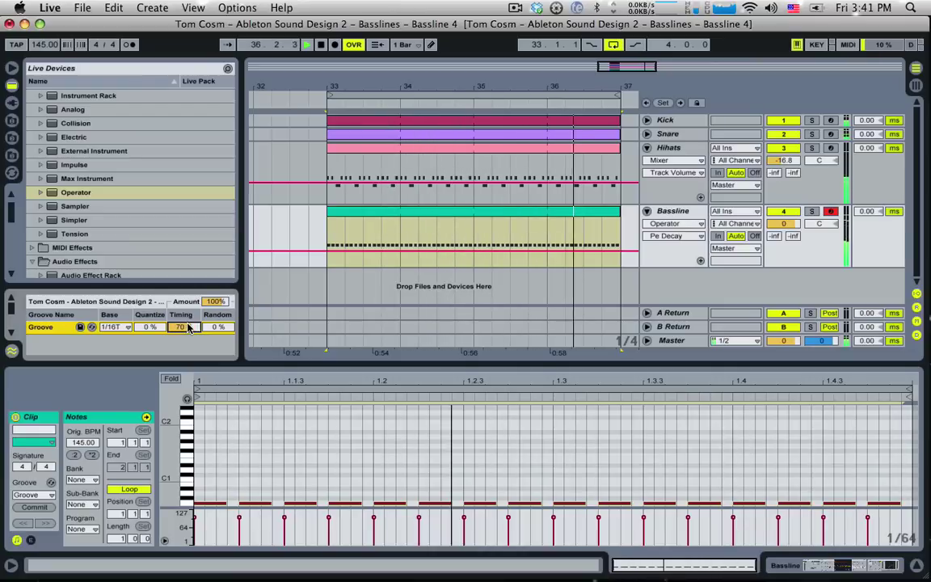
pyautogui.press('space')
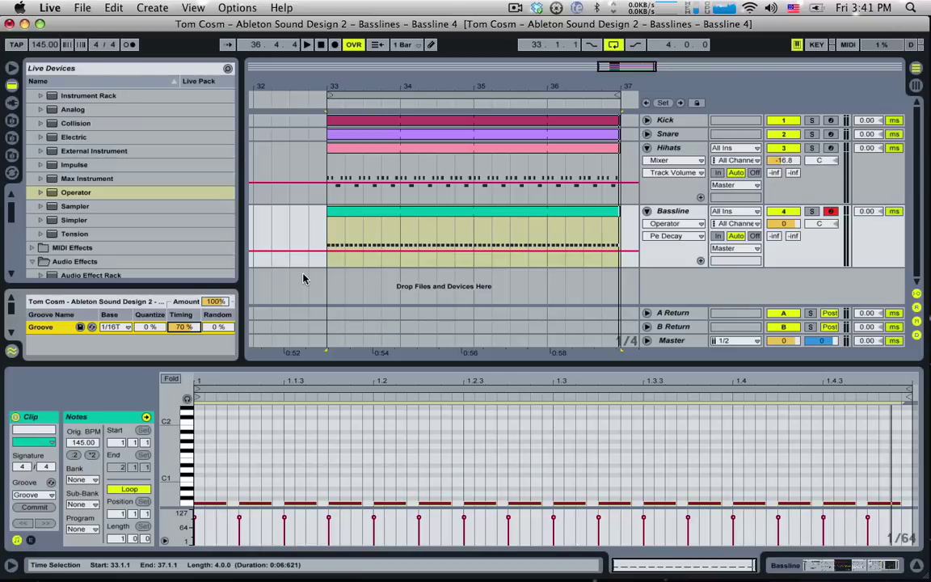
# - Raise the third sixteenth note of each beat in the Bassline clip an octave to G1 and play it back
pyautogui.doubleClick(377, 210)
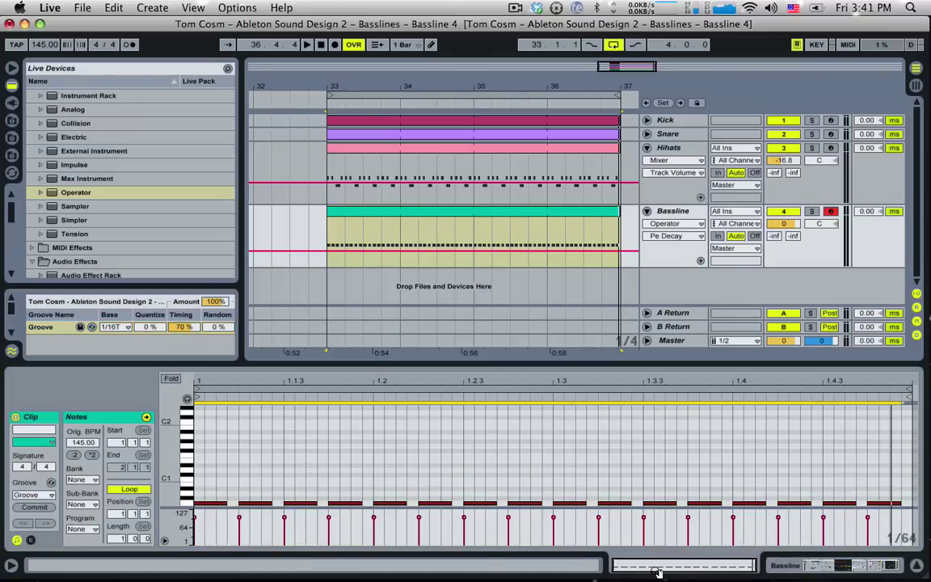
pyautogui.press('super+a')
pyautogui.moveTo(326, 473); pyautogui.dragTo(292, 522)
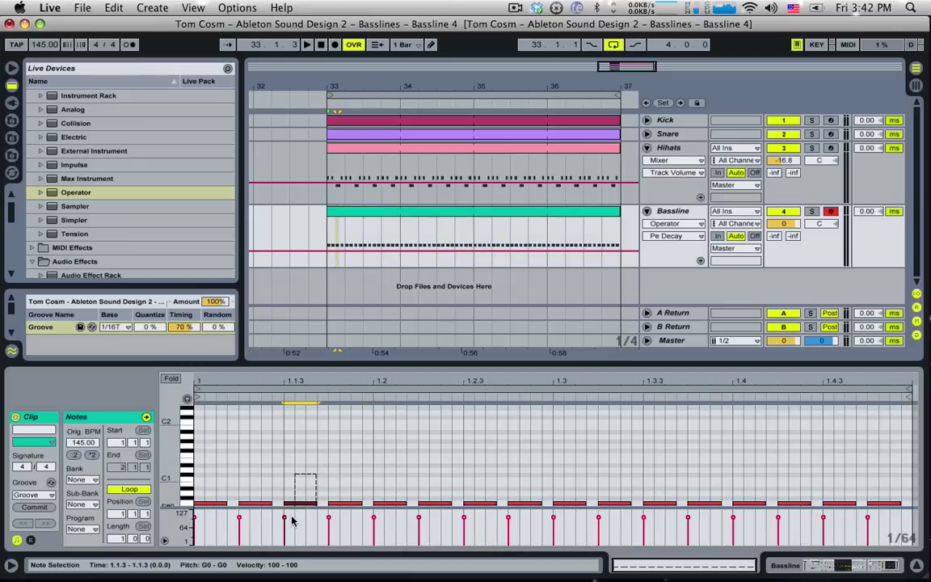
pyautogui.hotkey('shift', 'Up')
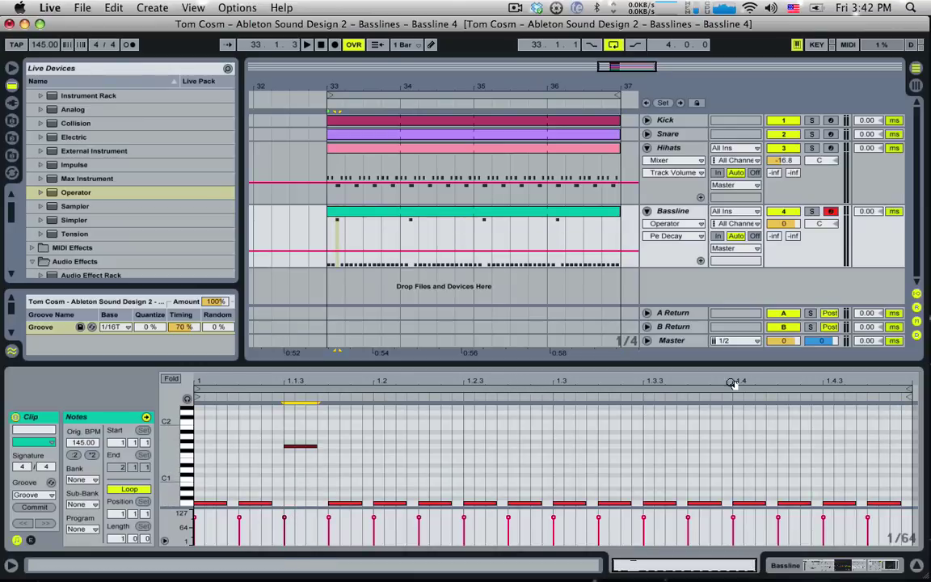
pyautogui.moveTo(489, 479); pyautogui.dragTo(478, 524)
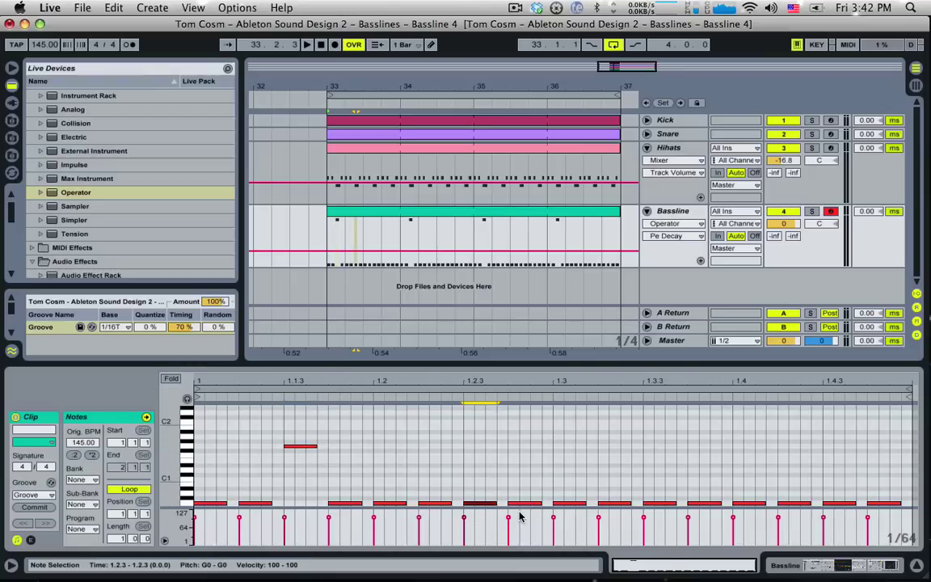
pyautogui.moveTo(687, 472); pyautogui.dragTo(663, 508)
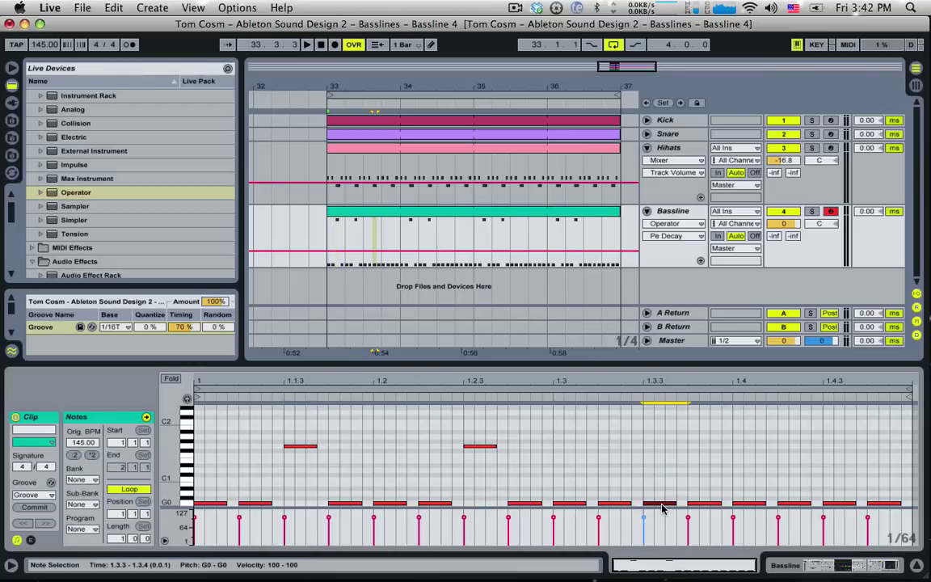
pyautogui.hotkey('shift', 'Up')
pyautogui.moveTo(832, 493); pyautogui.dragTo(837, 521)
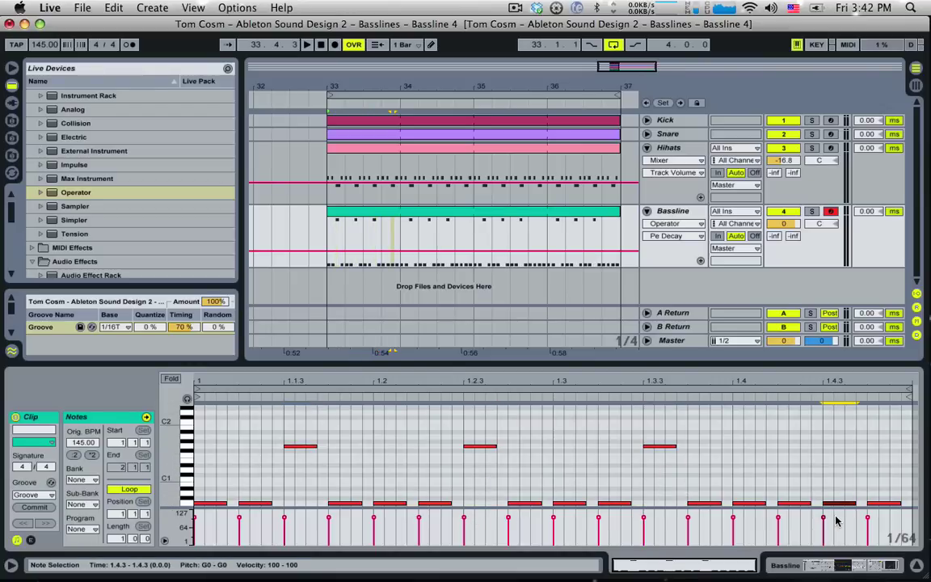
pyautogui.press('space')
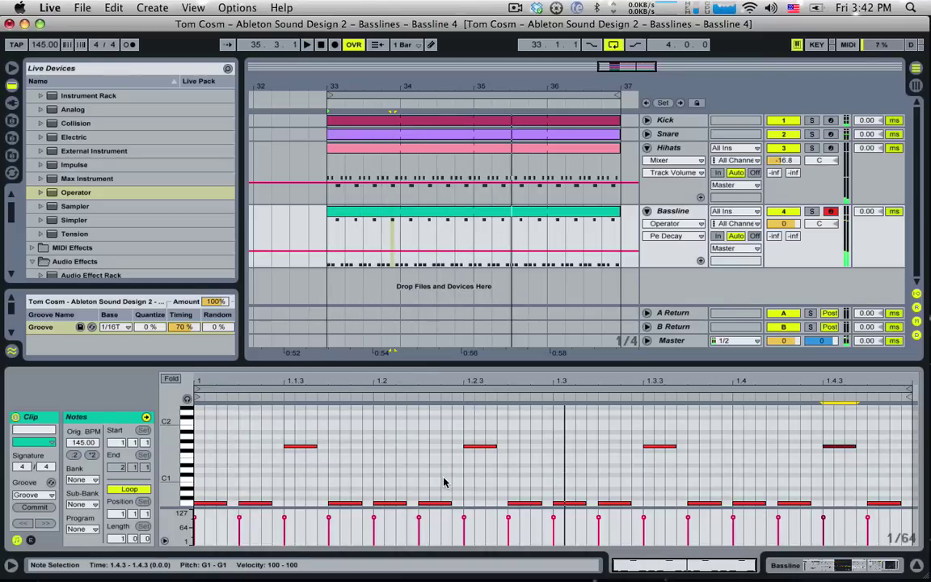
# - Move the bassline notes at 1.2.2 to G#1, 1.3.2 to D1, and 1.4.2 and 1.4.4 to A#0 during playback
pyautogui.moveTo(435, 503); pyautogui.dragTo(444, 441)
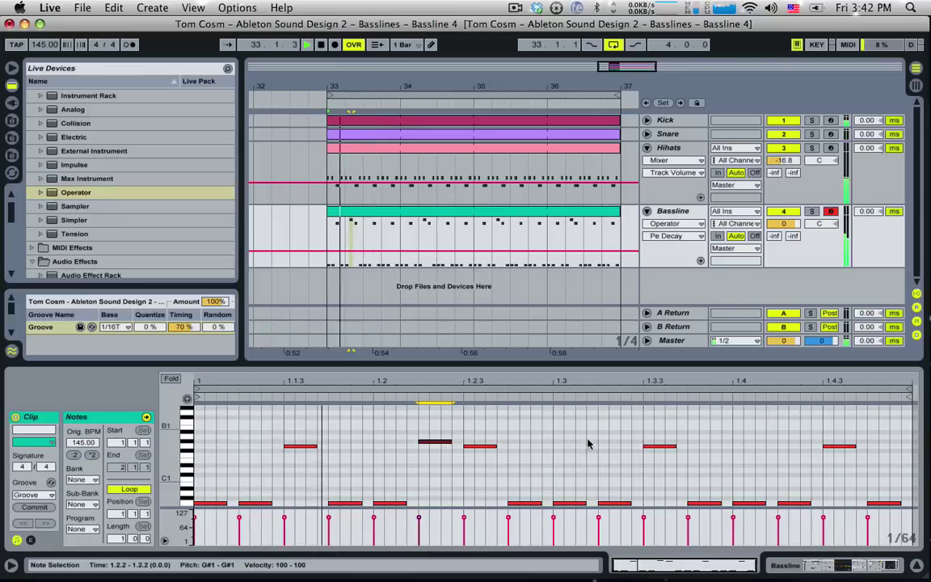
pyautogui.doubleClick(616, 504)
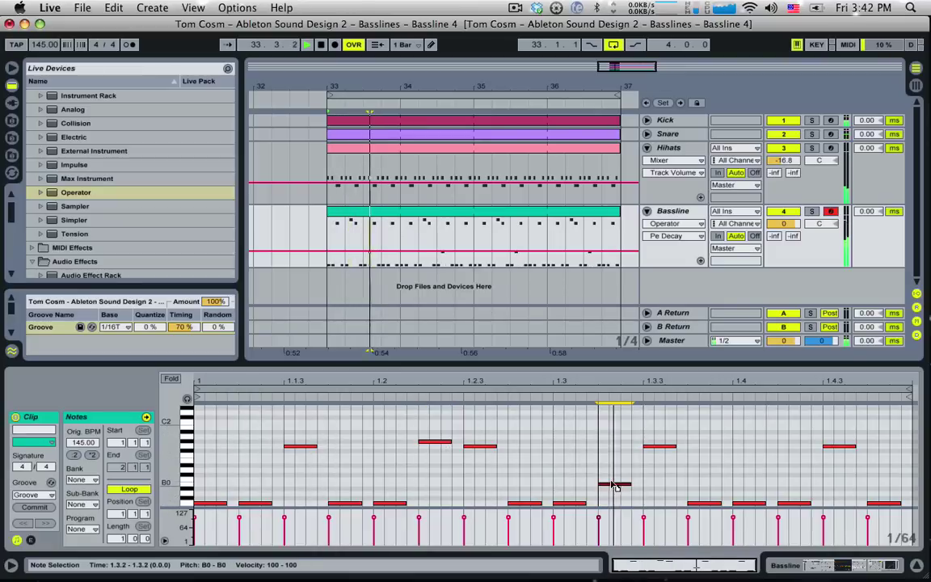
pyautogui.moveTo(618, 505); pyautogui.dragTo(614, 472)
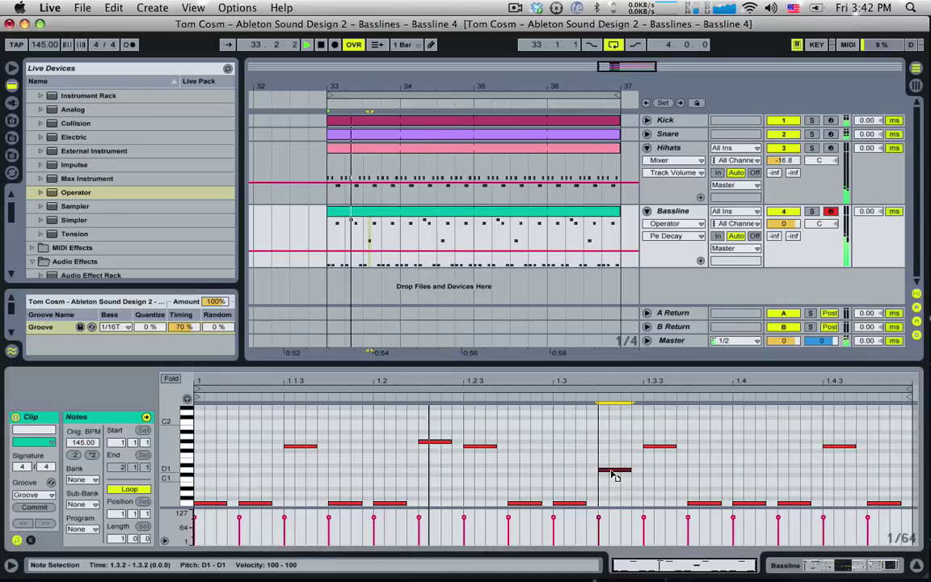
pyautogui.doubleClick(747, 494)
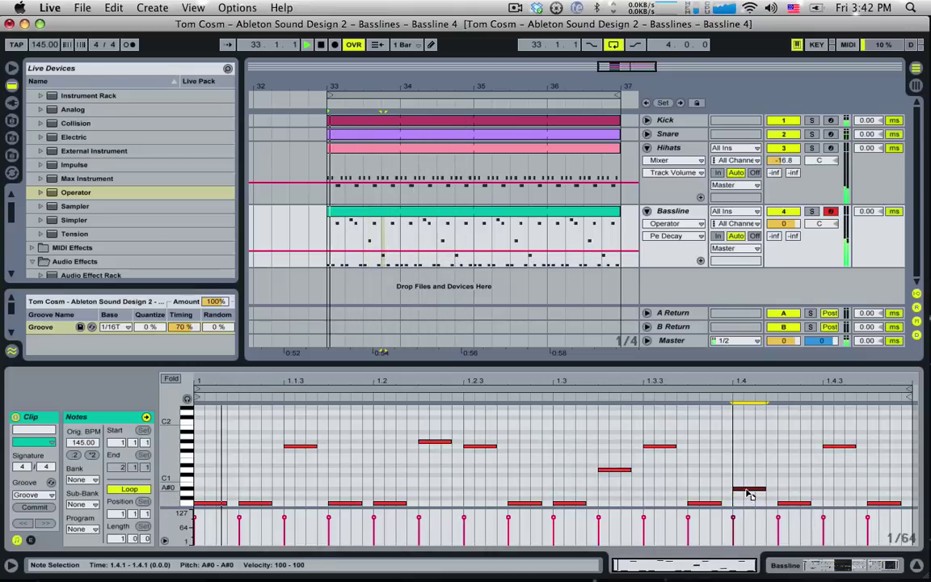
pyautogui.moveTo(747, 494); pyautogui.dragTo(804, 494)
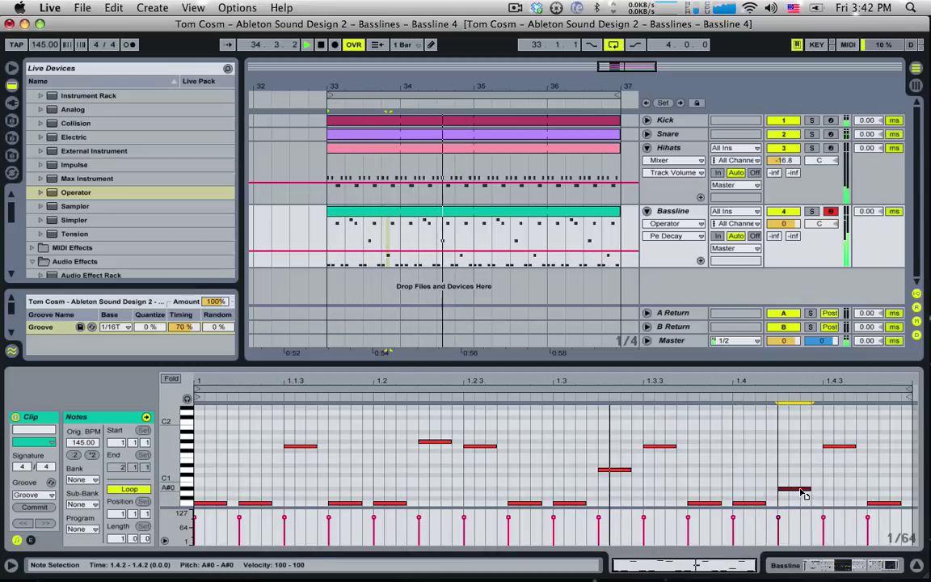
pyautogui.doubleClick(877, 497)
pyautogui.moveTo(876, 497); pyautogui.dragTo(876, 489)
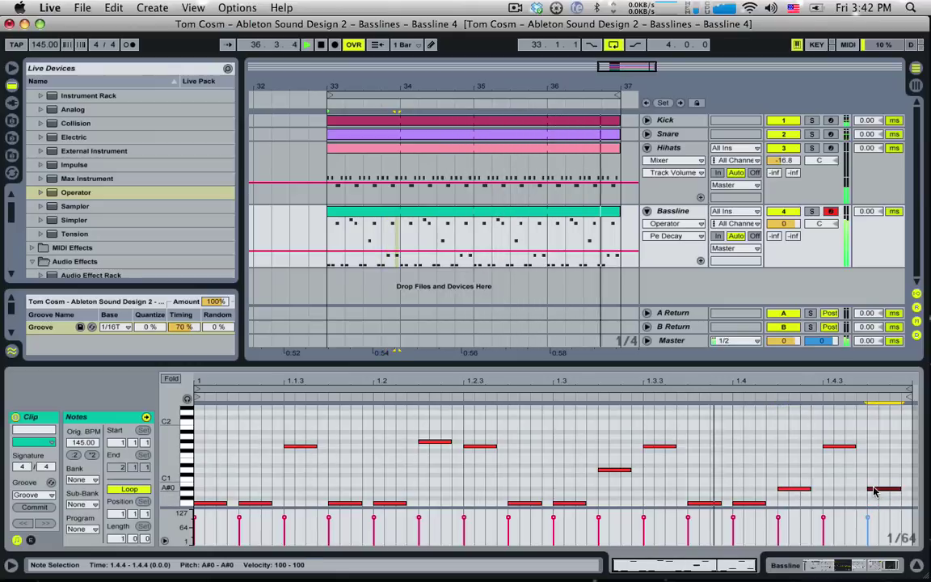
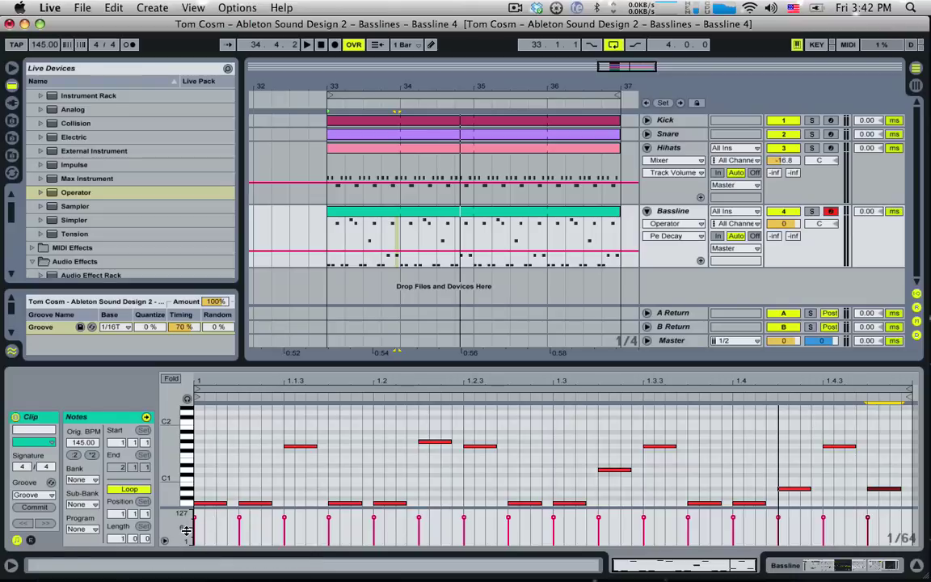
pyautogui.click(664, 212)
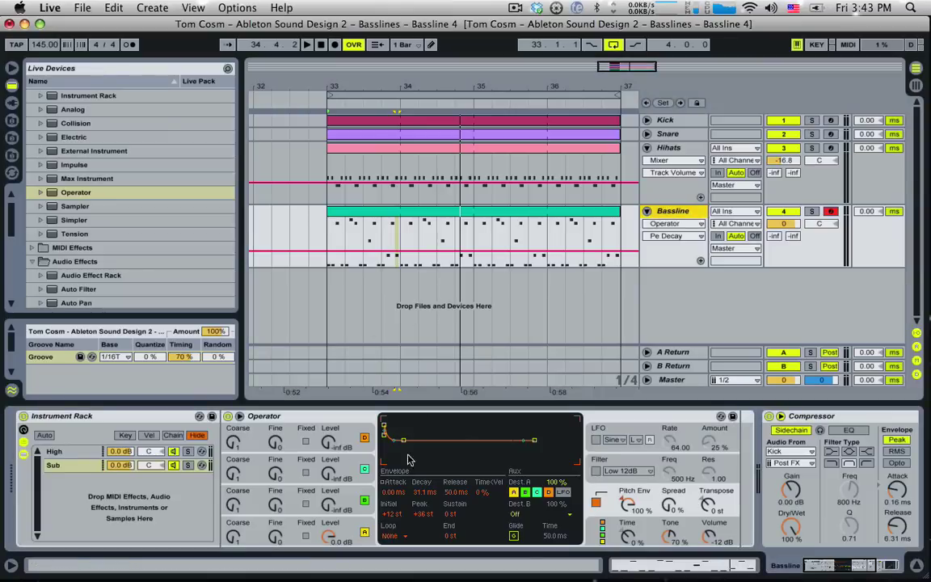
pyautogui.click(626, 528)
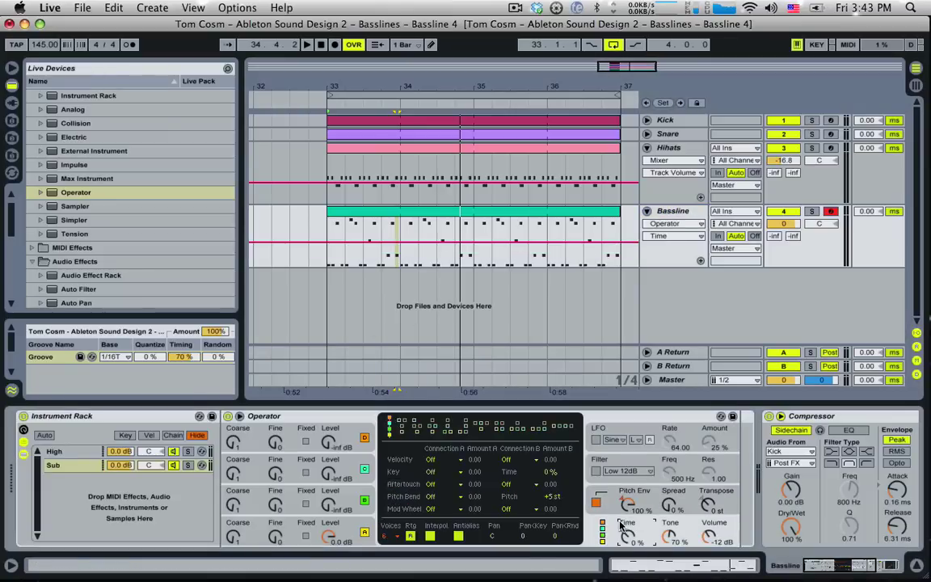
pyautogui.click(449, 461)
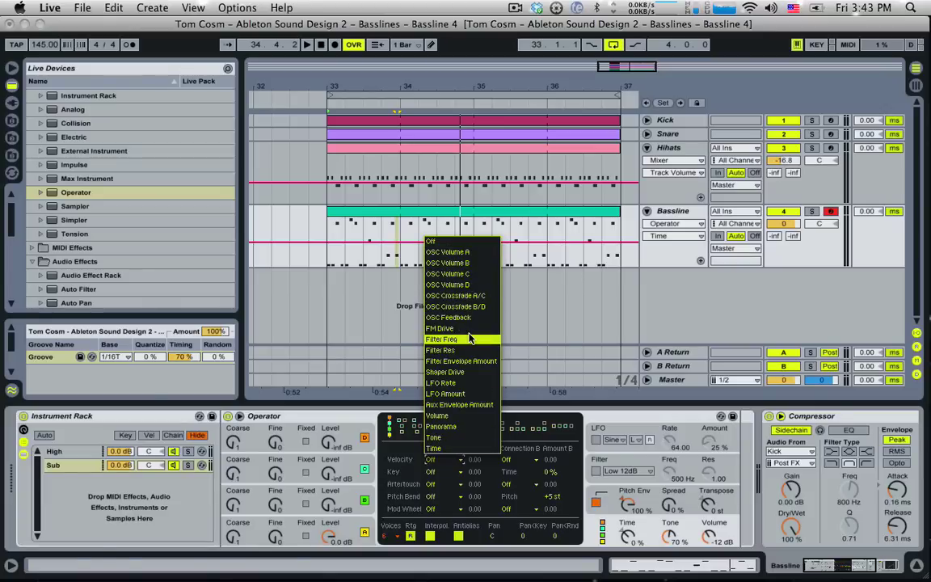
pyautogui.click(471, 339)
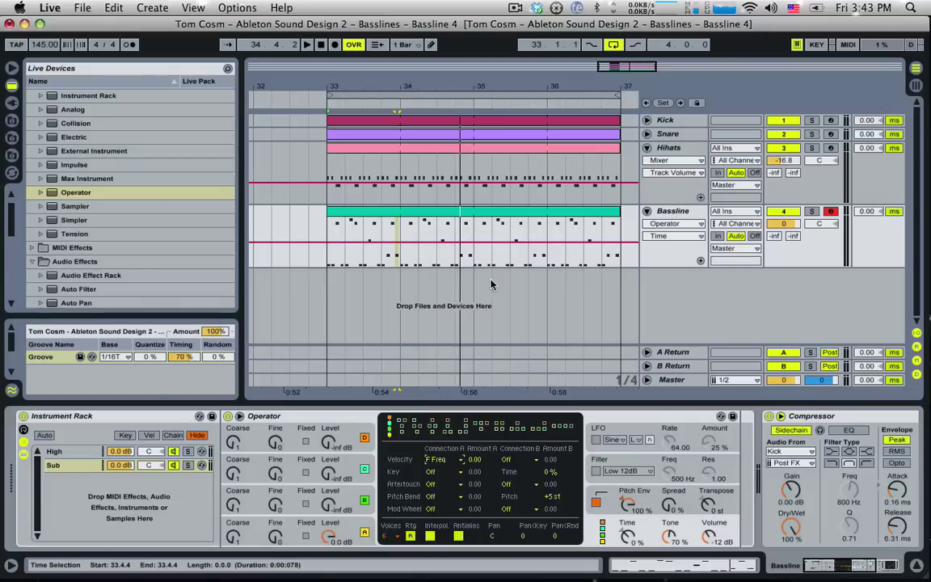
pyautogui.doubleClick(482, 213)
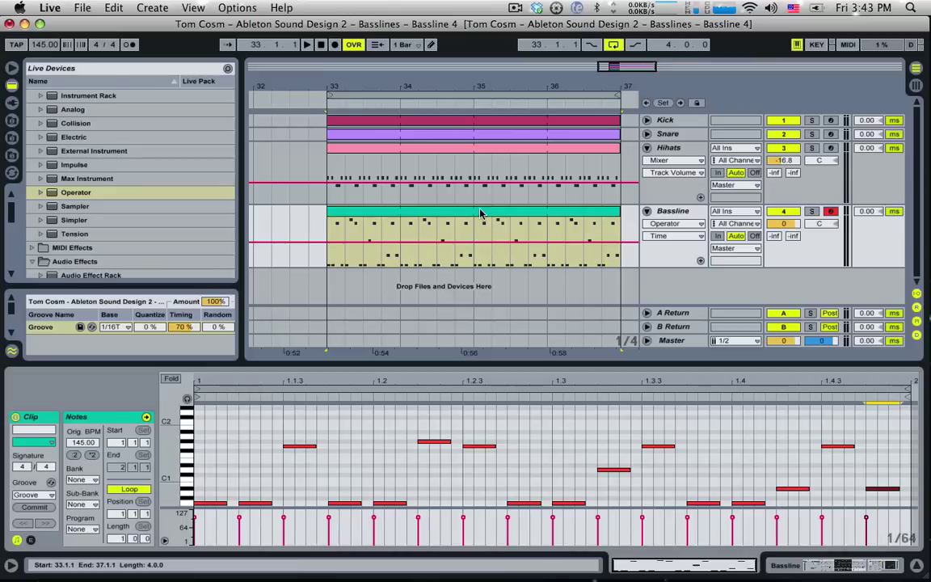
pyautogui.click(250, 506)
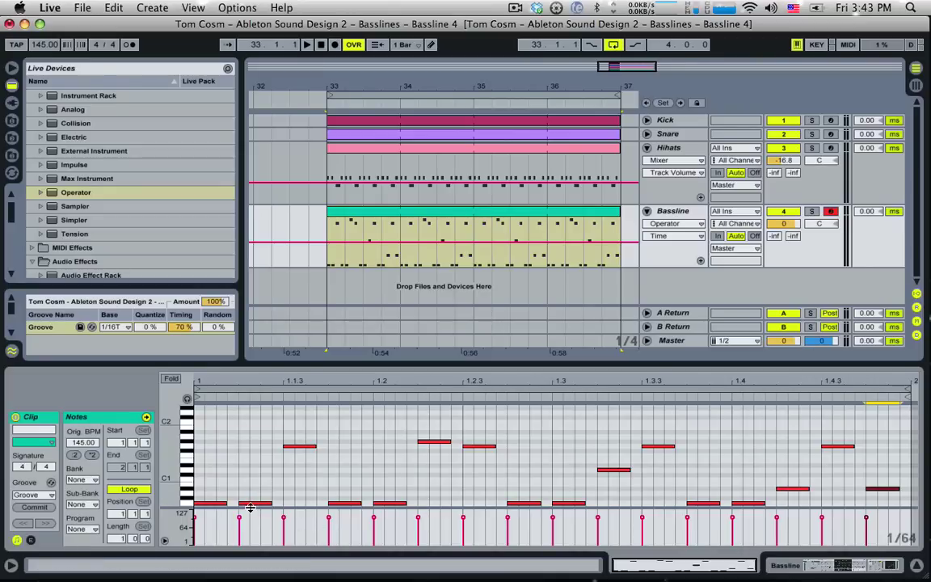
pyautogui.click(672, 211)
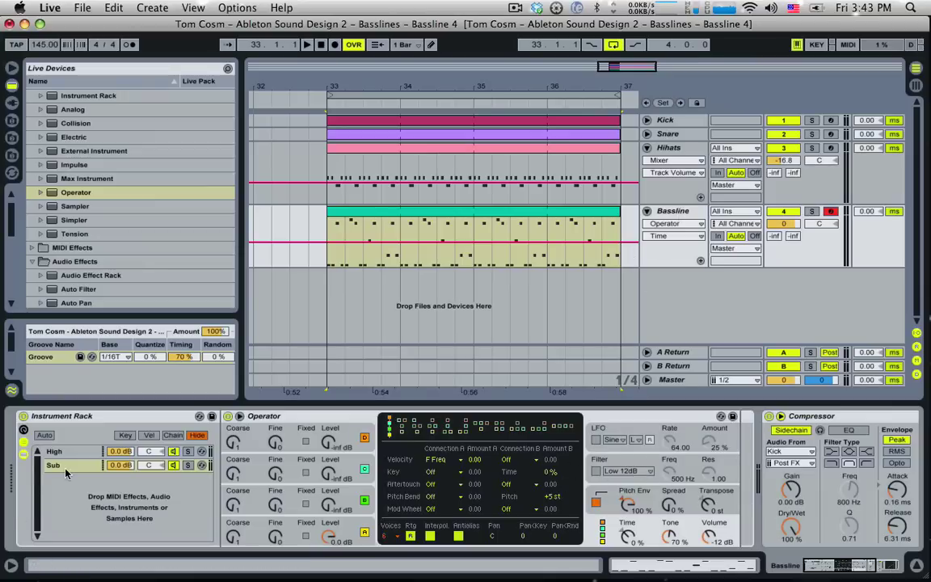
pyautogui.click(440, 460)
pyautogui.click(440, 230)
# - In the High chain's Operator, route velocity to Filter Freq with an amount of 100
pyautogui.click(66, 452)
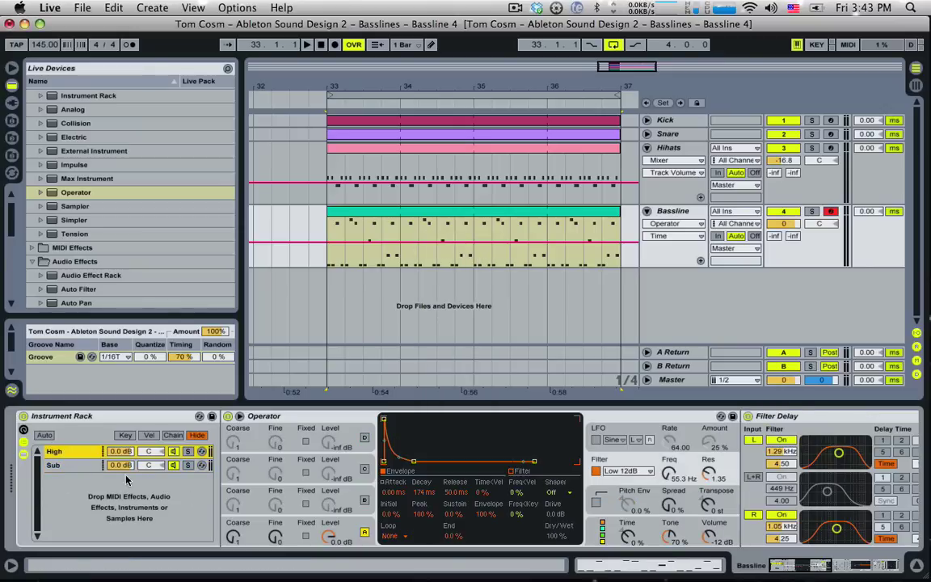
pyautogui.click(614, 524)
pyautogui.click(440, 459)
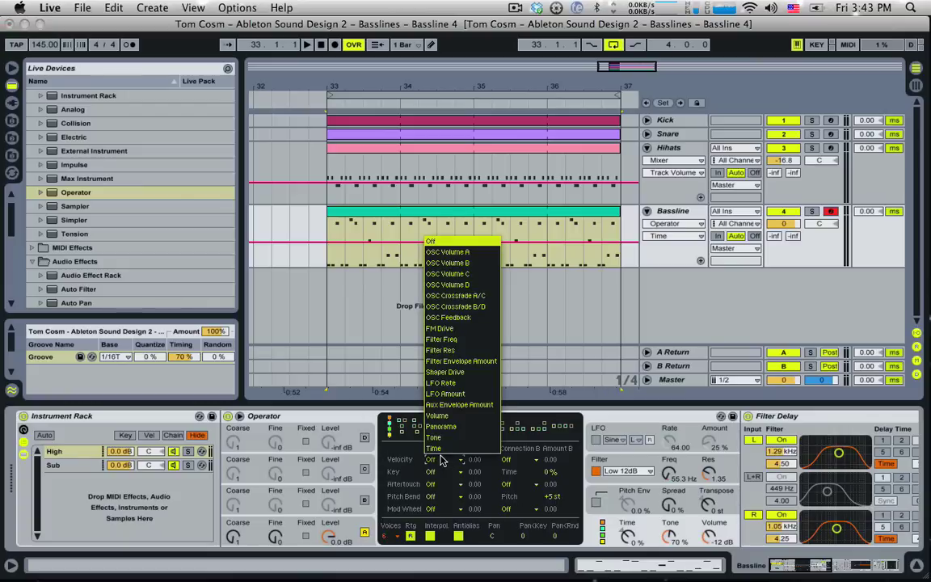
pyautogui.click(449, 296)
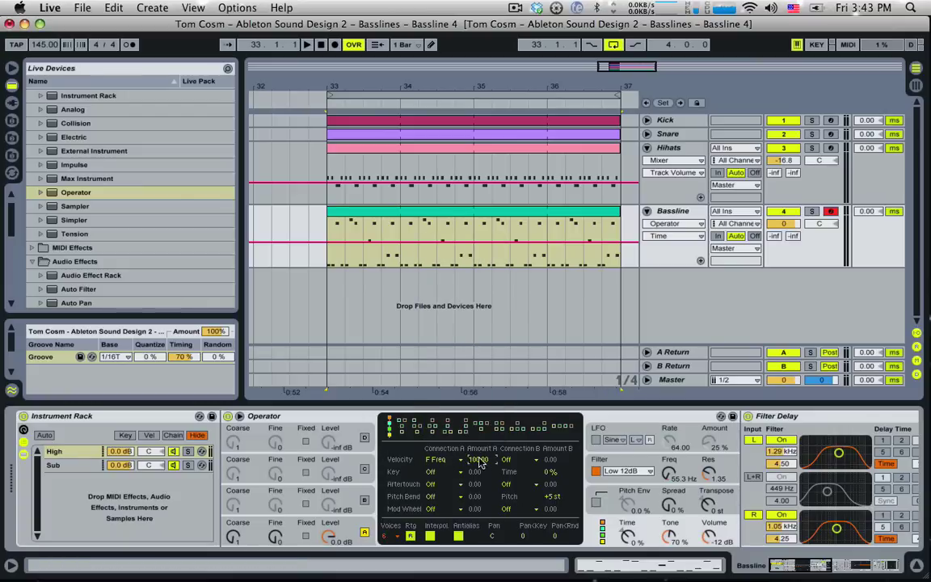
# - Lower the first beat's note velocities in the Bassline clip, setting 1.1.2 to 45, 1.1.3 to 66 and 1.1.4 to 38, and audition the result
pyautogui.doubleClick(356, 216)
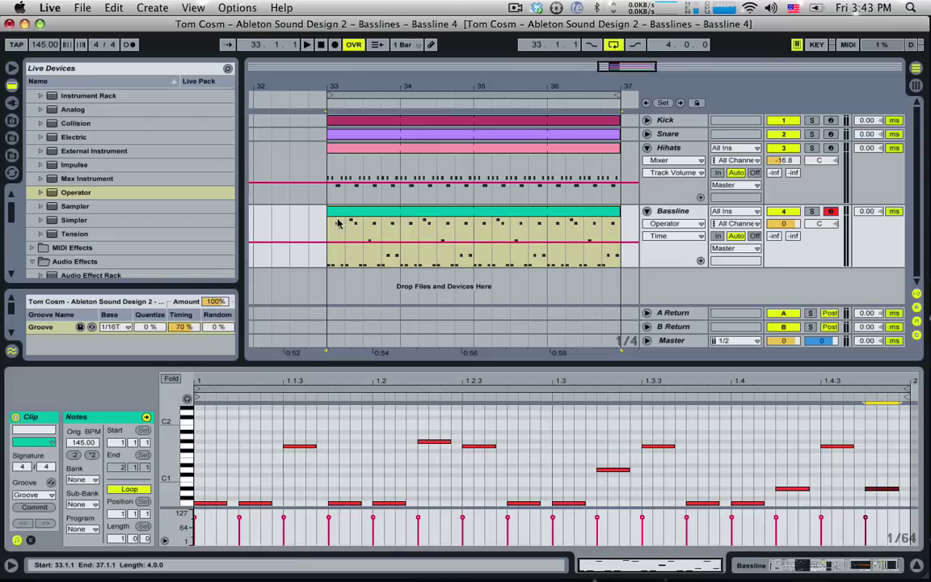
pyautogui.moveTo(239, 517); pyautogui.dragTo(239, 526)
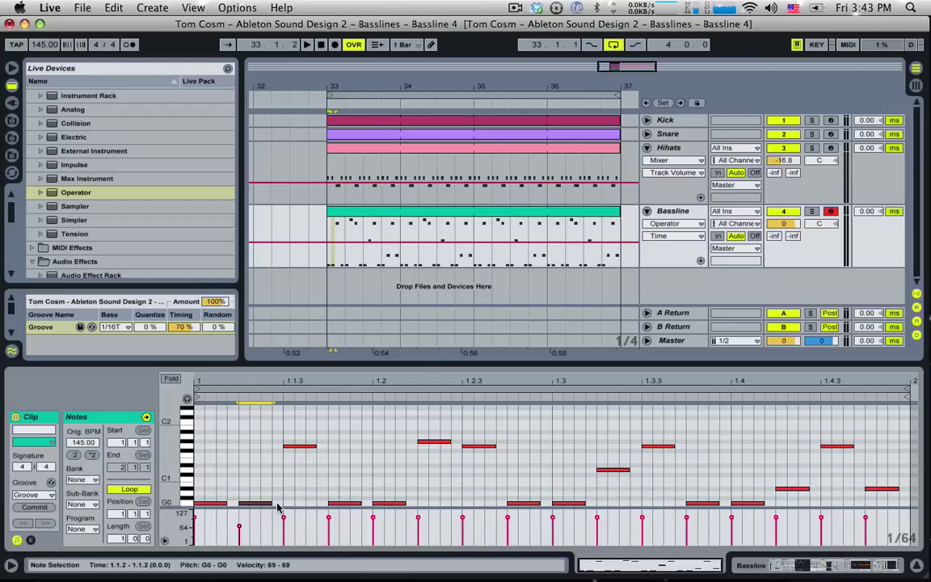
pyautogui.click(302, 445)
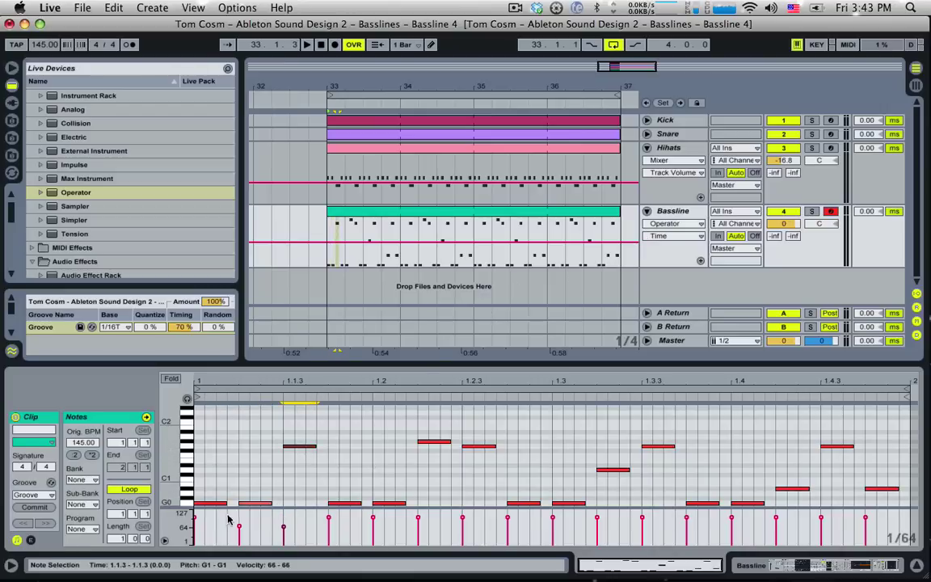
pyautogui.moveTo(205, 502); pyautogui.dragTo(205, 530)
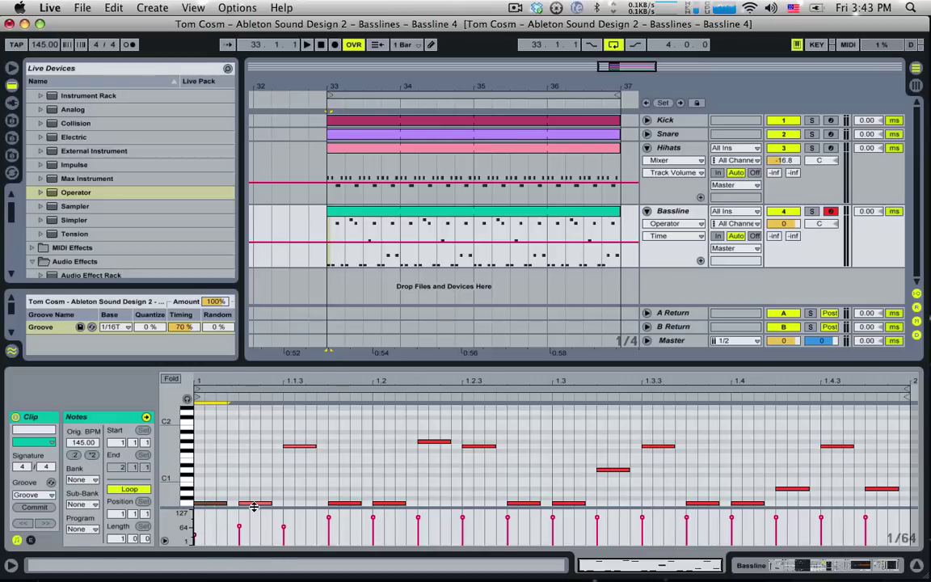
pyautogui.moveTo(254, 503); pyautogui.dragTo(254, 522)
pyautogui.press('space')
pyautogui.press('space')
pyautogui.press('space')
pyautogui.press('space')
pyautogui.press('space')
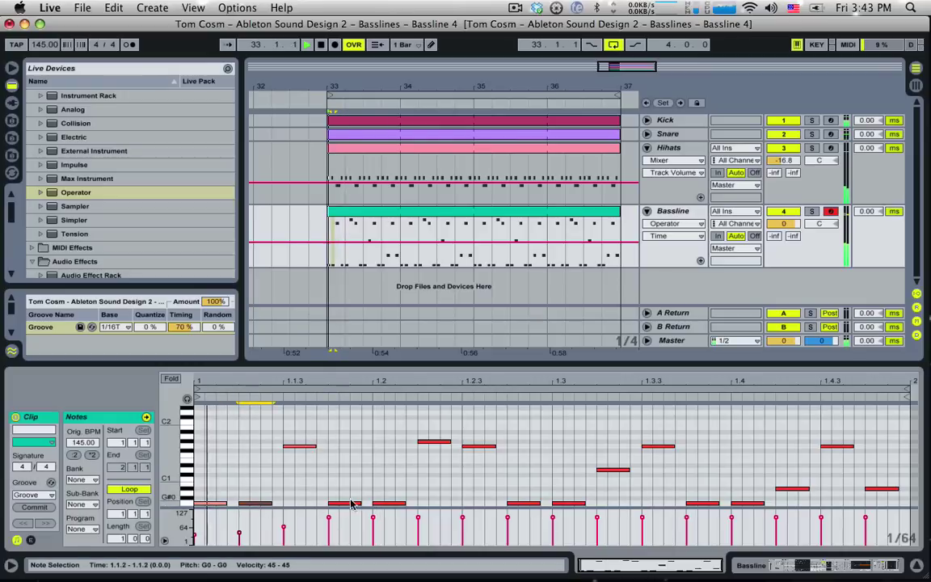
pyautogui.moveTo(346, 502); pyautogui.dragTo(345, 533)
pyautogui.press('space')
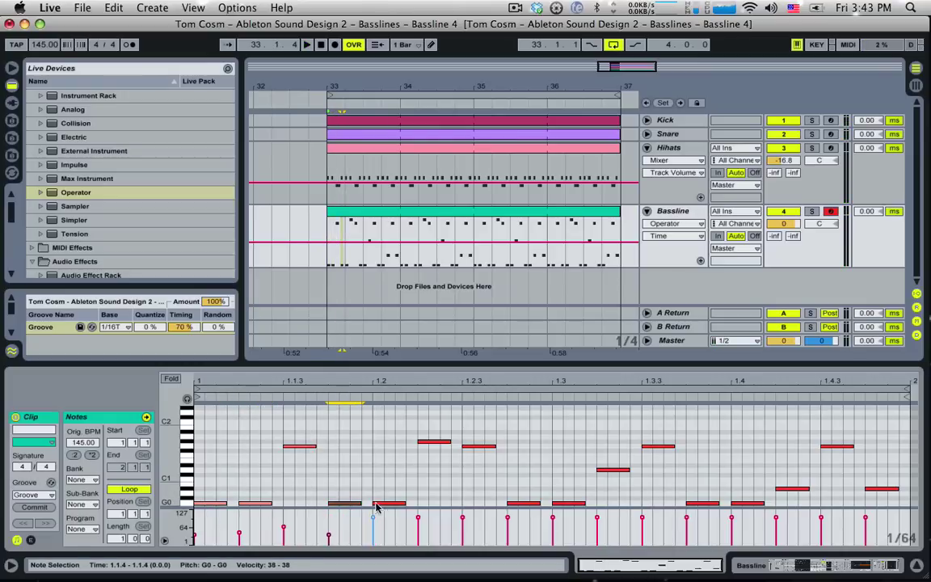
# - Lower the second beat's velocities in the Bassline clip: 1.2.2 to 33, 1.2.3 to 81 and 1.2.4 to 55, and start playback
pyautogui.click(440, 441)
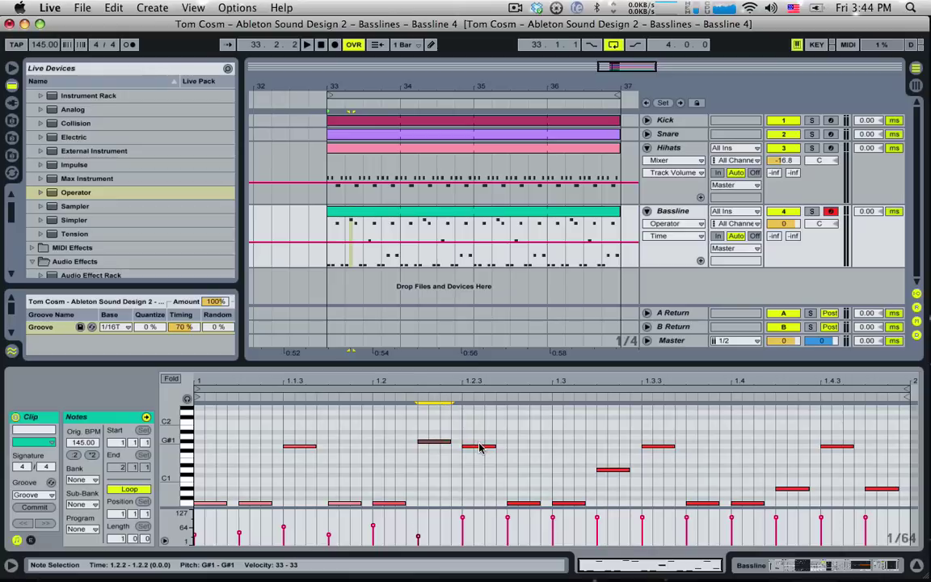
pyautogui.click(479, 447)
pyautogui.press('space')
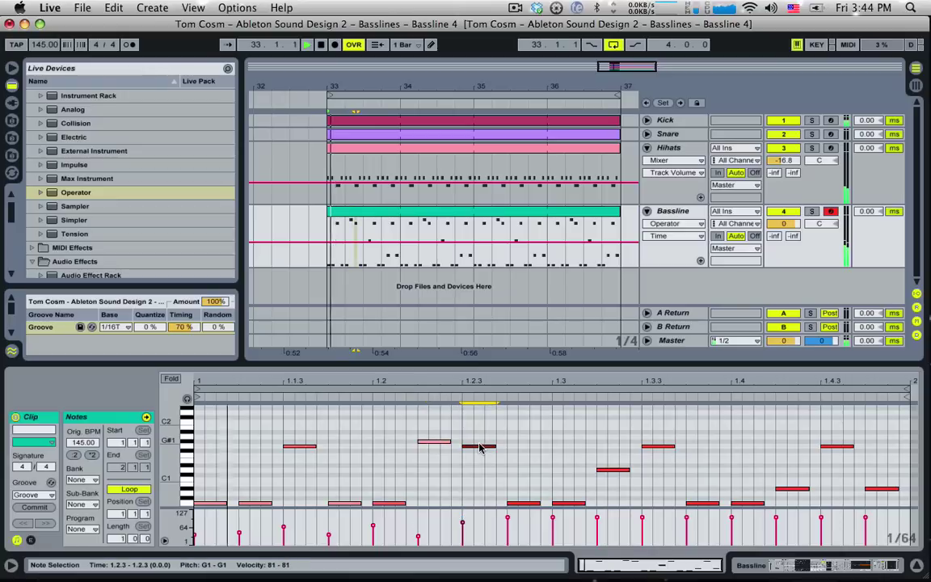
pyautogui.click(524, 502)
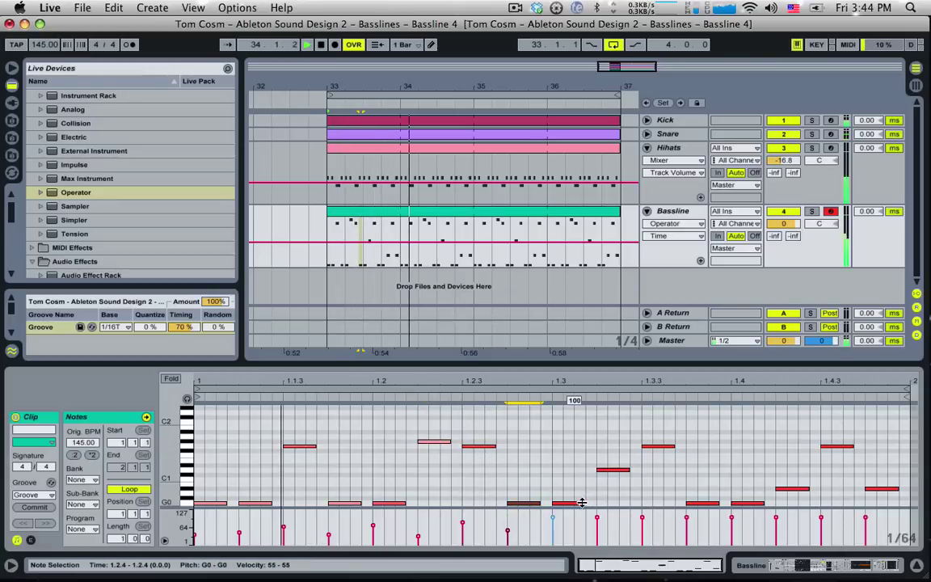
# - During playback, set the Bassline note velocities at 1.3.2 to 52, 1.3.3 to 81, 1.2.4 to 71 and 1.4.1 to 64
pyautogui.click(612, 469)
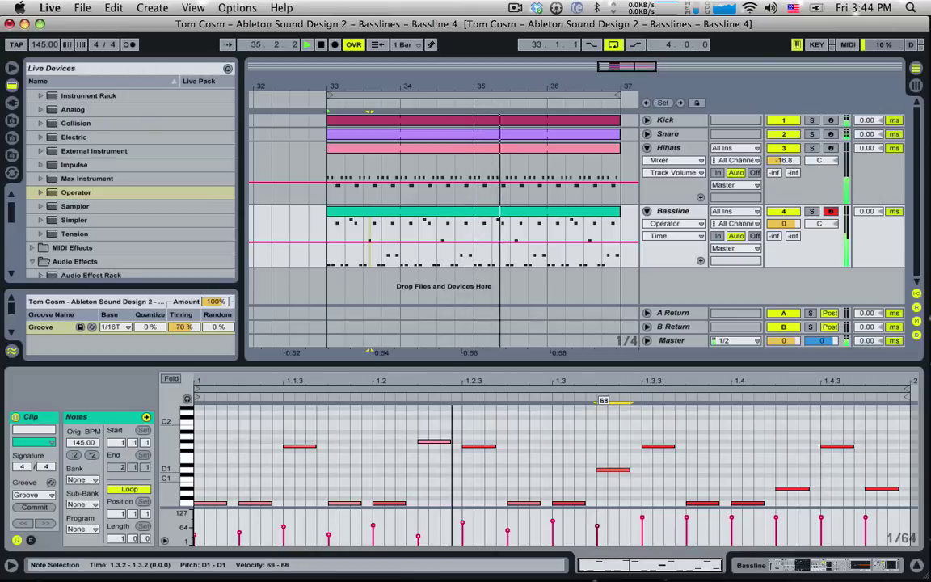
pyautogui.click(658, 446)
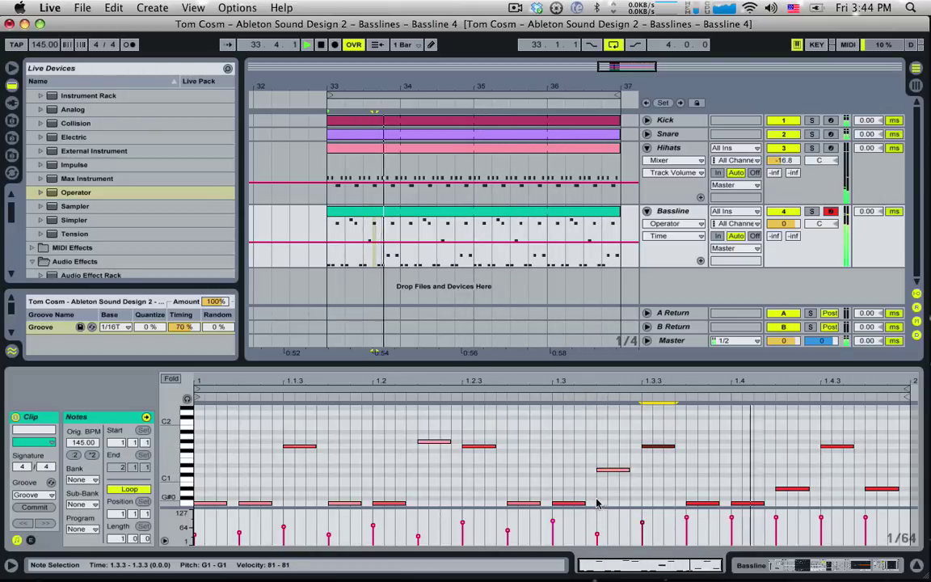
pyautogui.click(521, 503)
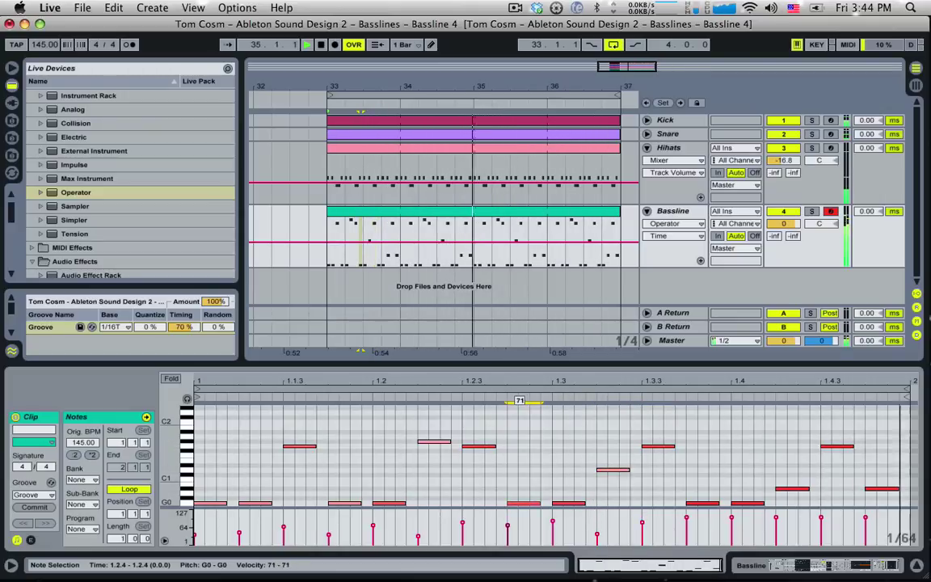
pyautogui.click(613, 469)
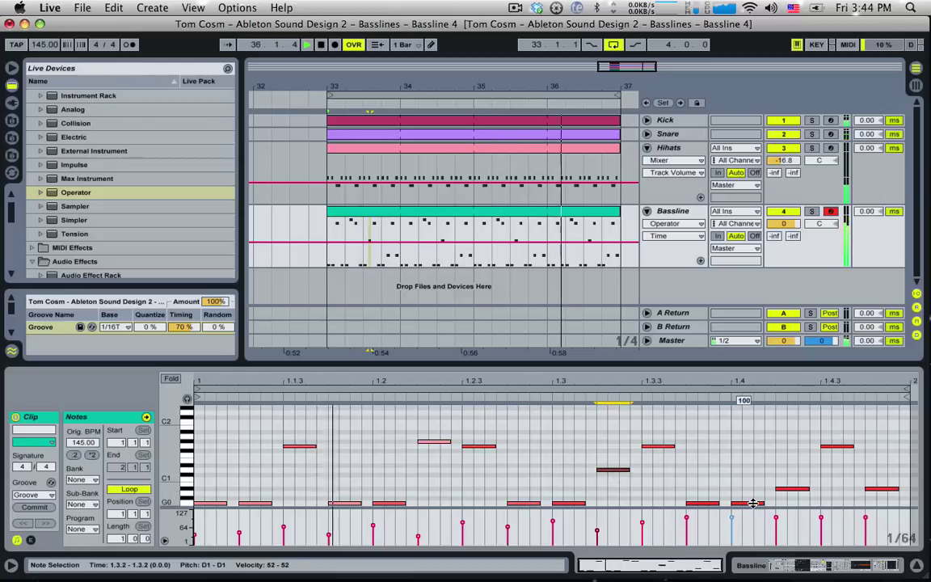
pyautogui.click(747, 503)
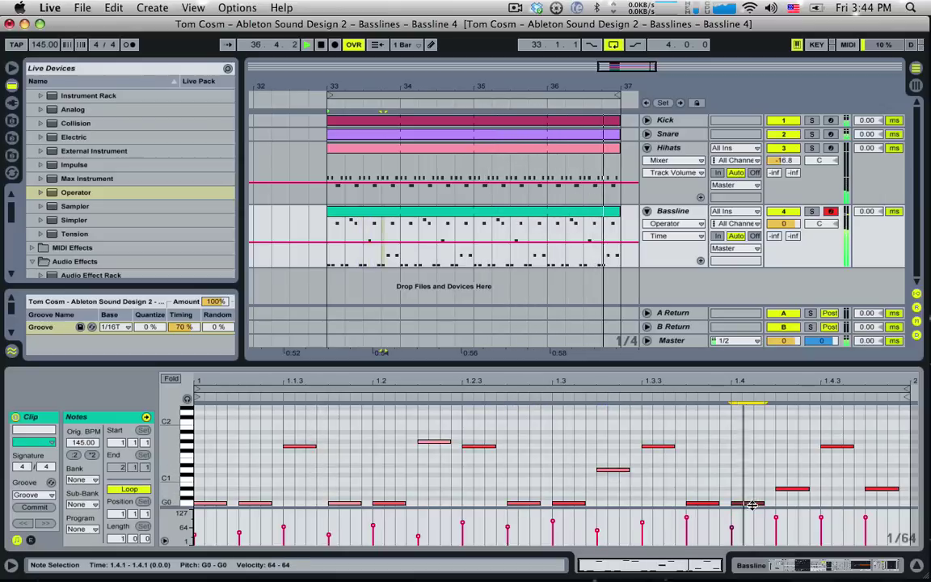
# - Move the Bassline note at 1.4.4 down to G0 and the one at 1.4.3 to F1, and lower the velocity at 1.4.2
pyautogui.click(873, 490)
pyautogui.scroll(-2, 877, 485)
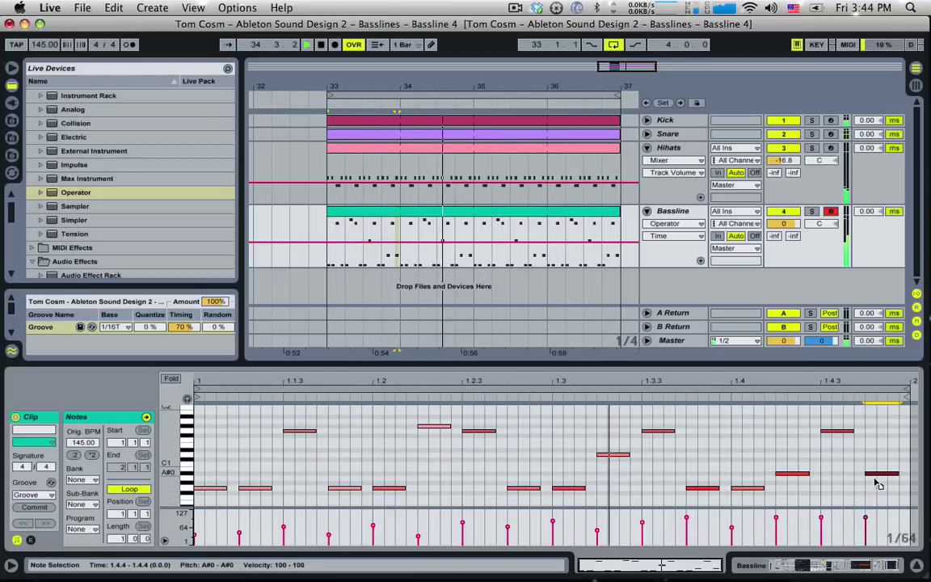
pyautogui.moveTo(874, 479); pyautogui.dragTo(881, 489)
pyautogui.click(794, 473)
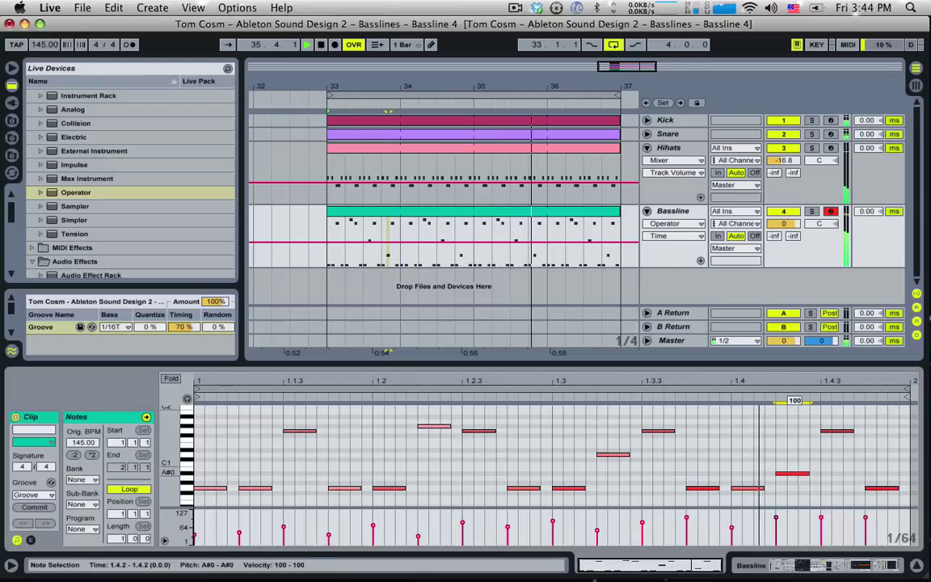
pyautogui.click(832, 430)
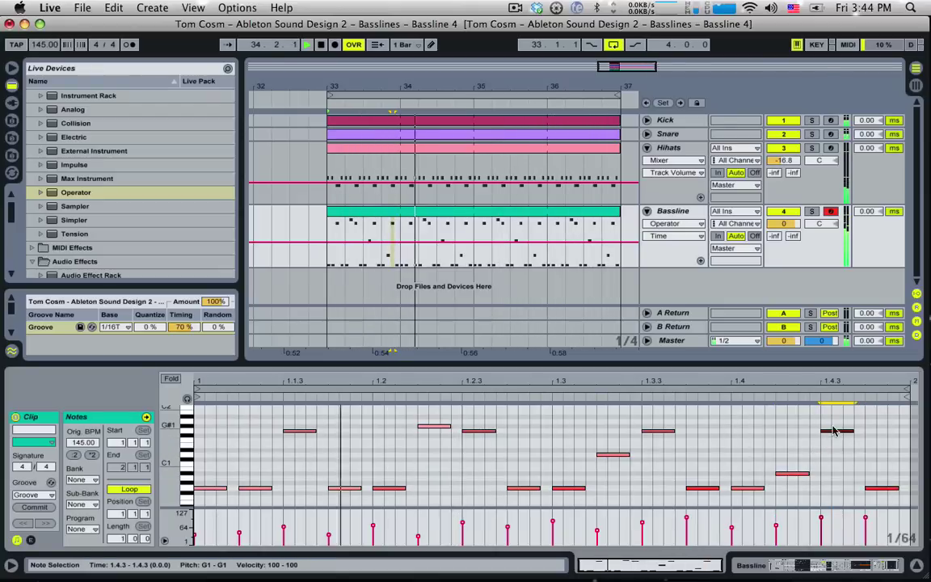
pyautogui.moveTo(834, 431); pyautogui.dragTo(836, 440)
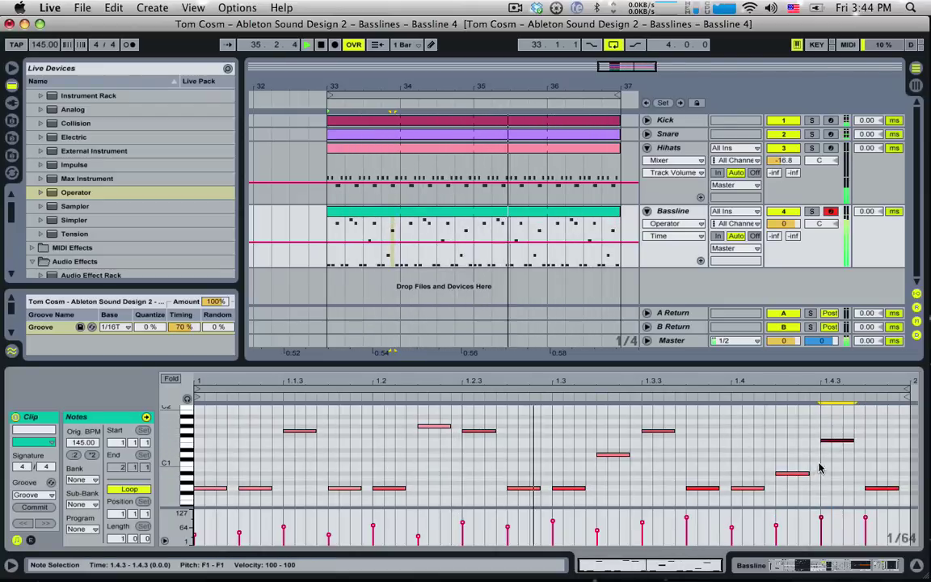
# - Set the Bassline note velocities at 1.4.2 to 50, 1.4.4 to 57 and 1.2.3 to 70, and reduce those at 1.4.3 and 1.3.3
pyautogui.click(788, 474)
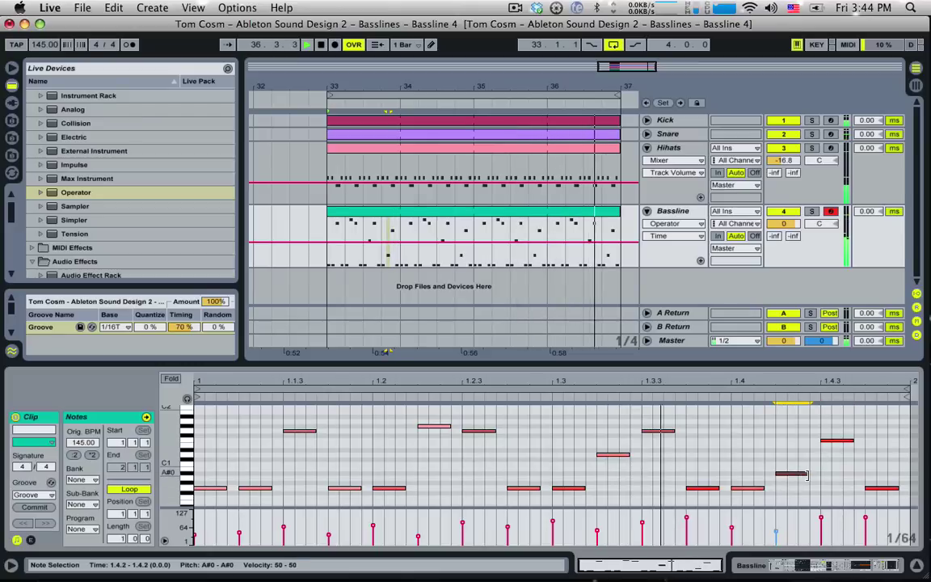
pyautogui.click(871, 487)
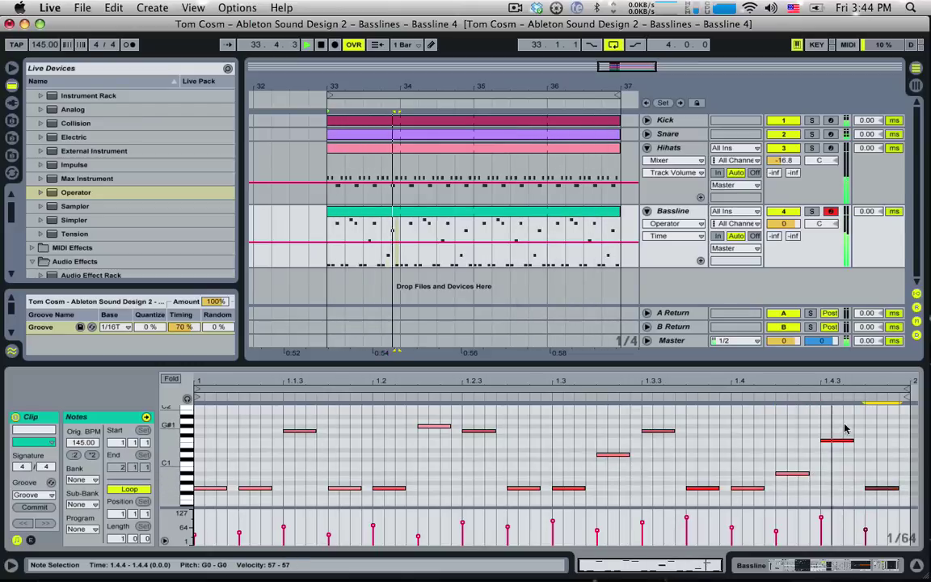
pyautogui.click(661, 431)
pyautogui.click(479, 434)
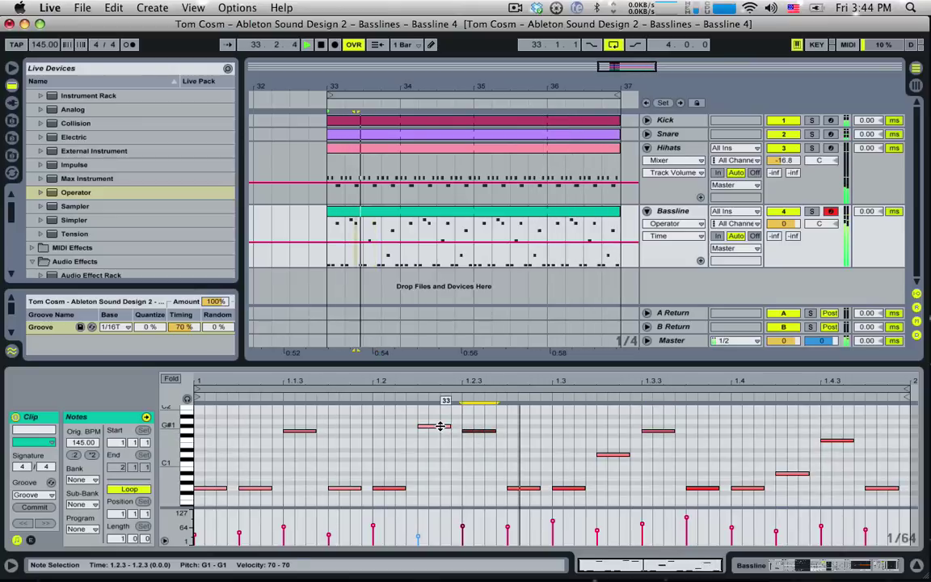
# - Set velocities at 1.2.2 to 23 and 1.3.1 to 62, lower those at 1.2.4 and 1.3.3, and raise those at 1.3.2 and 1.2.3
pyautogui.moveTo(441, 425); pyautogui.dragTo(441, 440)
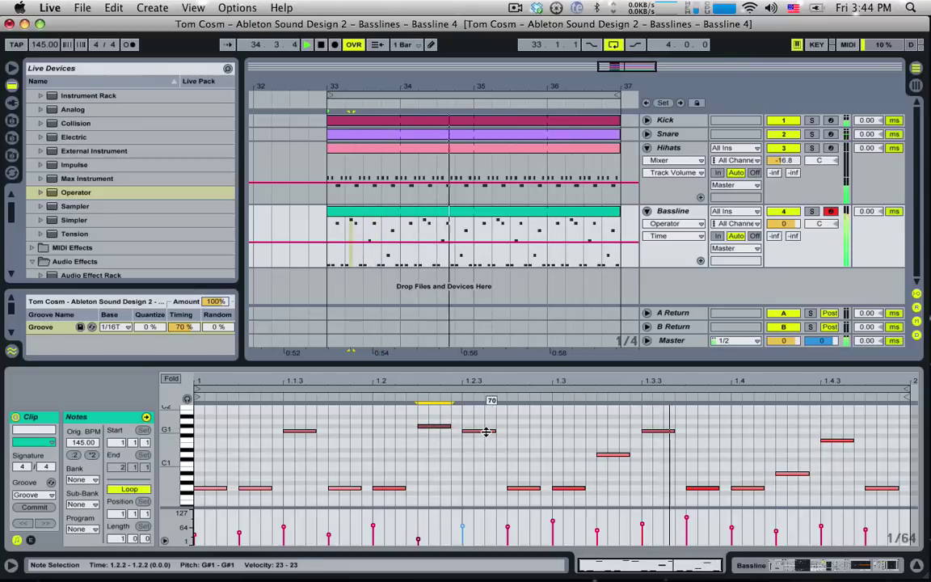
pyautogui.moveTo(522, 488); pyautogui.dragTo(567, 499)
pyautogui.click(569, 488)
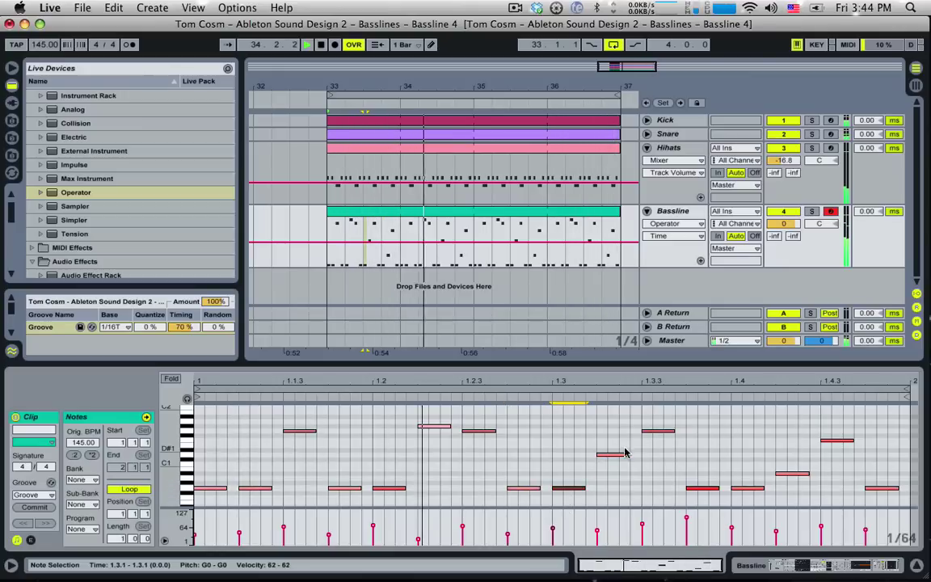
pyautogui.moveTo(613, 454); pyautogui.dragTo(613, 438)
pyautogui.moveTo(475, 430); pyautogui.dragTo(474, 419)
pyautogui.moveTo(659, 434); pyautogui.dragTo(658, 451)
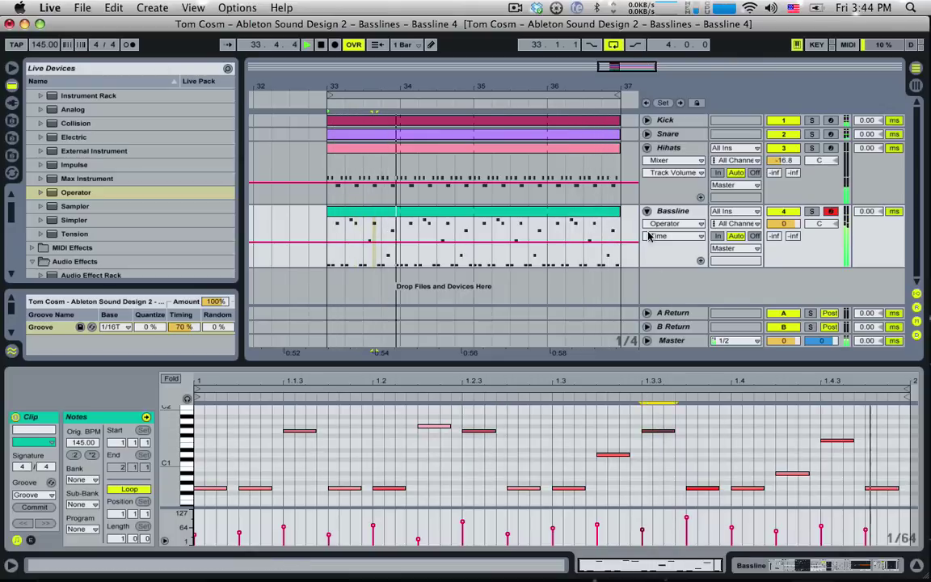
# - In the High chain's Operator, add Pan as velocity's second modulation target and set its amount to 70.31 while playing the loop
pyautogui.click(668, 212)
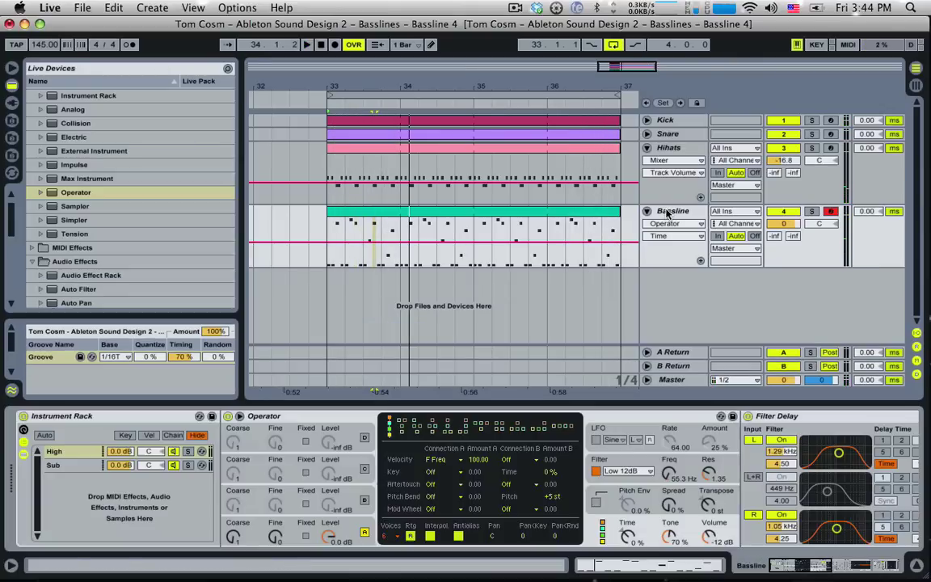
pyautogui.click(531, 461)
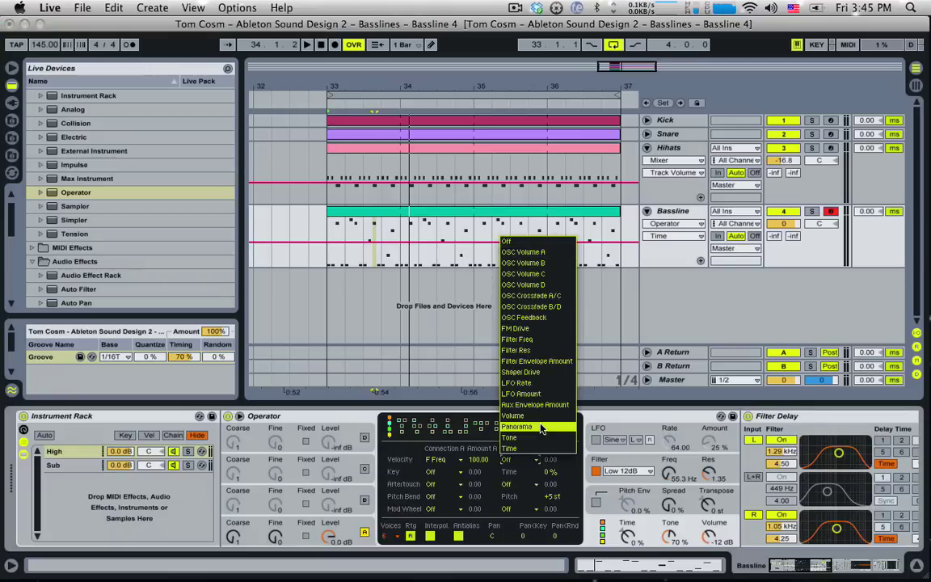
pyautogui.click(539, 427)
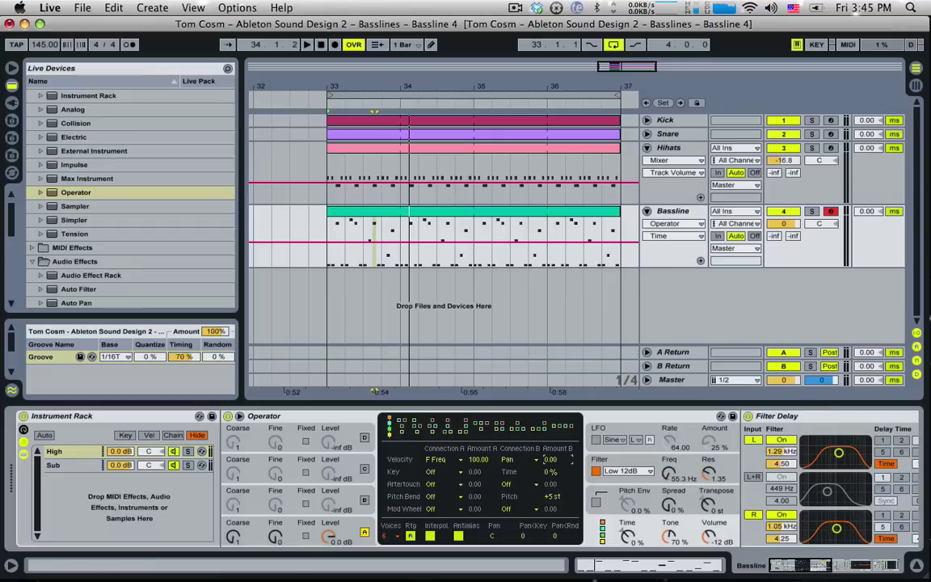
pyautogui.doubleClick(465, 218)
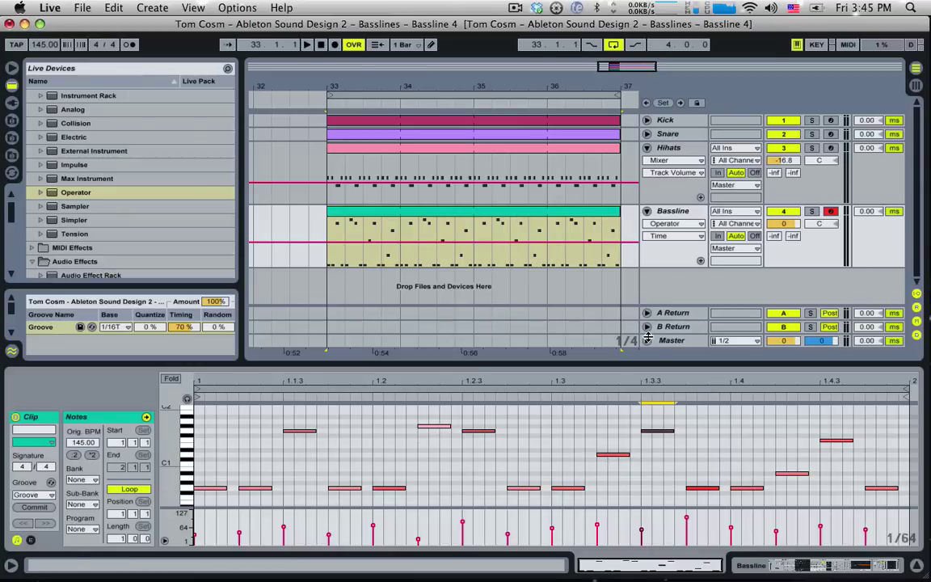
pyautogui.click(668, 215)
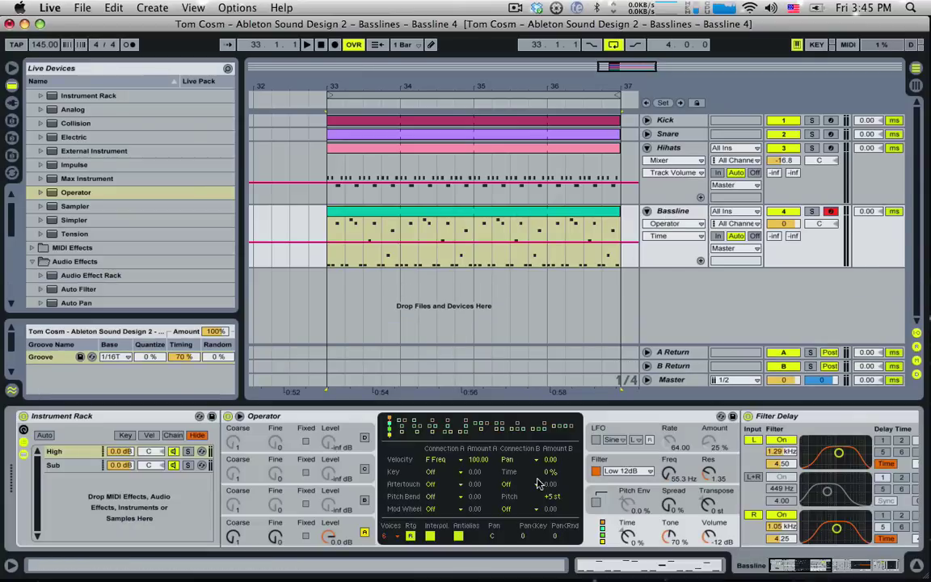
pyautogui.press('space')
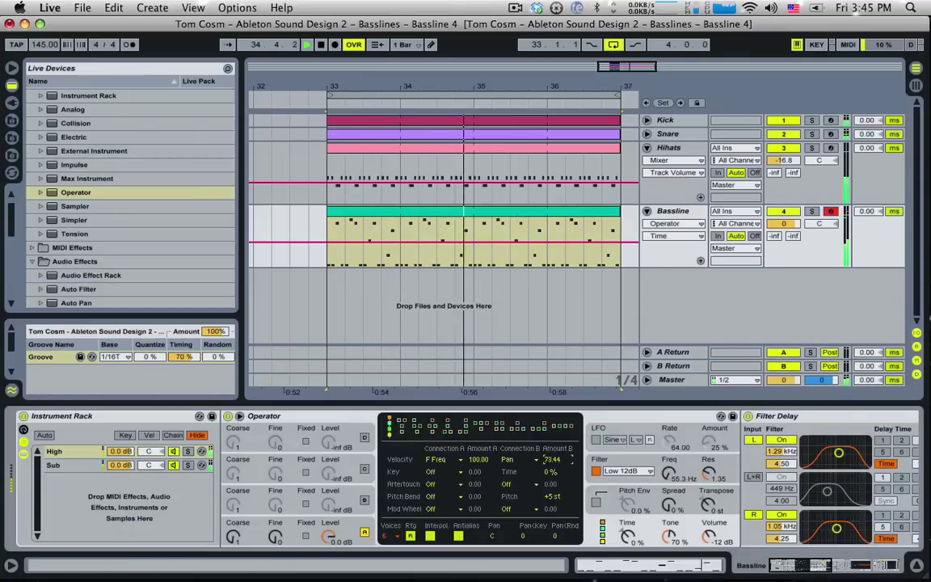
pyautogui.moveTo(552, 459); pyautogui.dragTo(552, 463)
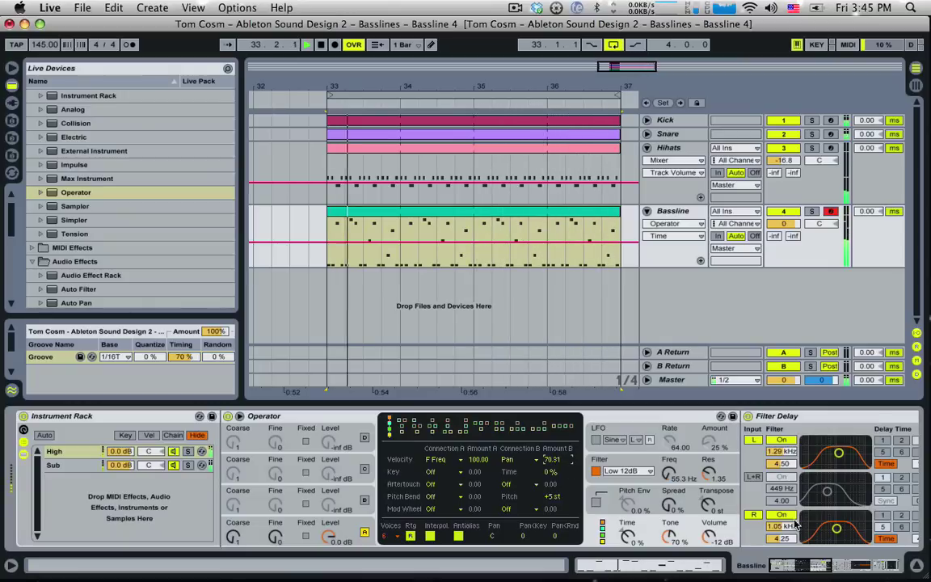
# - Stop playback and solo the Kick, Snare, Hihats and Bassline tracks
pyautogui.click(812, 565)
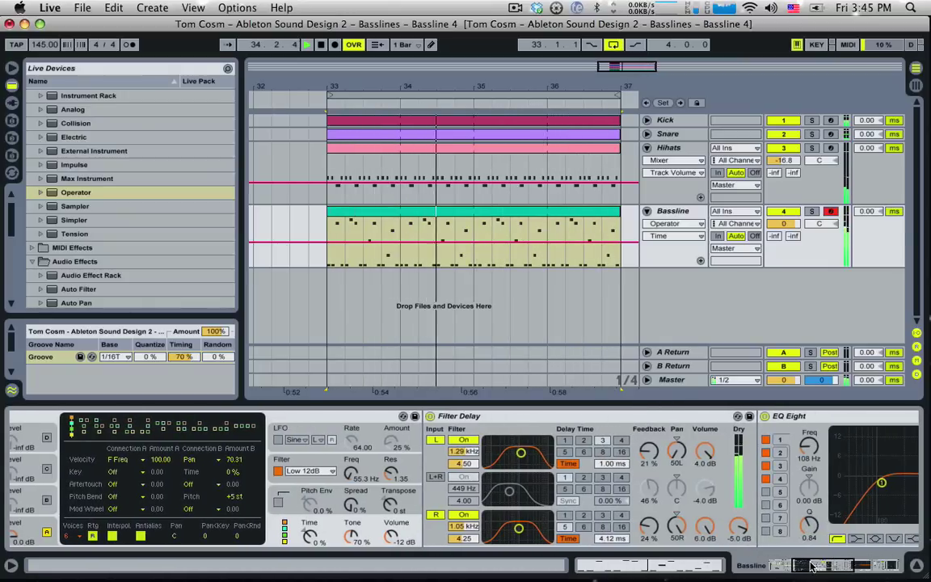
pyautogui.click(837, 566)
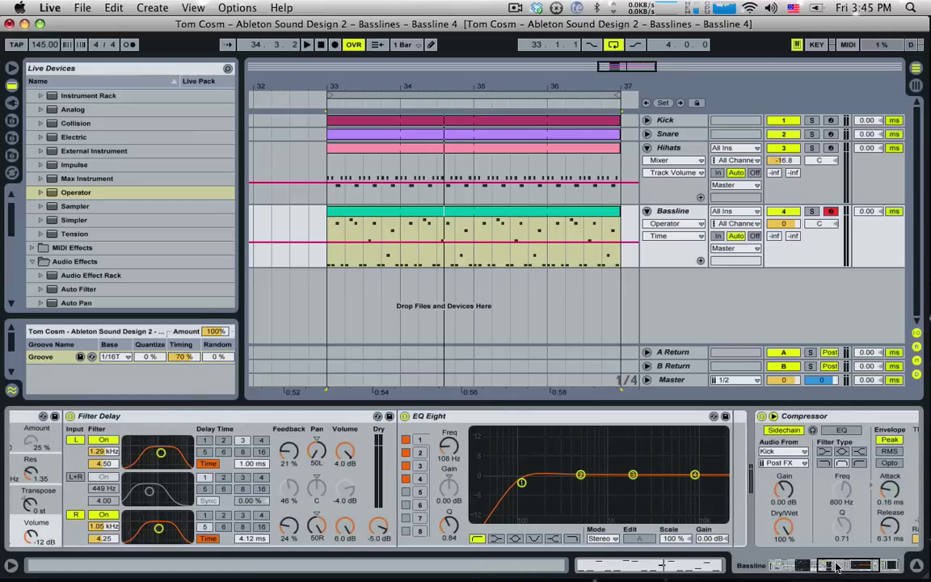
pyautogui.click(812, 120)
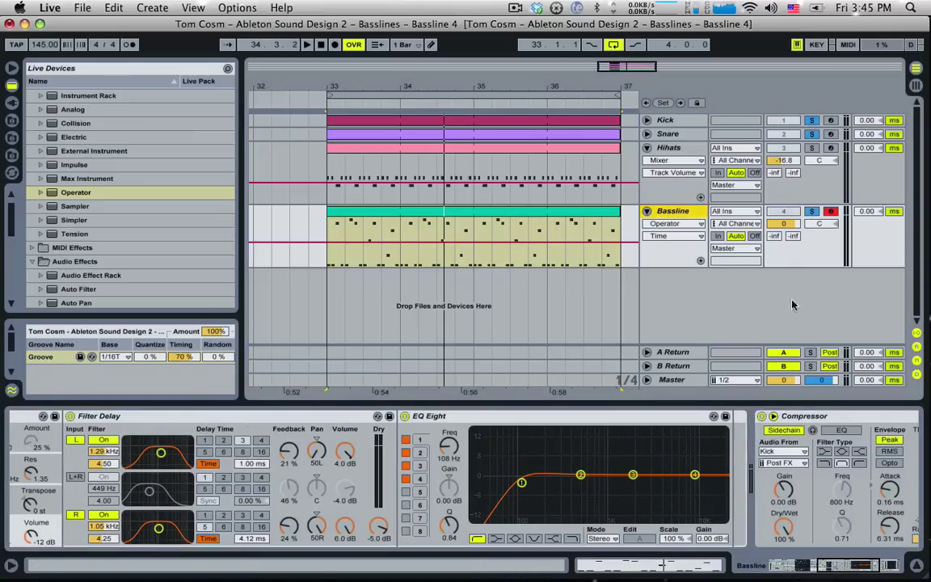
# - Shape the Bassline's EQ Eight by cutting band 2 about 5.4 dB near 634 Hz and boosting bands 3 and 4 in the highs
pyautogui.click(841, 566)
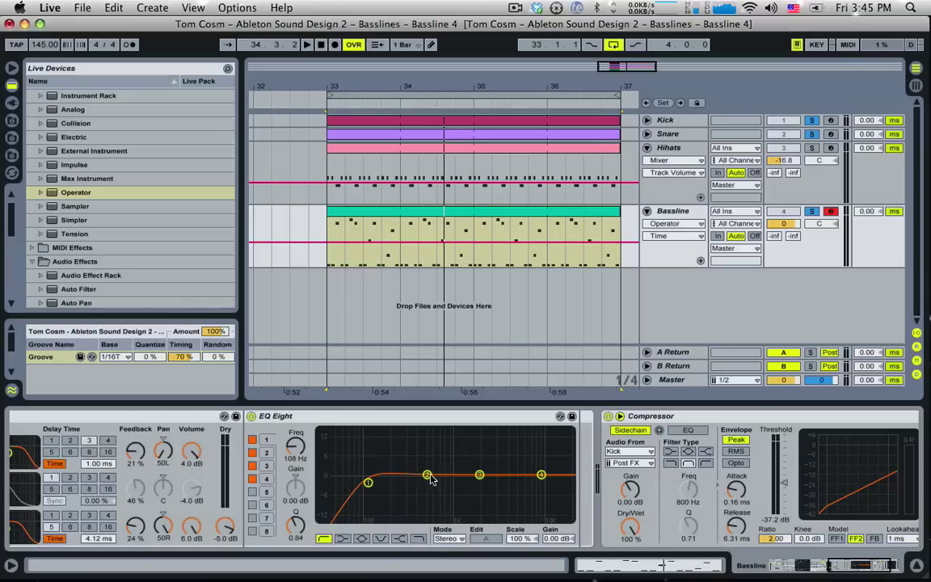
pyautogui.moveTo(431, 476); pyautogui.dragTo(486, 491)
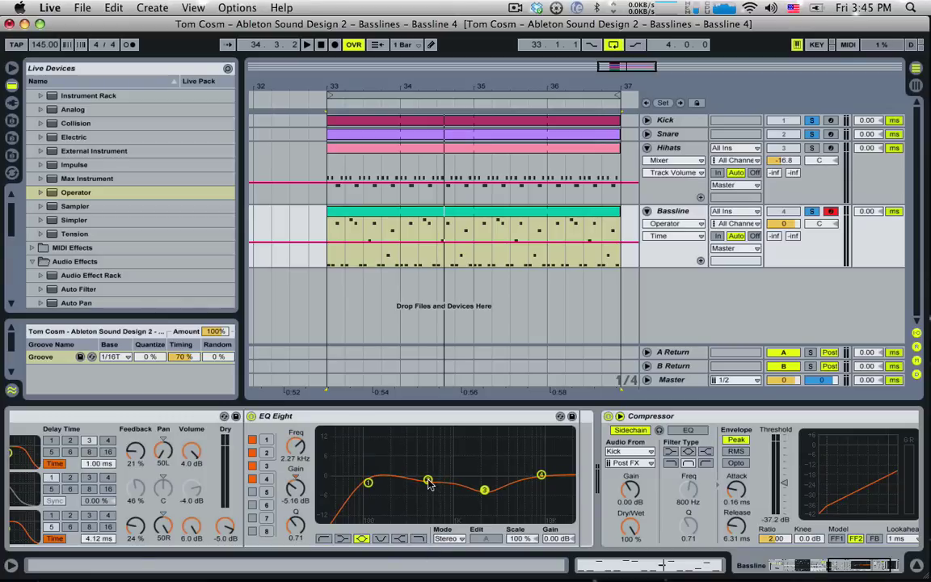
pyautogui.moveTo(429, 483); pyautogui.dragTo(426, 474)
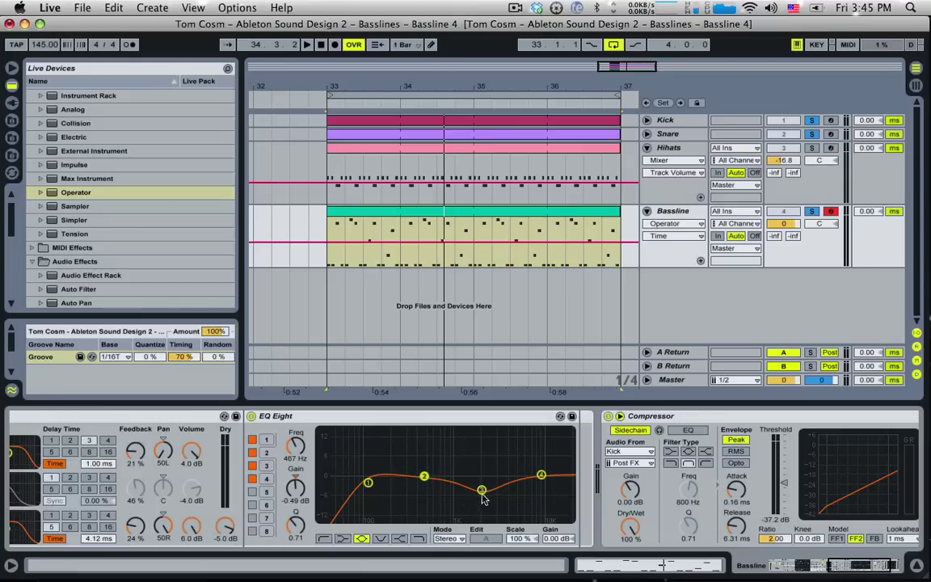
pyautogui.press('space')
pyautogui.moveTo(481, 490); pyautogui.dragTo(541, 468)
pyautogui.press('space')
pyautogui.moveTo(424, 476); pyautogui.dragTo(435, 491)
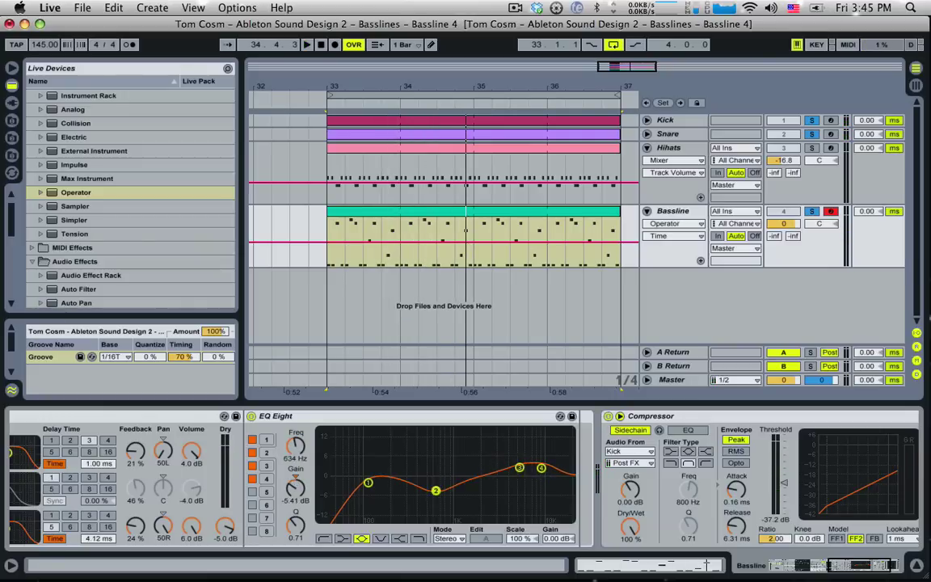
# - Enable EQ Eight band 5 as a slight low-mid boost, and set band 2 to 1.12 kHz at -3.44 dB and band 3 to 4.11 kHz at 1.97 dB
pyautogui.click(252, 491)
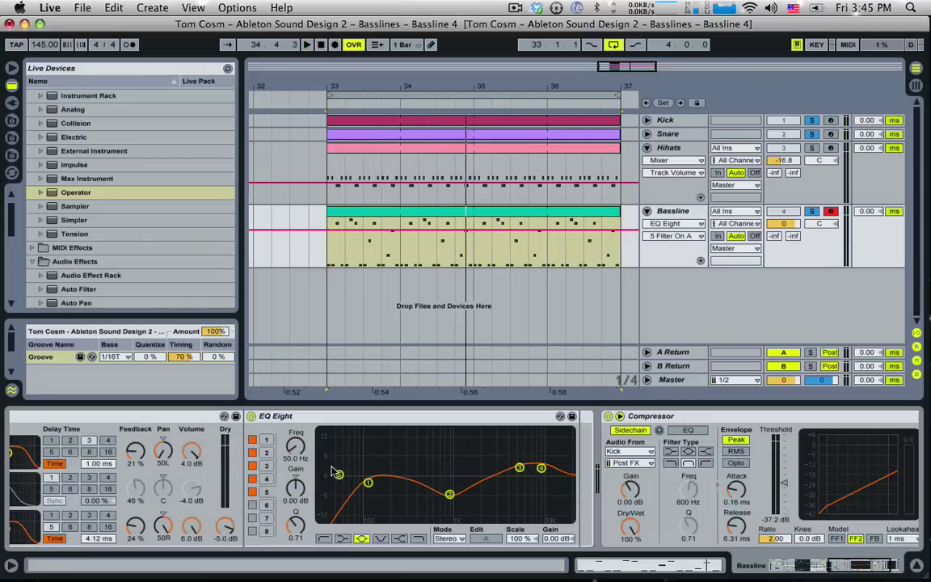
pyautogui.press('space')
pyautogui.moveTo(343, 476); pyautogui.dragTo(458, 485)
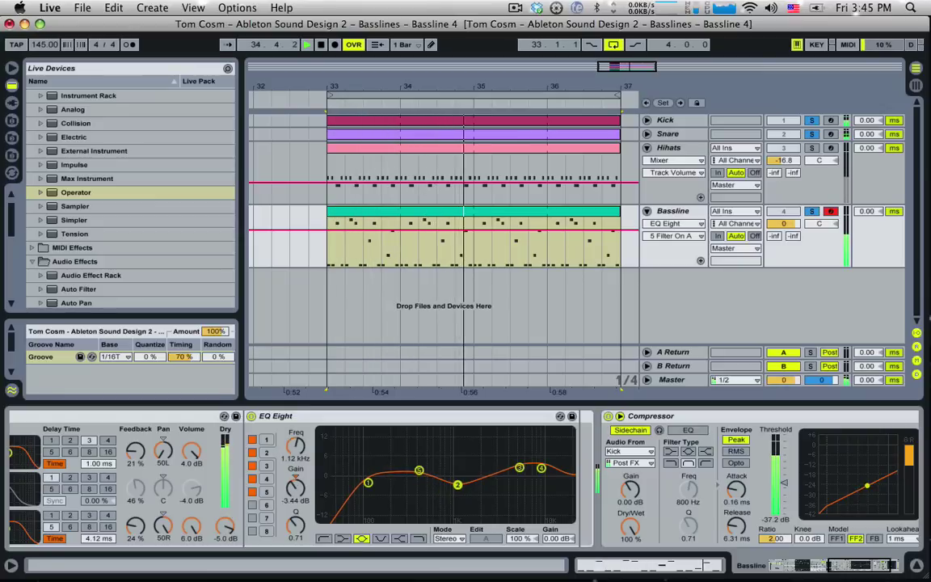
pyautogui.moveTo(520, 468); pyautogui.dragTo(507, 468)
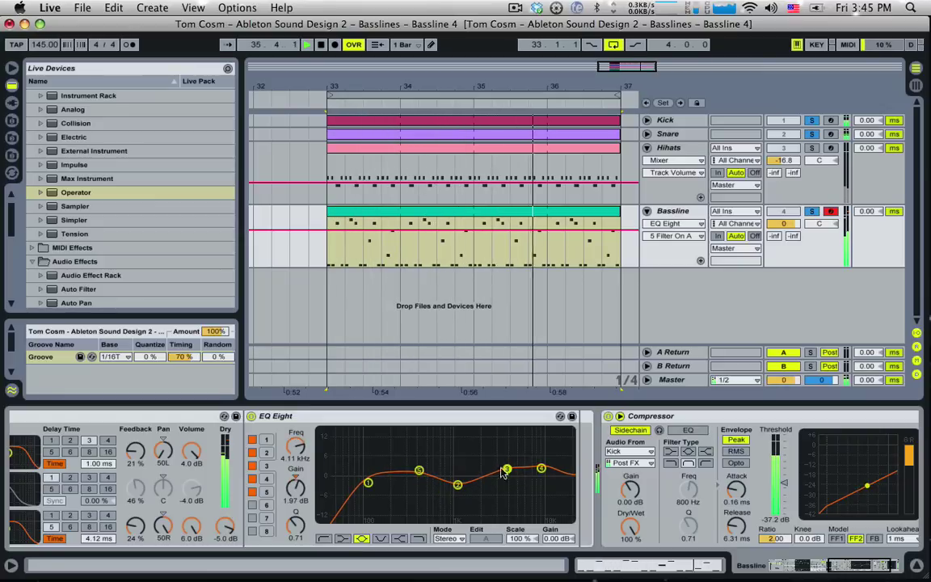
# - Move the Bassline EQ Eight's band 5 to 358 Hz with a 0.98 dB boost and stop playback
pyautogui.click(419, 470)
pyautogui.moveTo(418, 470)
pyautogui.mouseDown()
pyautogui.moveTo(403, 482)
pyautogui.moveTo(413, 472)
pyautogui.mouseUp()
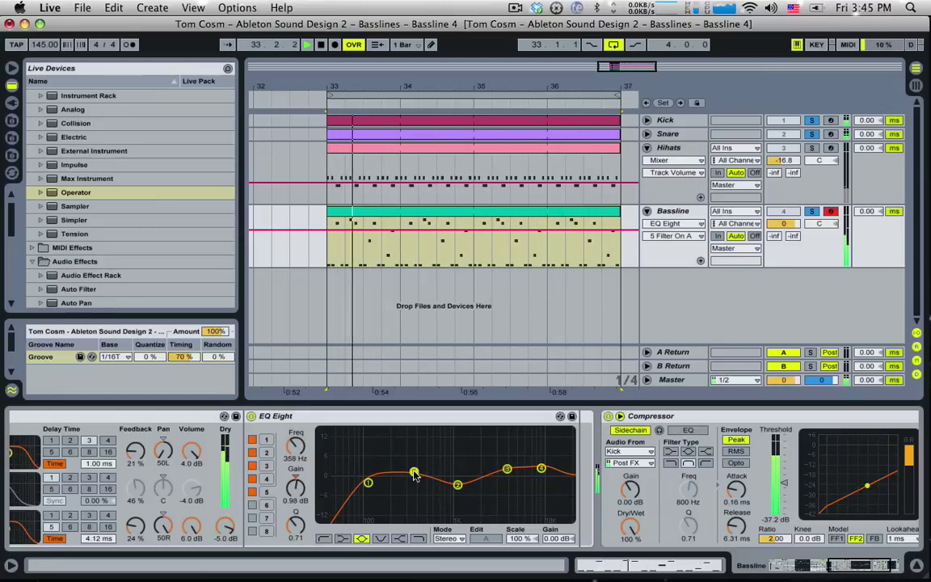
pyautogui.press('space')
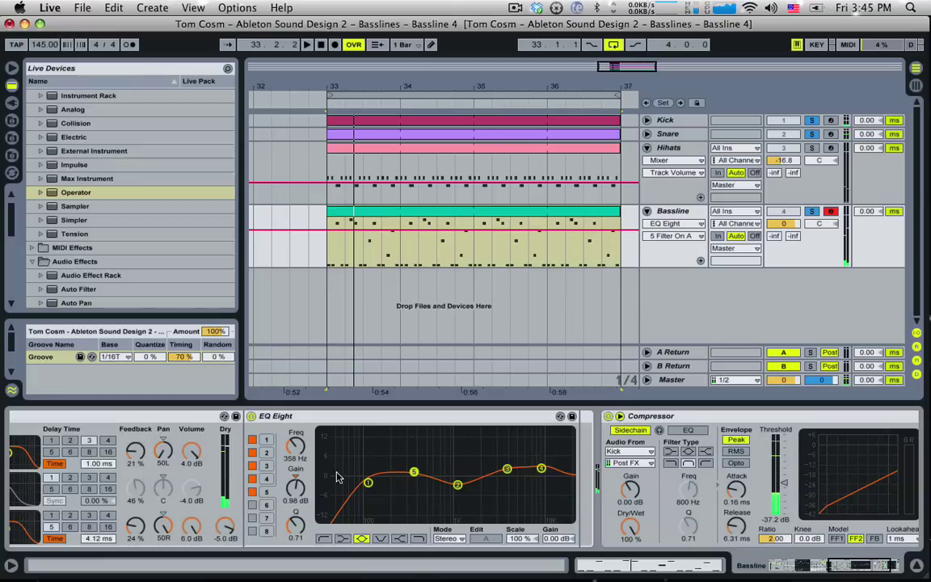
# - Enable EQ Eight band 6 as a narrow peak at 812 Hz with 15.0 dB gain and a Q of 16.6
pyautogui.click(253, 505)
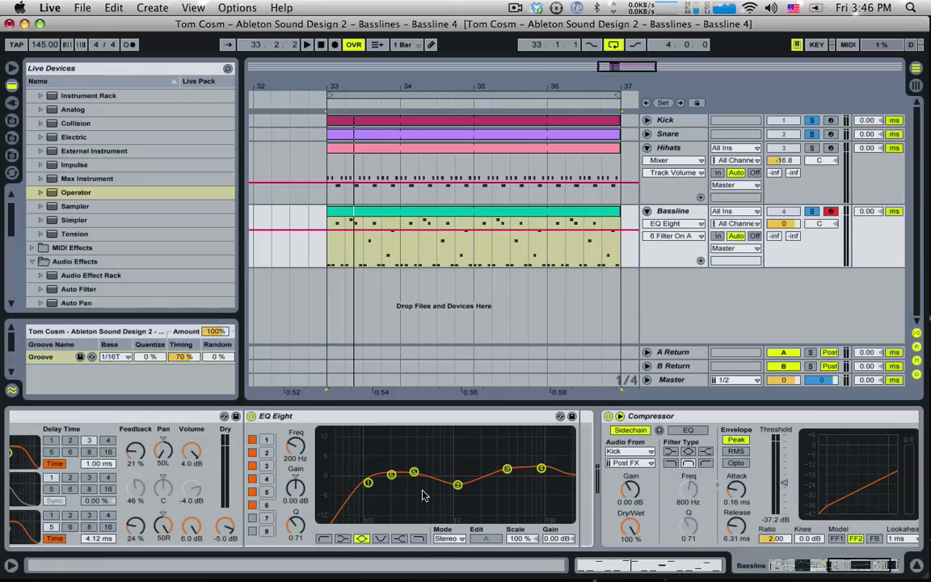
pyautogui.moveTo(394, 475); pyautogui.dragTo(445, 446)
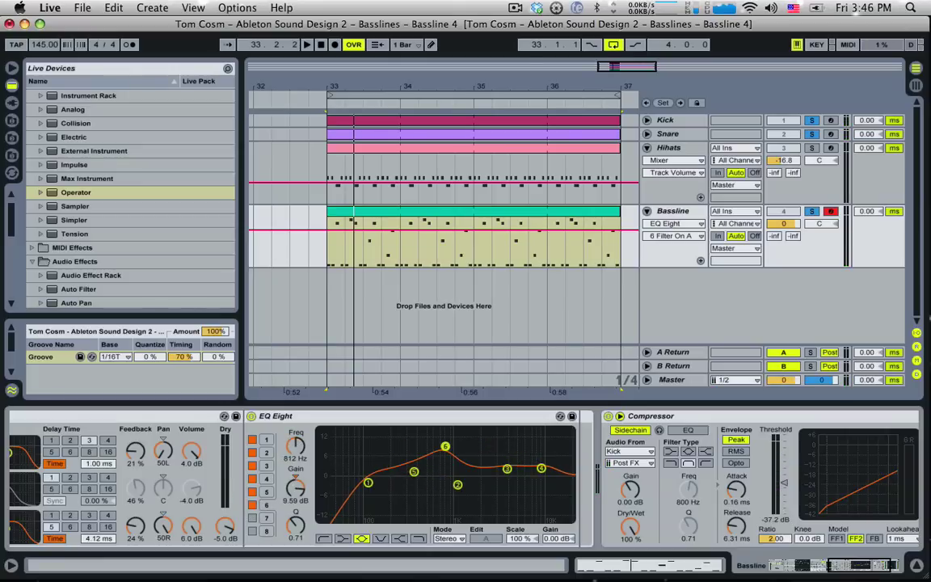
pyautogui.moveTo(296, 521); pyautogui.dragTo(296, 449)
pyautogui.moveTo(297, 489)
pyautogui.mouseDown()
pyautogui.moveTo(298, 477)
pyautogui.moveTo(297, 489)
pyautogui.mouseUp()
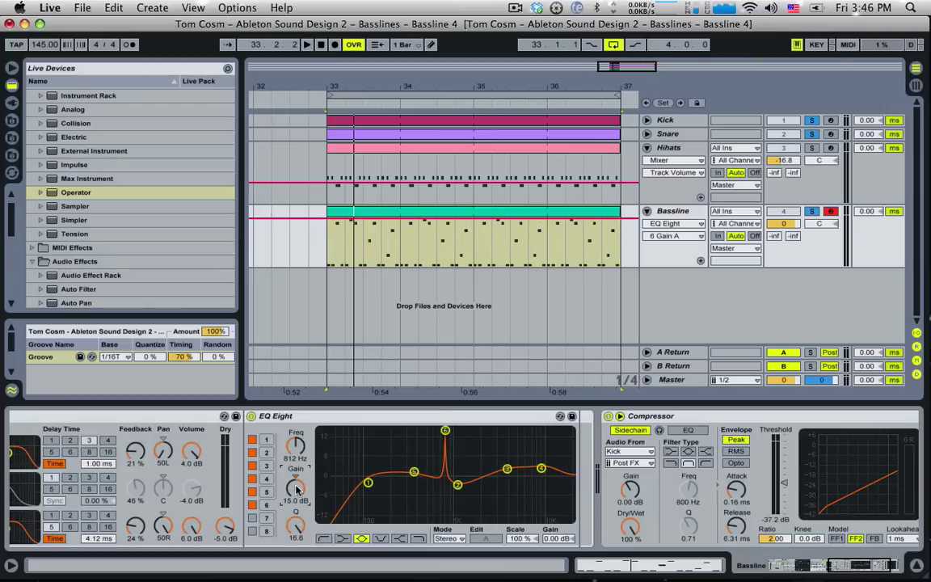
# - Sweep band 6's frequency up and down while auditioning the loop, settle it at 771 Hz and stop playback
pyautogui.moveTo(284, 446); pyautogui.dragTo(315, 446)
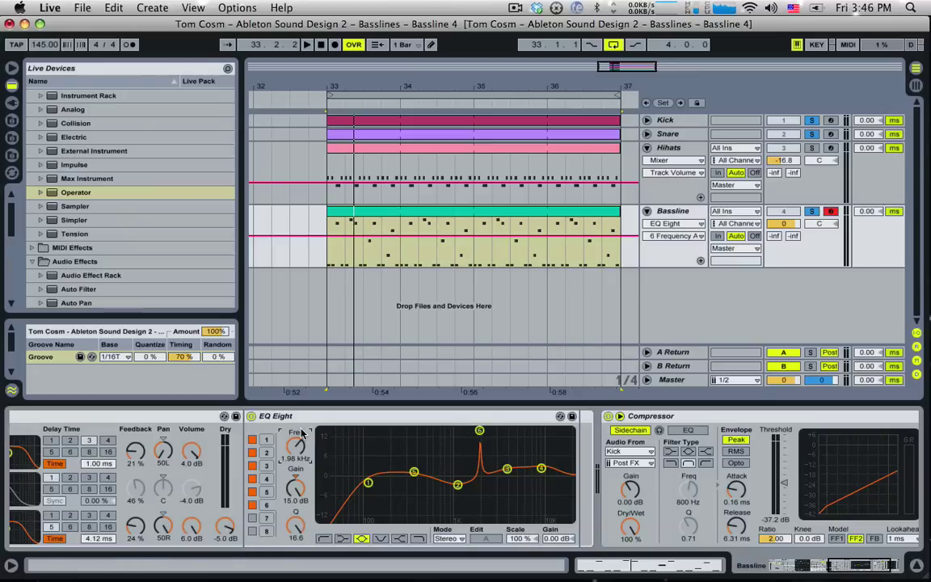
pyautogui.moveTo(295, 445); pyautogui.dragTo(296, 421)
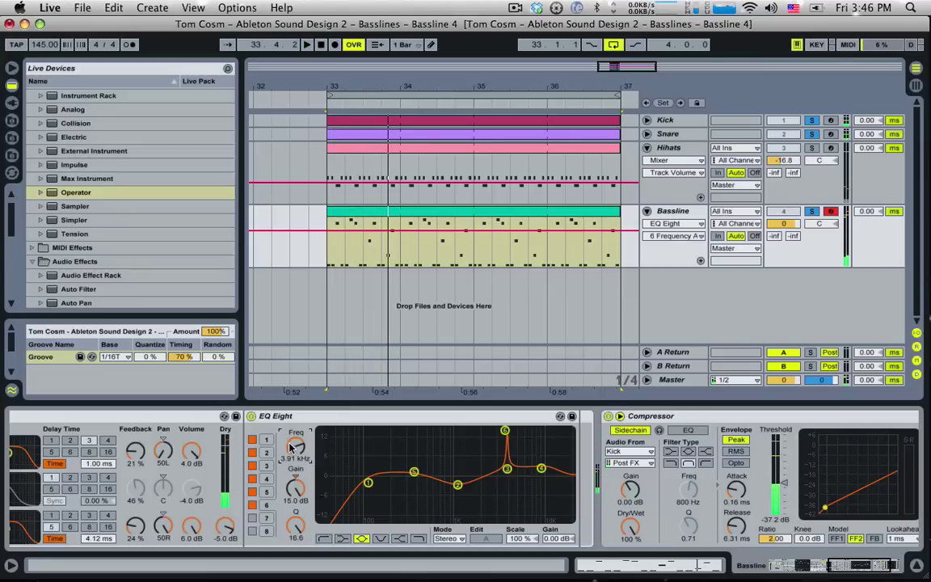
pyautogui.press('space')
pyautogui.moveTo(293, 447); pyautogui.dragTo(296, 514)
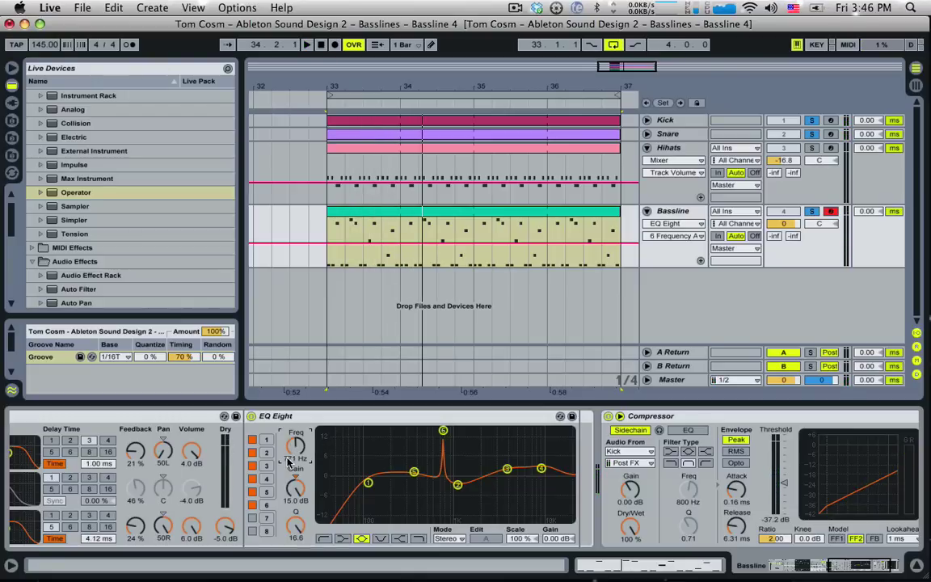
pyautogui.moveTo(293, 455); pyautogui.dragTo(293, 447)
pyautogui.press('space')
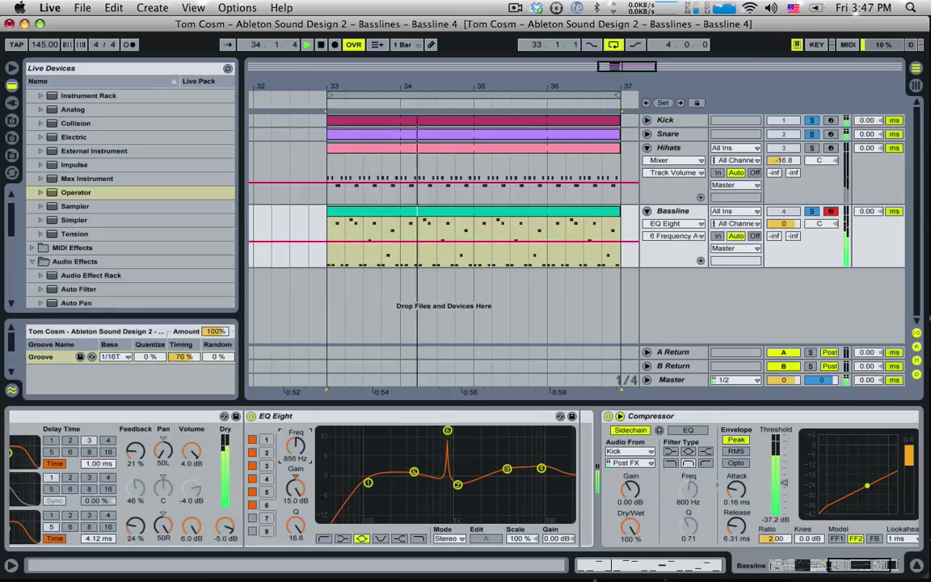
pyautogui.moveTo(292, 452); pyautogui.dragTo(294, 461)
pyautogui.press('space')
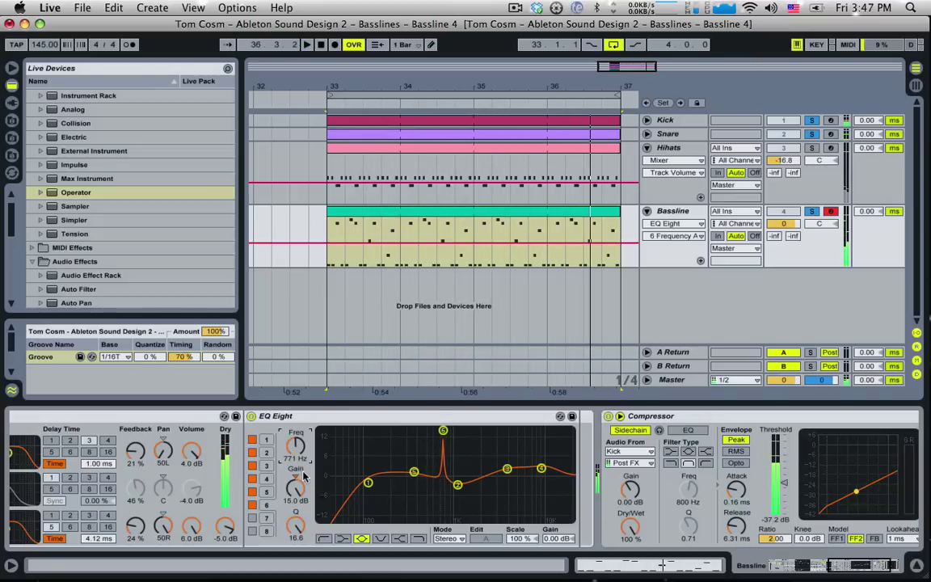
# - Soften band 6 to a Q of 1.87 and a gain of 5.95 dB, and start the loop
pyautogui.moveTo(295, 523); pyautogui.dragTo(296, 543)
pyautogui.moveTo(295, 500); pyautogui.dragTo(295, 516)
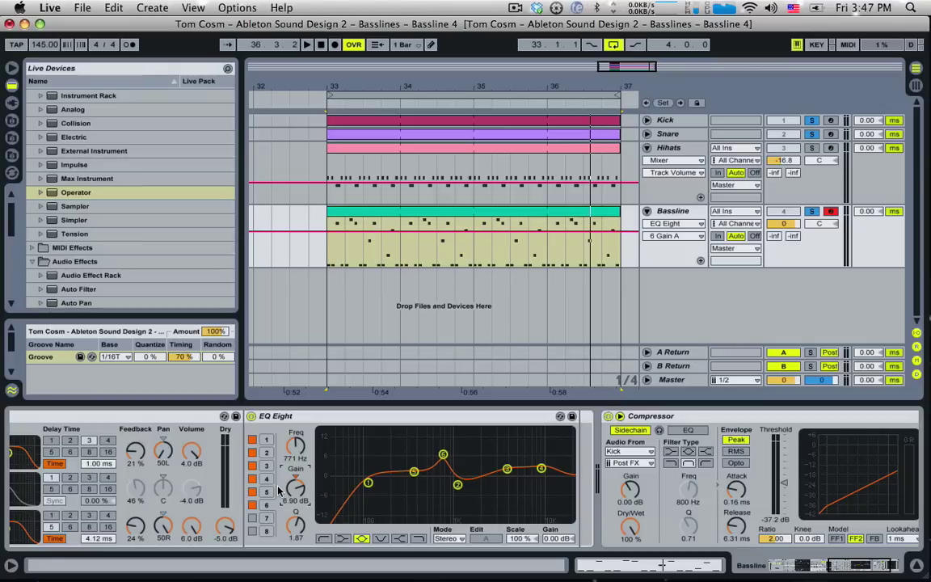
pyautogui.press('space')
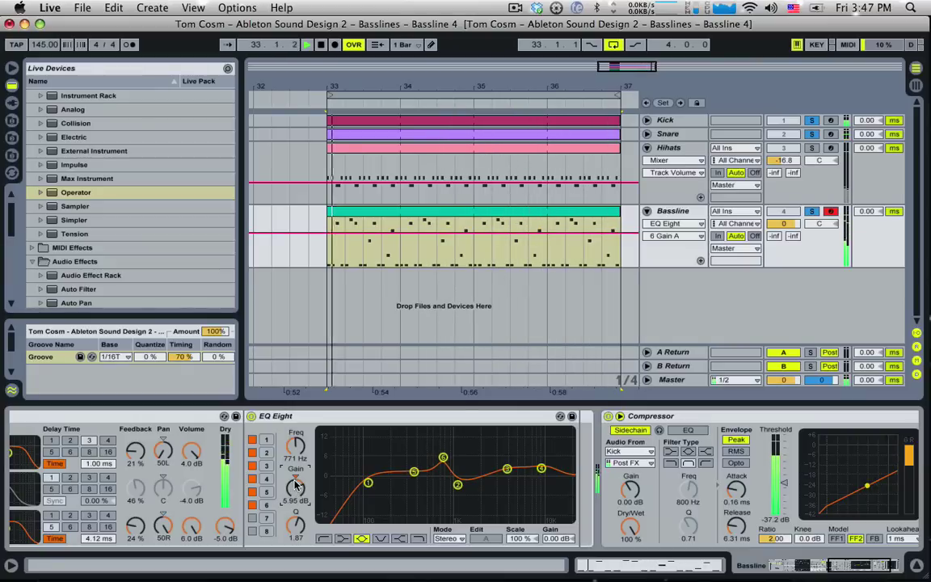
# - Listen to the loop, stop playback and open the Bassline clip's notes for editing
pyautogui.click(809, 151)
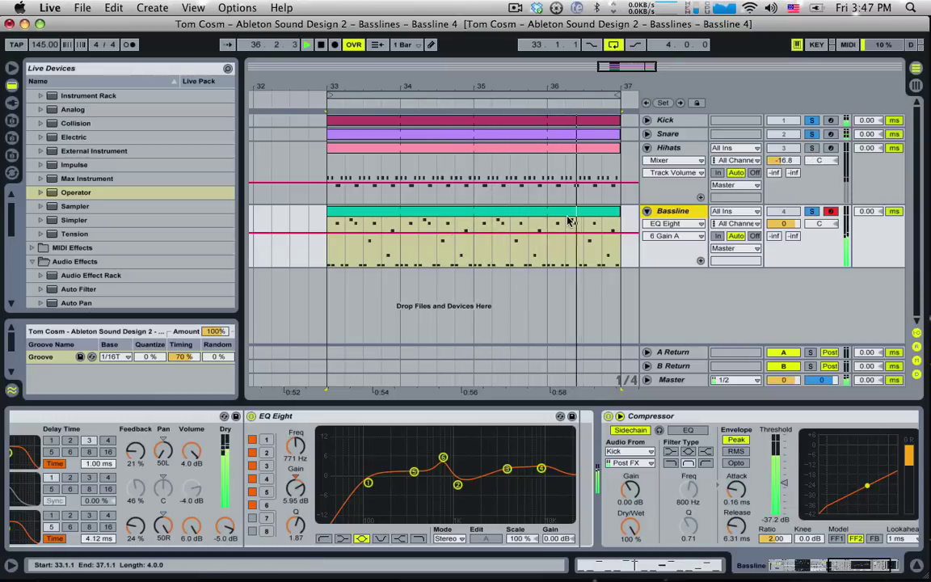
pyautogui.click(419, 227)
pyautogui.press('space')
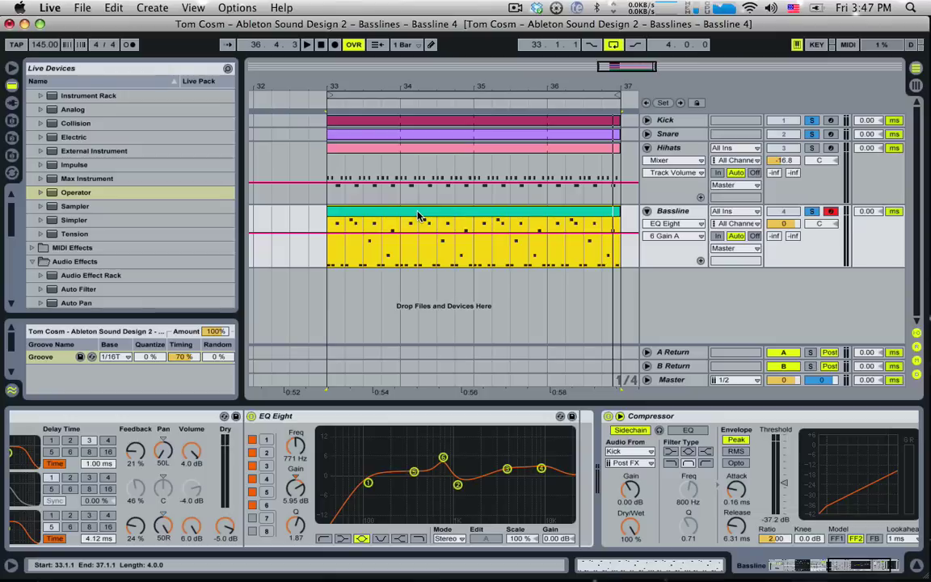
pyautogui.doubleClick(560, 215)
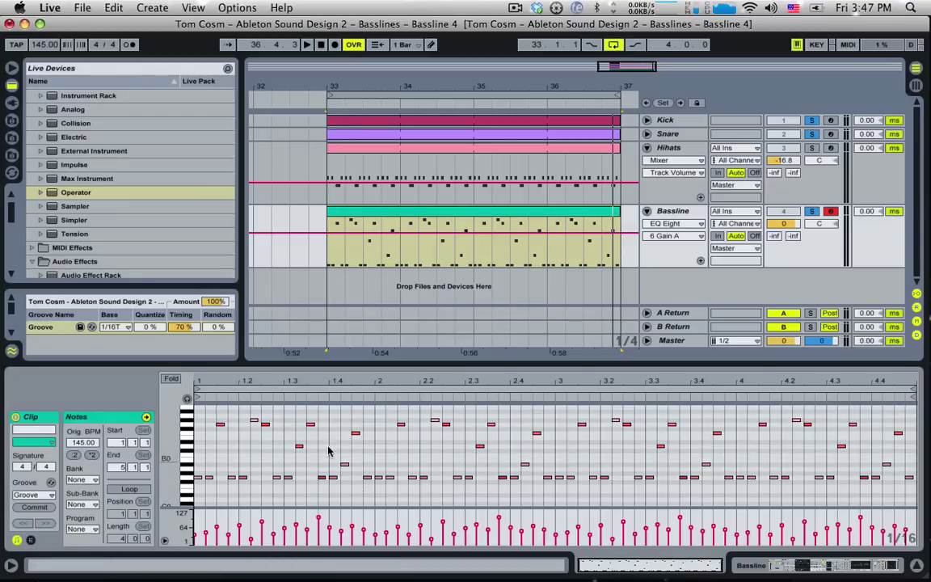
# - Delete the notes at 2.4.3 and 2.4.4, extend the A#0 note at 2.4.2 over their space and raise its velocity to 67
pyautogui.moveTo(617, 567); pyautogui.dragTo(602, 563)
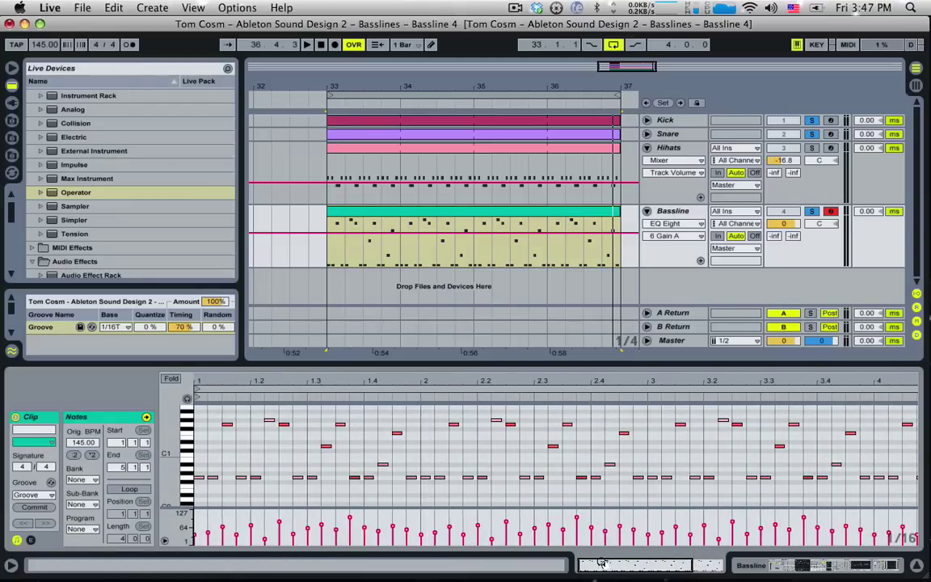
pyautogui.moveTo(632, 418); pyautogui.dragTo(604, 466)
pyautogui.click(636, 476)
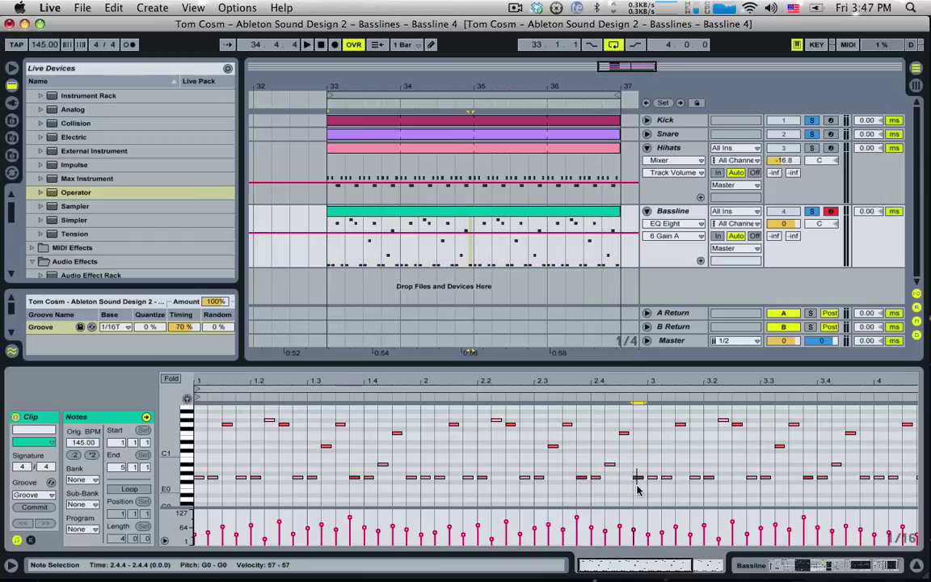
pyautogui.press('Delete')
pyautogui.doubleClick(624, 432)
pyautogui.moveTo(611, 466); pyautogui.dragTo(630, 465)
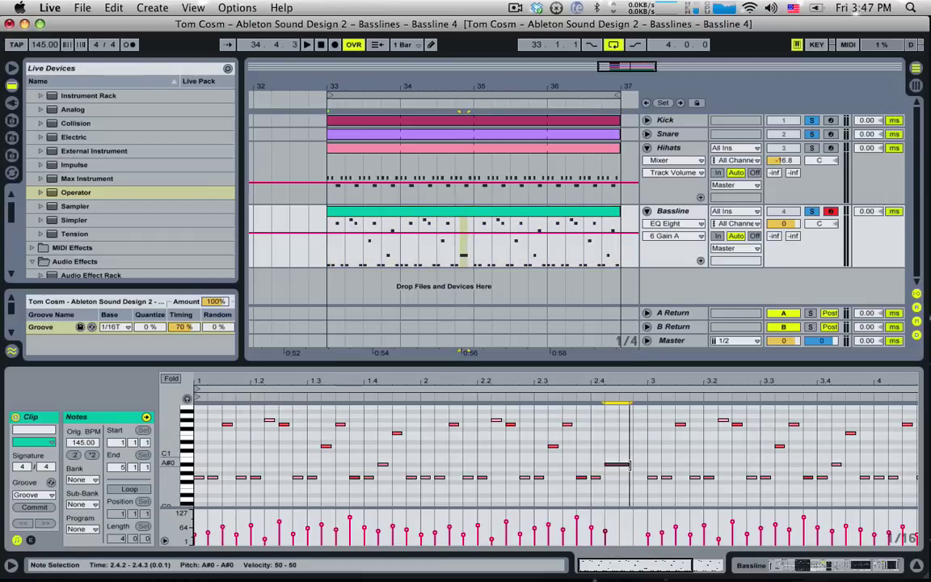
pyautogui.press('space')
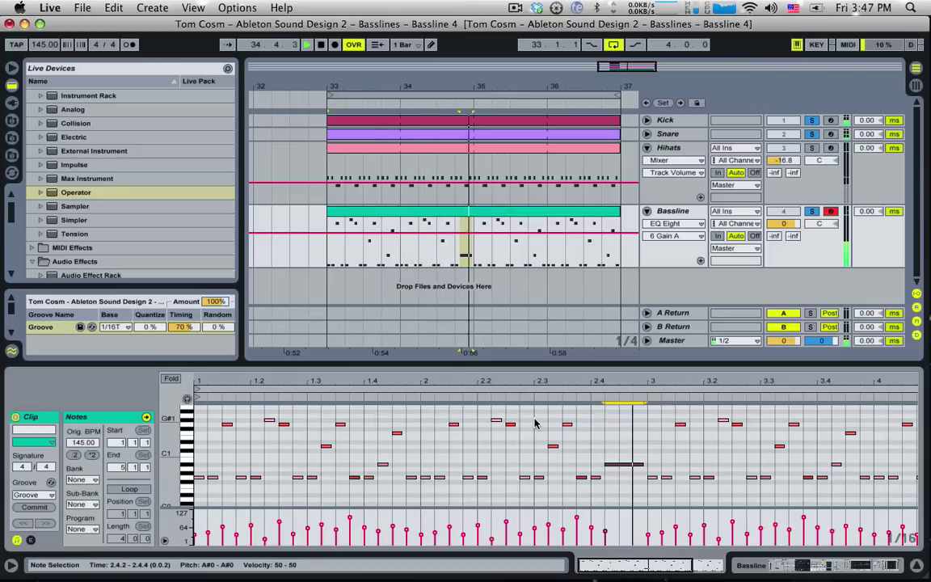
pyautogui.moveTo(605, 531); pyautogui.dragTo(605, 526)
# - Replace the notes from 4.2.2 to 4.2.4 with a single G1 note spanning three sixteenths
pyautogui.moveTo(619, 564); pyautogui.dragTo(669, 559)
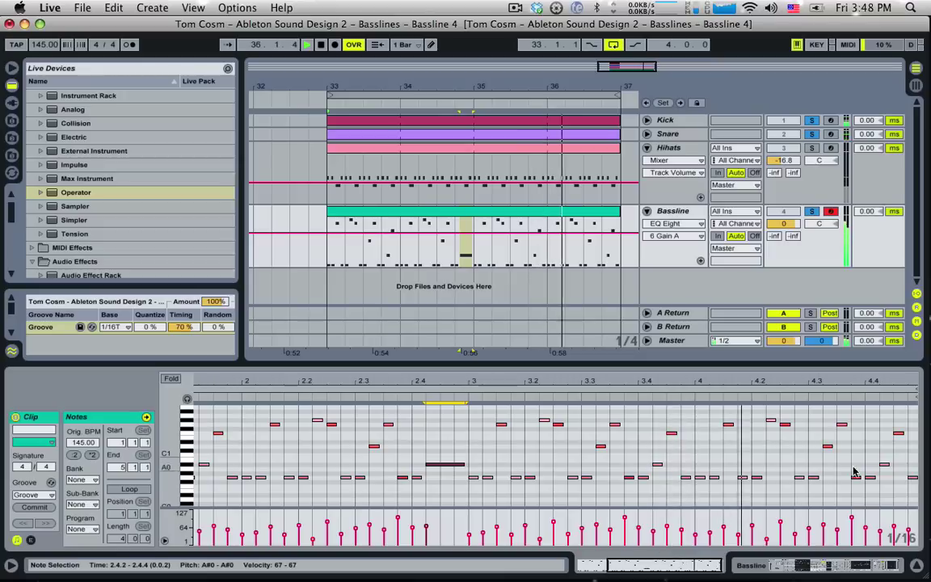
pyautogui.doubleClick(788, 424)
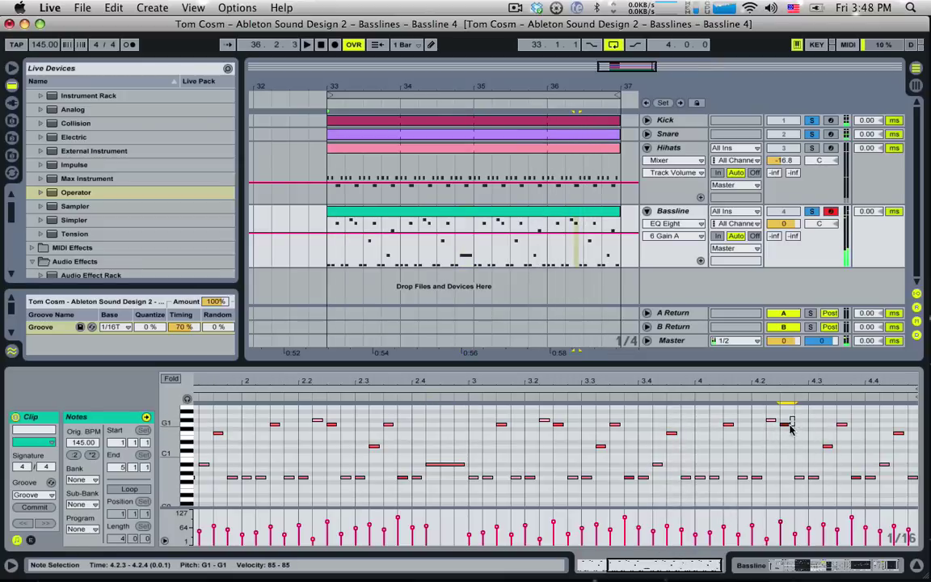
pyautogui.click(768, 422)
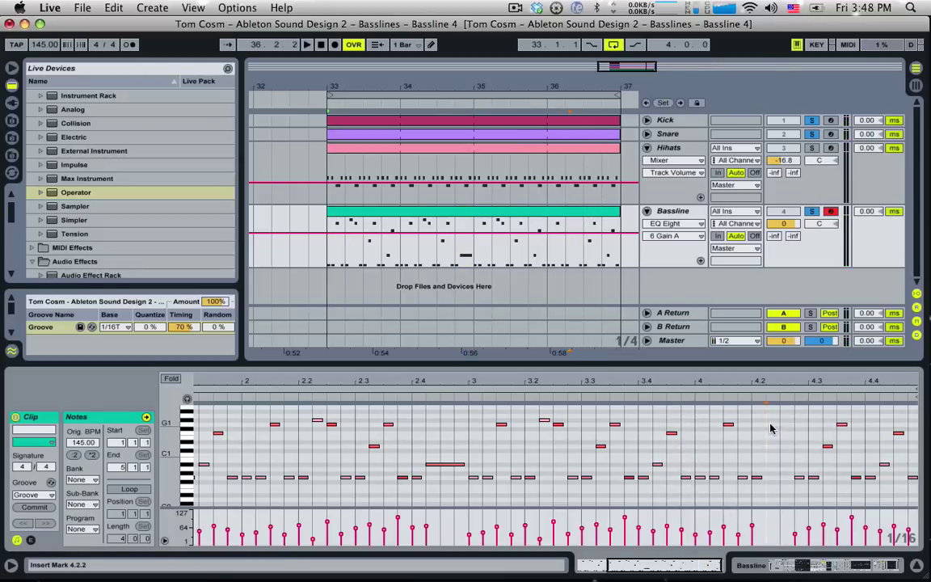
pyautogui.doubleClick(771, 424)
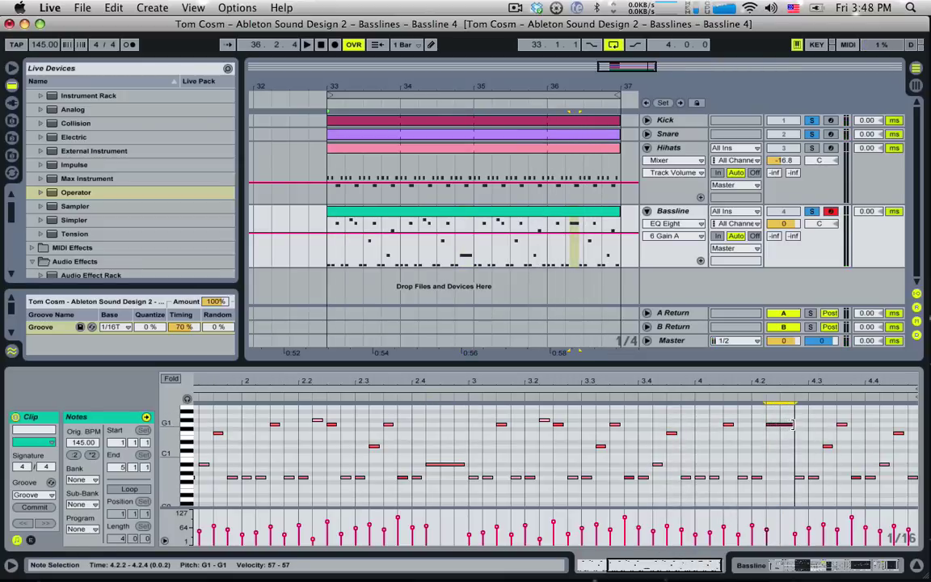
pyautogui.moveTo(793, 425); pyautogui.dragTo(807, 425)
pyautogui.click(801, 478)
pyautogui.press('Delete')
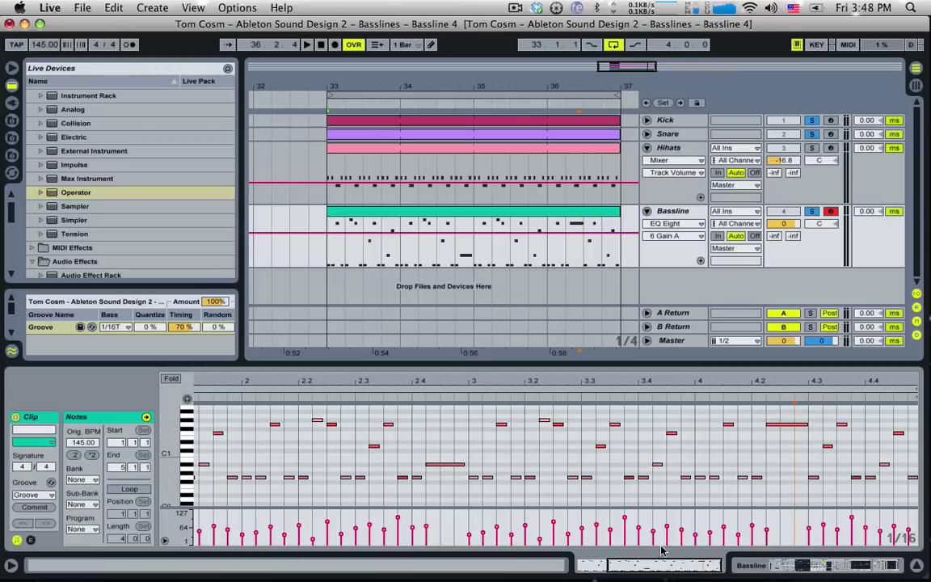
# - Delete the last two notes of bar 4, extend the A#0 note at 4.4.2 to the clip's end and play the loop
pyautogui.moveTo(661, 561); pyautogui.dragTo(715, 566)
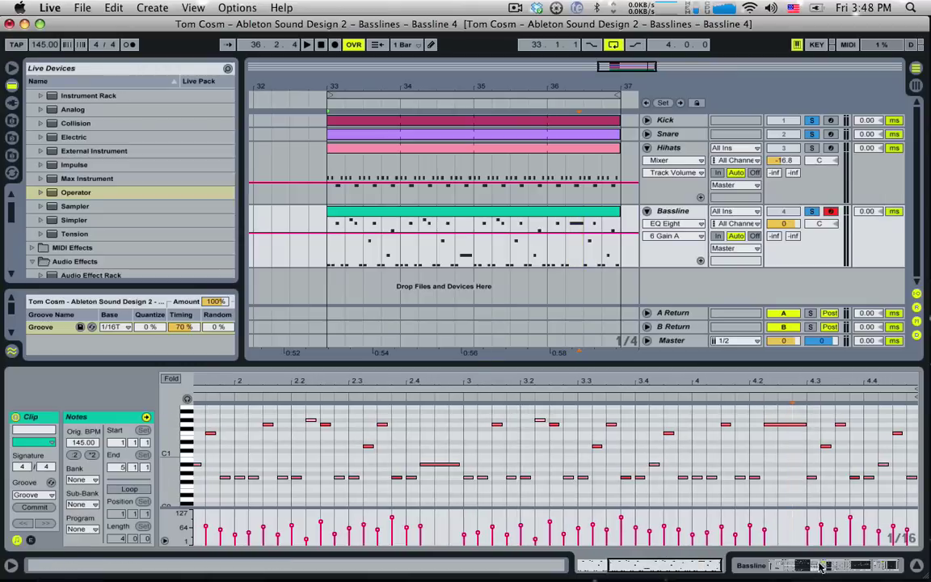
pyautogui.click(906, 480)
pyautogui.click(894, 432)
pyautogui.press('Delete')
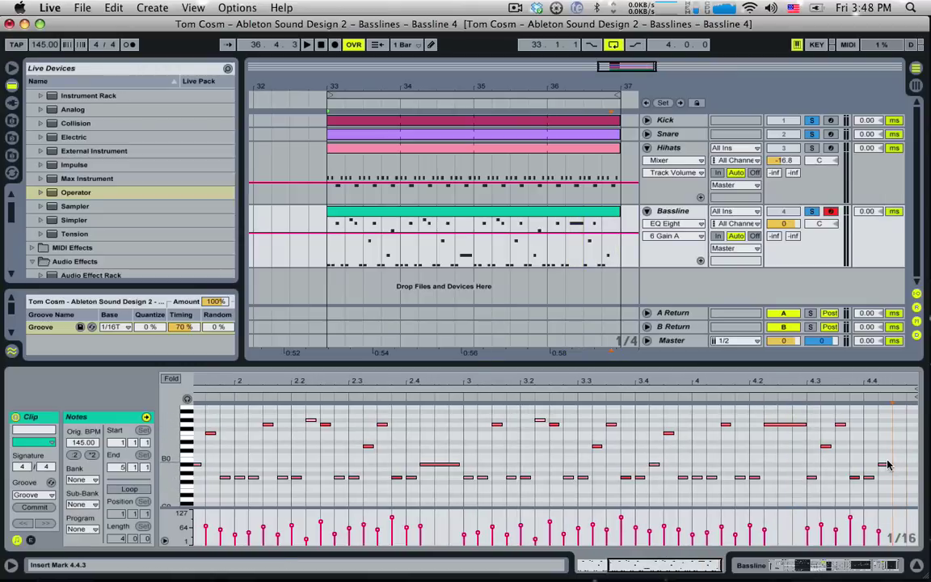
pyautogui.click(885, 464)
pyautogui.press('space')
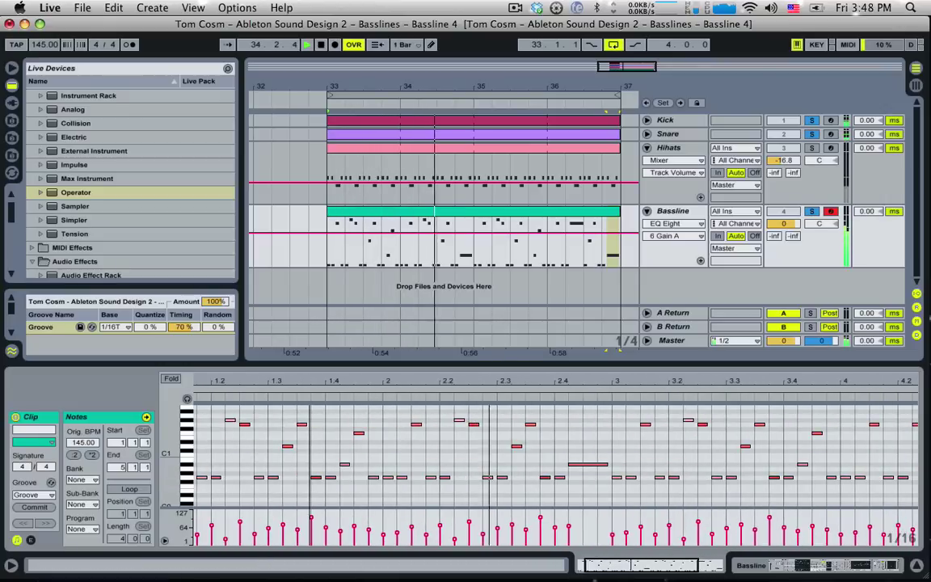
# - Raise the note at 2.2.2 to A#1 while the loop plays
pyautogui.click(459, 421)
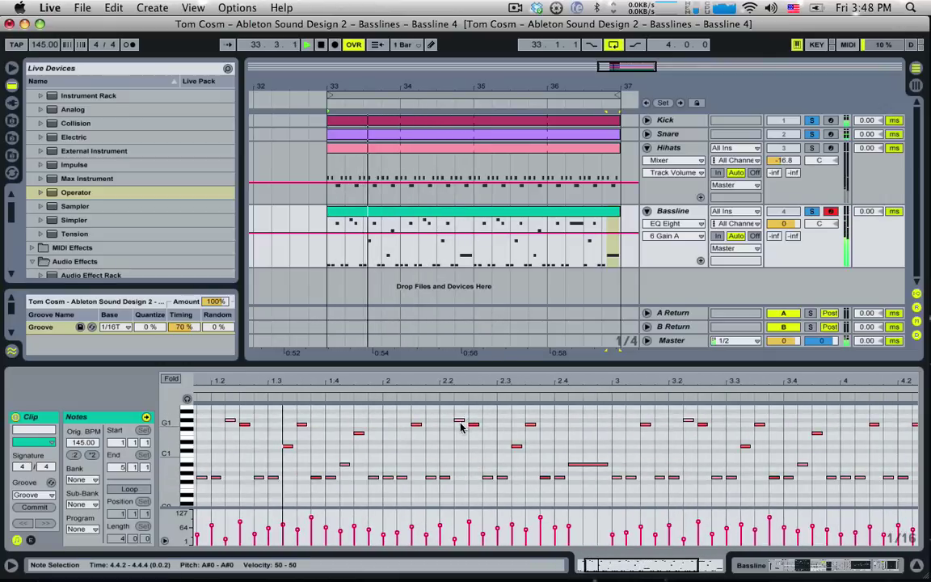
pyautogui.press('Up')
pyautogui.press('Up')
pyautogui.press('Up')
pyautogui.click(476, 421)
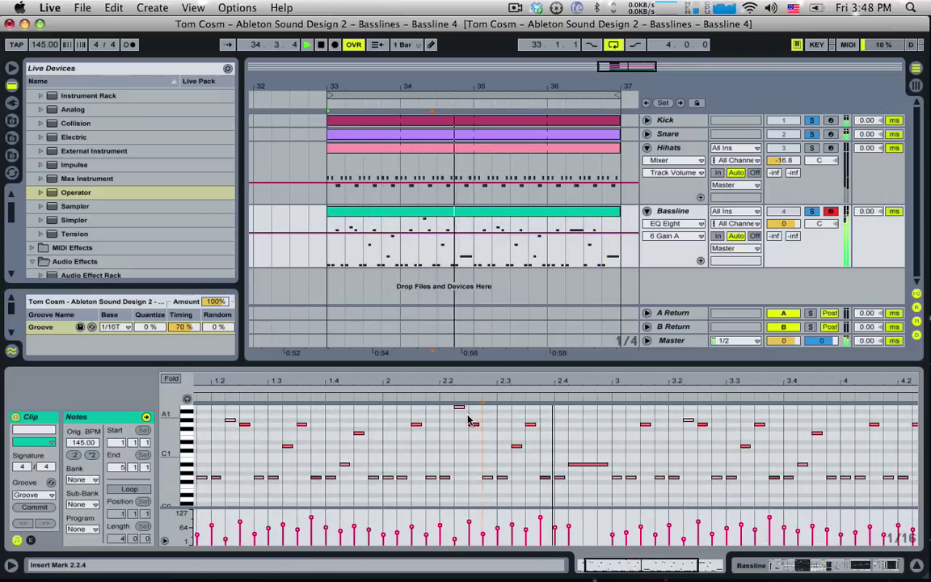
pyautogui.moveTo(468, 416); pyautogui.dragTo(459, 410)
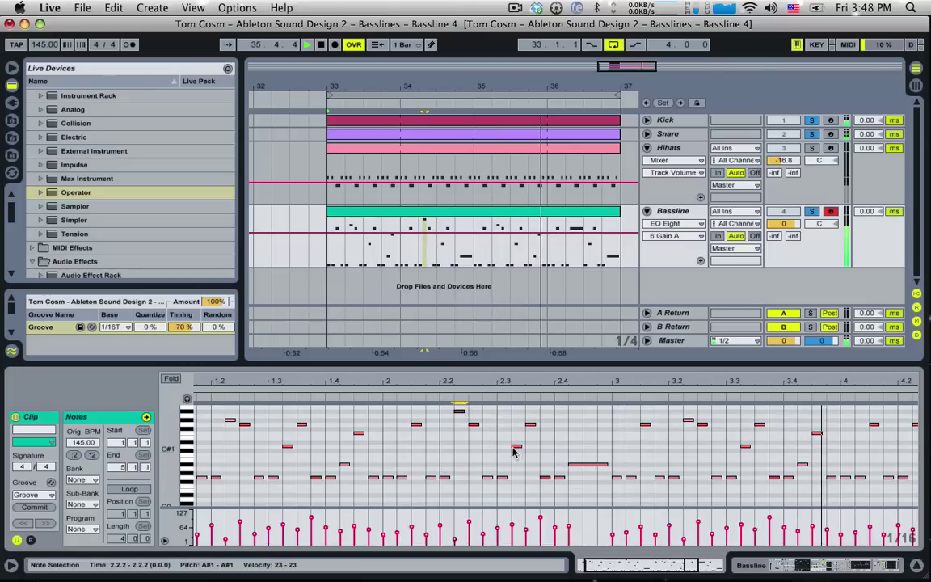
# - Raise the note at 2.2.3 to G#1 and the note at 2.3.4 to A#0
pyautogui.click(482, 428)
pyautogui.click(474, 425)
pyautogui.press('Up')
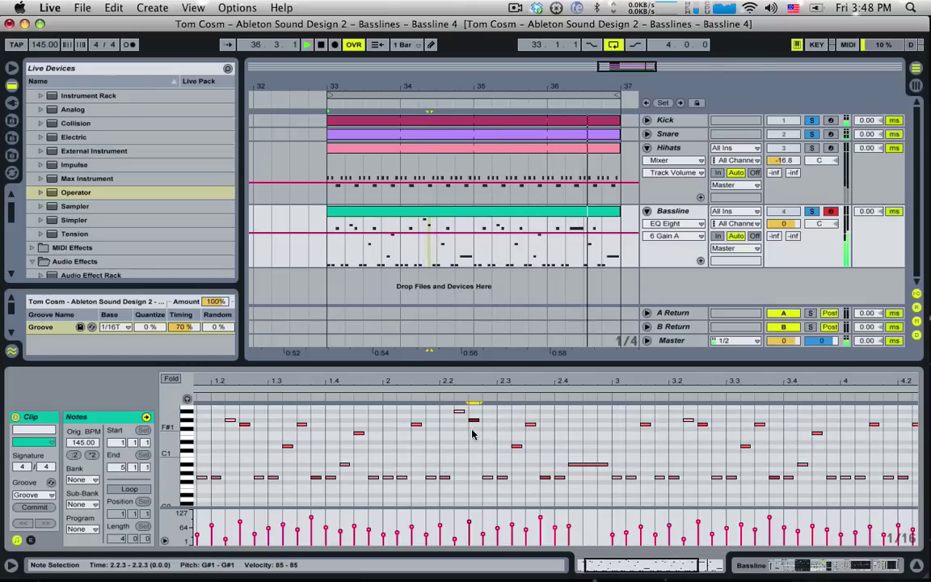
pyautogui.click(546, 476)
pyautogui.press('Up')
pyautogui.press('Up')
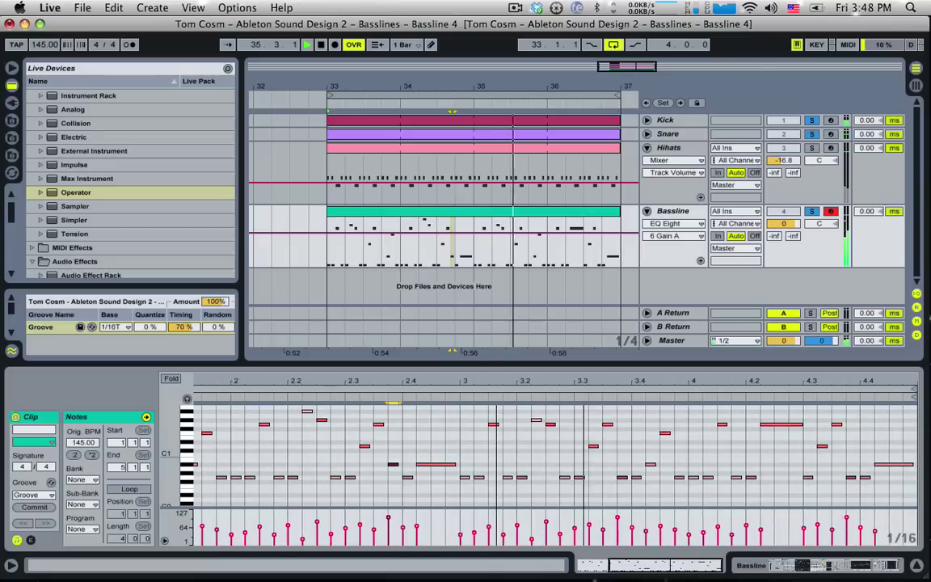
# - Stop playback and transpose all of bar 4's notes down two semitones
pyautogui.click(700, 488)
pyautogui.press('space')
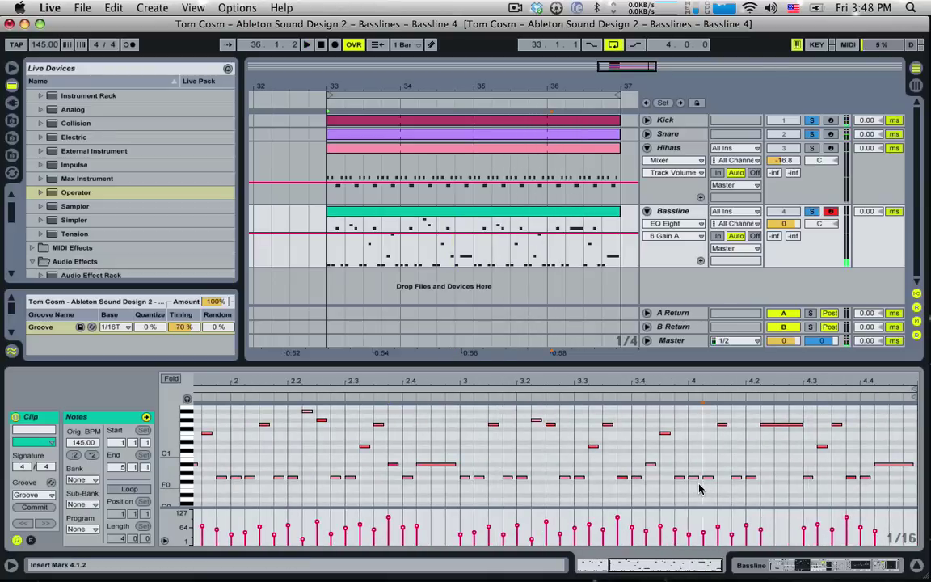
pyautogui.moveTo(700, 489); pyautogui.dragTo(891, 417)
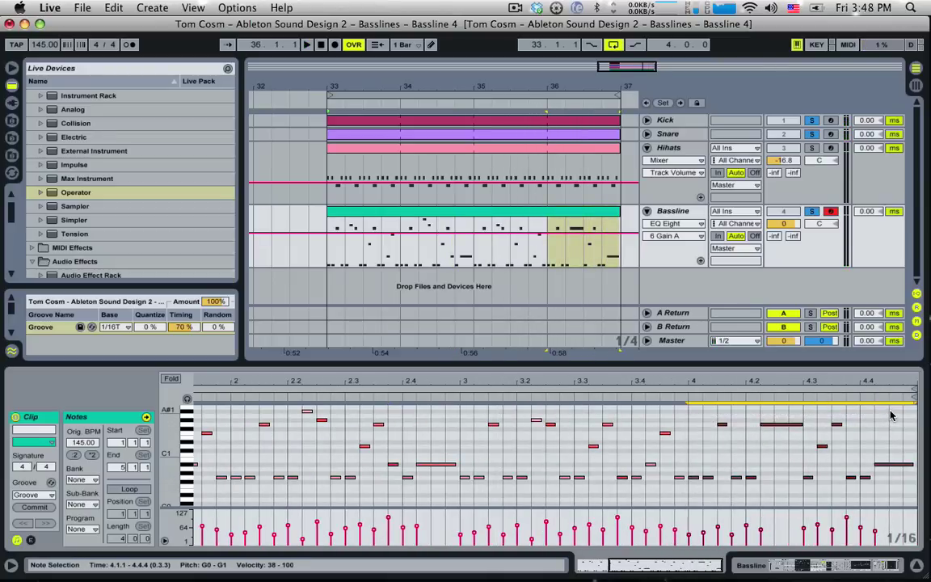
pyautogui.moveTo(683, 504); pyautogui.dragTo(906, 411)
pyautogui.press('Down')
pyautogui.press('Down')
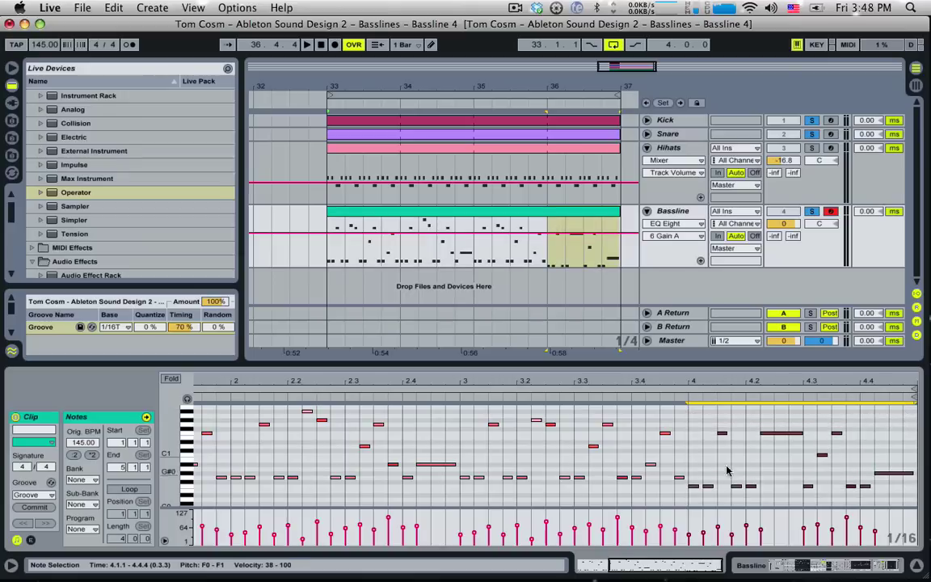
# - Lower the clip's long final note to F0, raise the note at 4.4.1 to F1 and play the loop
pyautogui.click(775, 481)
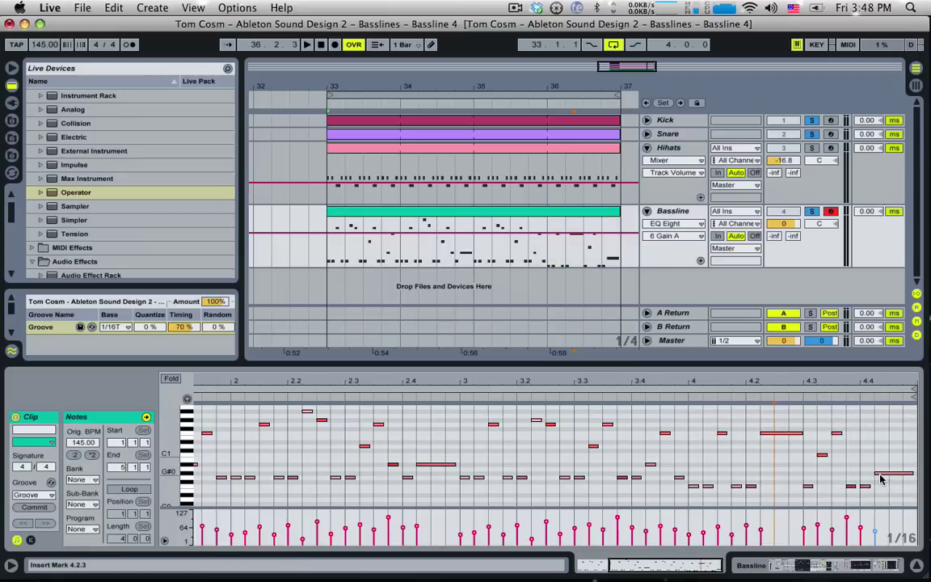
pyautogui.moveTo(881, 474); pyautogui.dragTo(883, 489)
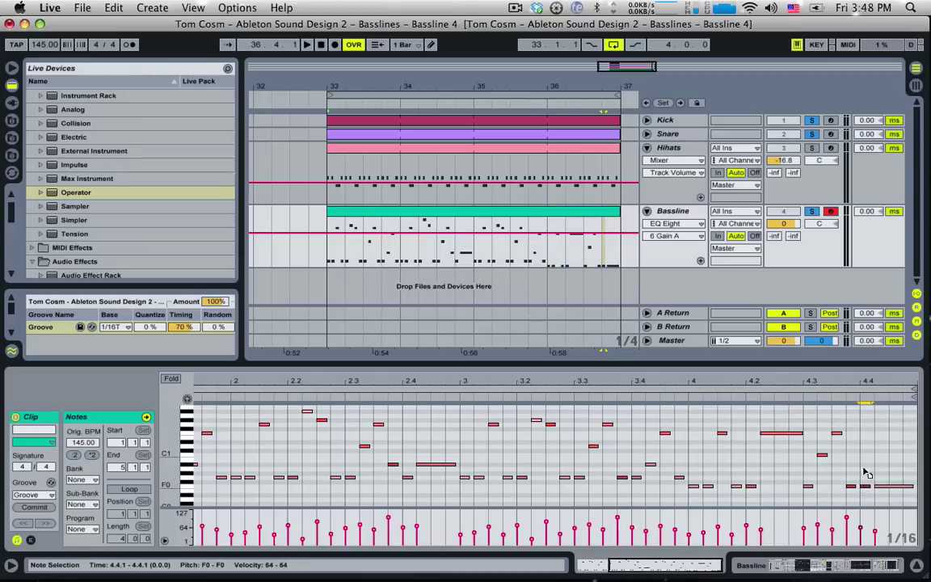
pyautogui.press('space')
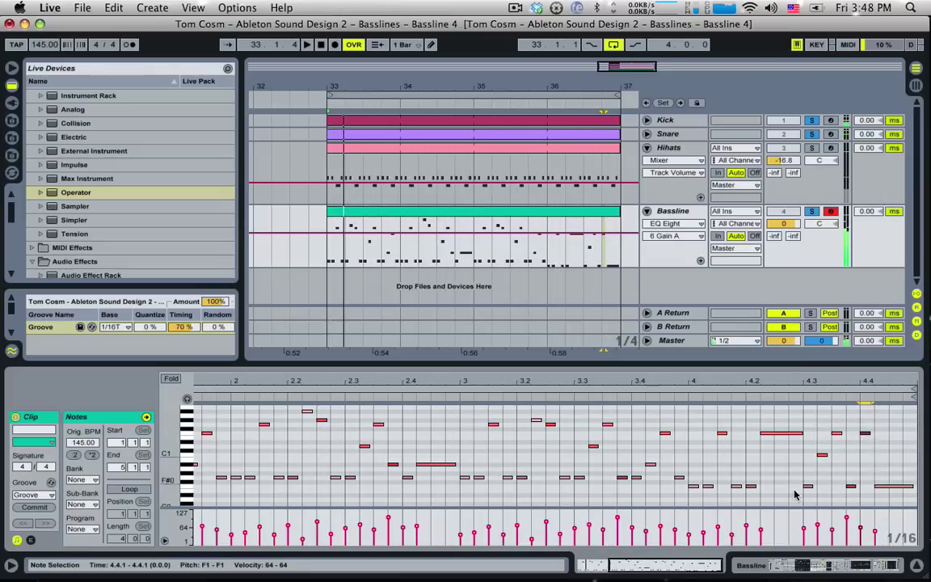
# - Transpose the notes from 4.3.1 to the clip's end up four semitones and listen to them from bar 36
pyautogui.moveTo(798, 499); pyautogui.dragTo(918, 419)
pyautogui.press('Up')
pyautogui.press('Up')
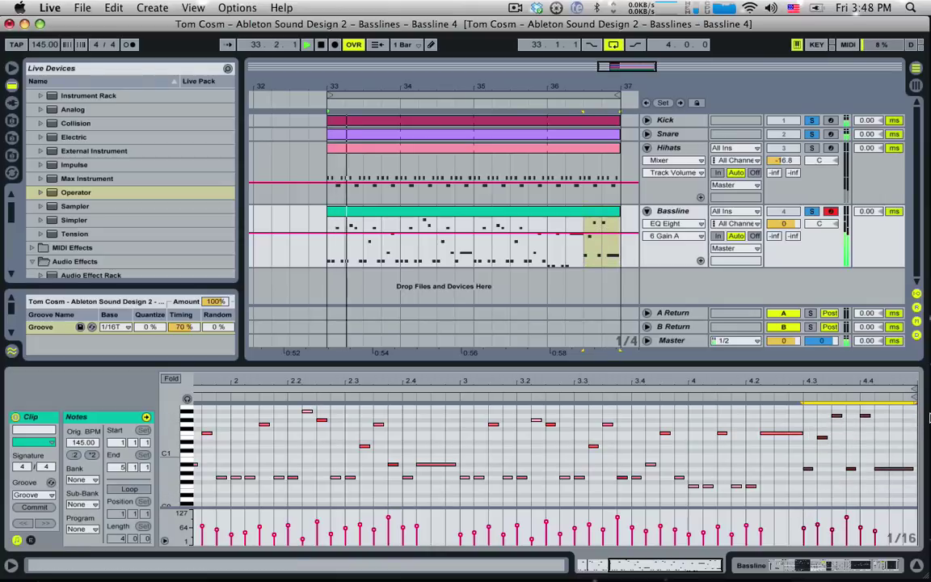
pyautogui.click(565, 250)
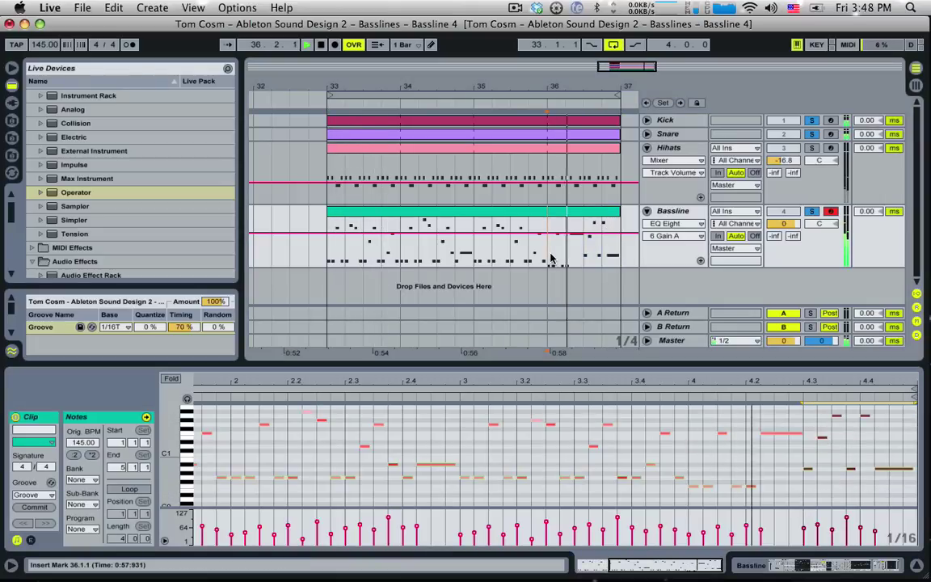
pyautogui.press('Down')
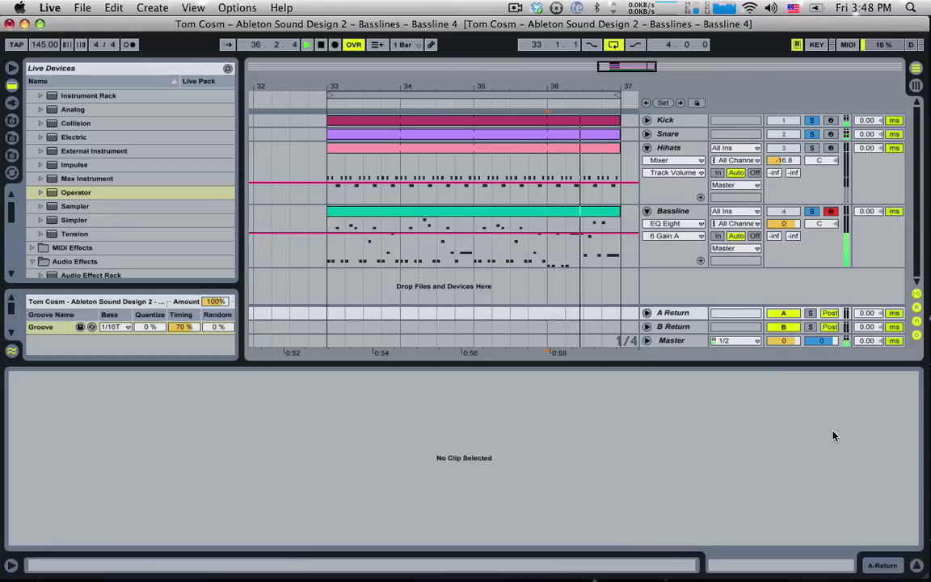
pyautogui.doubleClick(594, 212)
pyautogui.press('space')
pyautogui.click(820, 473)
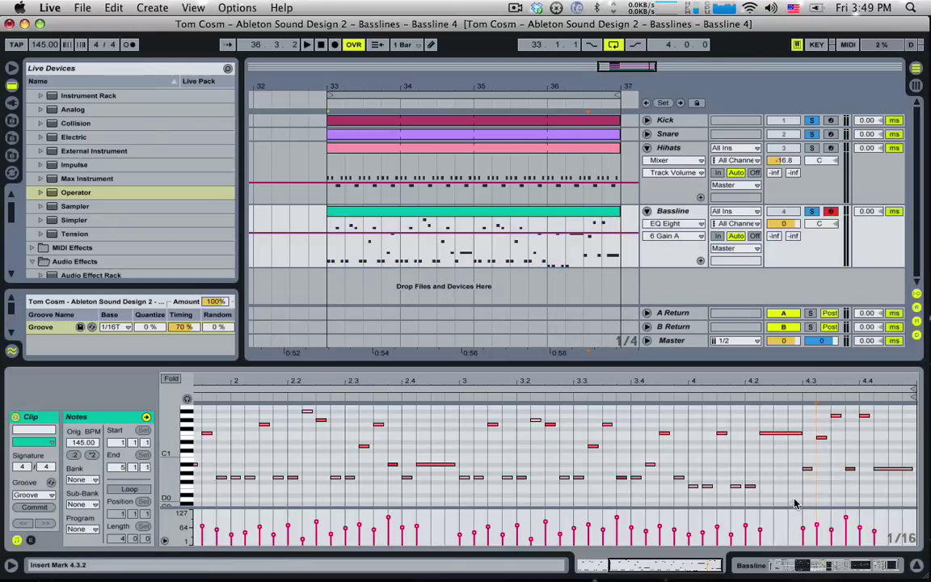
# - Transpose the notes from 4.3.1 to the clip's end down one semitone and play the loop from bar 36
pyautogui.moveTo(814, 450); pyautogui.dragTo(923, 363)
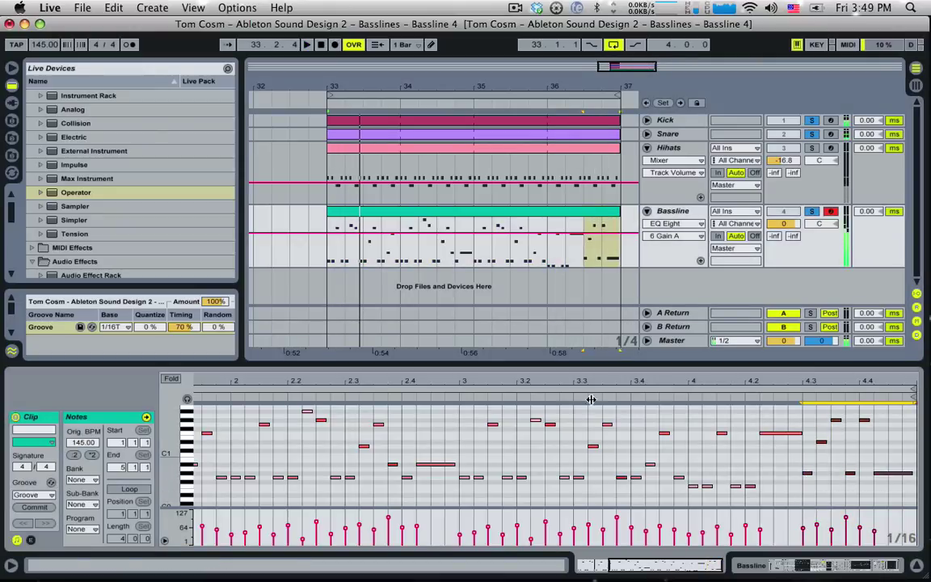
pyautogui.click(559, 275)
pyautogui.press('space')
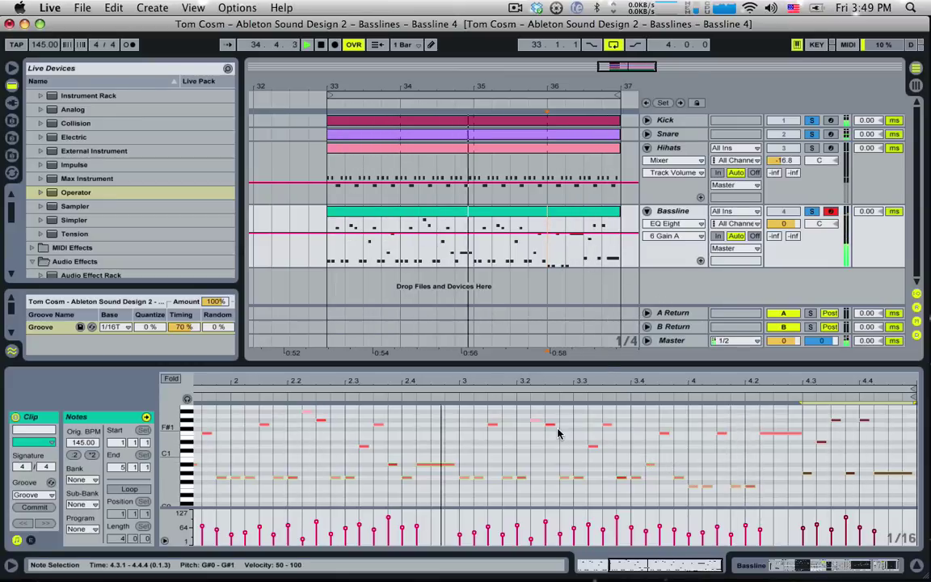
pyautogui.press('space')
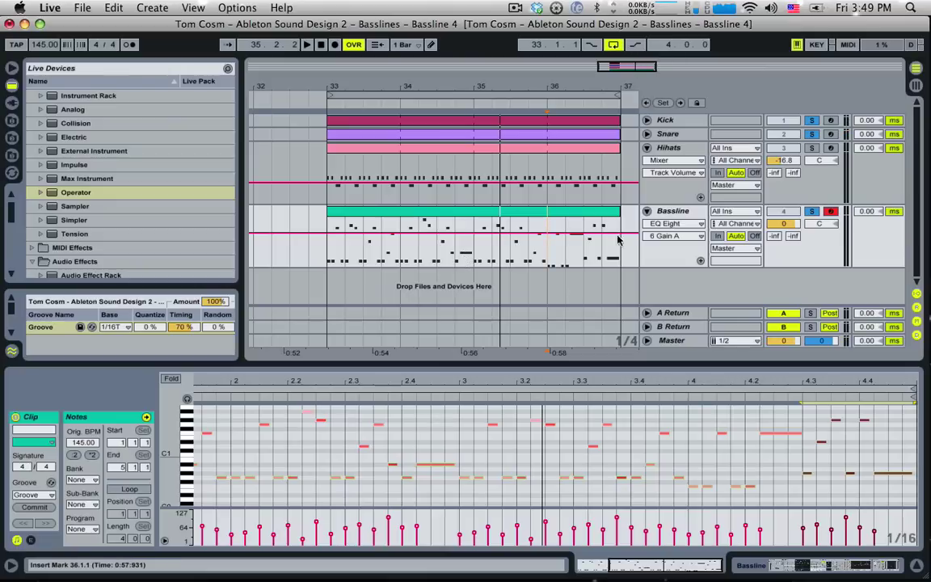
# - Set the Bassline track's Operator filter frequency to 52.6 Hz
pyautogui.click(677, 210)
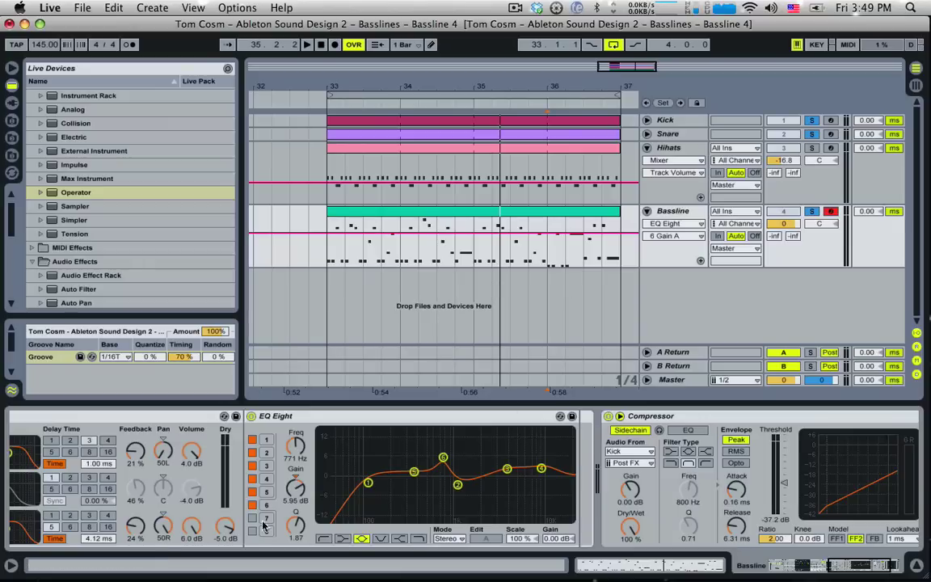
pyautogui.hscroll(-10, 717, 502)
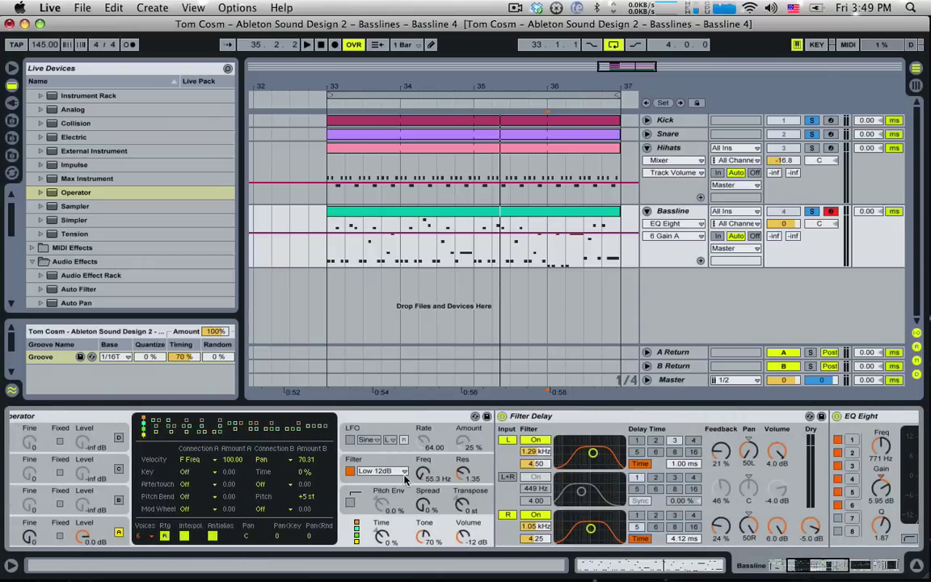
pyautogui.click(424, 474)
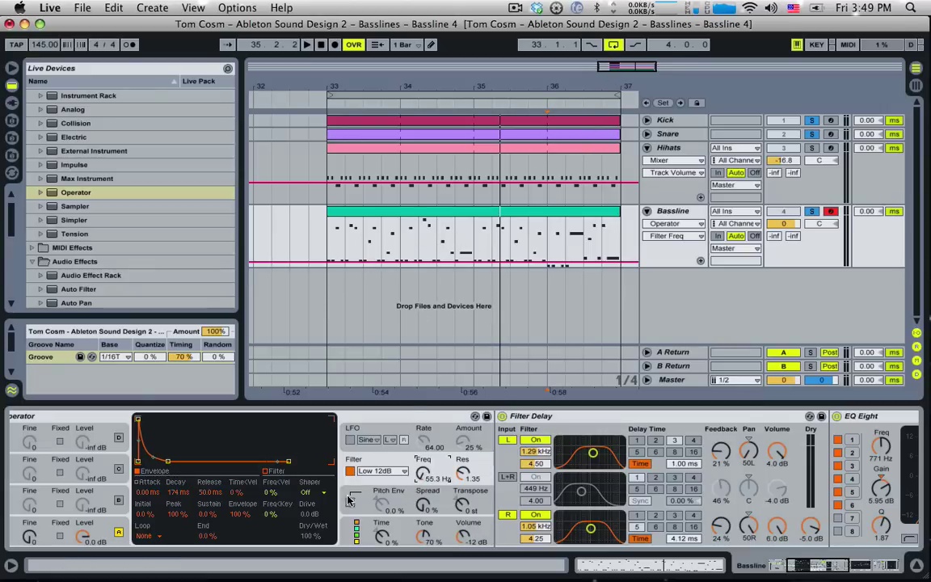
pyautogui.moveTo(420, 480); pyautogui.dragTo(420, 491)
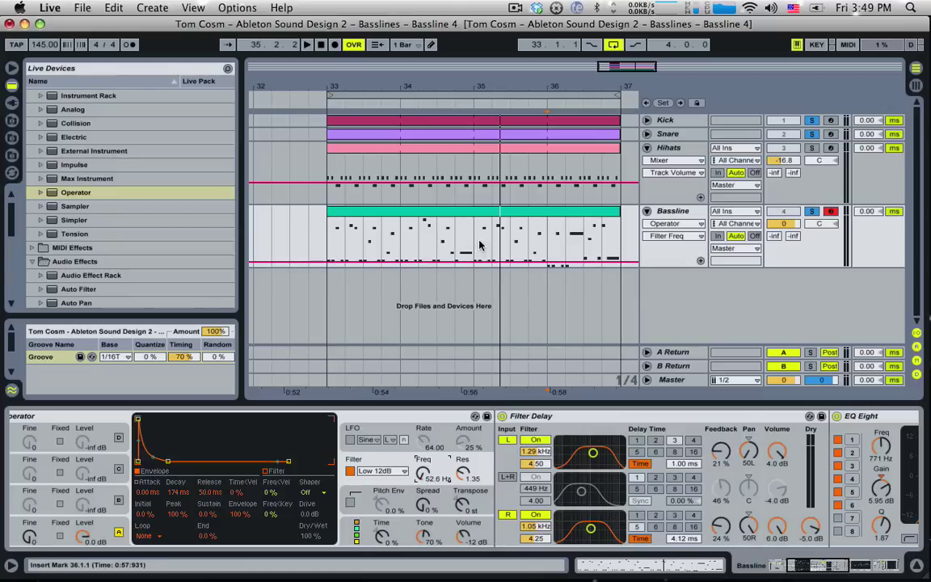
# - Draw a curved, rising Filter Freq automation over the long note from 34.4.2 to 35.1.1 and play it
pyautogui.click(626, 73)
pyautogui.moveTo(627, 67); pyautogui.dragTo(497, 160)
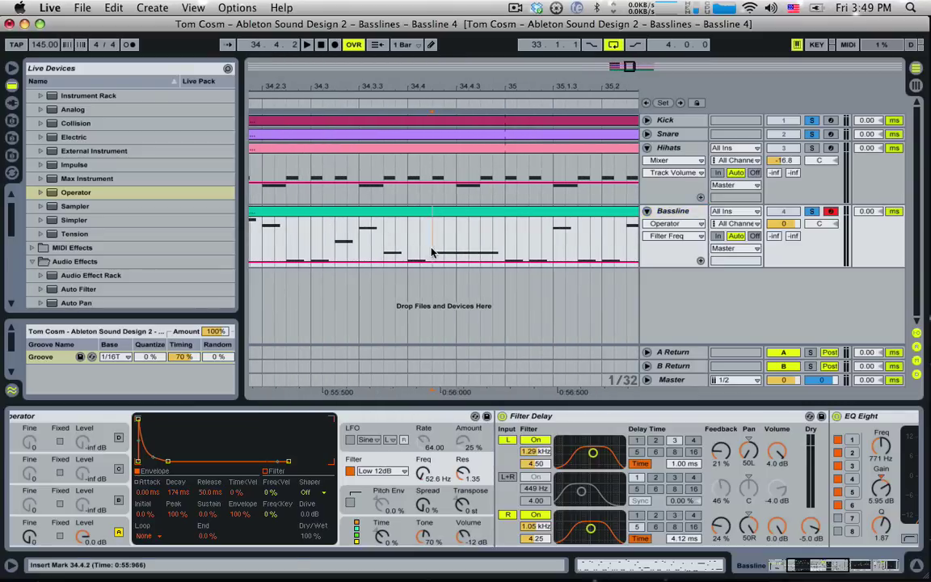
pyautogui.moveTo(432, 247); pyautogui.dragTo(505, 259)
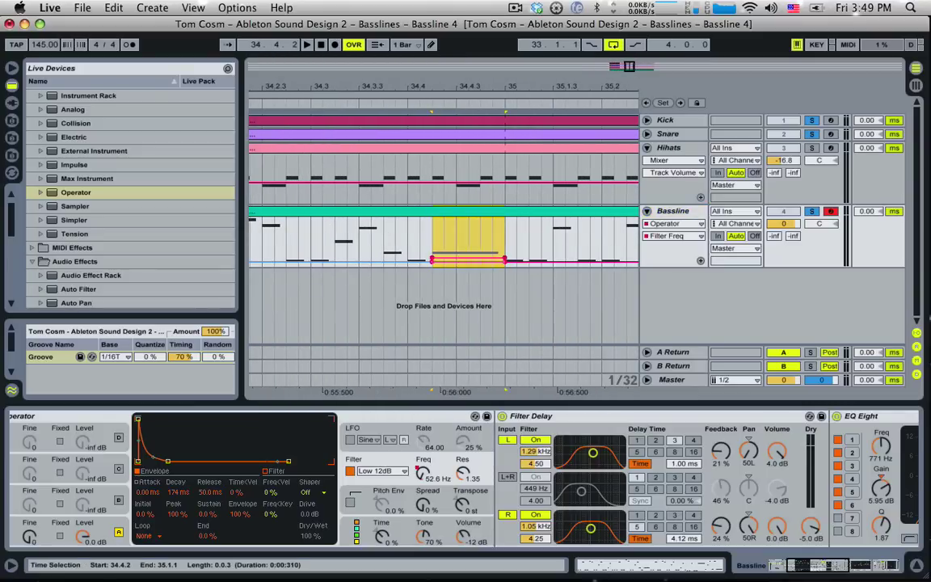
pyautogui.click(468, 257)
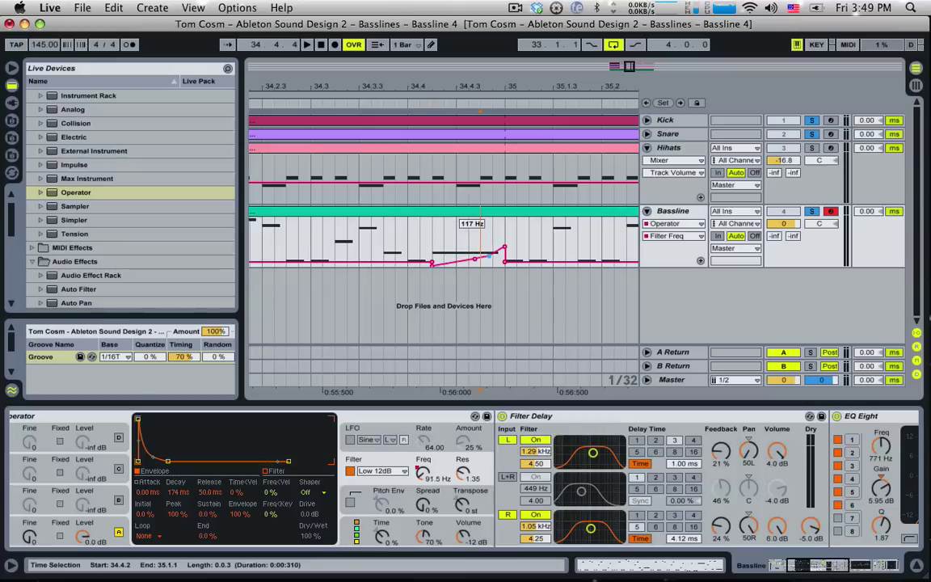
pyautogui.click(431, 259)
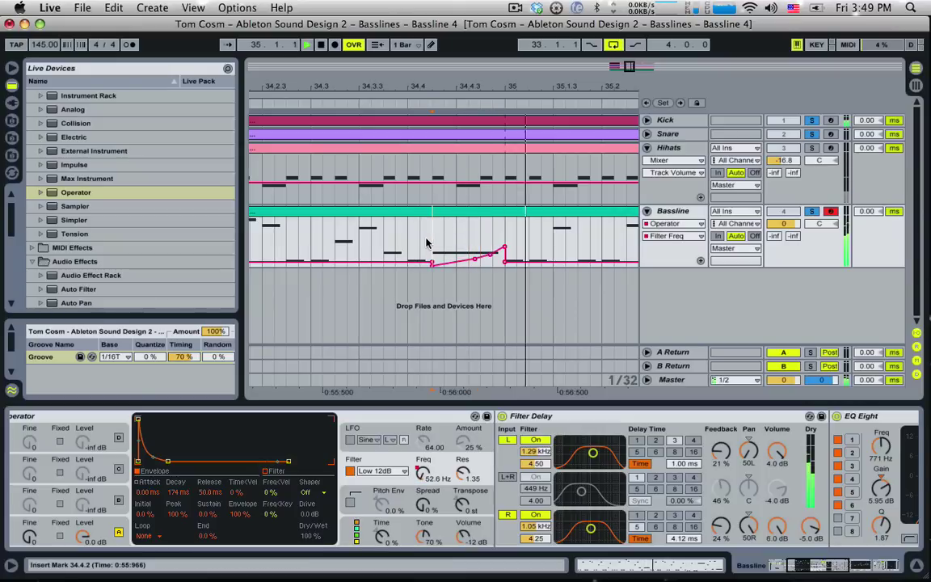
pyautogui.press('space')
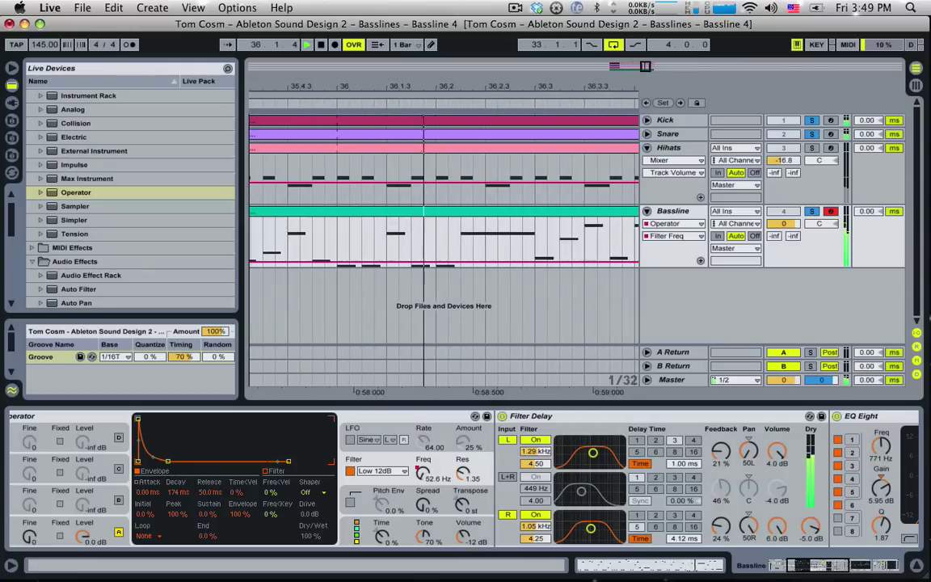
# - Draw a rising Filter Freq curve over the long note from 36.2.2 to 36.3.1 and raise its peak during playback
pyautogui.moveTo(461, 249); pyautogui.dragTo(532, 251)
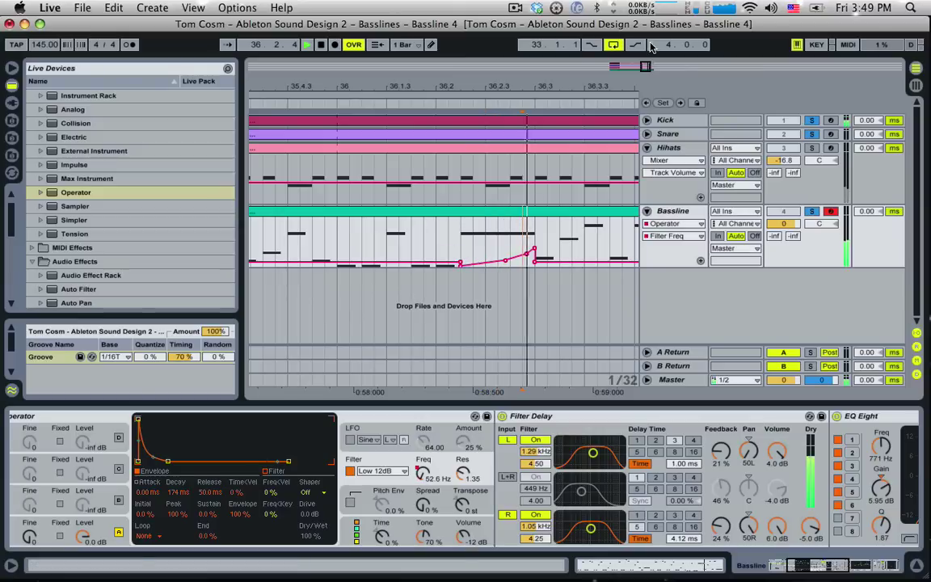
pyautogui.click(460, 246)
pyautogui.press('space')
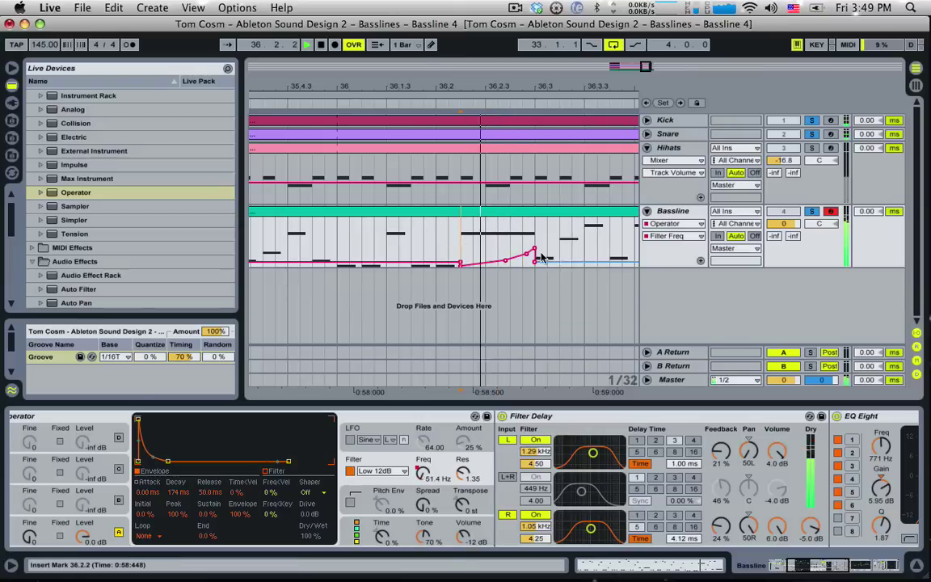
pyautogui.moveTo(534, 253)
pyautogui.mouseDown()
pyautogui.moveTo(533, 231)
pyautogui.moveTo(524, 248)
pyautogui.mouseUp()
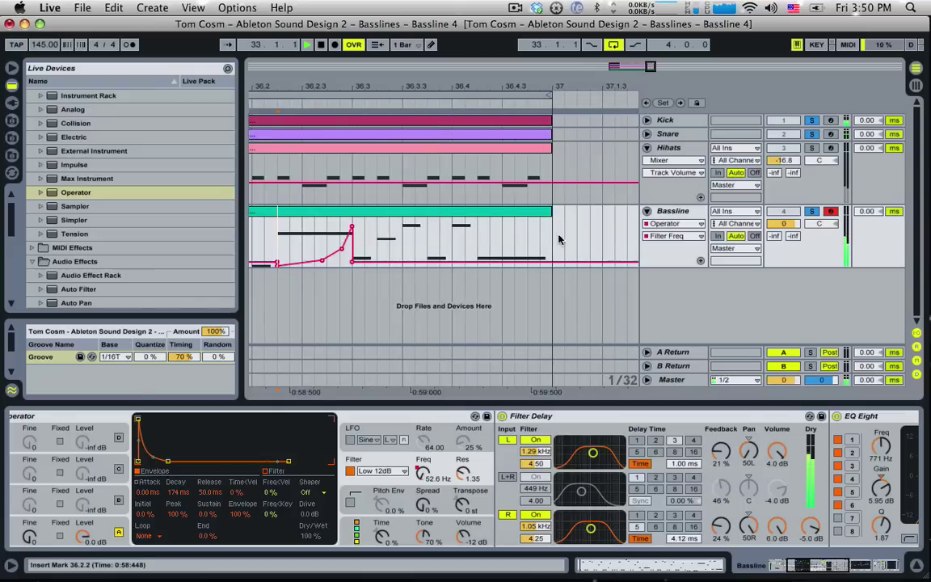
# - Draw a rising Filter Freq curve from 36.4.2 to 37.1.1 and raise its end point to about 5.75 kHz
pyautogui.press('space')
pyautogui.moveTo(478, 255); pyautogui.dragTo(522, 257)
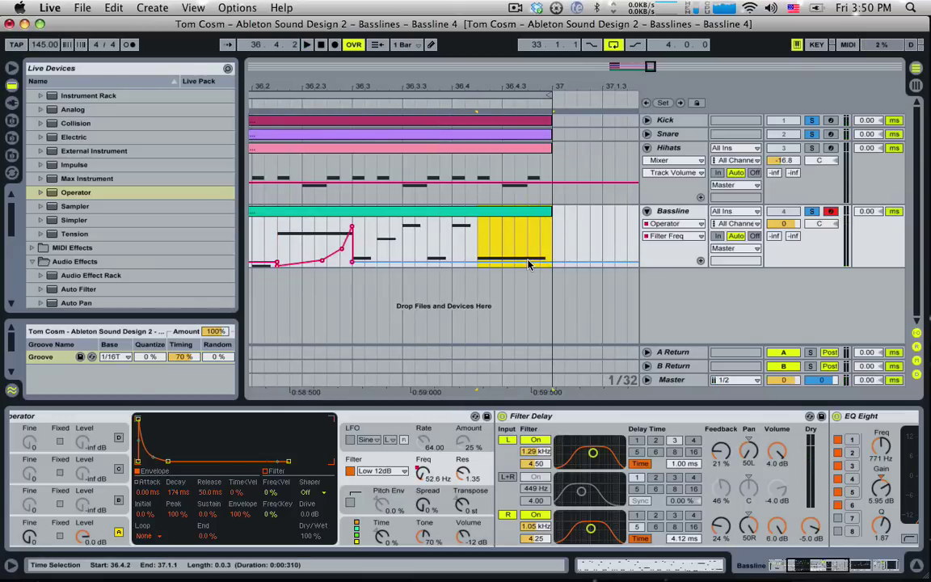
pyautogui.click(500, 238)
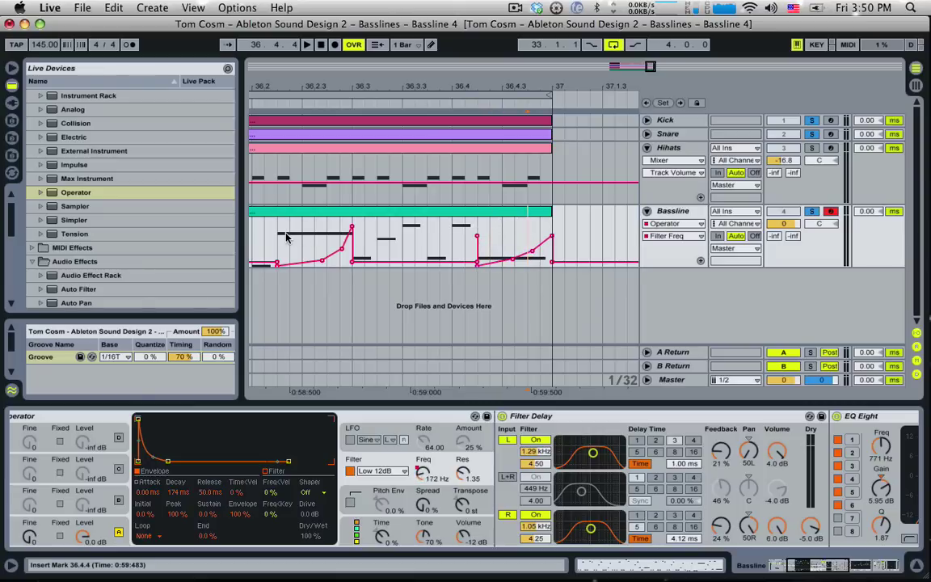
pyautogui.press('space')
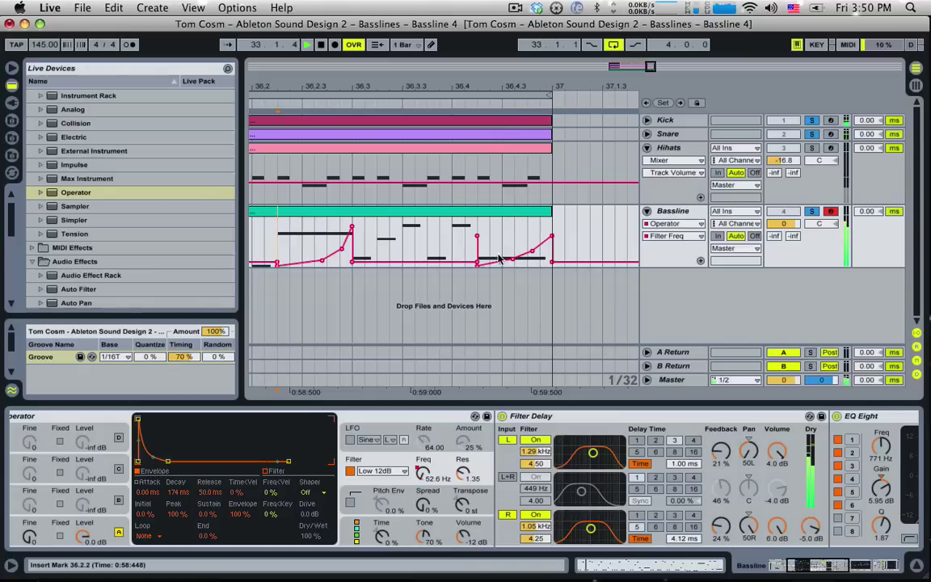
pyautogui.moveTo(552, 236); pyautogui.dragTo(549, 227)
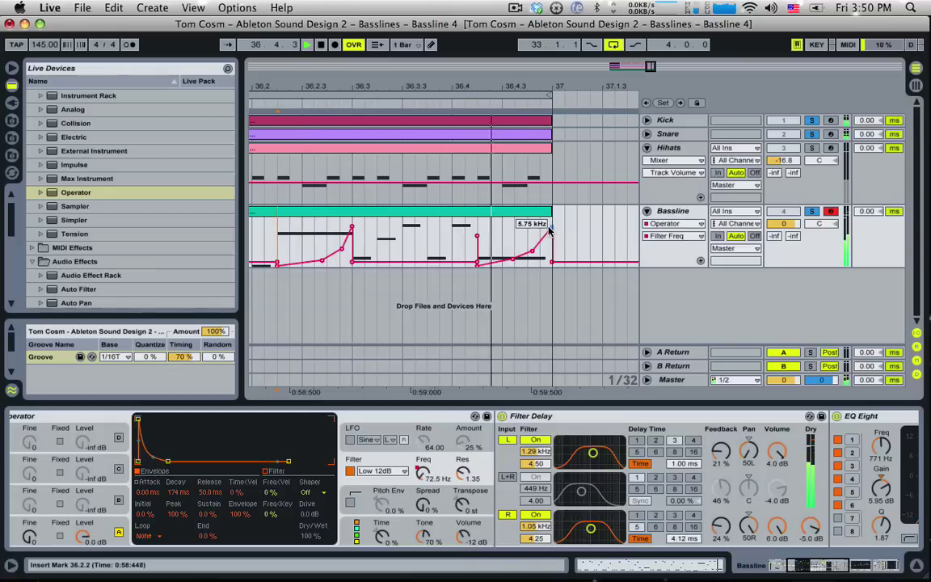
# - Raise the long final note of the Bassline clip to G#1 and play the end of the loop
pyautogui.click(482, 216)
pyautogui.press('space')
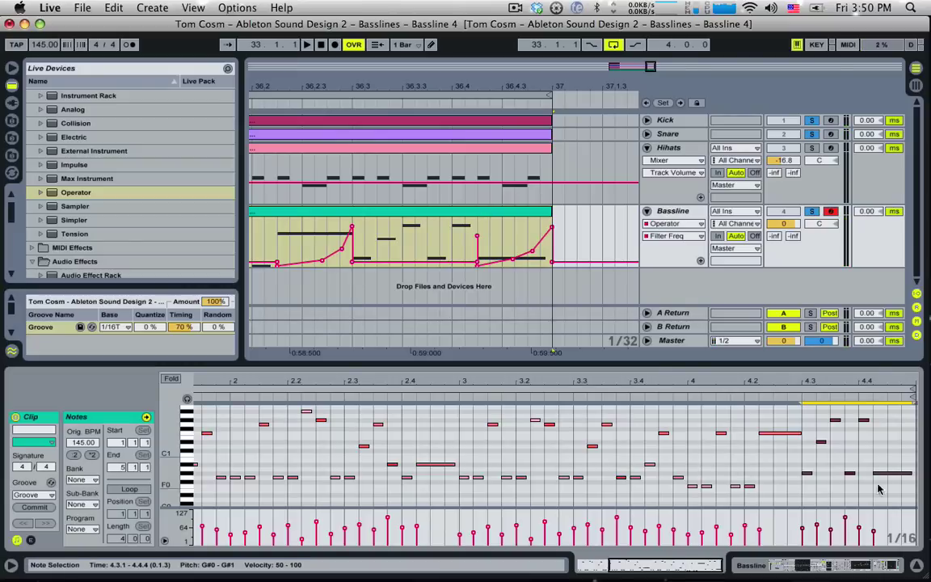
pyautogui.moveTo(893, 495); pyautogui.dragTo(900, 467)
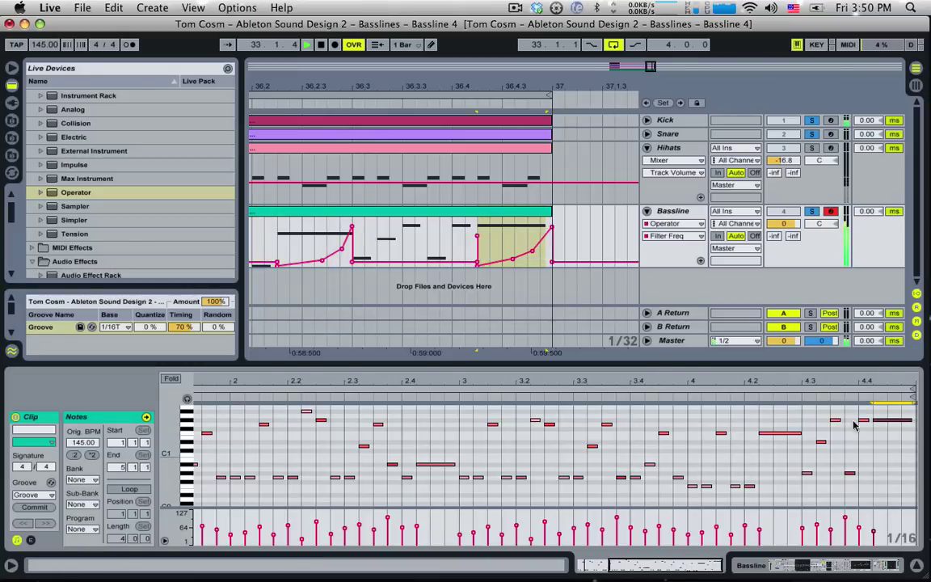
pyautogui.click(428, 237)
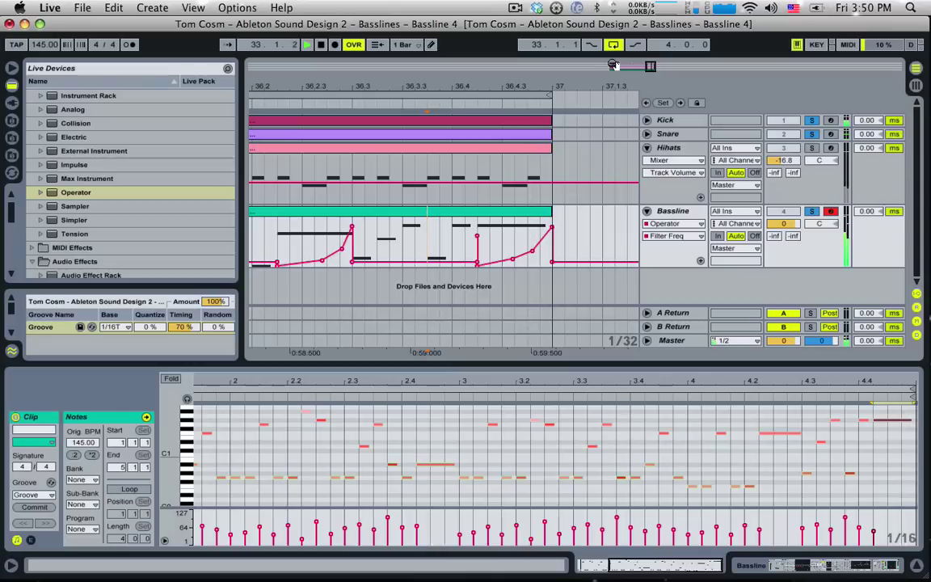
pyautogui.moveTo(650, 66)
pyautogui.mouseDown()
pyautogui.moveTo(651, 18)
pyautogui.moveTo(644, 47)
pyautogui.mouseUp()
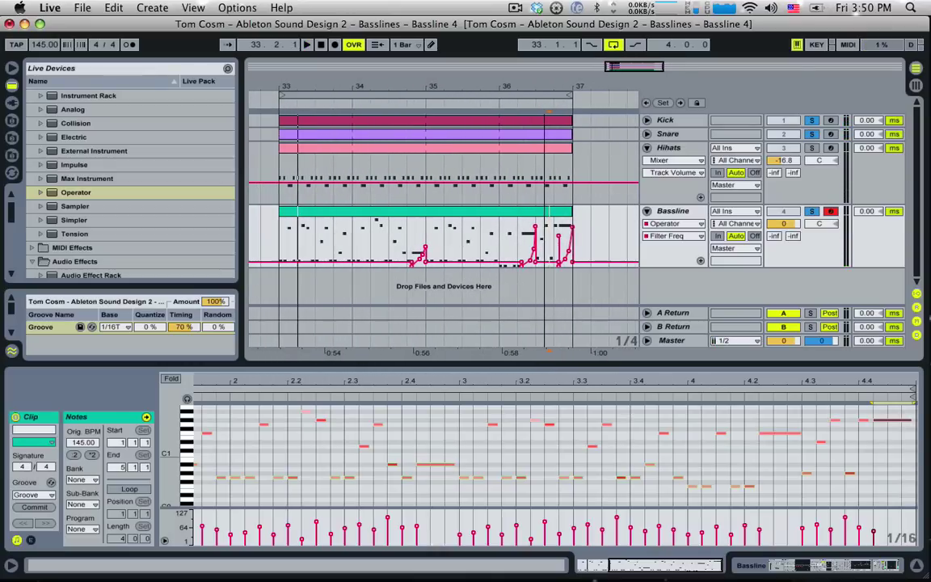
# - Raise the clip's first note to G1, set its velocity to 76 and play the loop
pyautogui.click(306, 218)
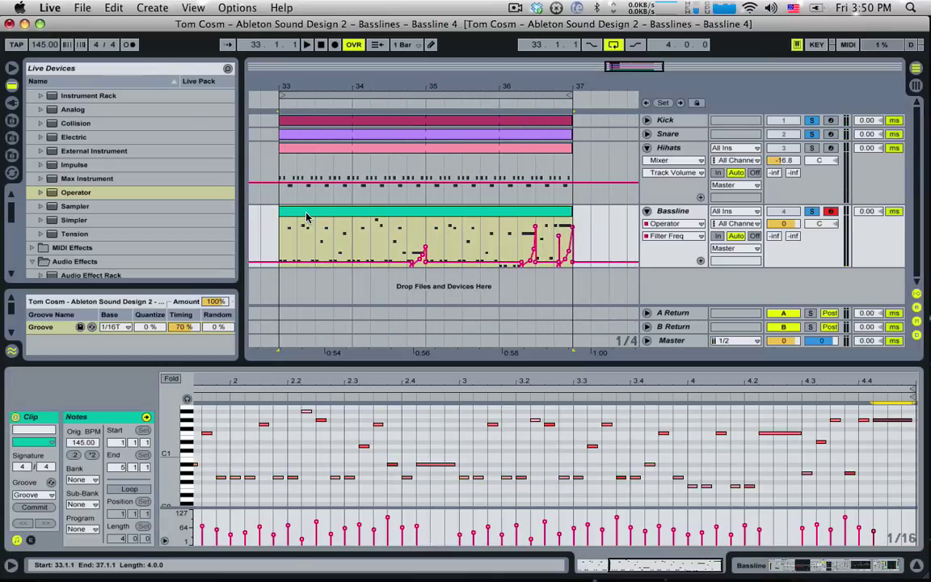
pyautogui.moveTo(632, 568); pyautogui.dragTo(614, 568)
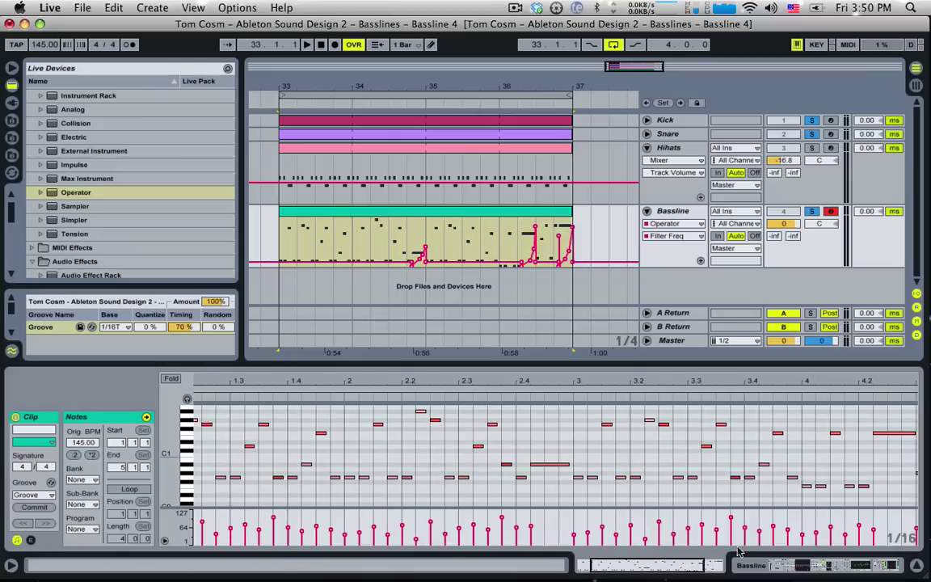
pyautogui.hscroll(-2, 538, 560)
pyautogui.click(199, 483)
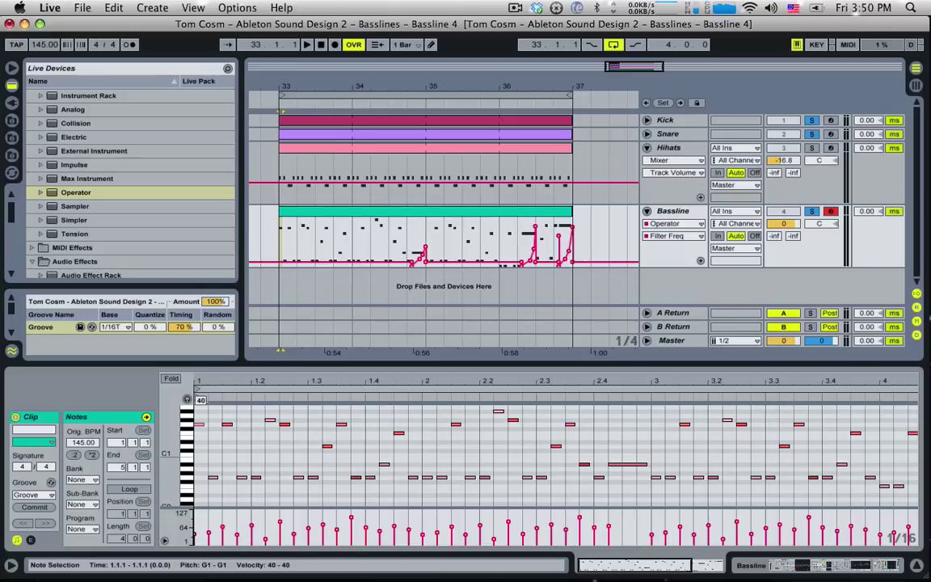
pyautogui.press('space')
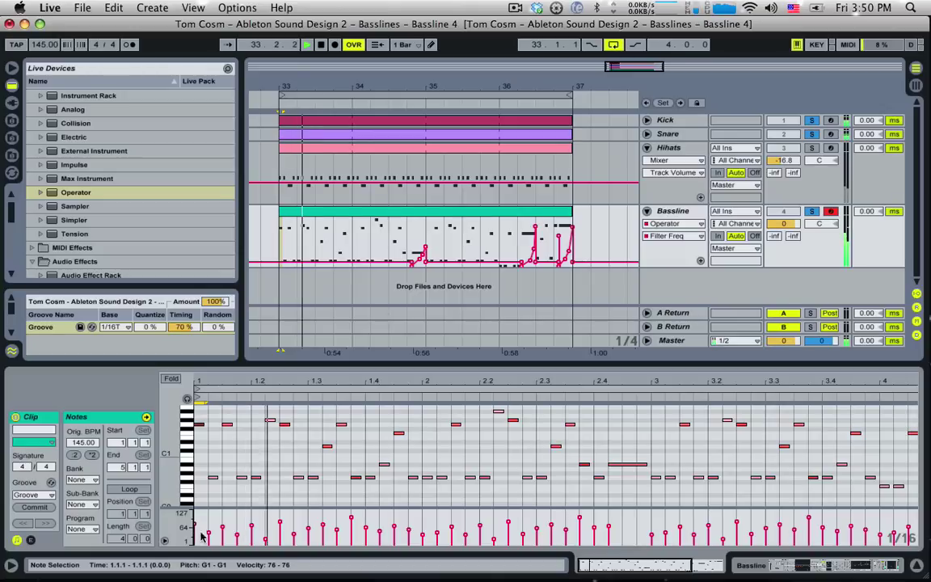
# - Raise the note at 1.1.2 to D1, lower the note at 1.1.3 to G0 and play the loop
pyautogui.press('space')
pyautogui.moveTo(218, 465); pyautogui.dragTo(189, 493)
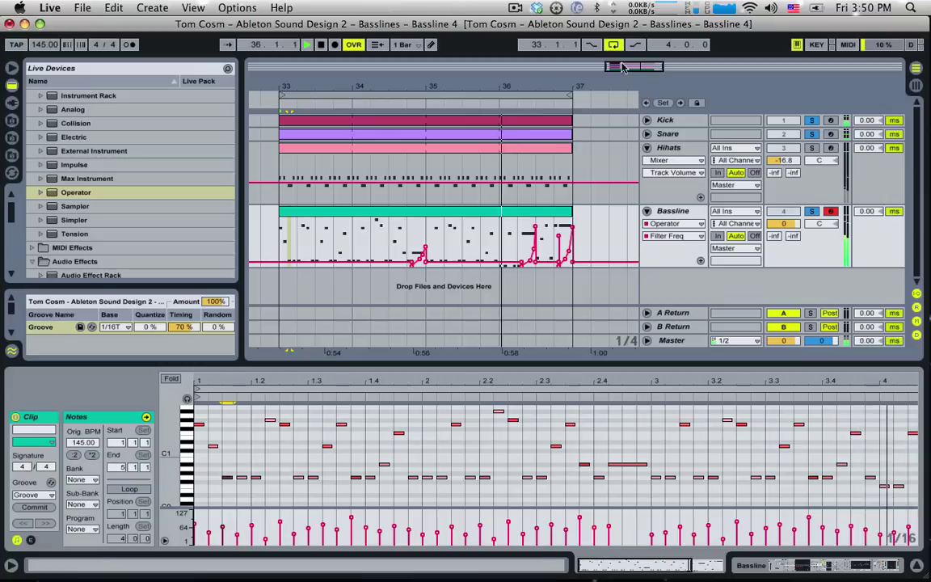
# - Clear the track solos and shorten the first hi-hat sample's Decay in the Hihats Impulse to 238 ms
pyautogui.moveTo(623, 66); pyautogui.dragTo(647, 66)
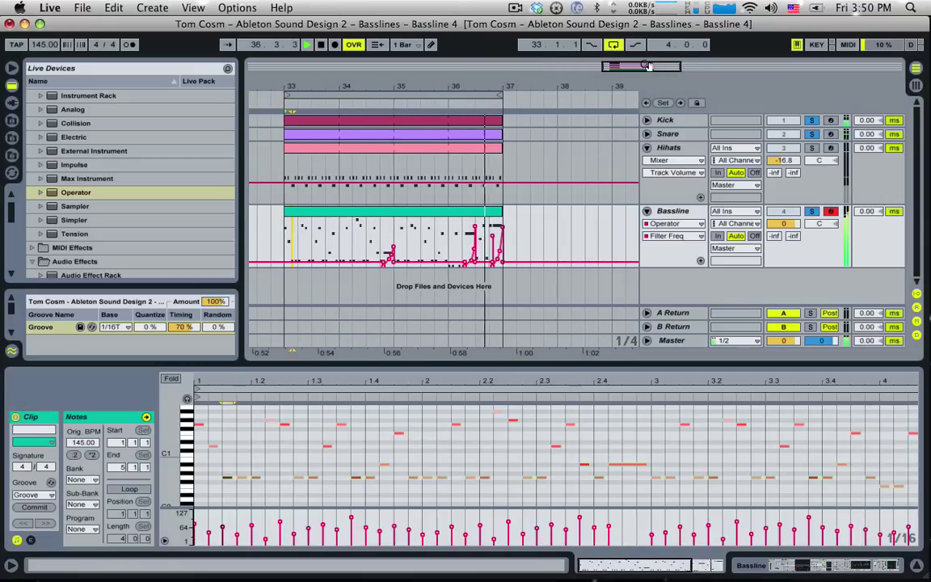
pyautogui.click(811, 212)
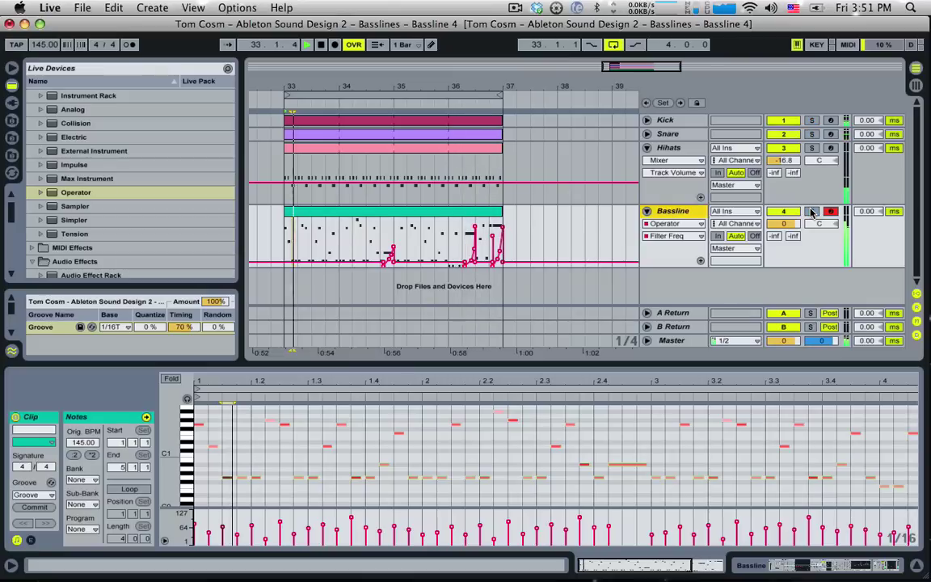
pyautogui.click(683, 166)
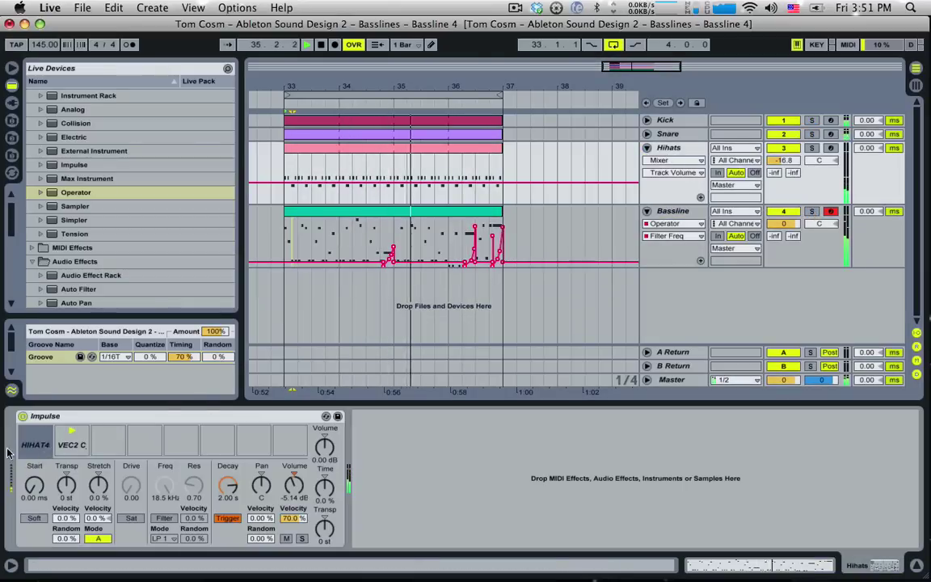
pyautogui.moveTo(227, 485); pyautogui.dragTo(227, 530)
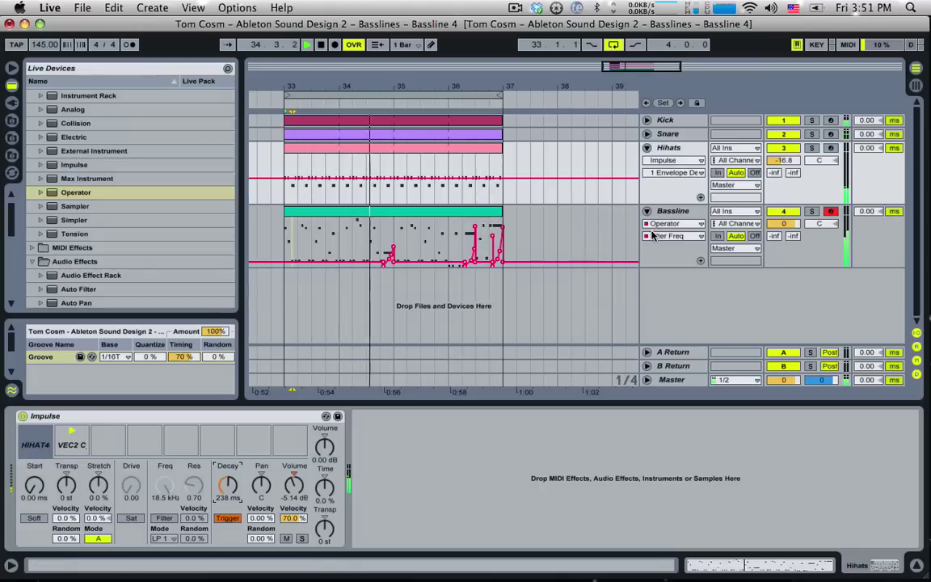
# - Try Square D as oscillator A's waveform in the Bassline's High Operator, play the loop, and restore Saw D
pyautogui.click(670, 215)
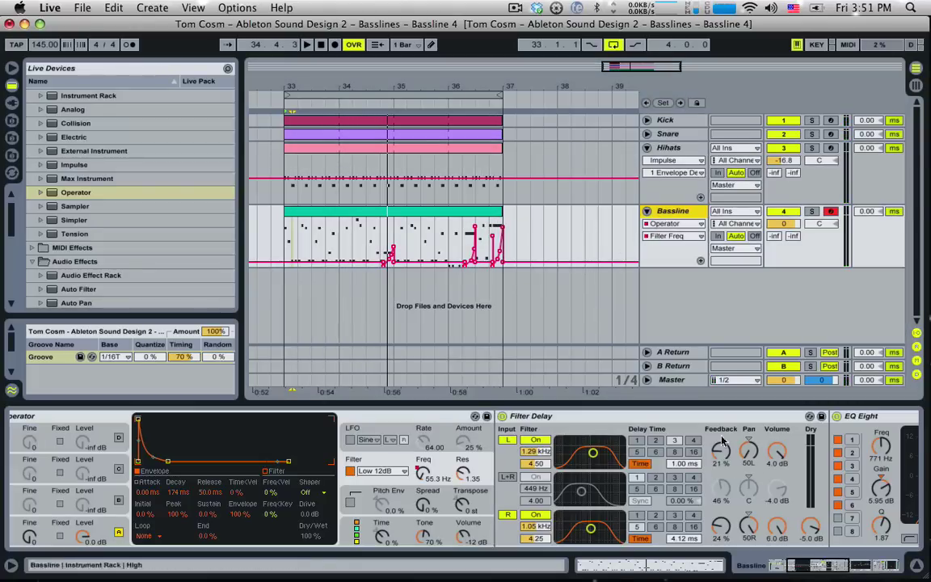
pyautogui.click(93, 530)
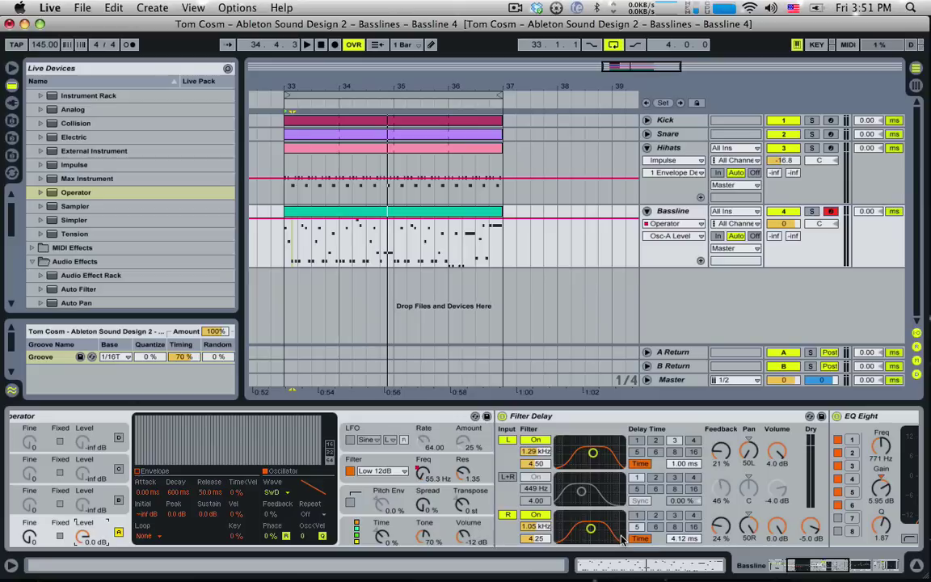
pyautogui.moveTo(812, 563); pyautogui.dragTo(772, 565)
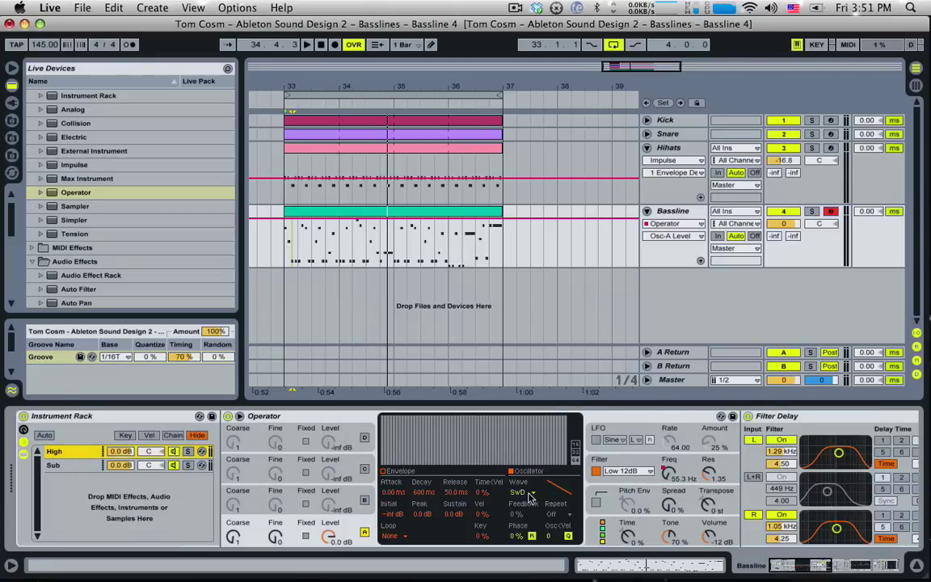
pyautogui.click(529, 493)
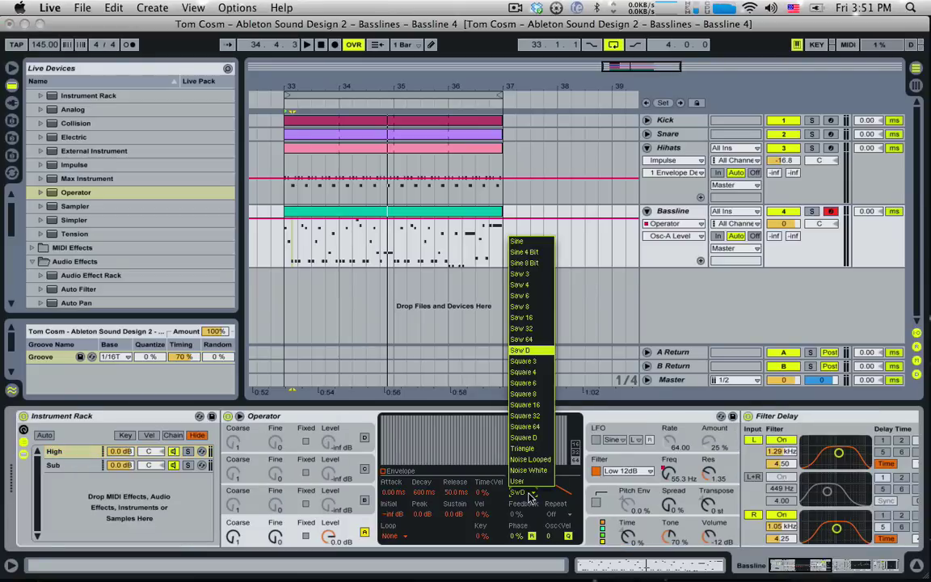
pyautogui.click(524, 437)
pyautogui.press('space')
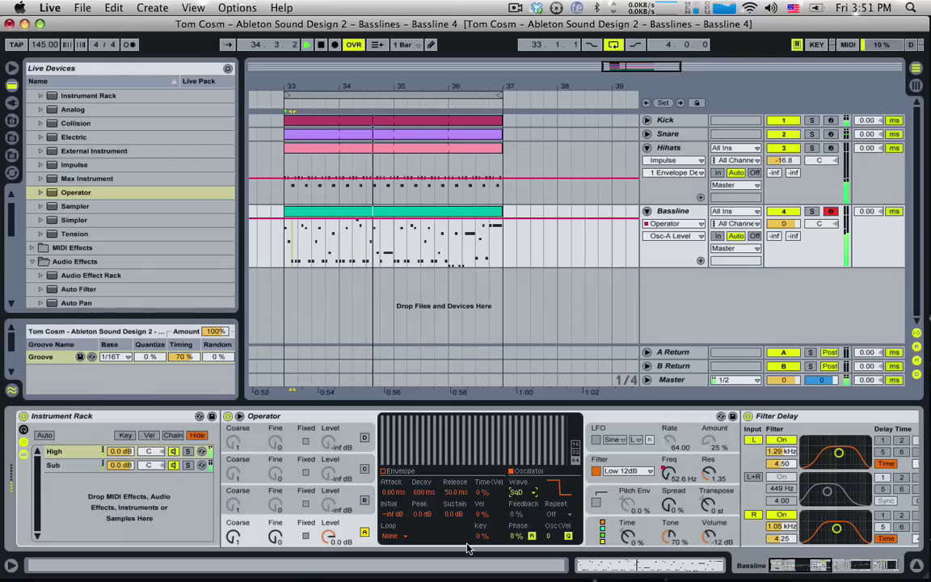
pyautogui.click(517, 493)
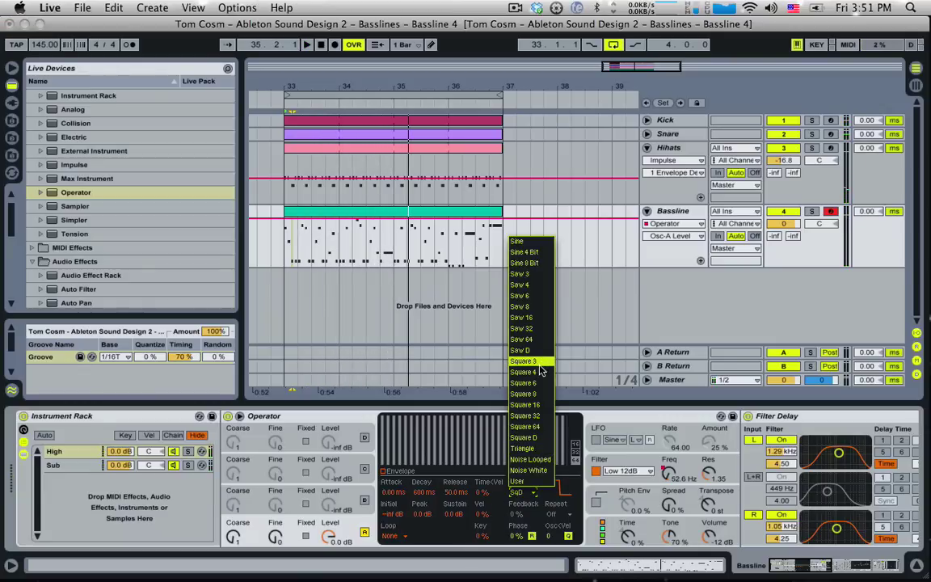
pyautogui.click(533, 331)
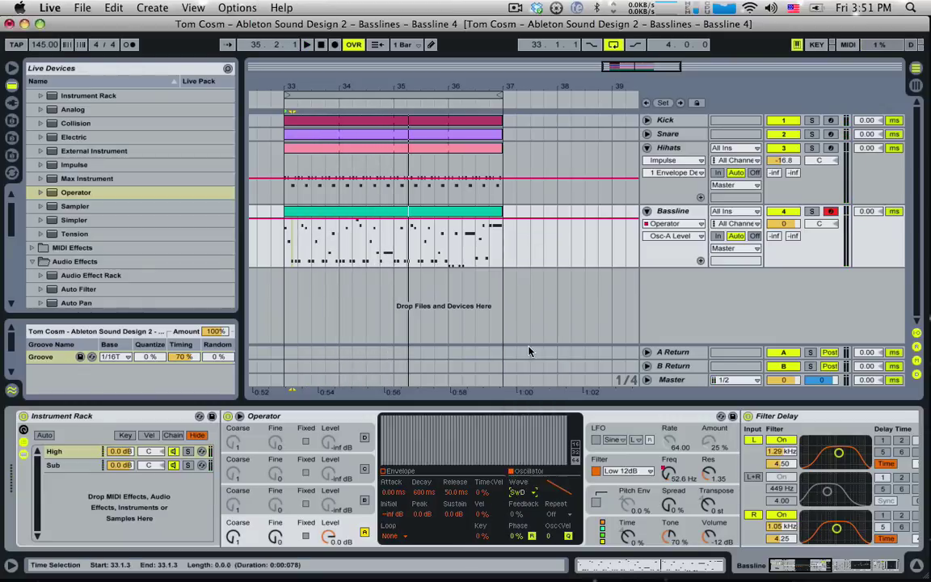
# - Duplicate the Bassline track as a new track named Synth and delete the Sub chain from its Instrument Rack
pyautogui.click(668, 214)
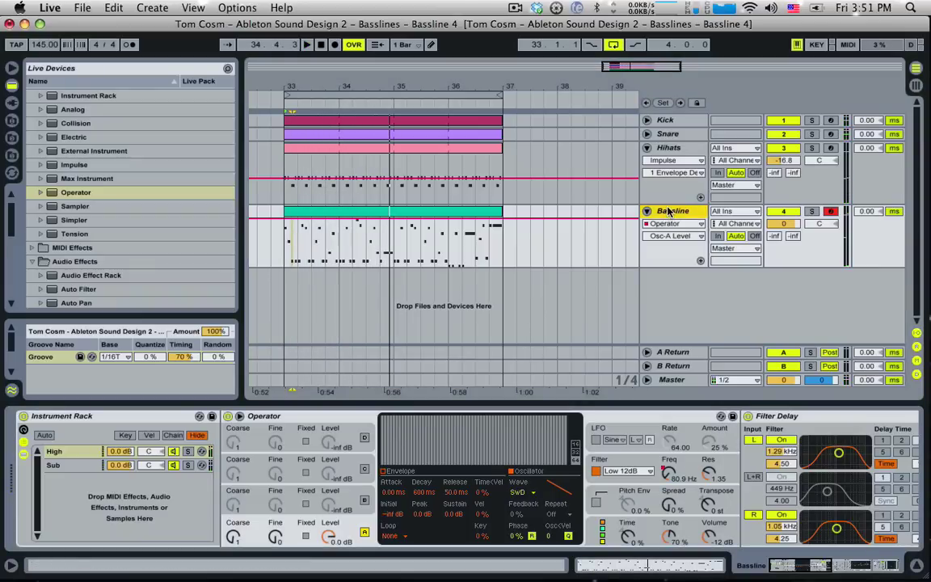
pyautogui.press('super+d')
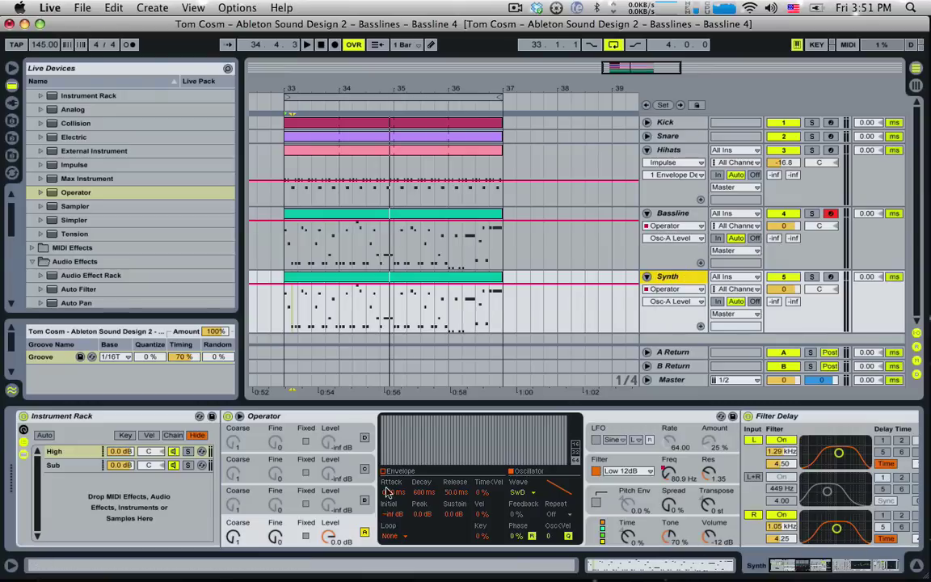
pyautogui.click(55, 473)
pyautogui.click(57, 467)
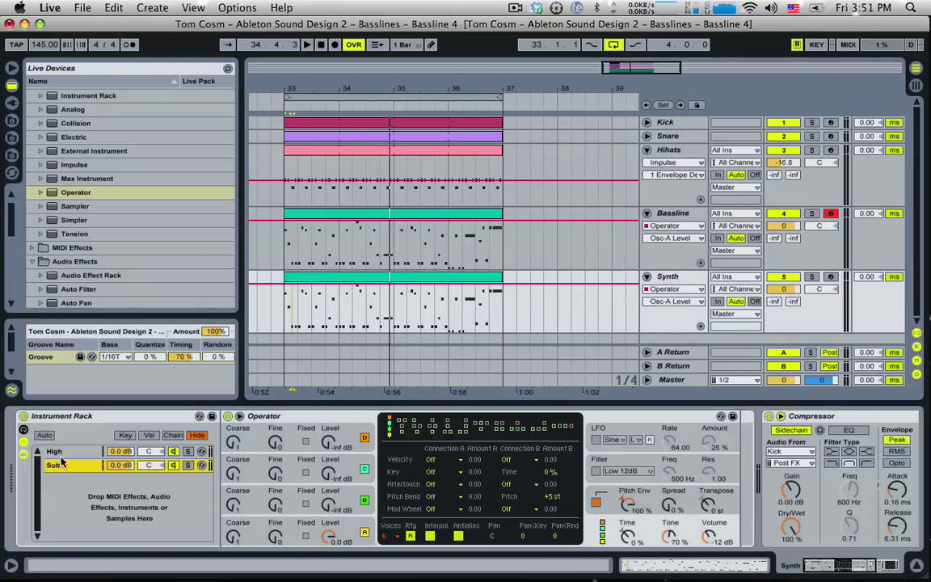
pyautogui.press('Delete')
pyautogui.click(60, 455)
# - Transpose all notes in the Synth clip up two octaves and play the loop
pyautogui.doubleClick(308, 278)
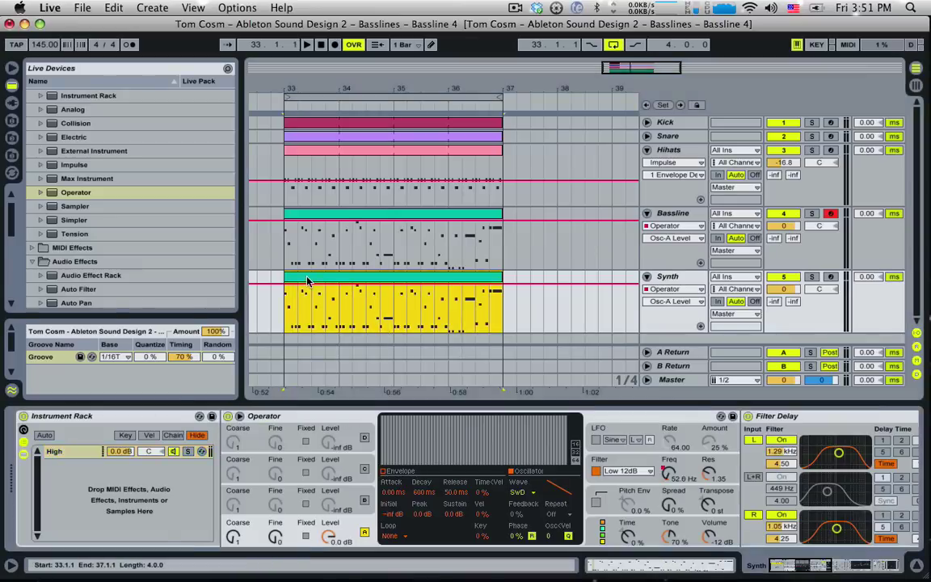
pyautogui.click(417, 437)
pyautogui.press('super+a')
pyautogui.hotkey('shift', 'Up')
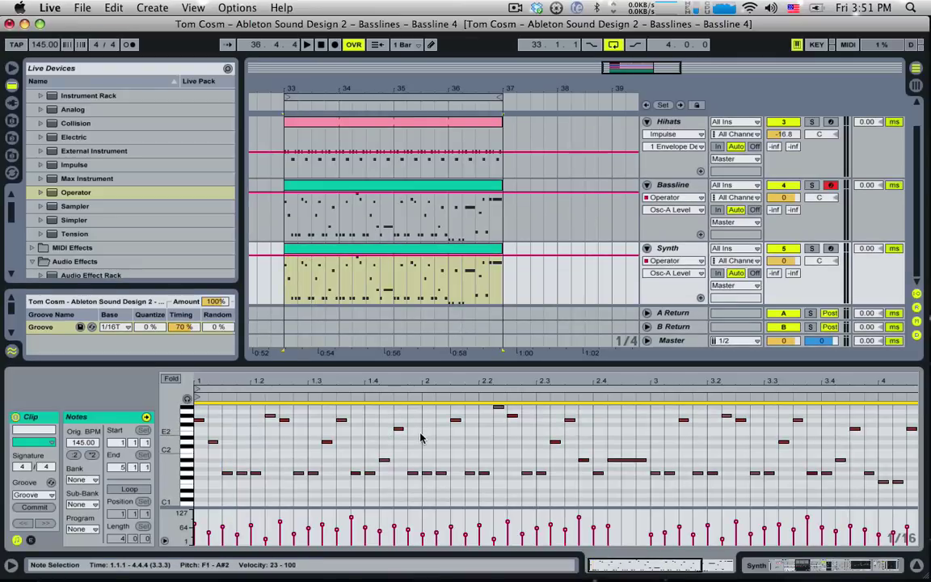
pyautogui.press('space')
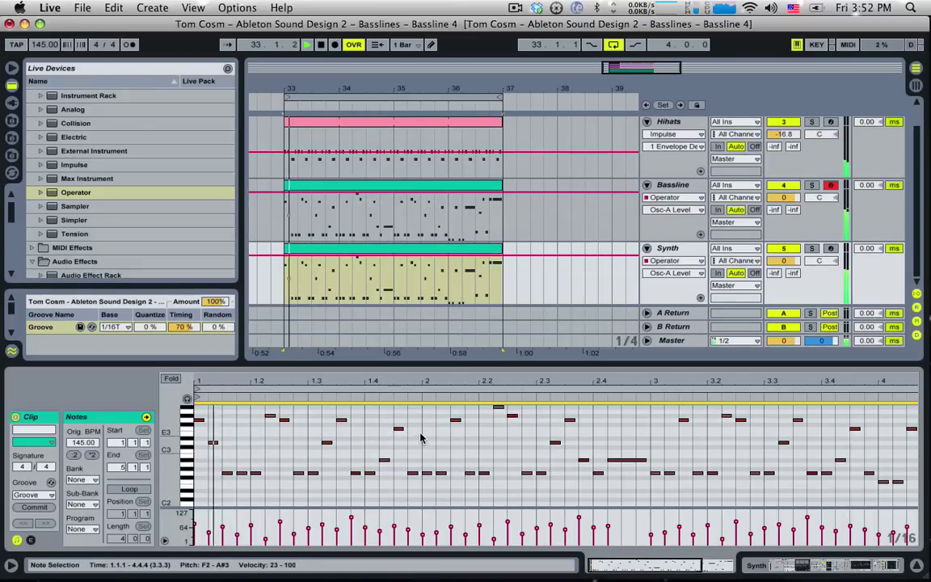
# - Set oscillator A's waveform in the Synth's Operator to Square D and lower the Synth track volume to -6.0 dB
pyautogui.click(667, 248)
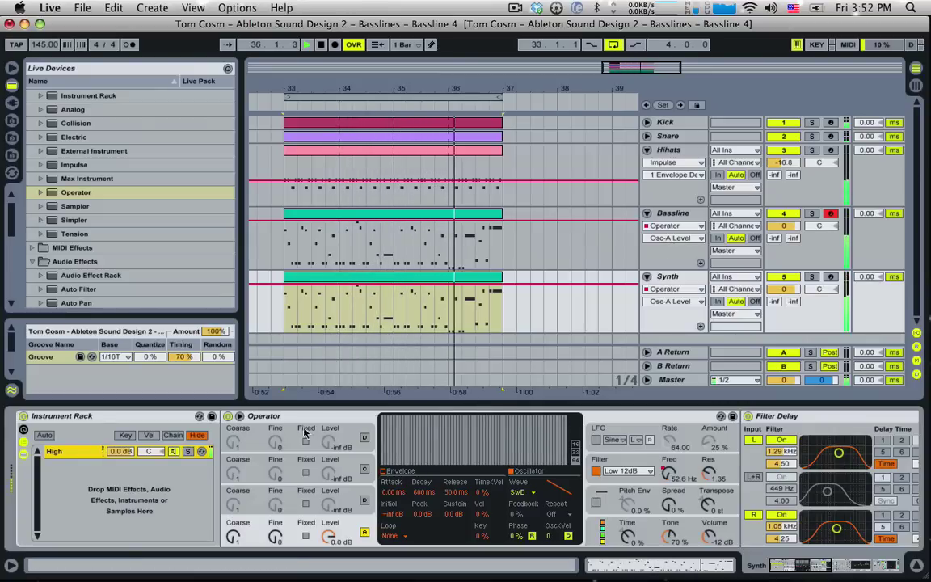
pyautogui.scroll(-10, 97, 254)
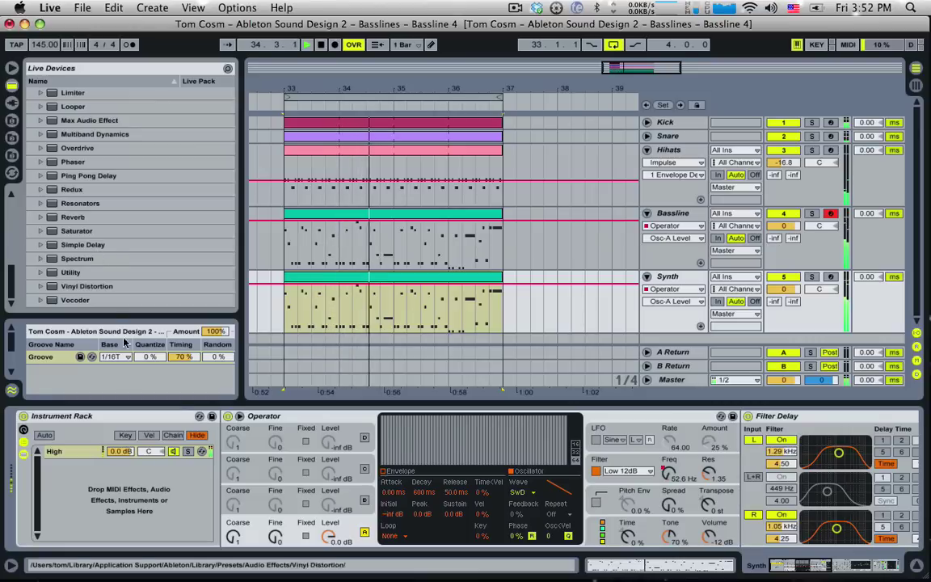
pyautogui.scroll(-2, 126, 352)
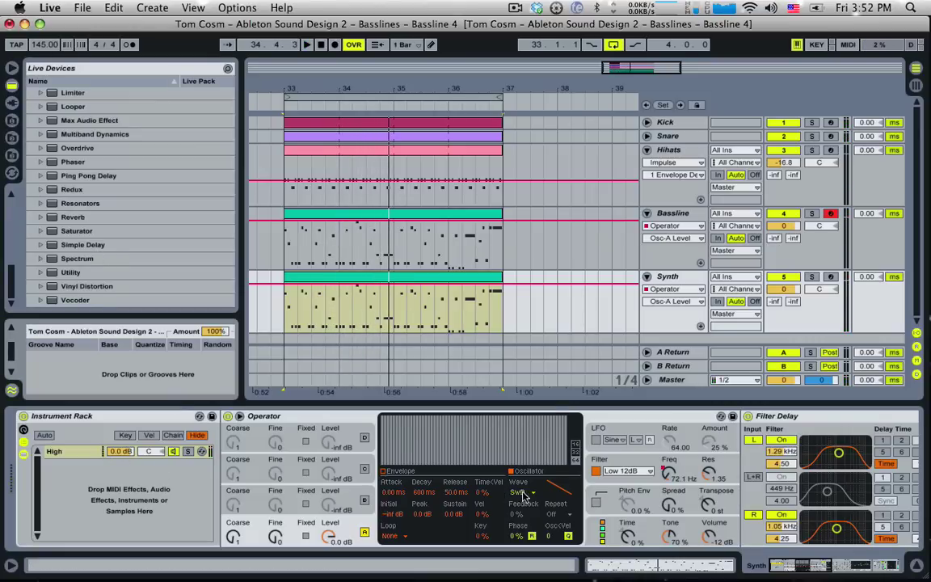
pyautogui.click(522, 494)
pyautogui.click(527, 439)
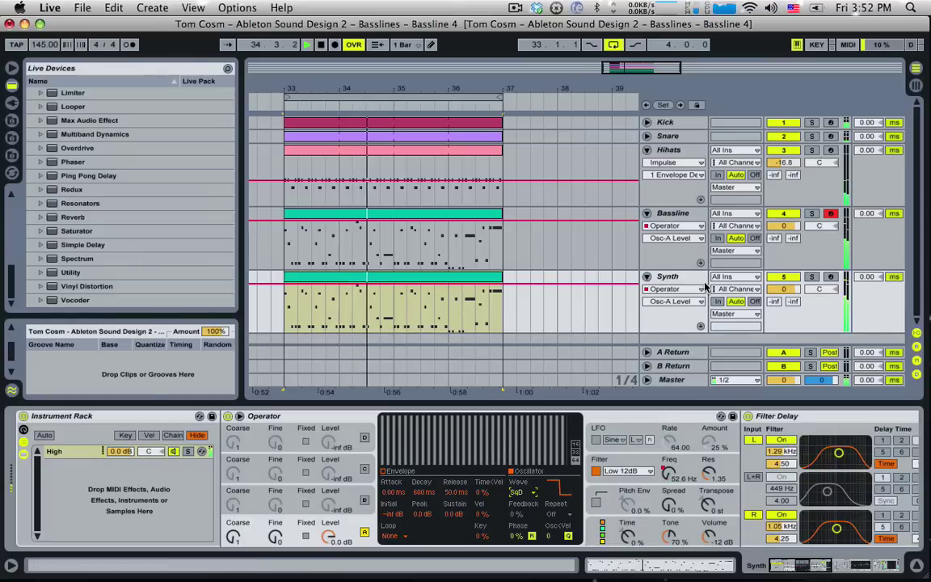
pyautogui.moveTo(783, 288); pyautogui.dragTo(783, 307)
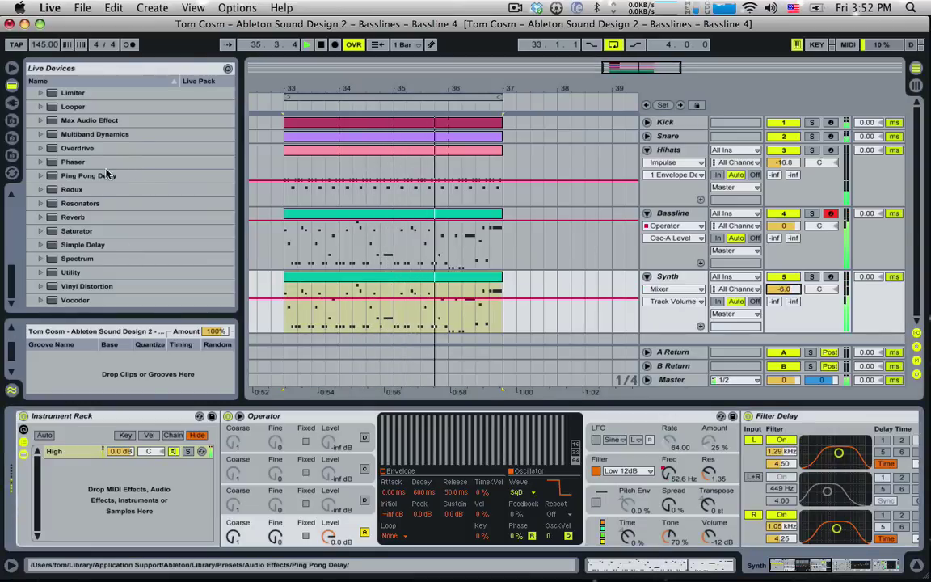
# - Add a Ping Pong Delay to the Synth track and set its filter to 5.77 kHz with a width of 2.82
pyautogui.scroll(3, 107, 184)
pyautogui.doubleClick(88, 228)
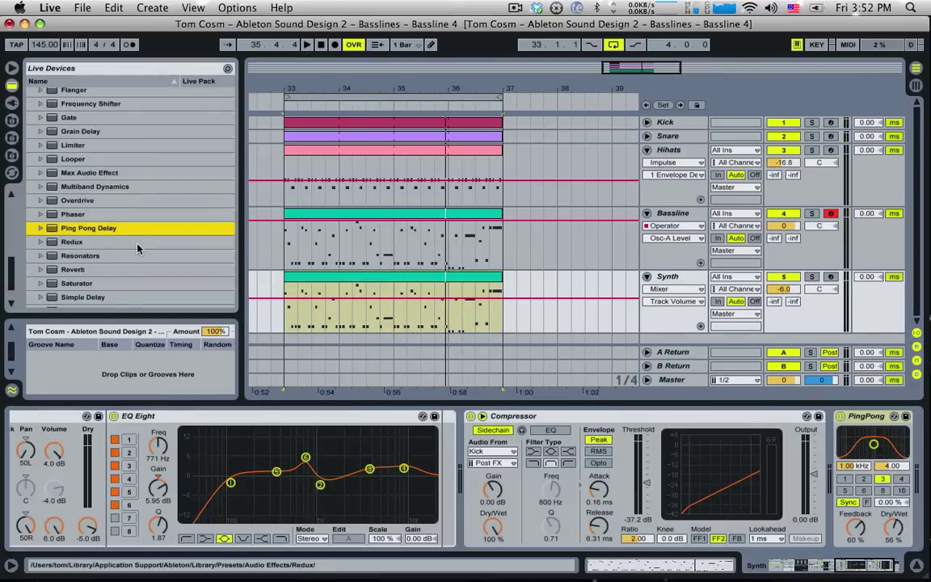
pyautogui.moveTo(874, 443); pyautogui.dragTo(892, 447)
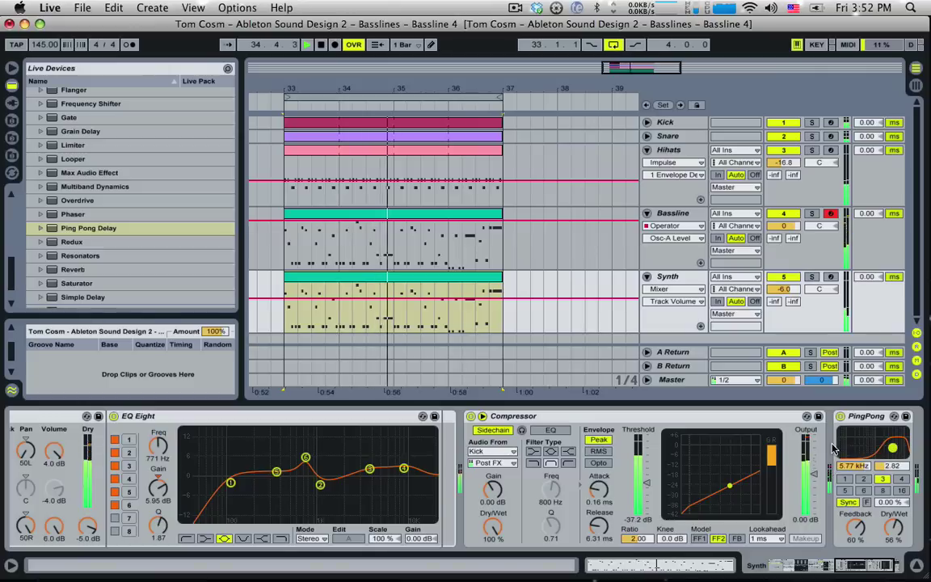
# - Turn on oscillator B in the Synth's Operator and set its level to -13 dB while the loop plays
pyautogui.moveTo(848, 569); pyautogui.dragTo(780, 567)
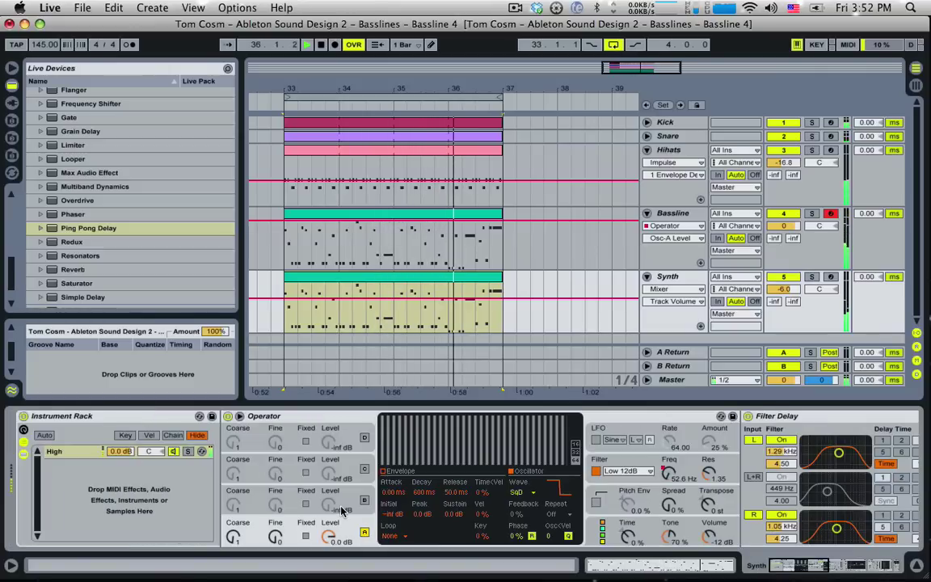
pyautogui.press('space')
pyautogui.click(337, 506)
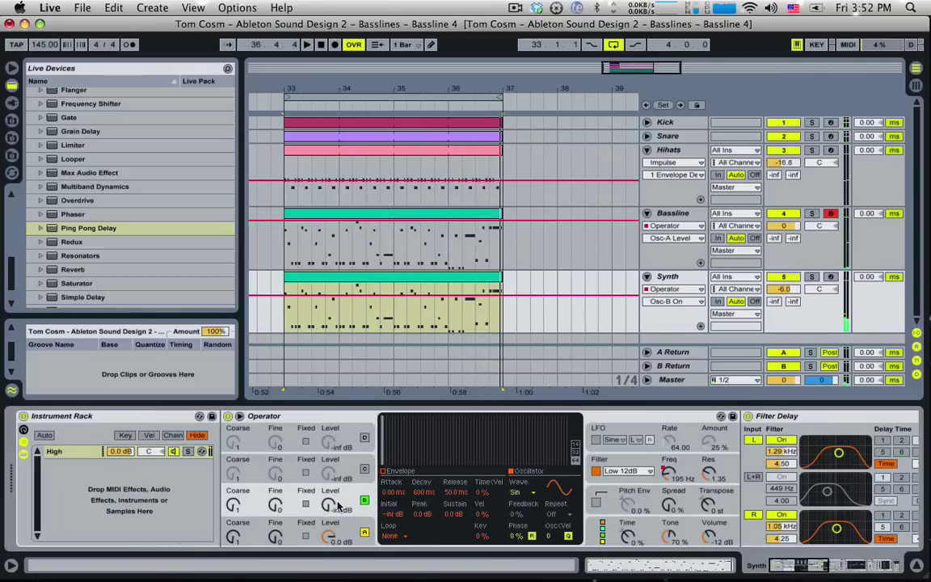
pyautogui.press('space')
pyautogui.moveTo(331, 509)
pyautogui.mouseDown()
pyautogui.moveTo(331, 495)
pyautogui.moveTo(330, 506)
pyautogui.mouseUp()
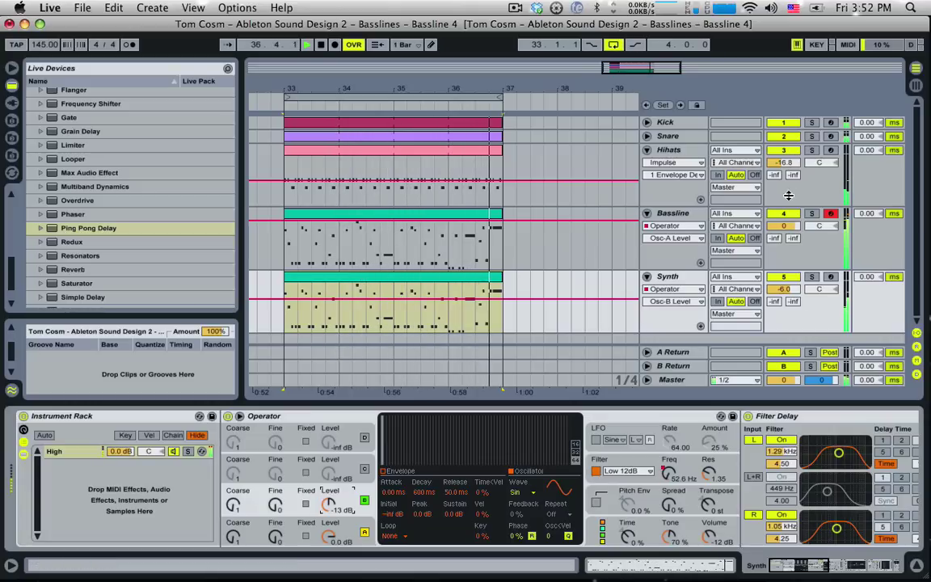
# - Stop playback, mute the Synth track and save the Live set
pyautogui.press('space')
pyautogui.click(783, 276)
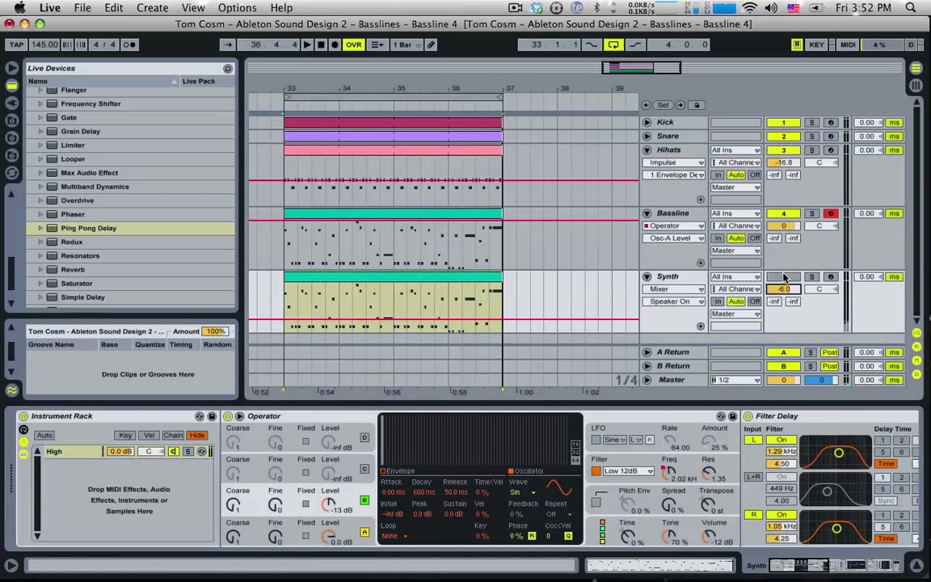
pyautogui.press('super+s')
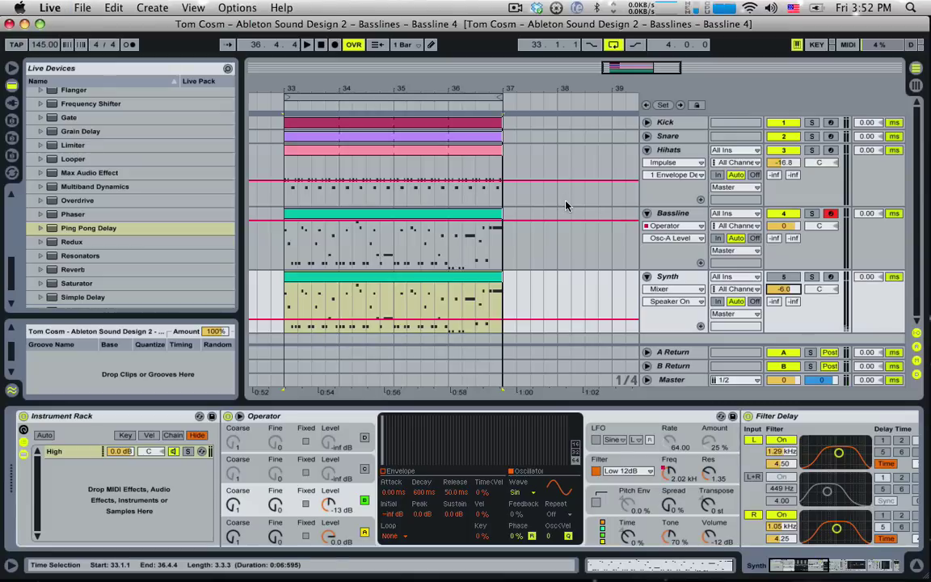